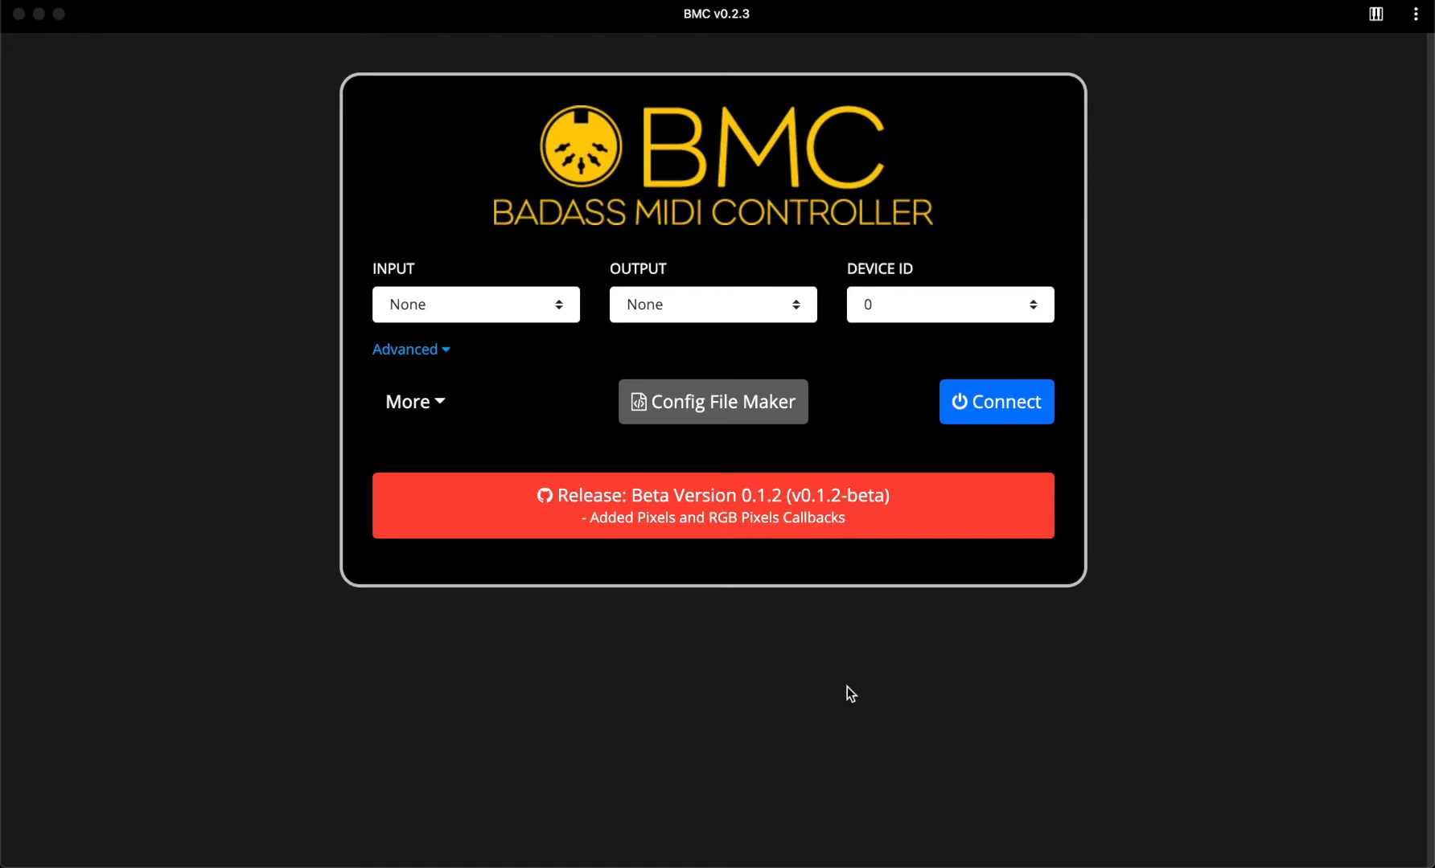
- Open the Config File Maker and select the Teensy 3.6 (1M Flash, 256K RAM, 4K EEPROM) board
left_click(726, 450)
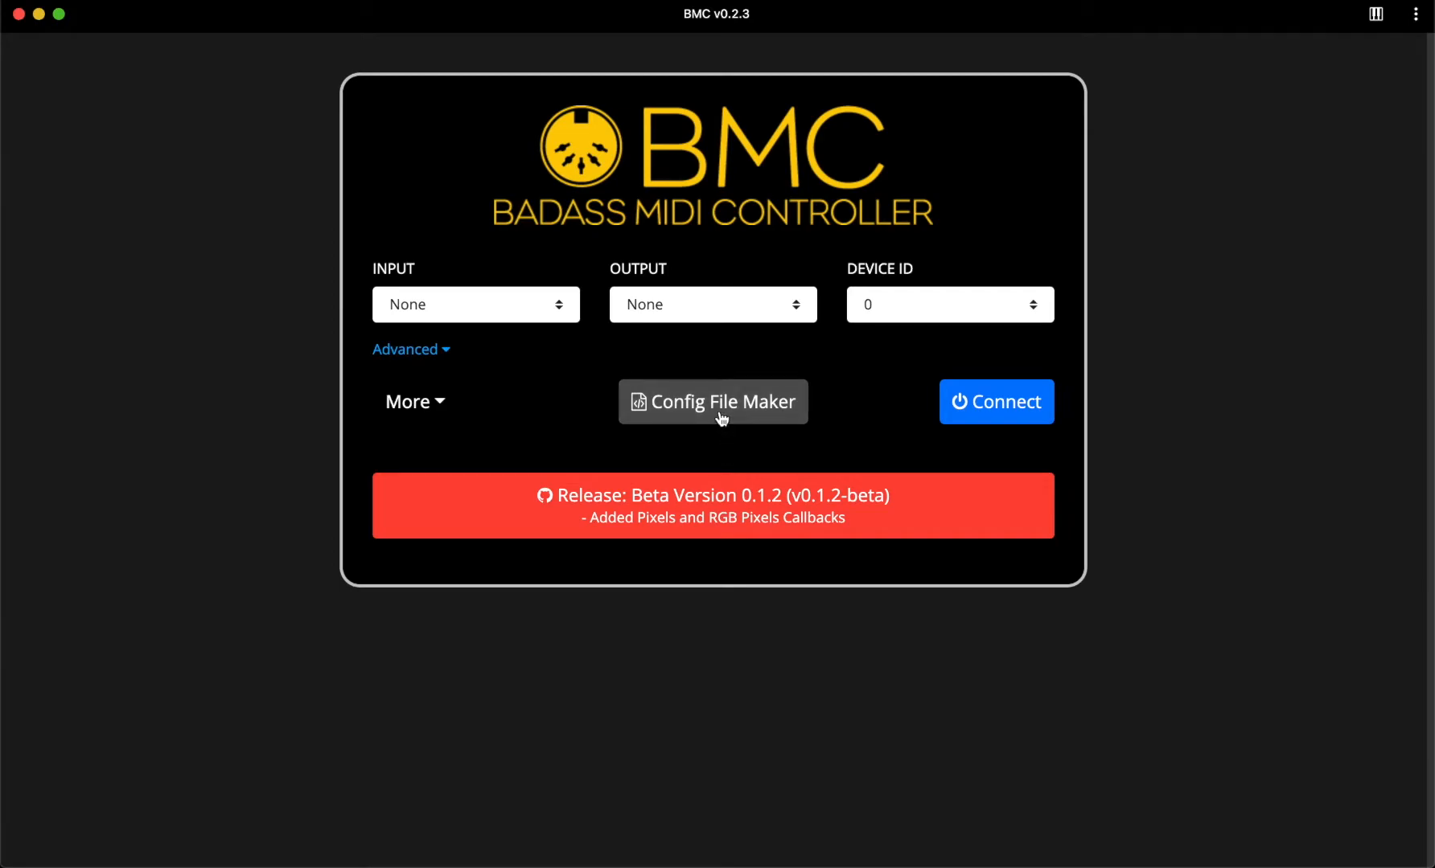
left_click(722, 419)
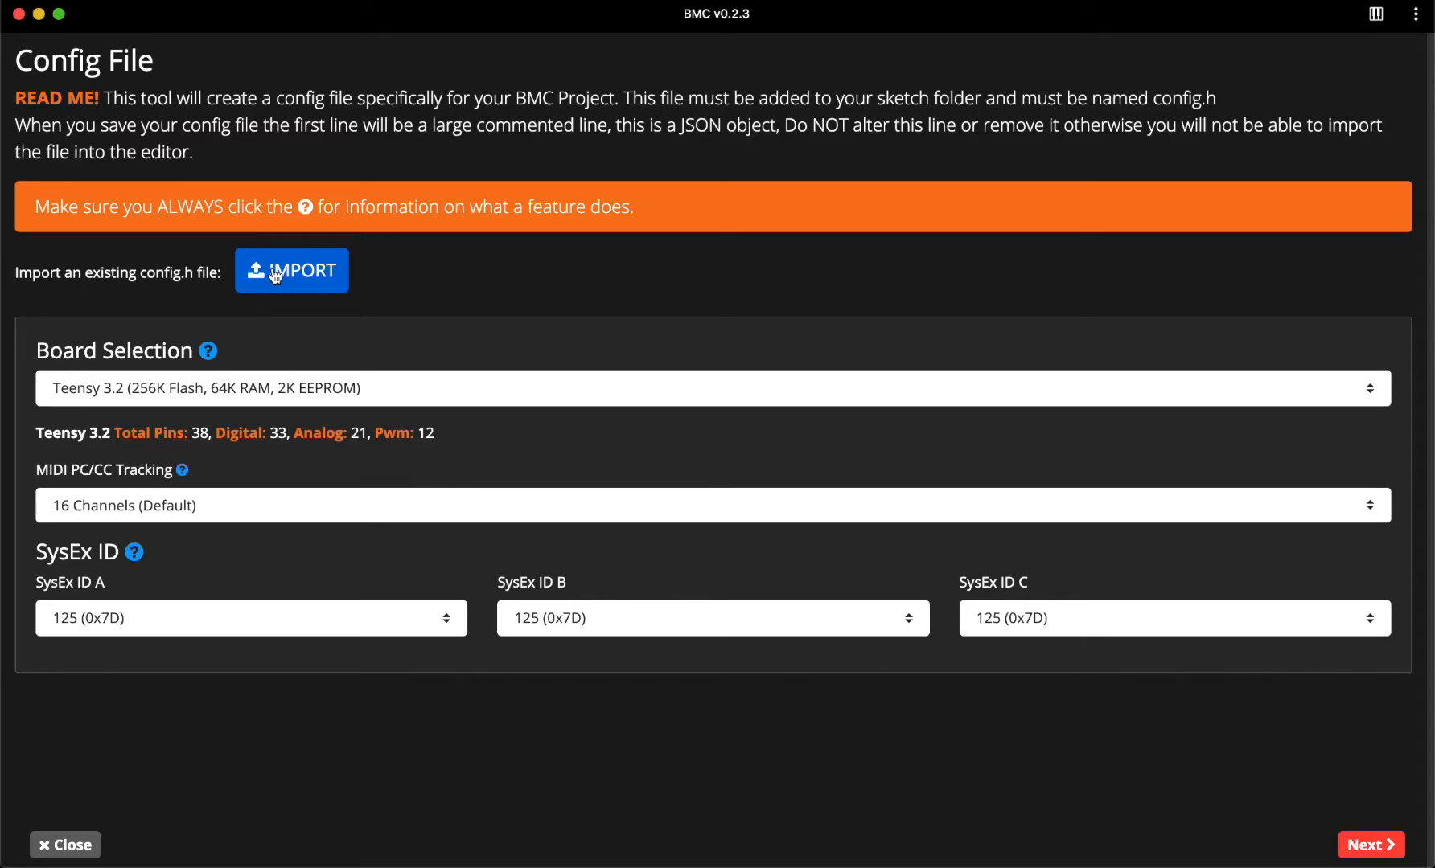
left_click(193, 395)
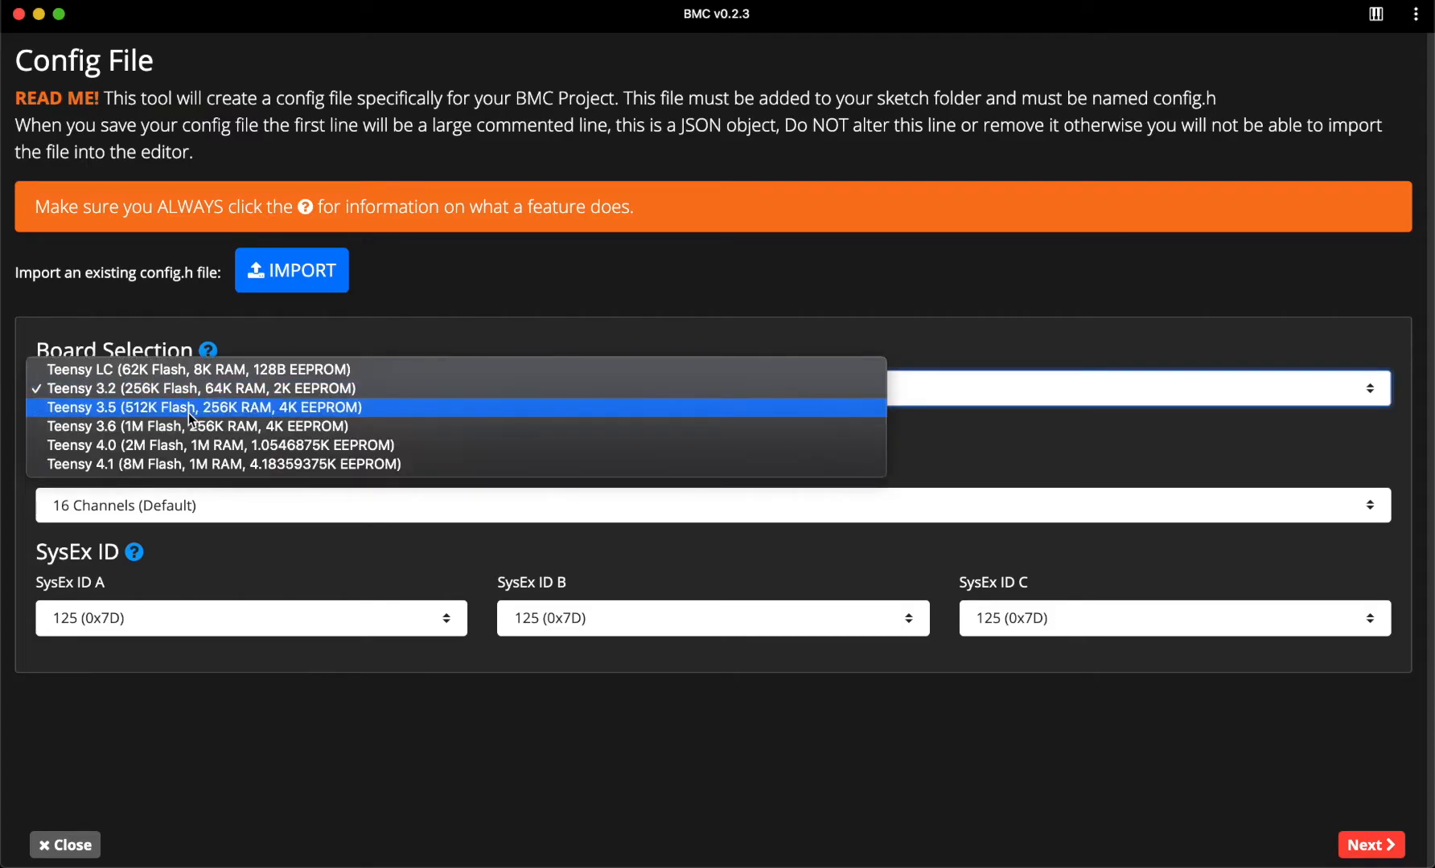
left_click(184, 428)
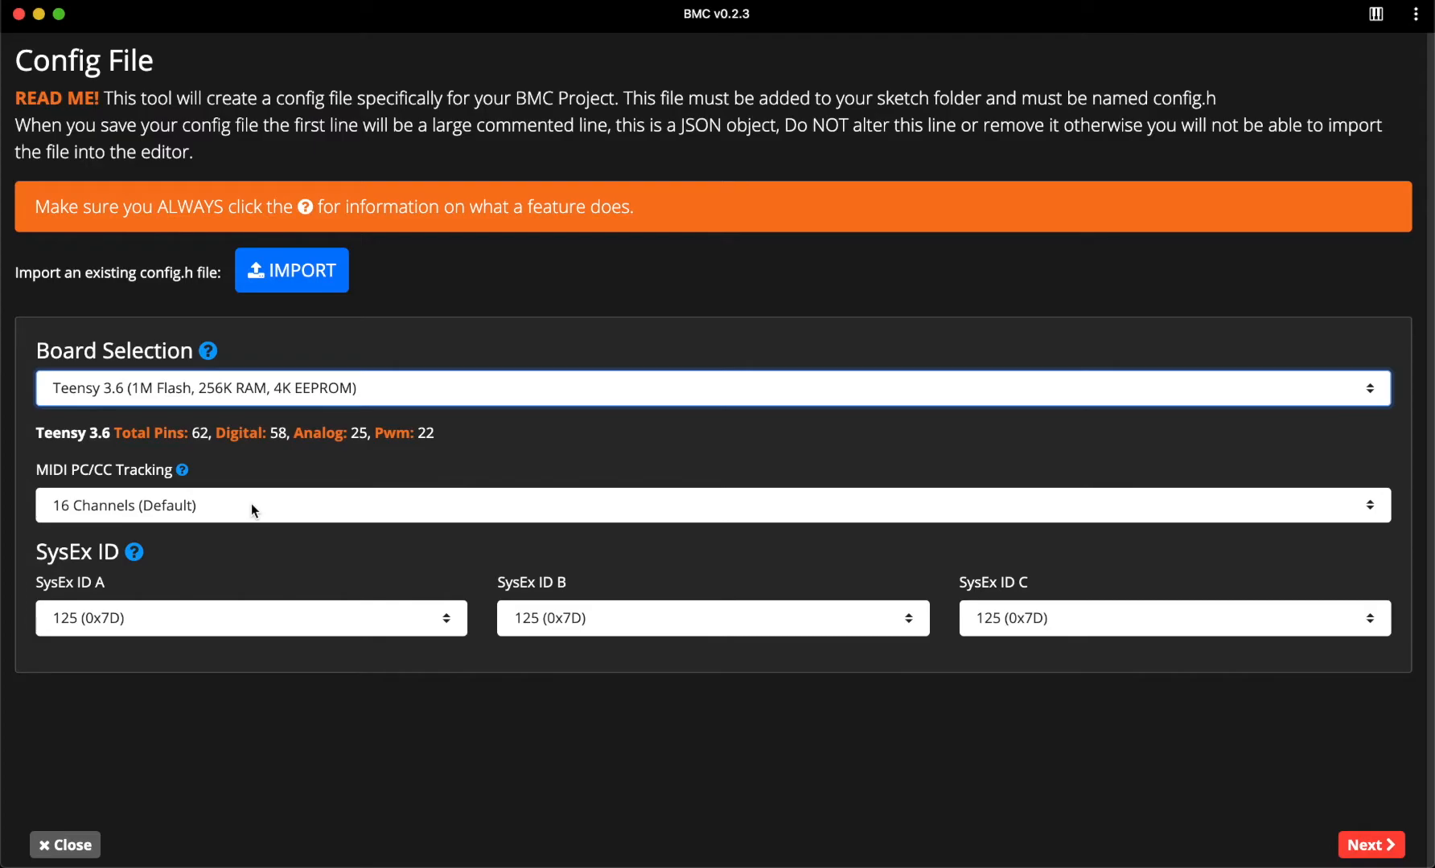
left_click(249, 393)
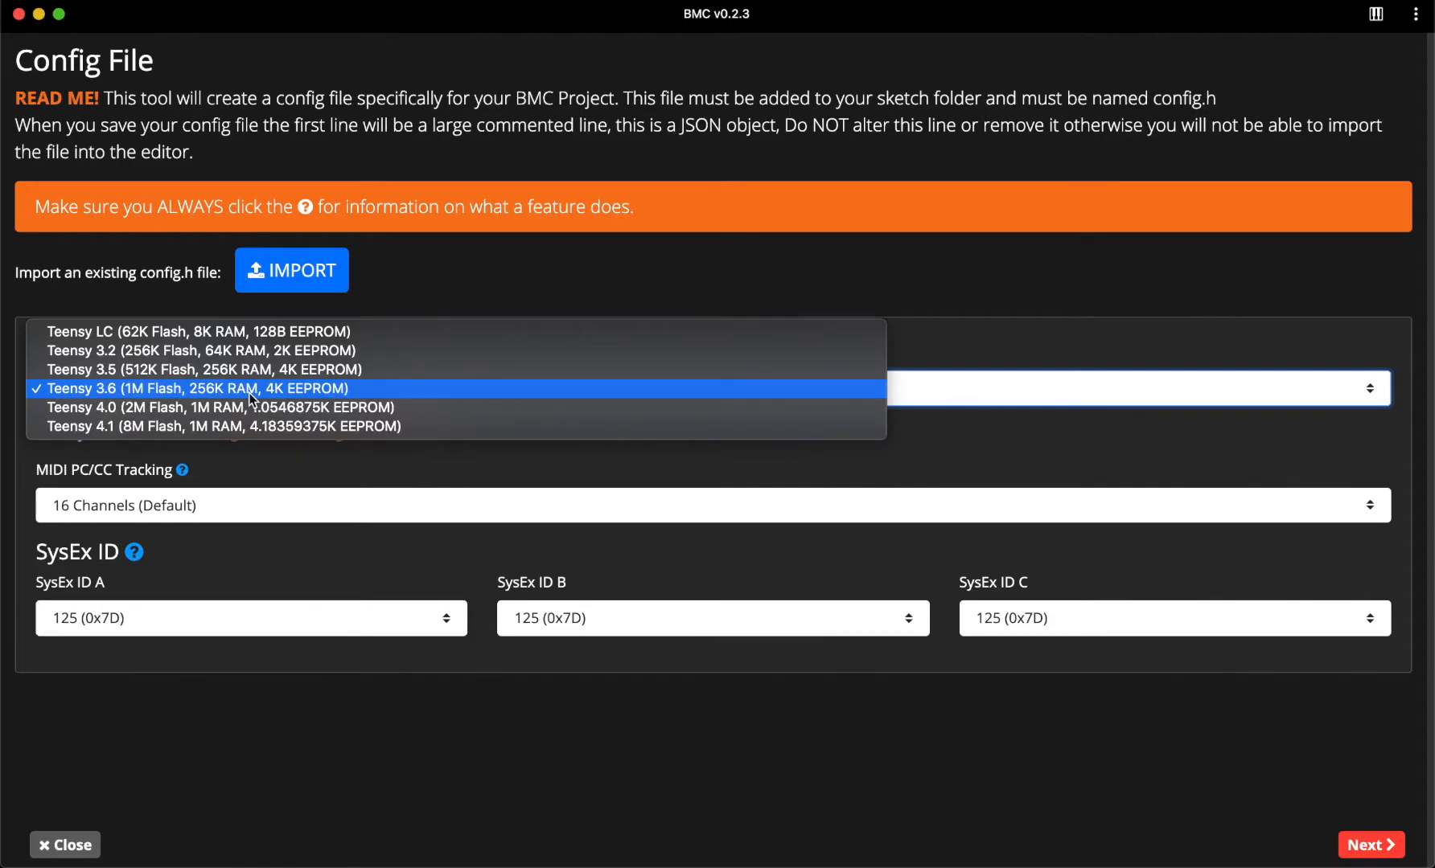
left_click(261, 473)
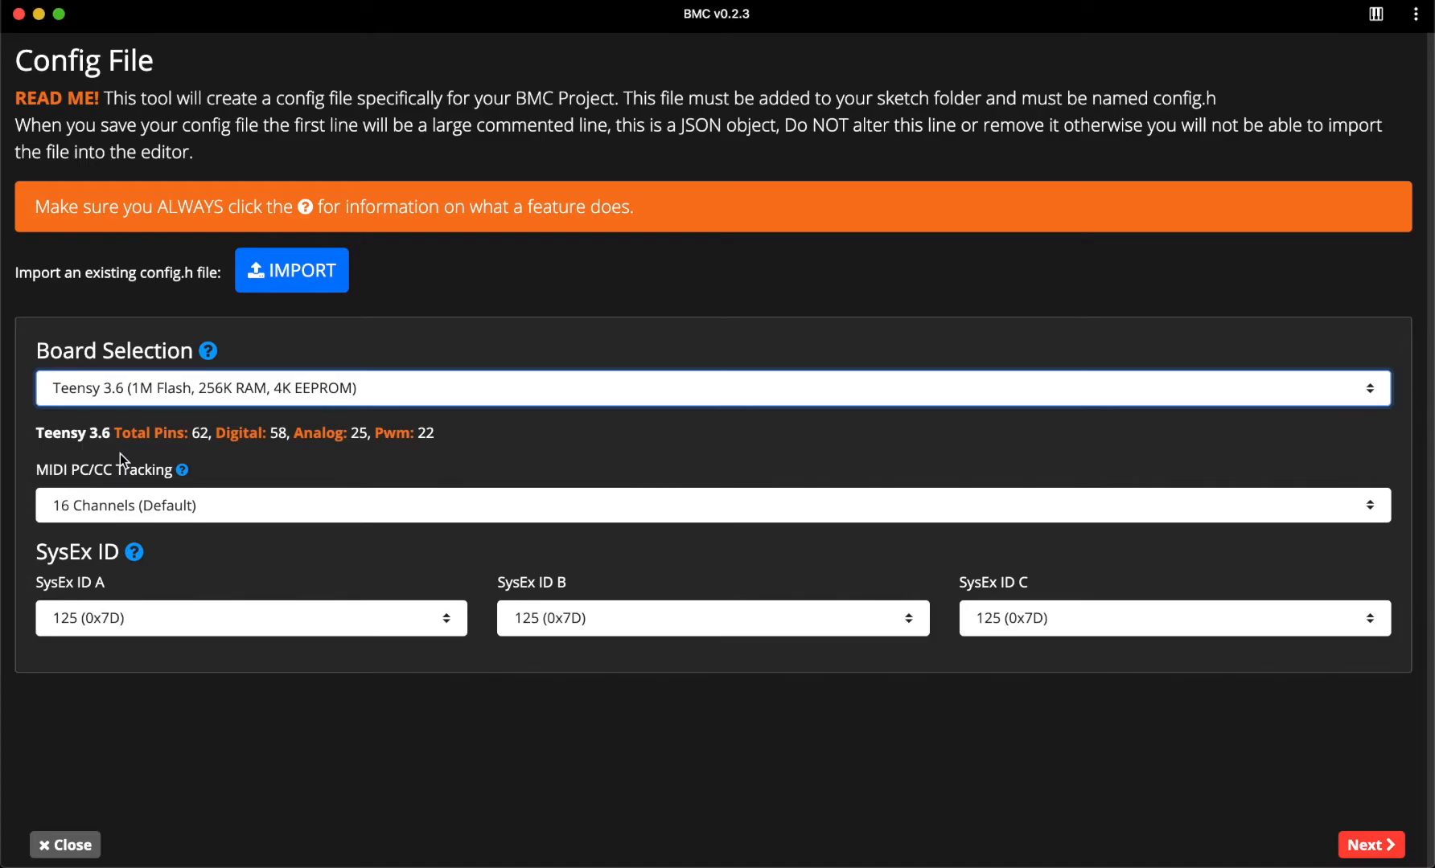
- Keep MIDI PC/CC Tracking at 16 Channels (Default) and continue to the Compiled Features page
left_click(116, 511)
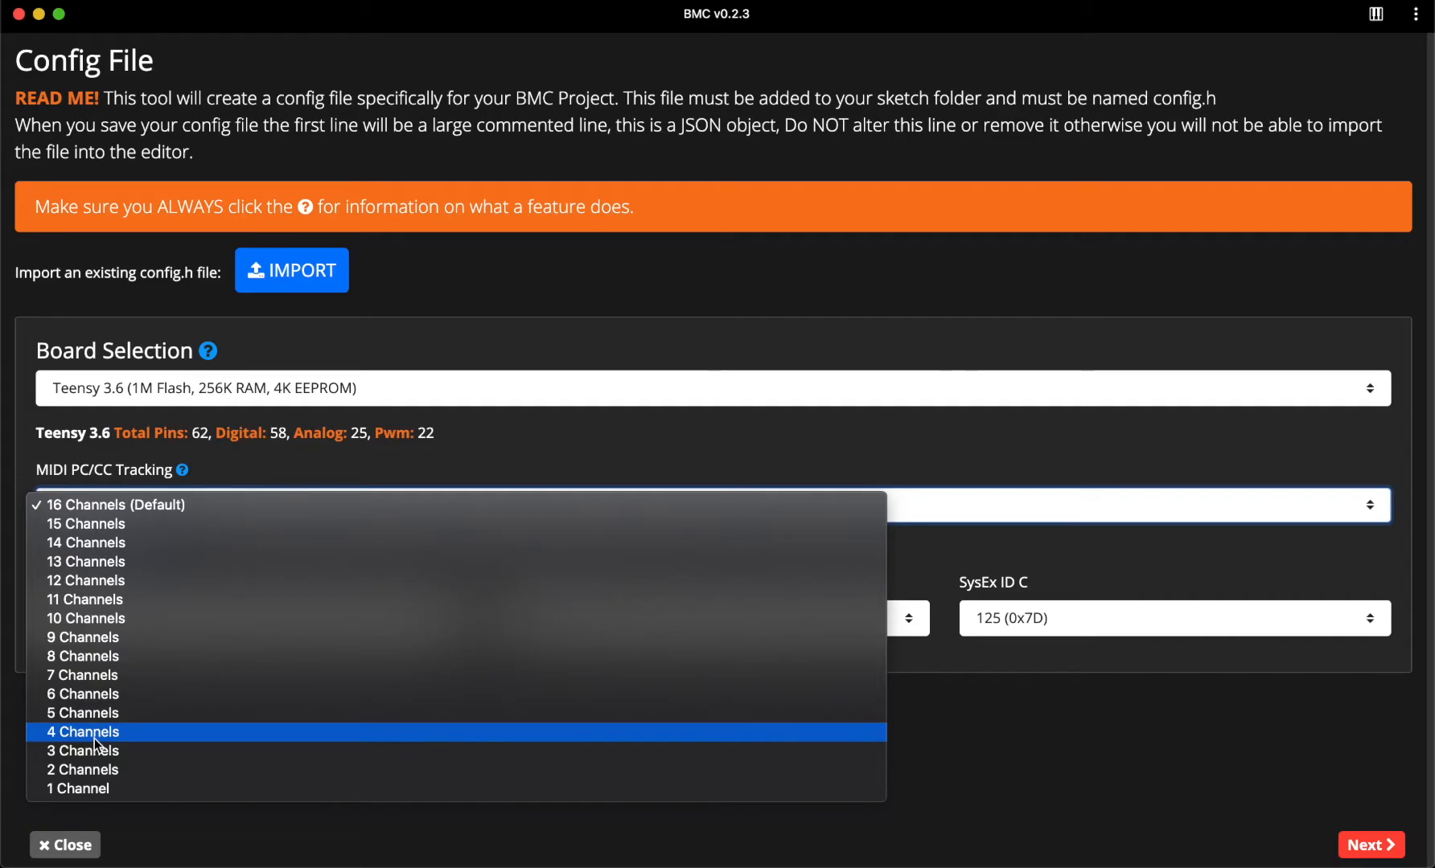
left_click(129, 509)
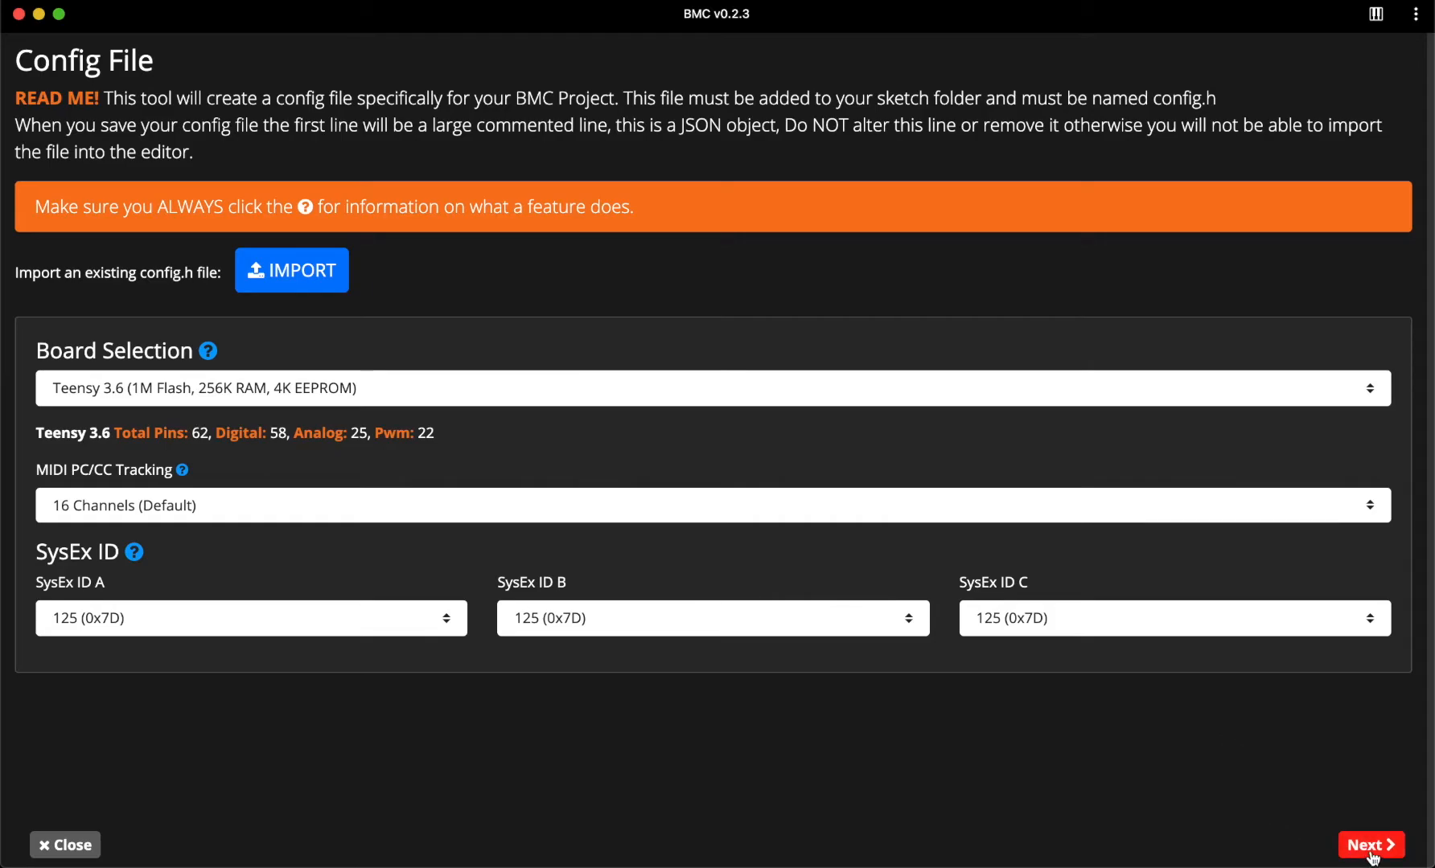
left_click(1370, 856)
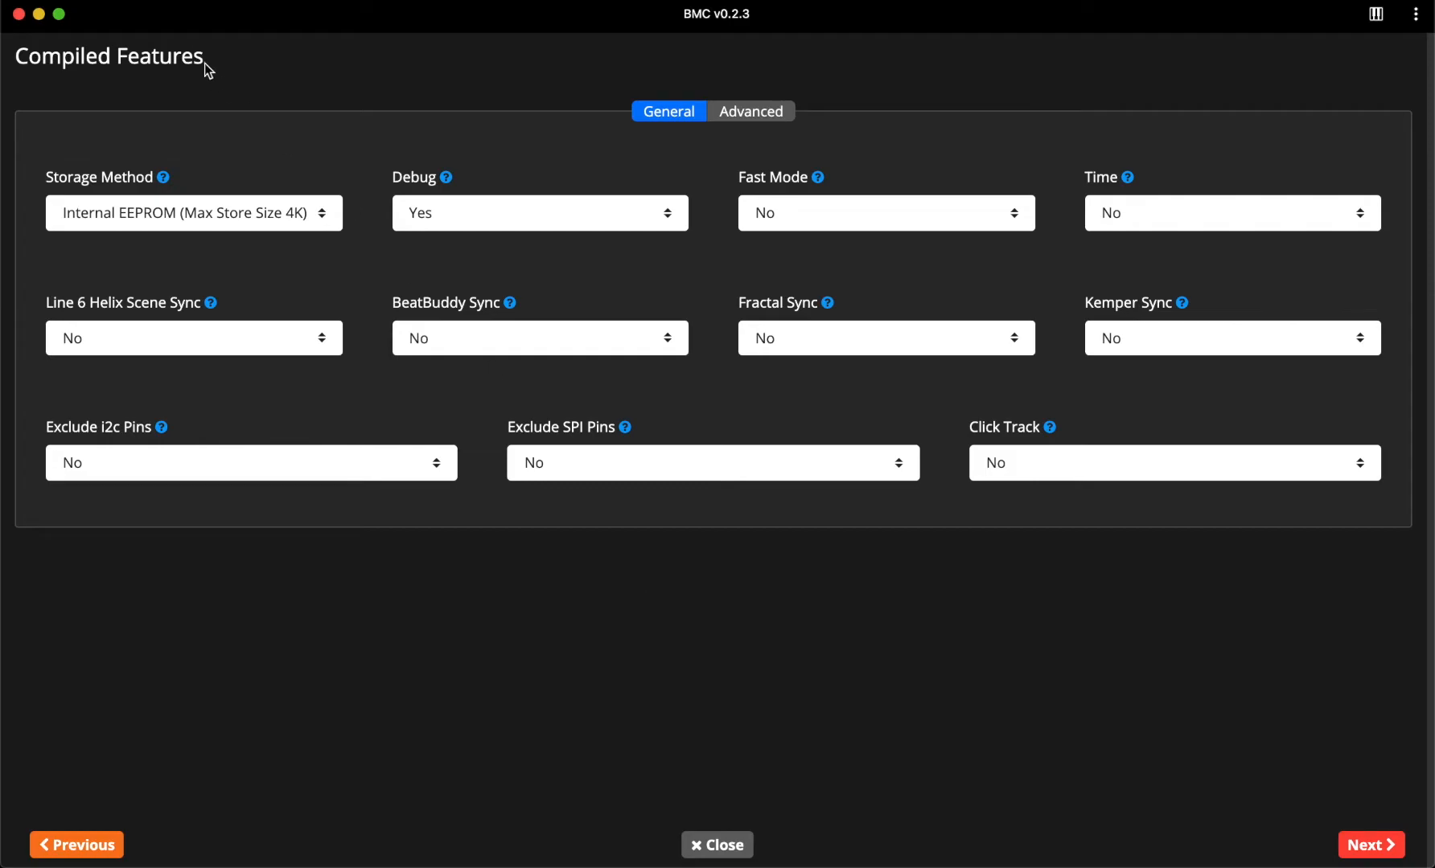
- Review the available storage methods and read the help information on BeatBuddy Sync
left_click(182, 217)
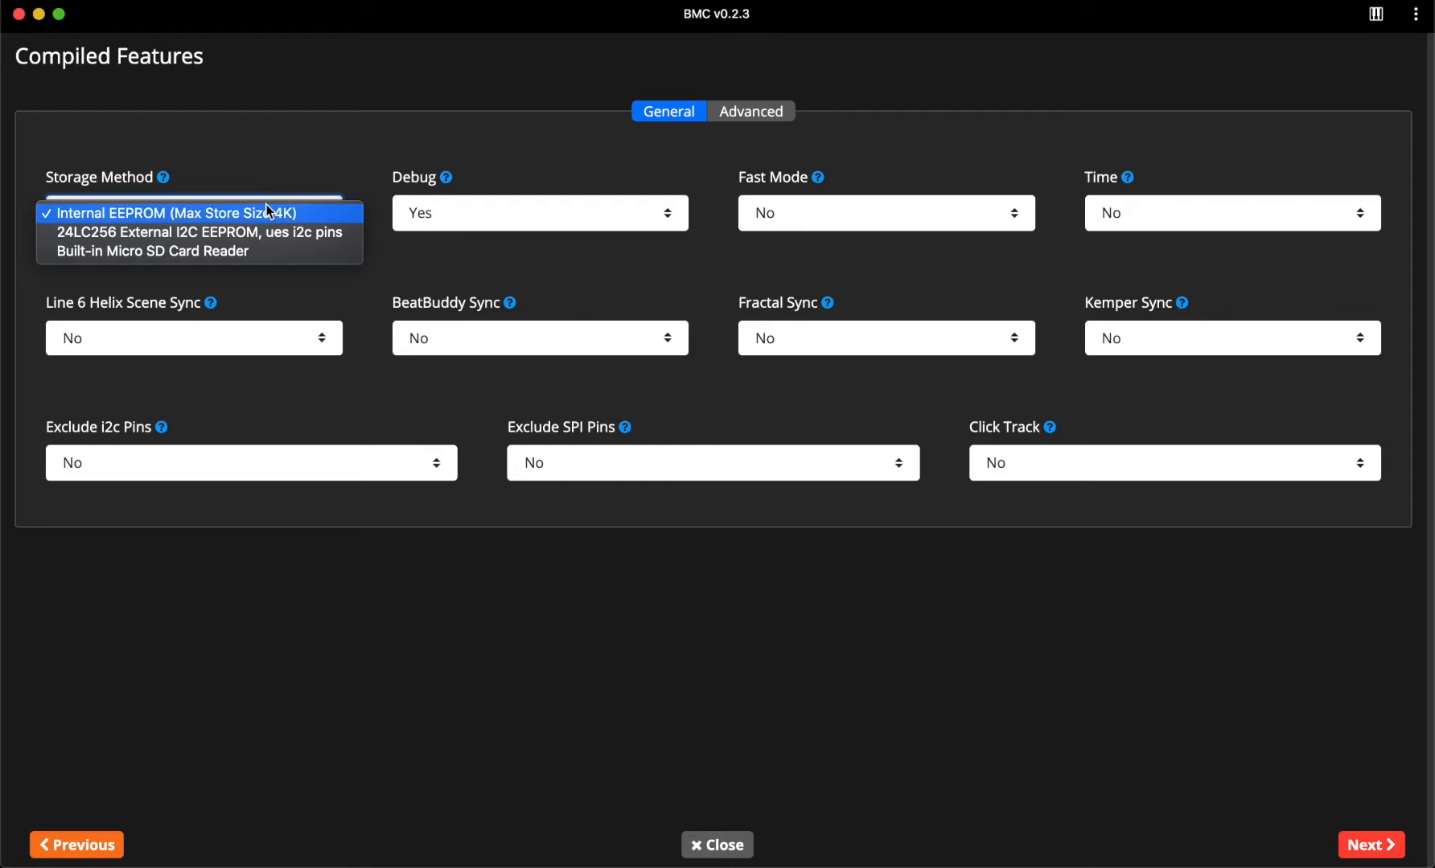
left_click(266, 206)
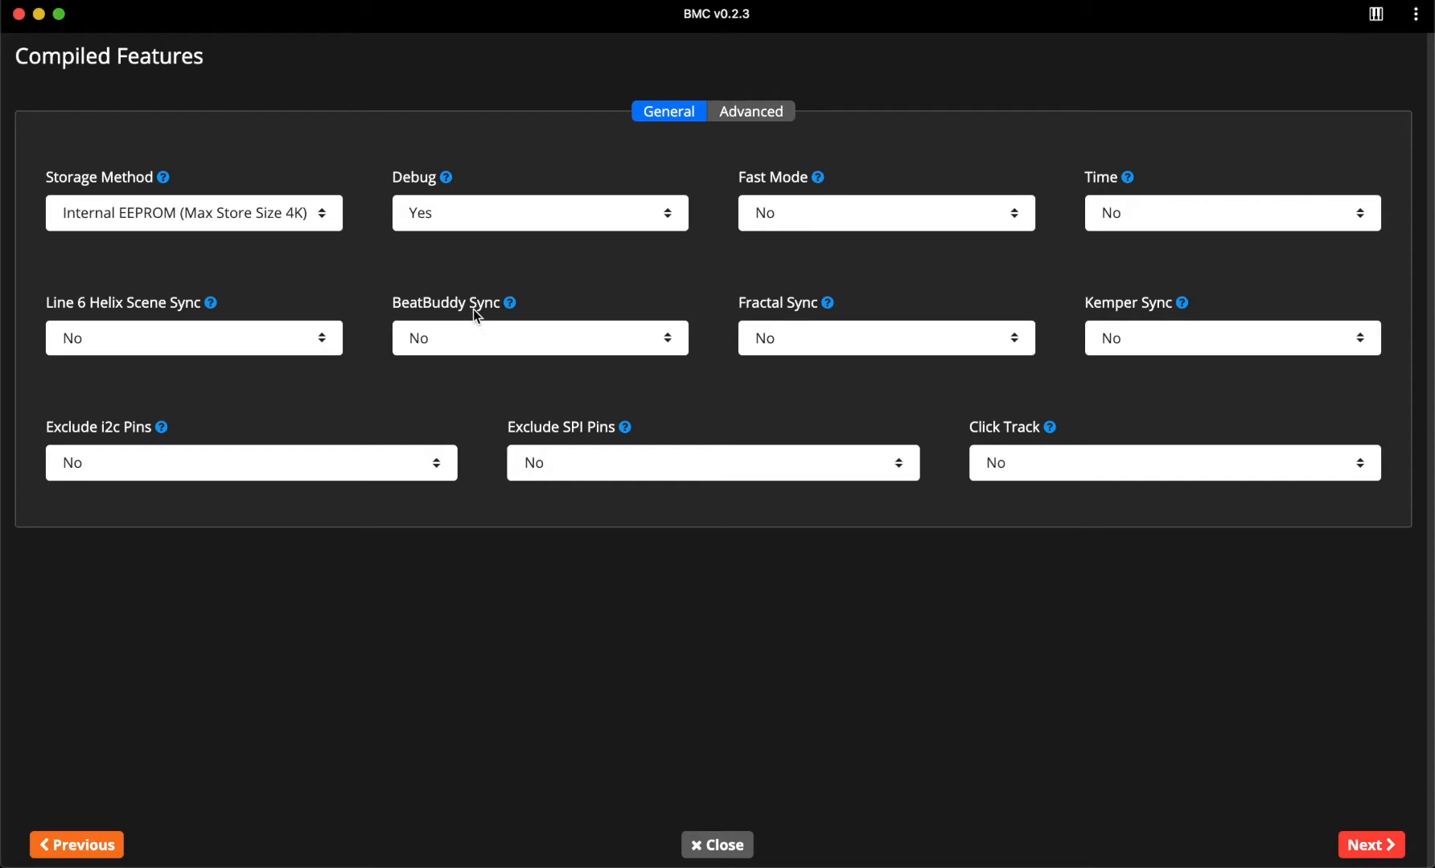
left_click(509, 304)
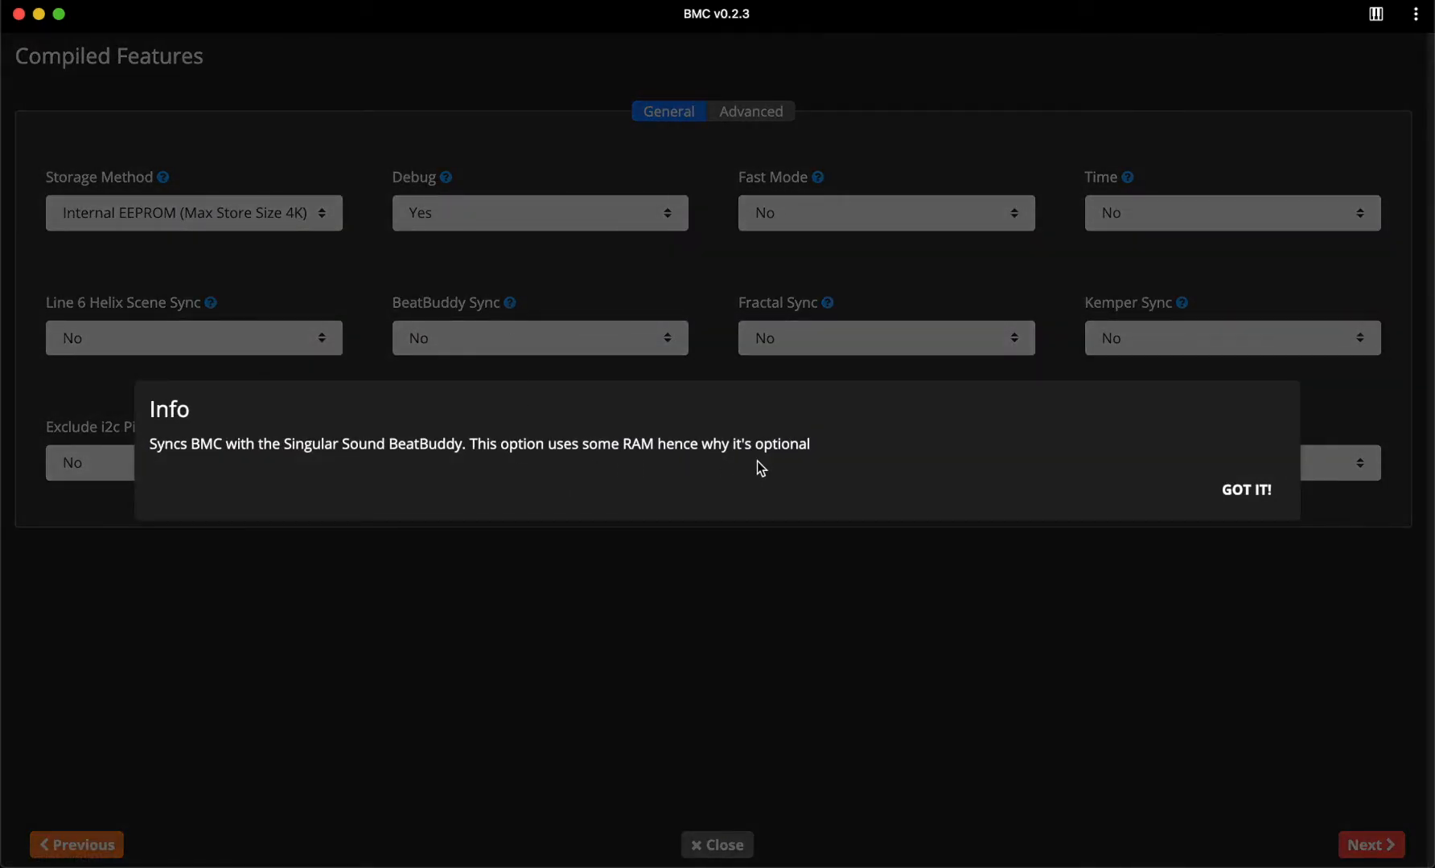
left_click(1246, 500)
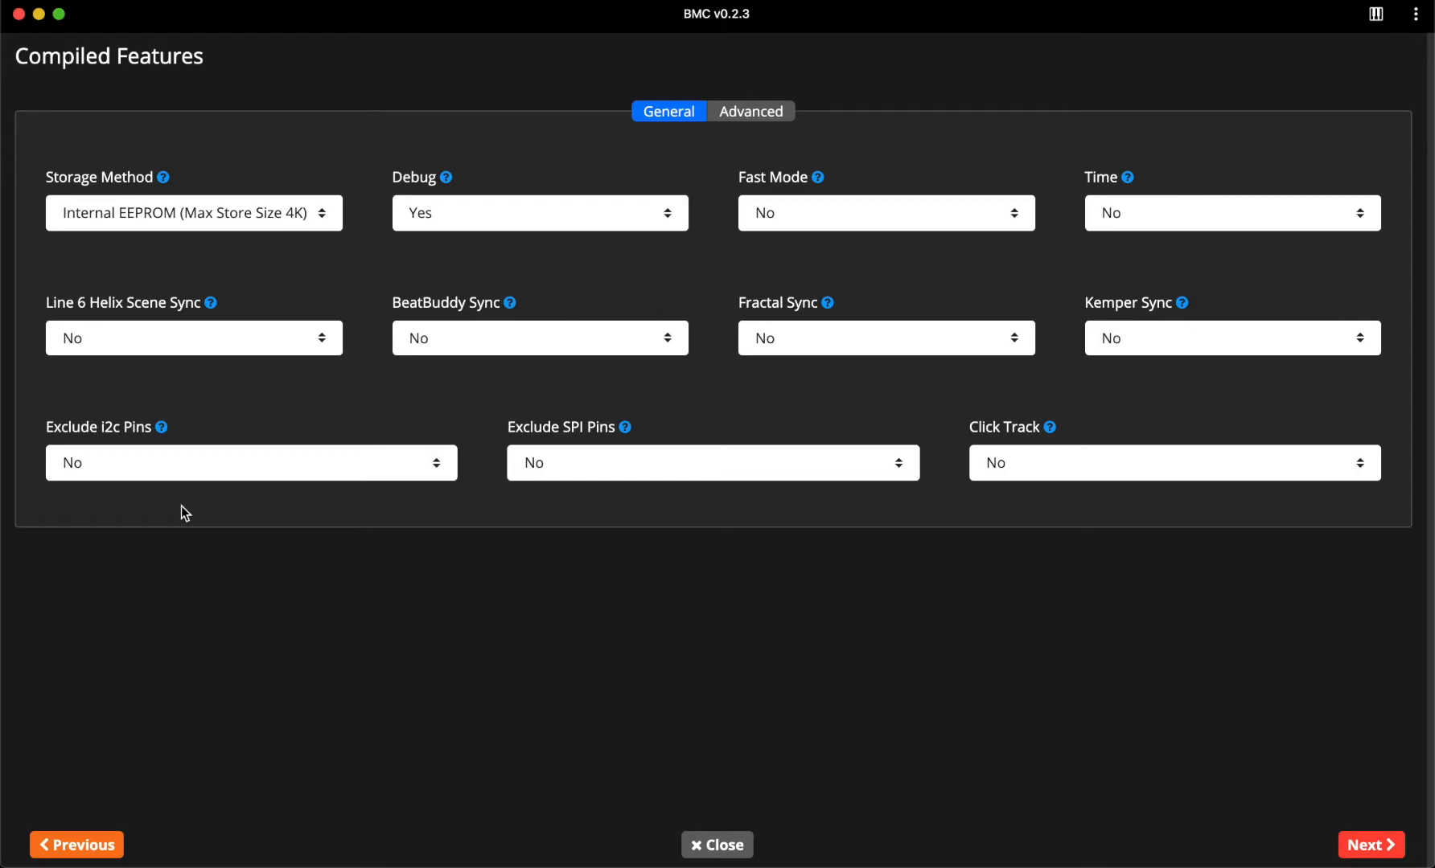
- Keep Exclude i2c Pins set to No and continue to the Ports Options page
left_click(182, 472)
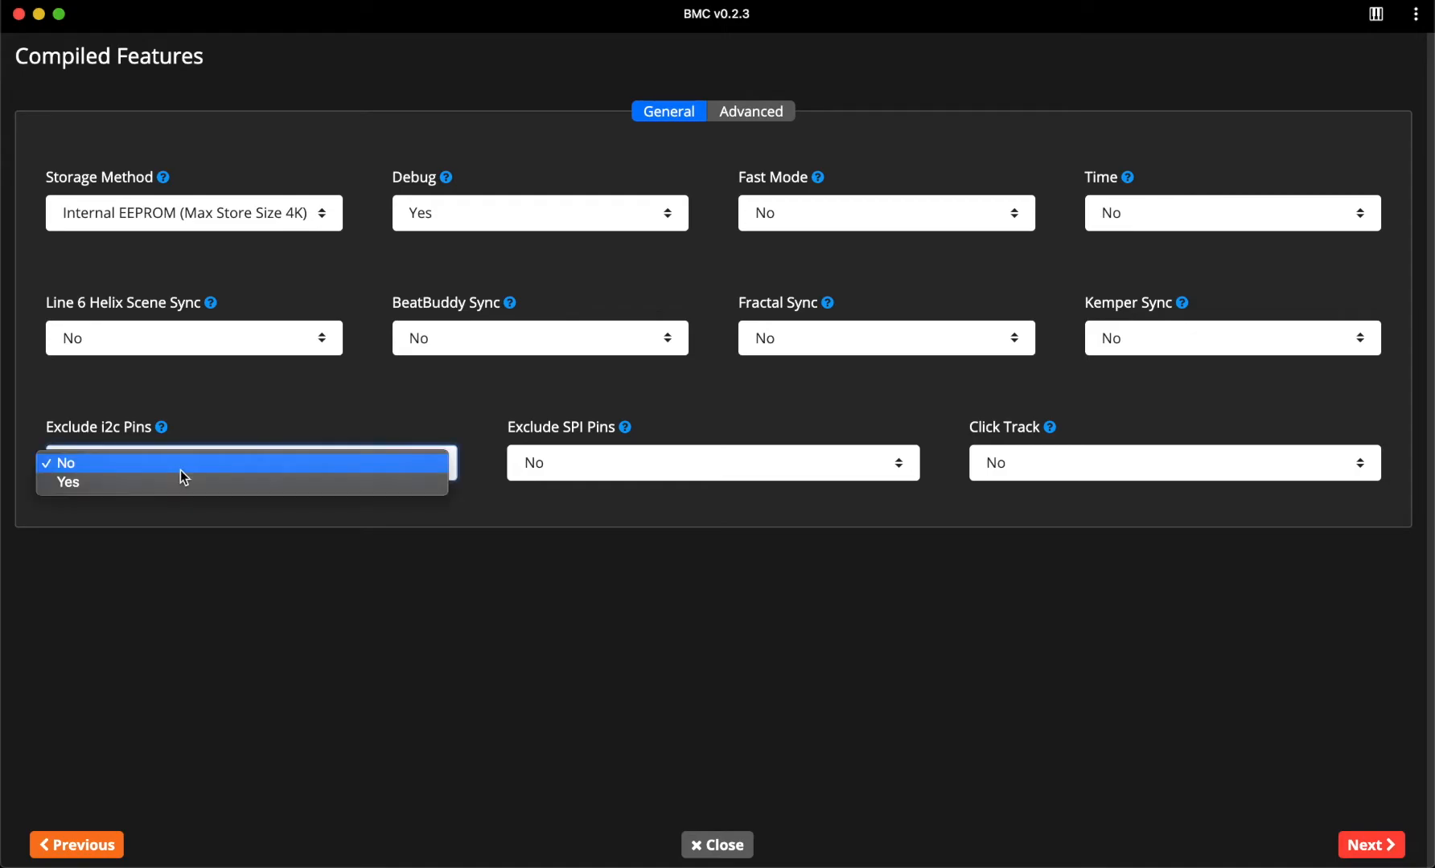
left_click(258, 415)
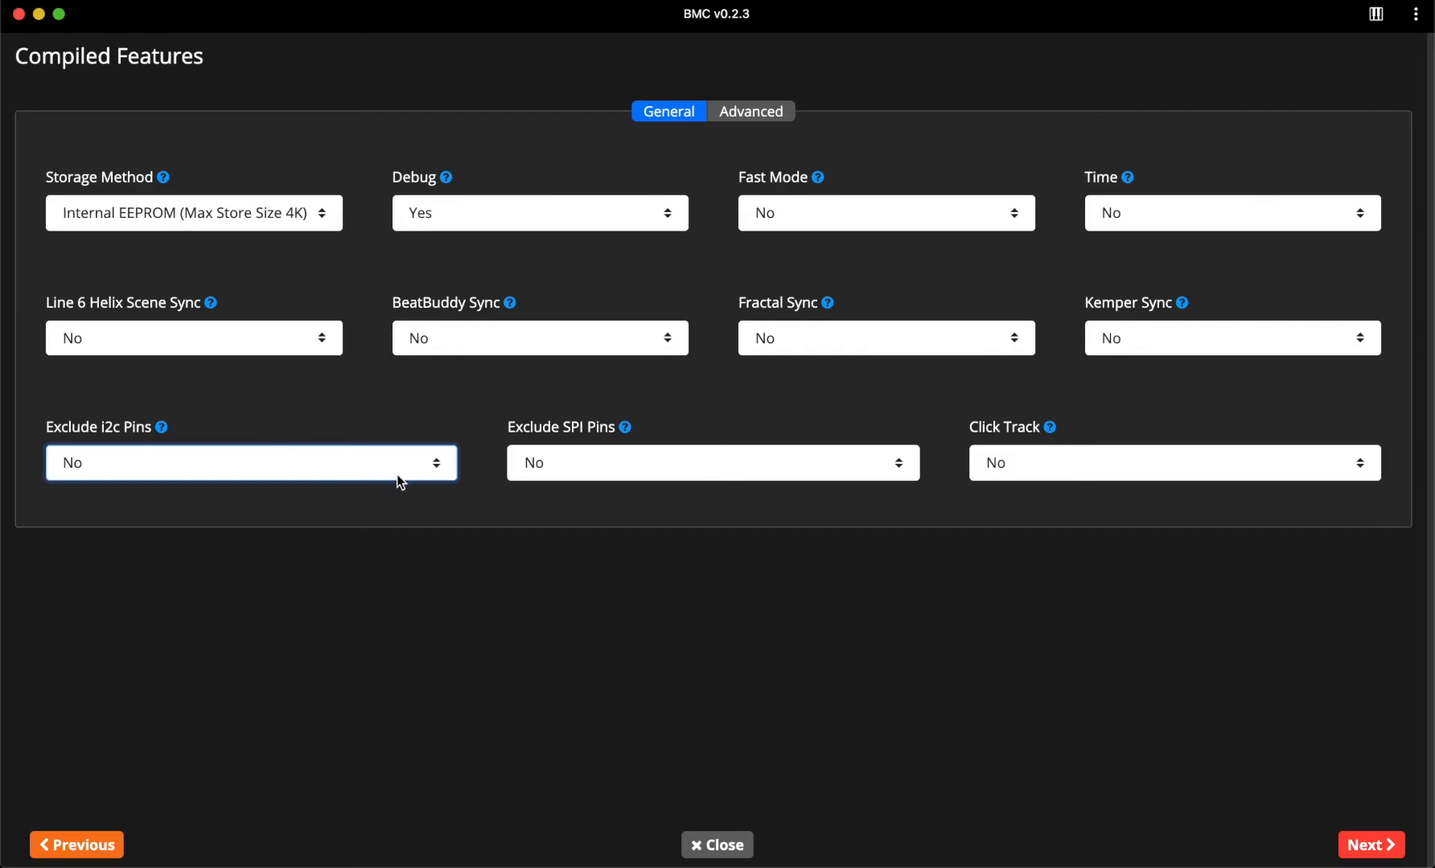
left_click(570, 428)
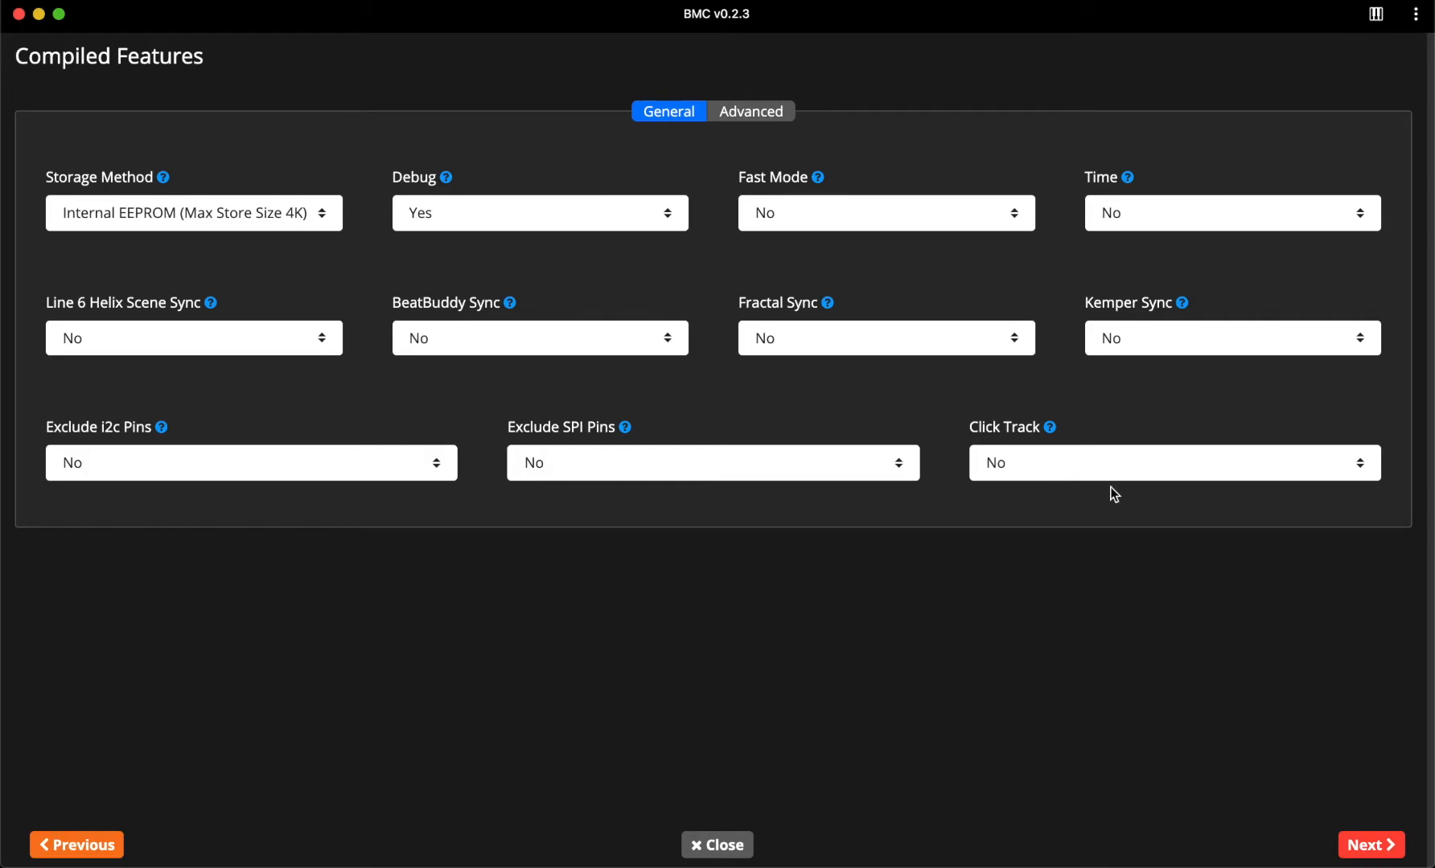
left_click(1375, 846)
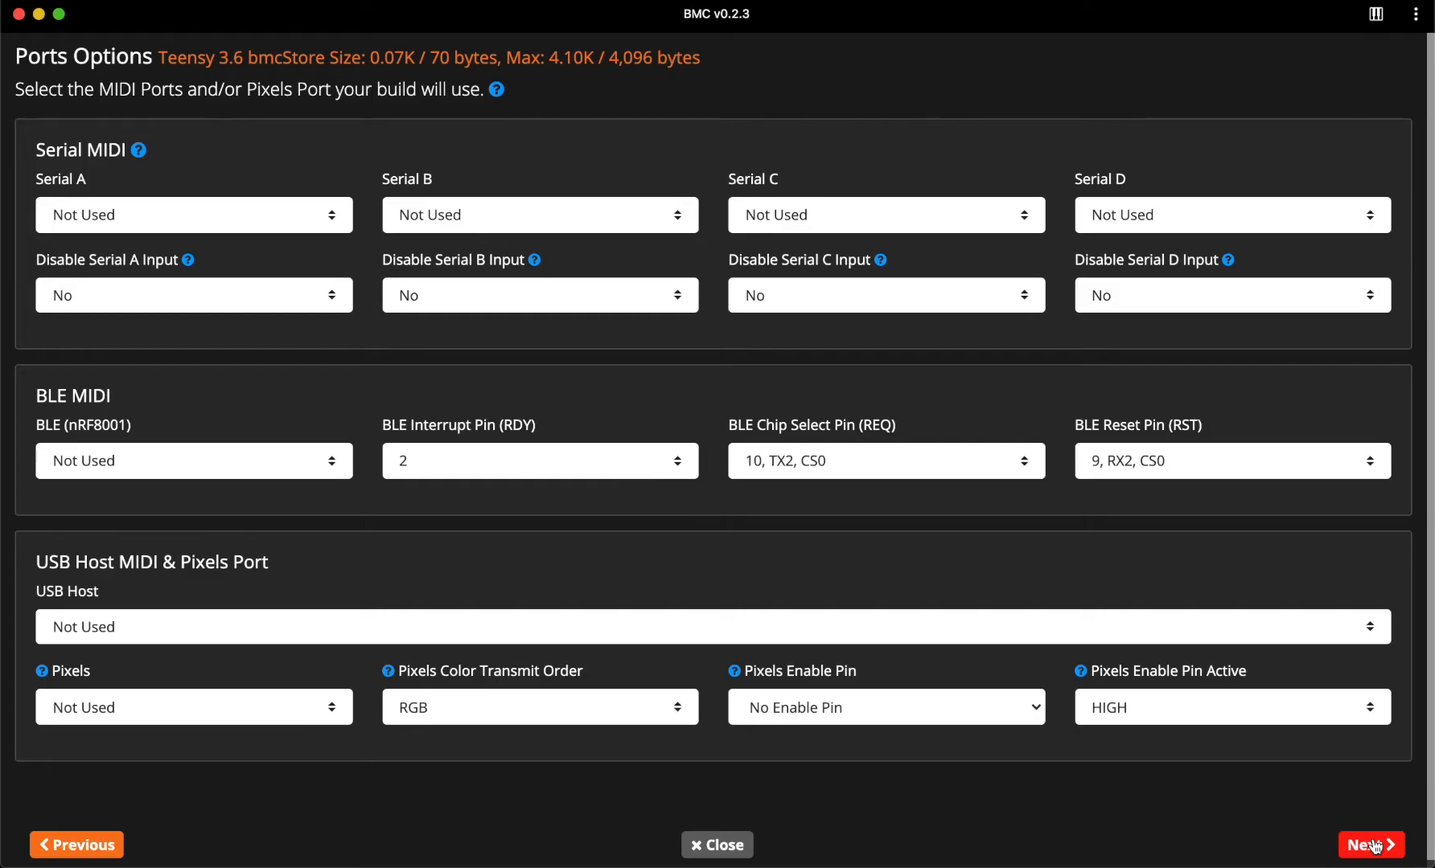
- Assign Serial A to Serial1 (pins RX: 0, TX: 1) and keep Disable Serial A Input set to No
left_click(291, 229)
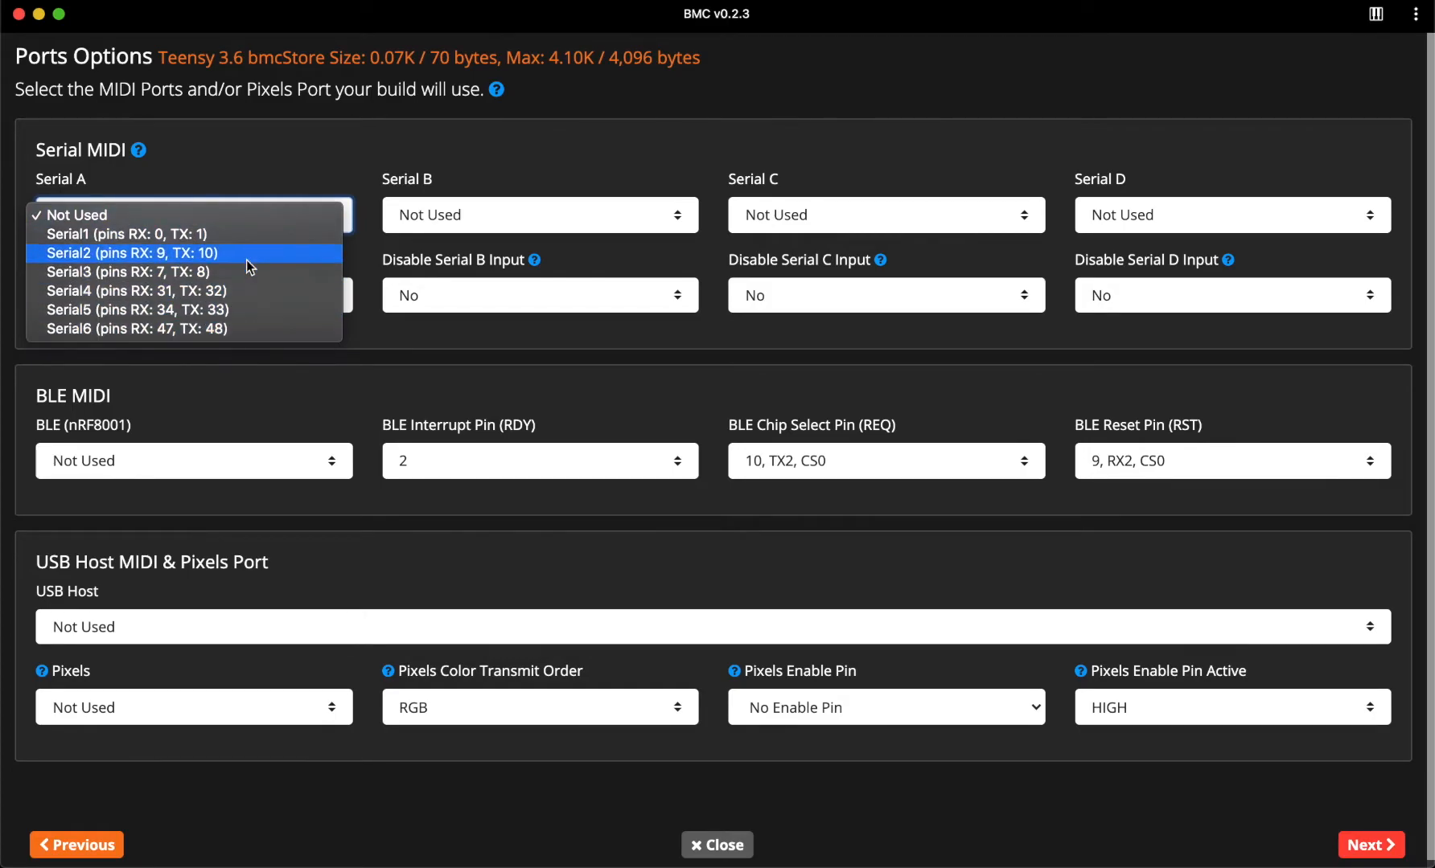
left_click(241, 232)
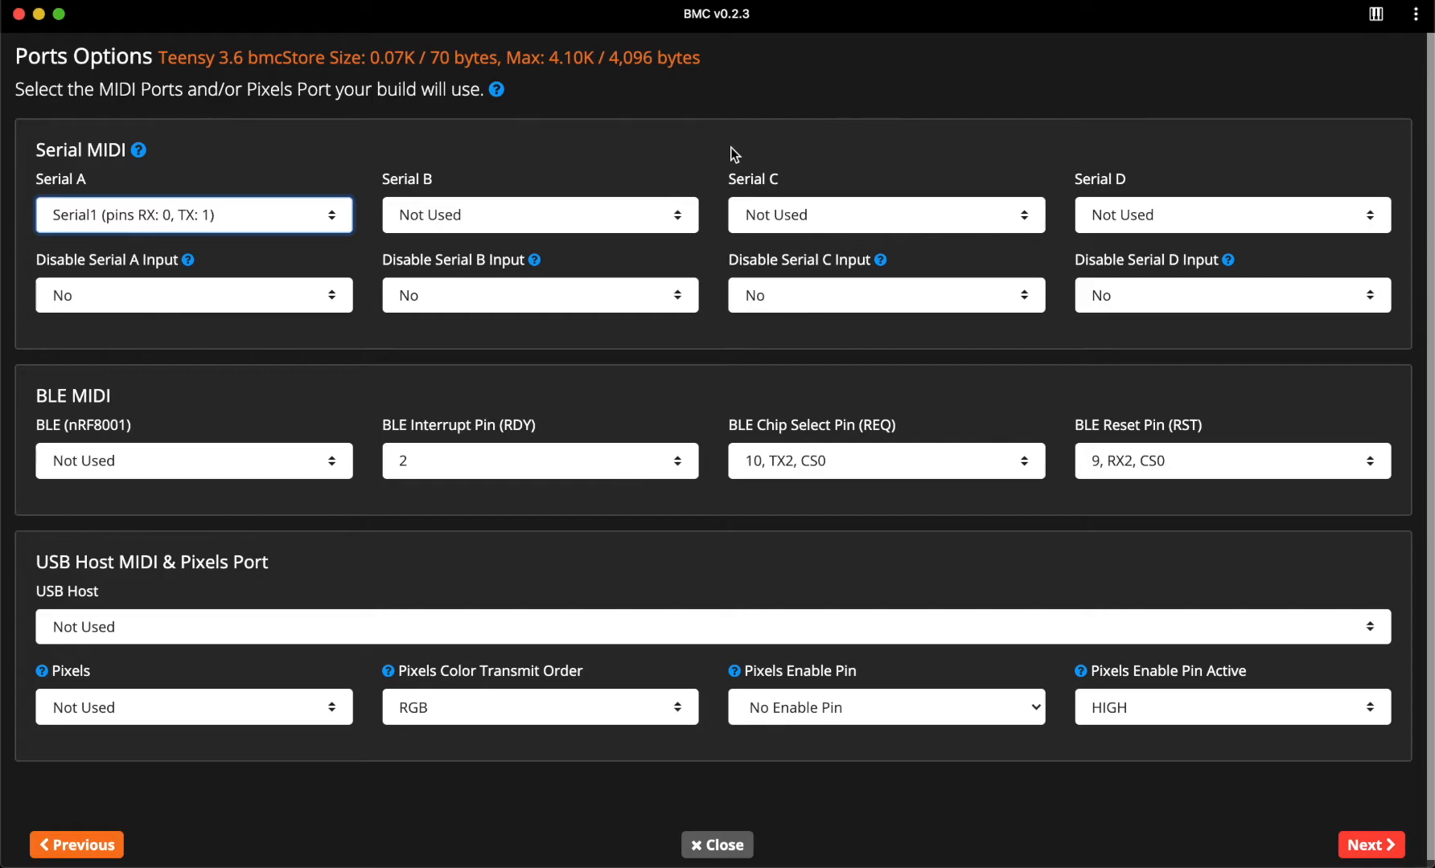
left_click(201, 298)
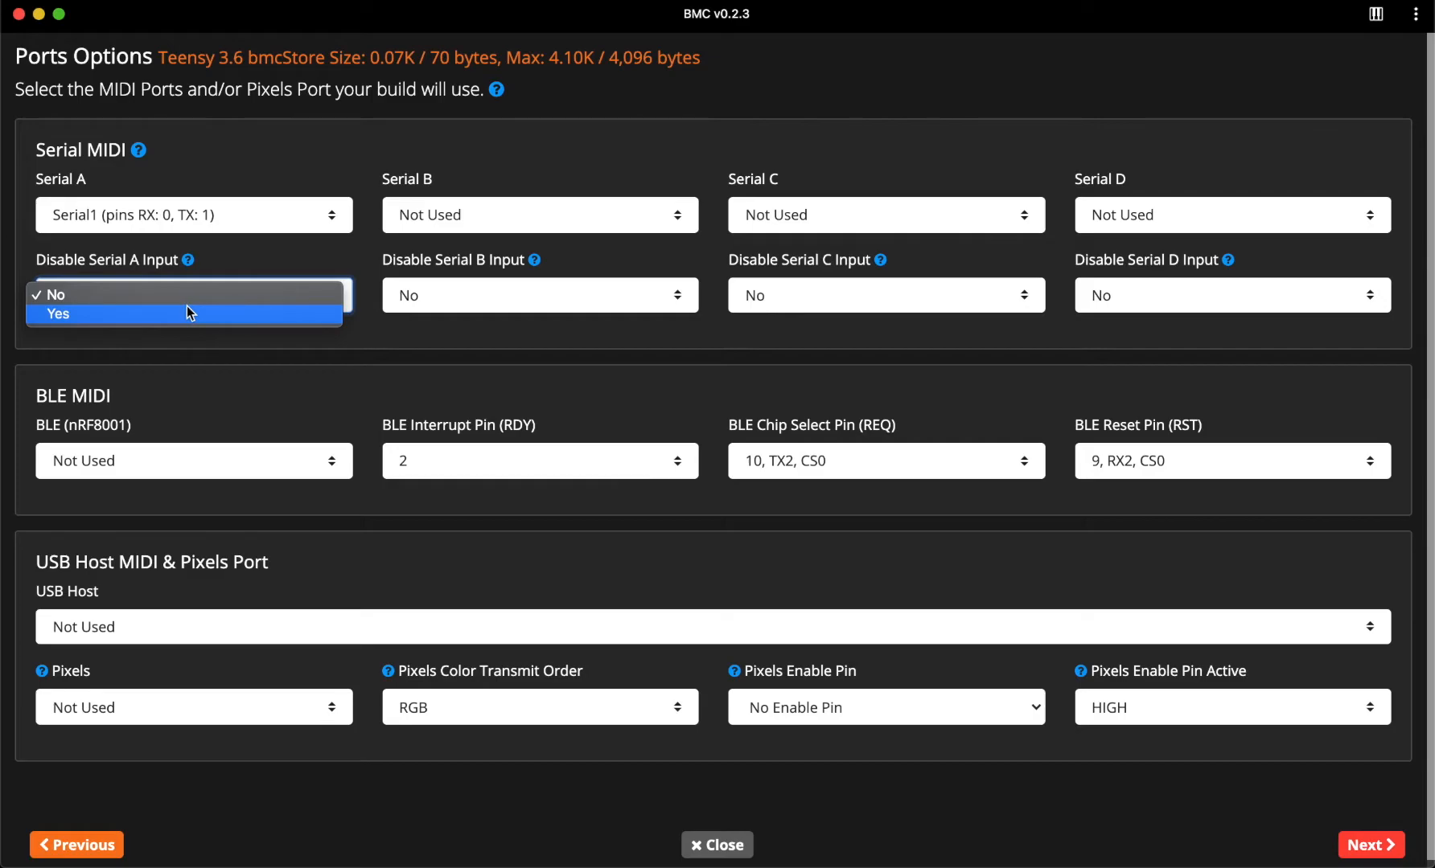
left_click(218, 136)
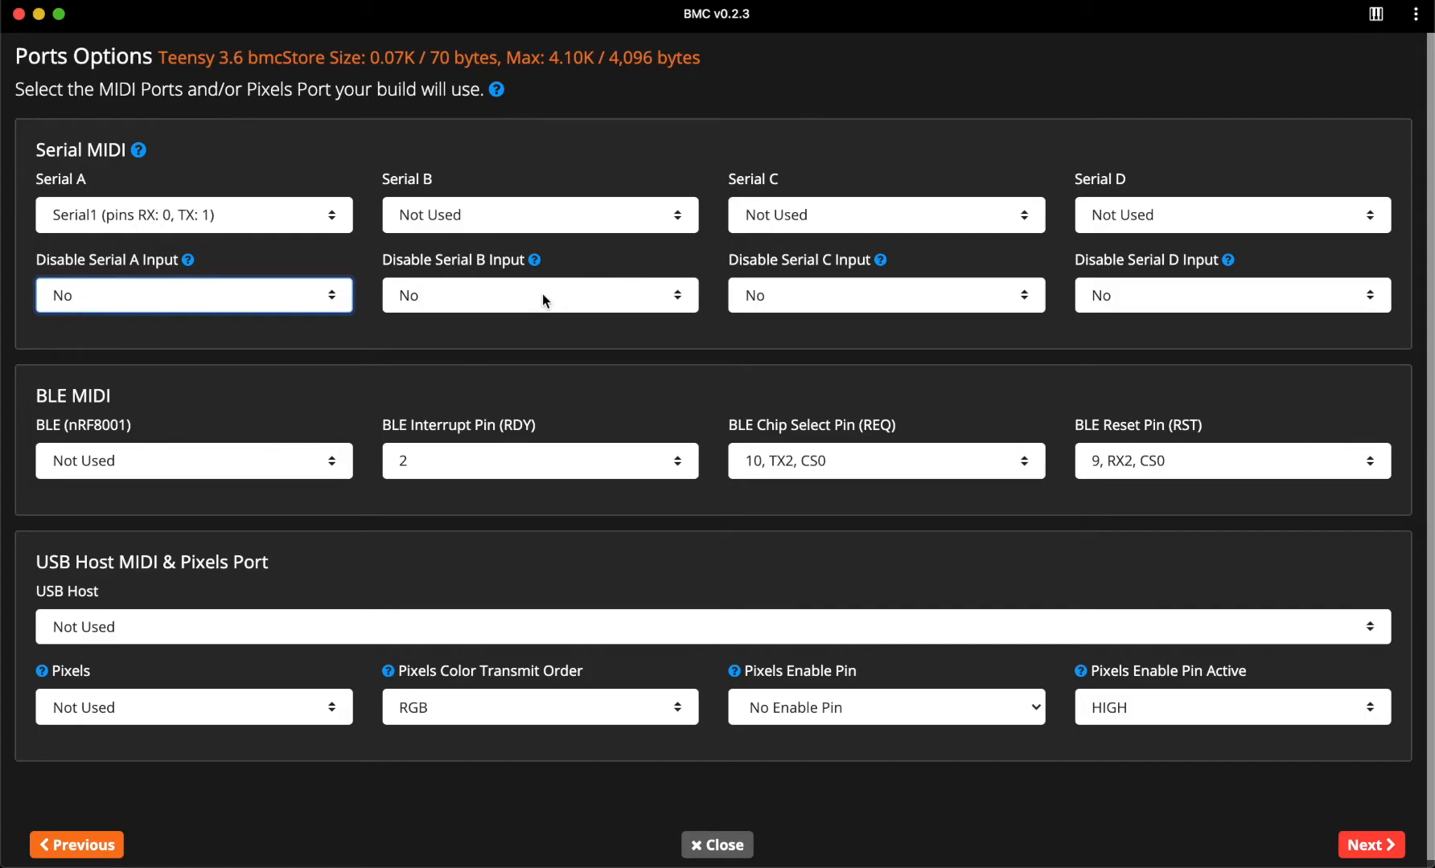
- Examine the options available for the Serial B, BLE (nRF8001) and USB Host ports, leaving each as Not Used
left_click(502, 215)
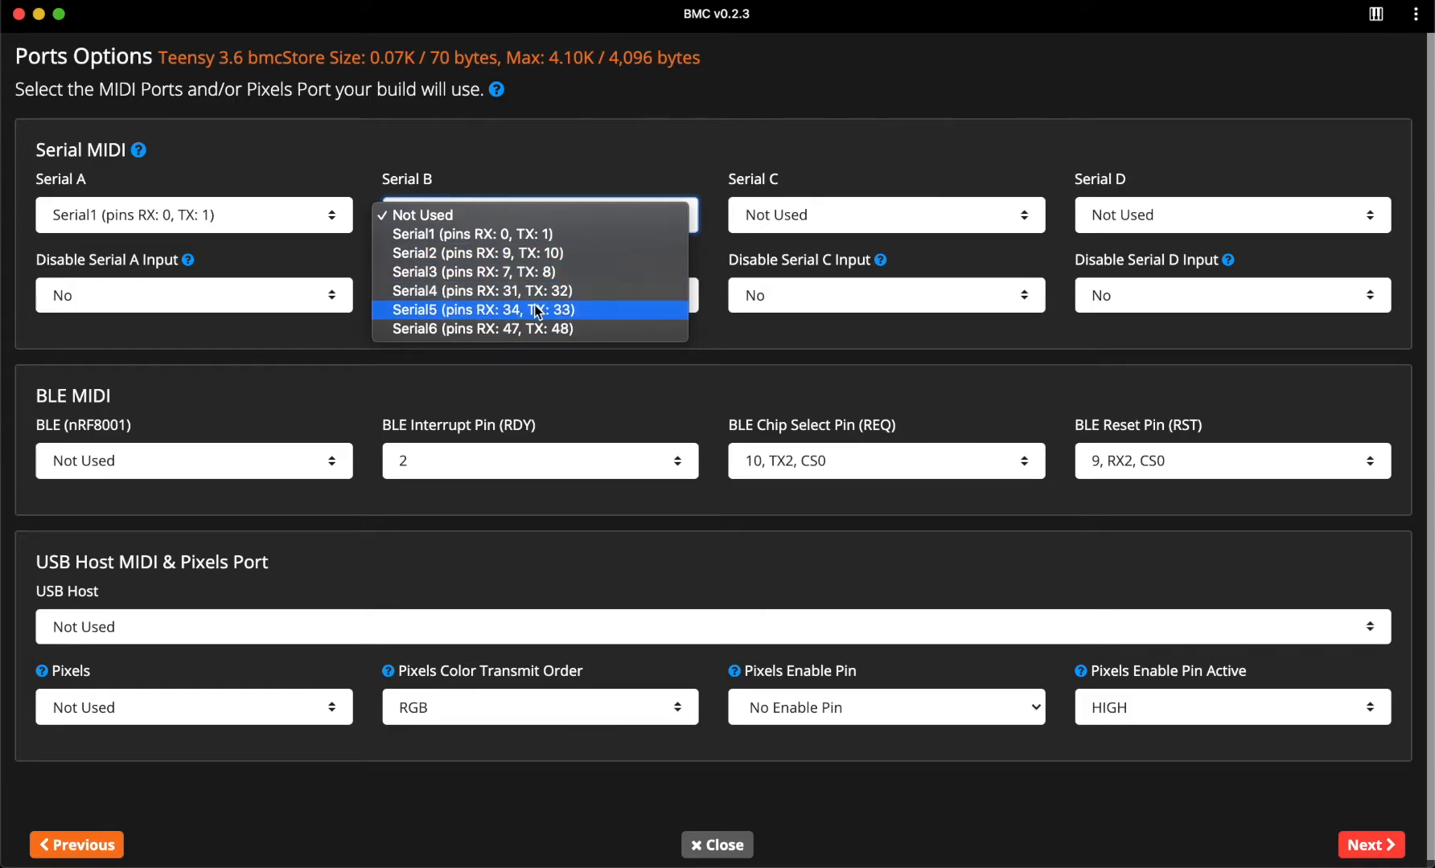
left_click(487, 172)
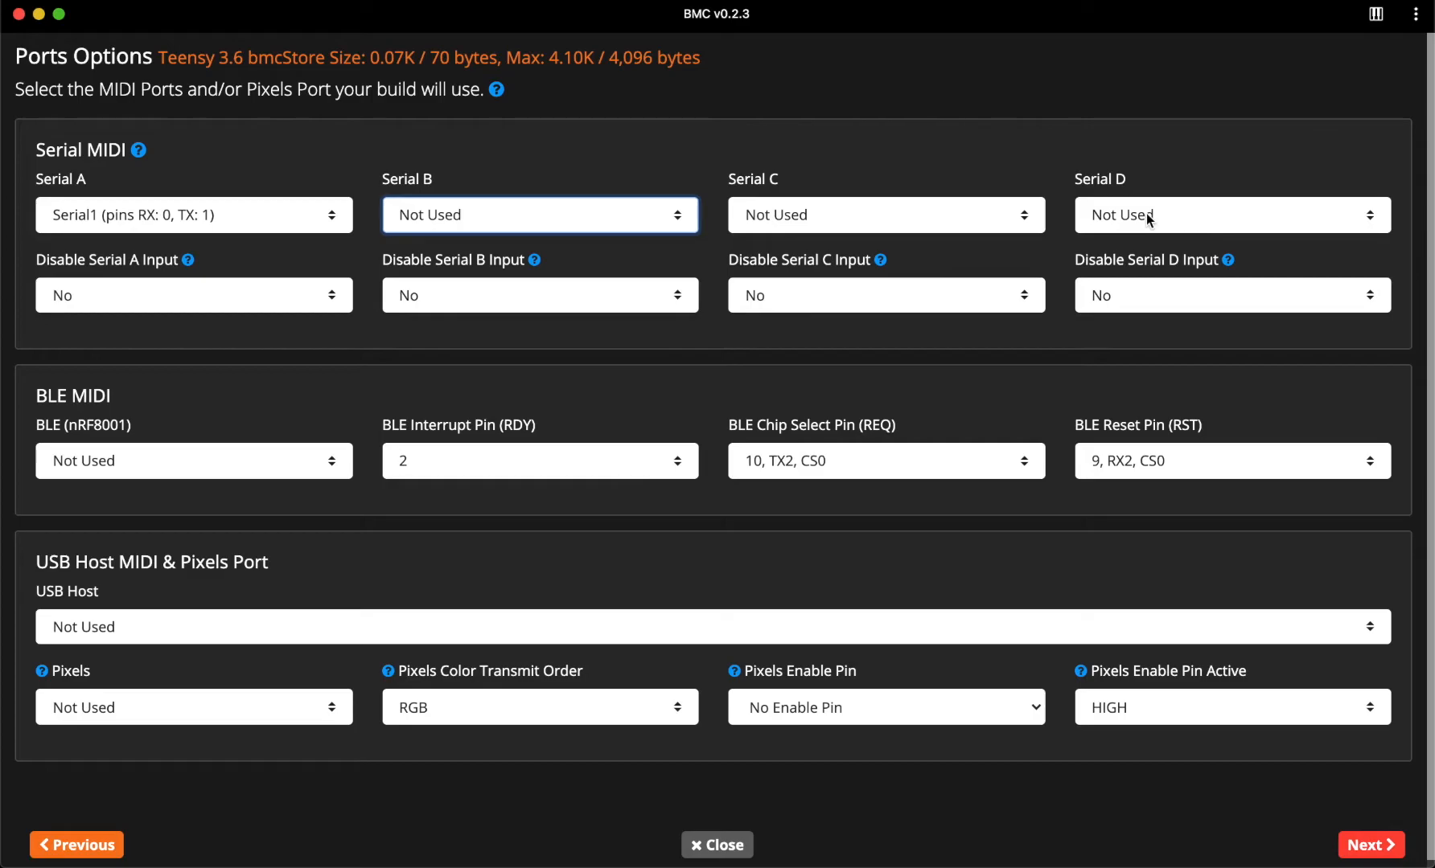
left_click(267, 393)
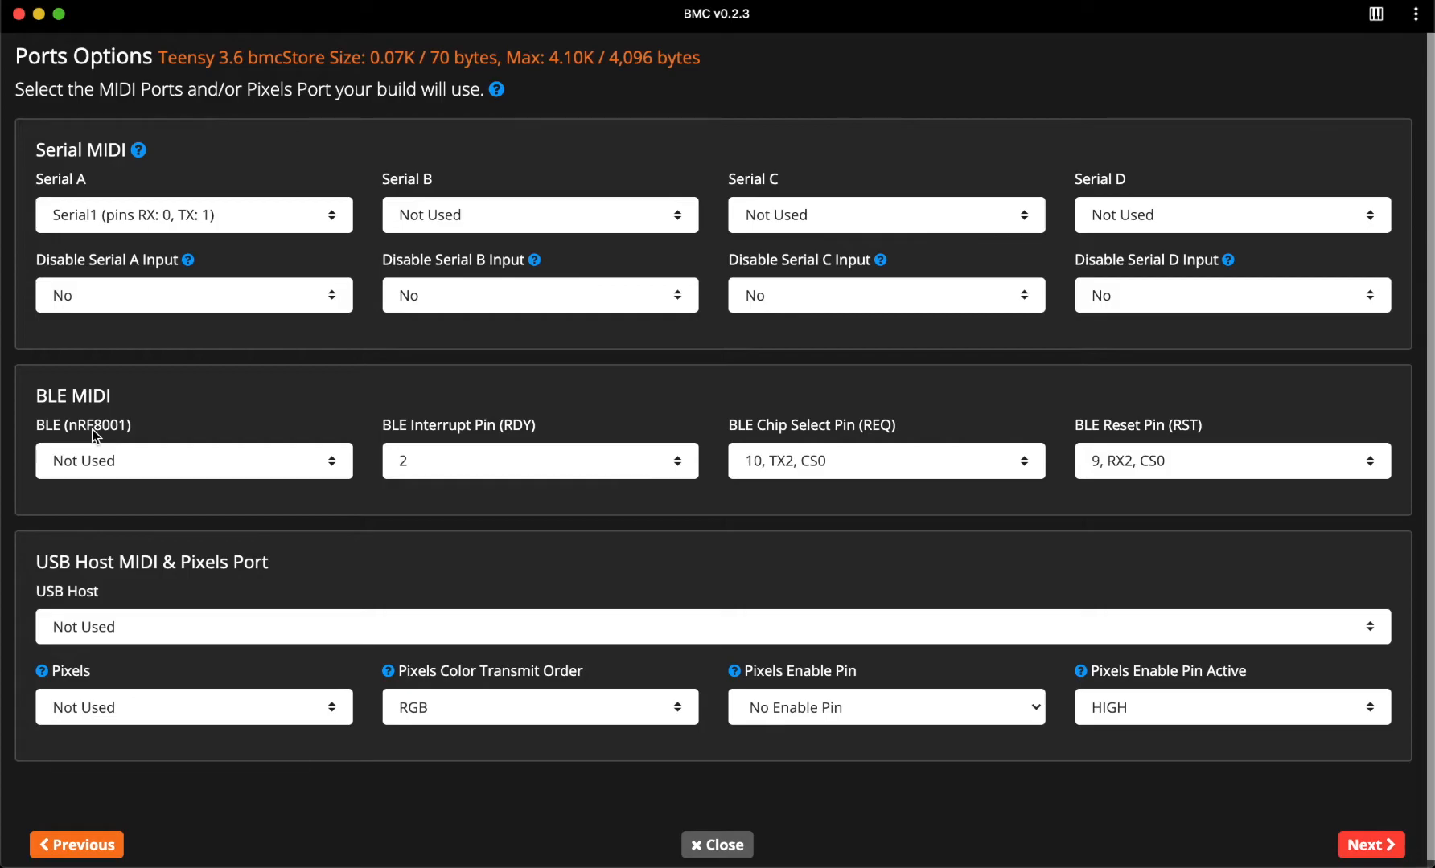
left_click(123, 475)
left_click(184, 418)
scroll(184, 416, "down", 1)
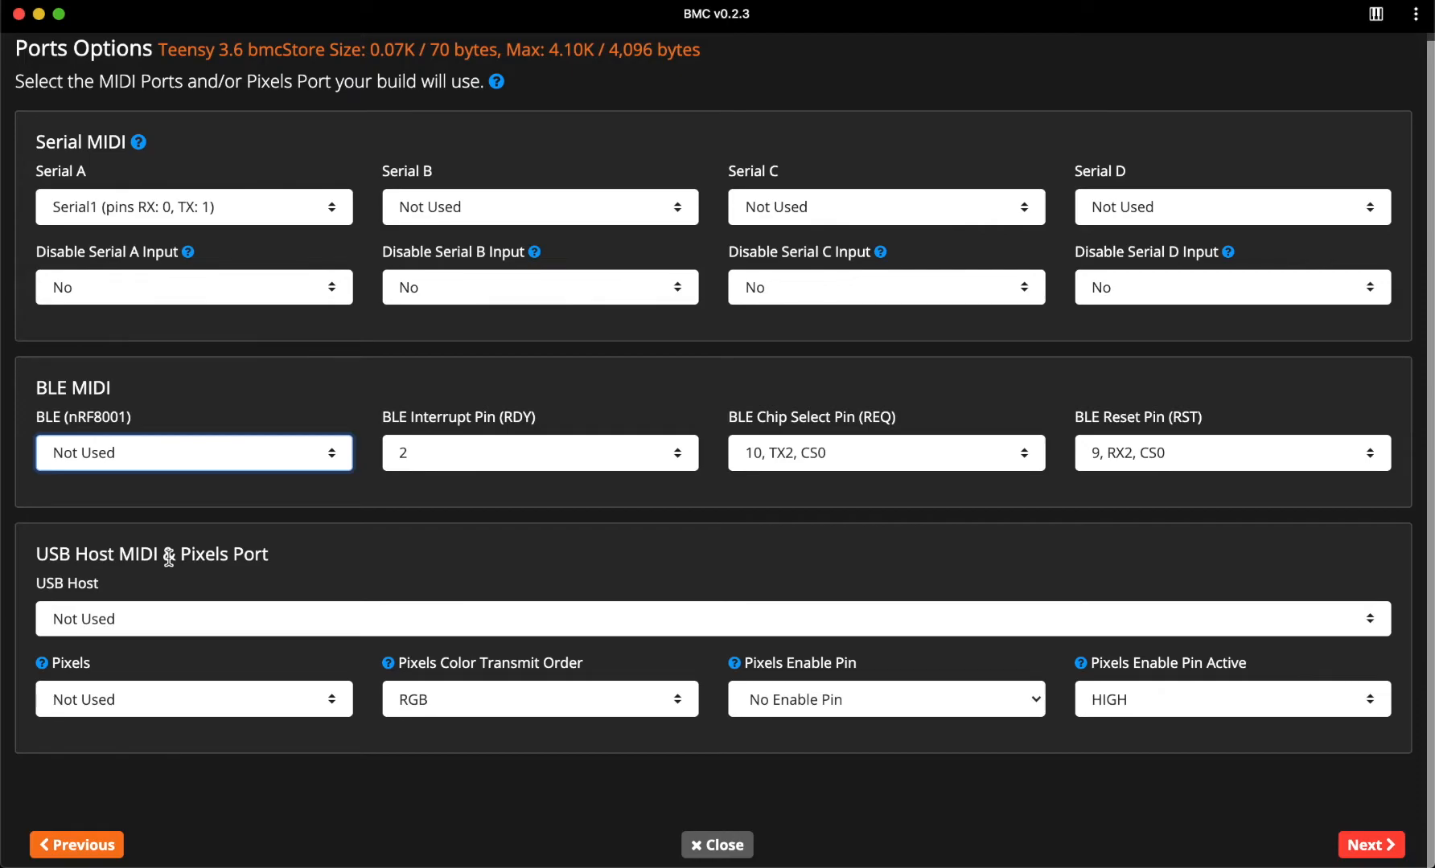
left_click(130, 607)
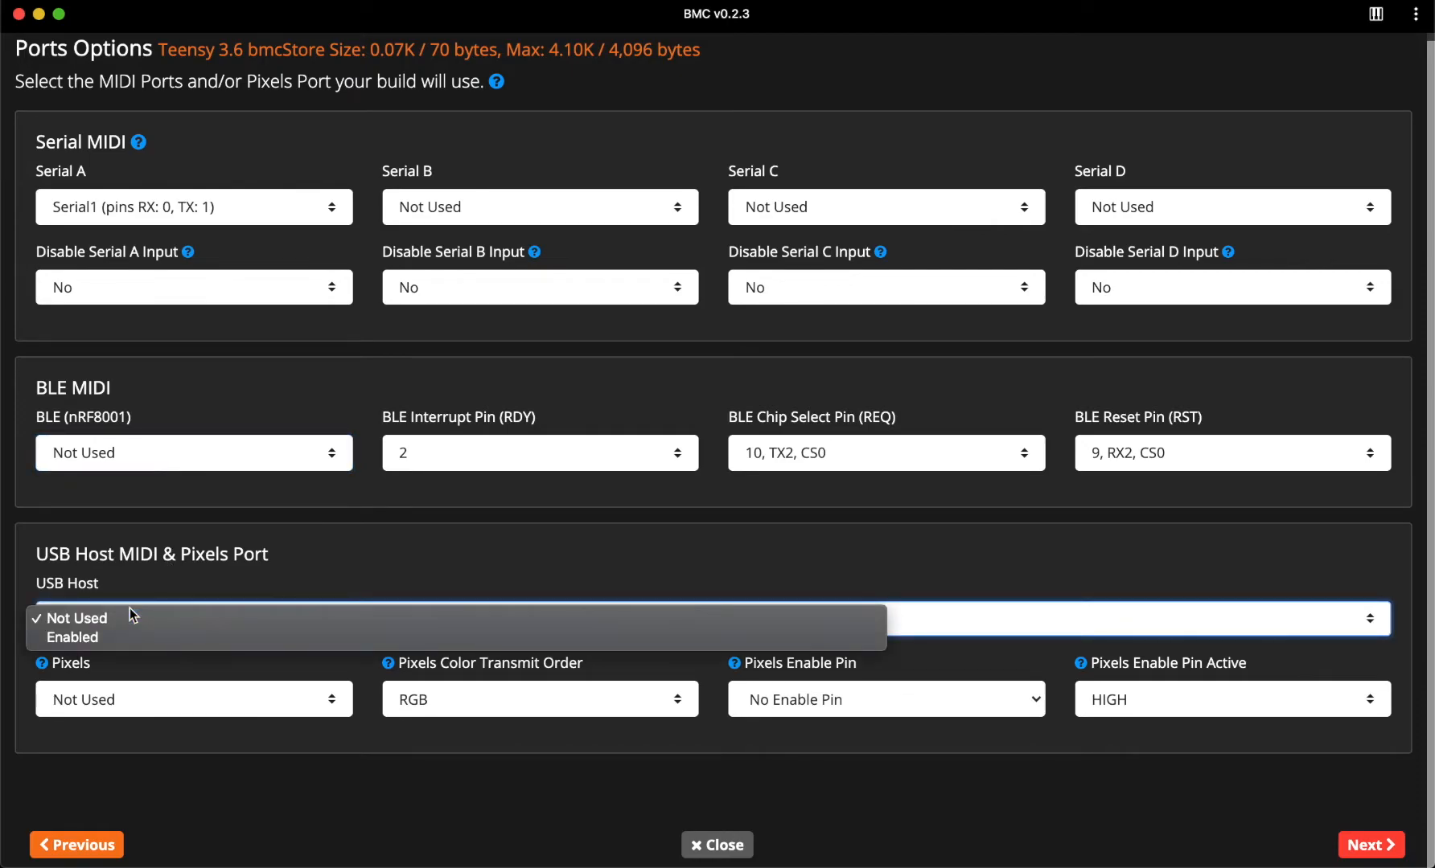
left_click(148, 566)
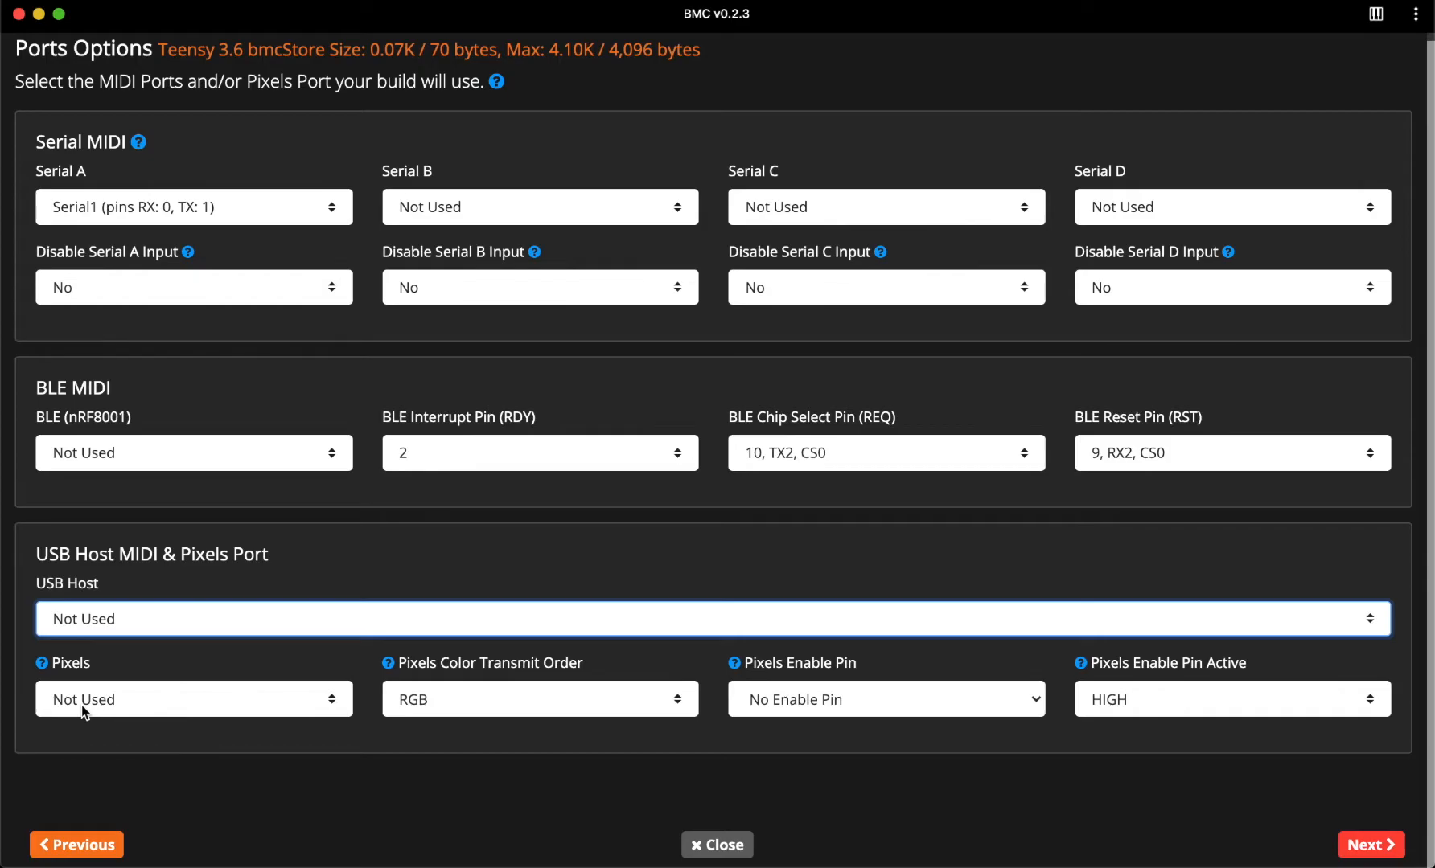
- Set the Pixels port to Serial2 (pin TX: 10) with RGB color transmit order and continue to the Multiplexers page
left_click(82, 707)
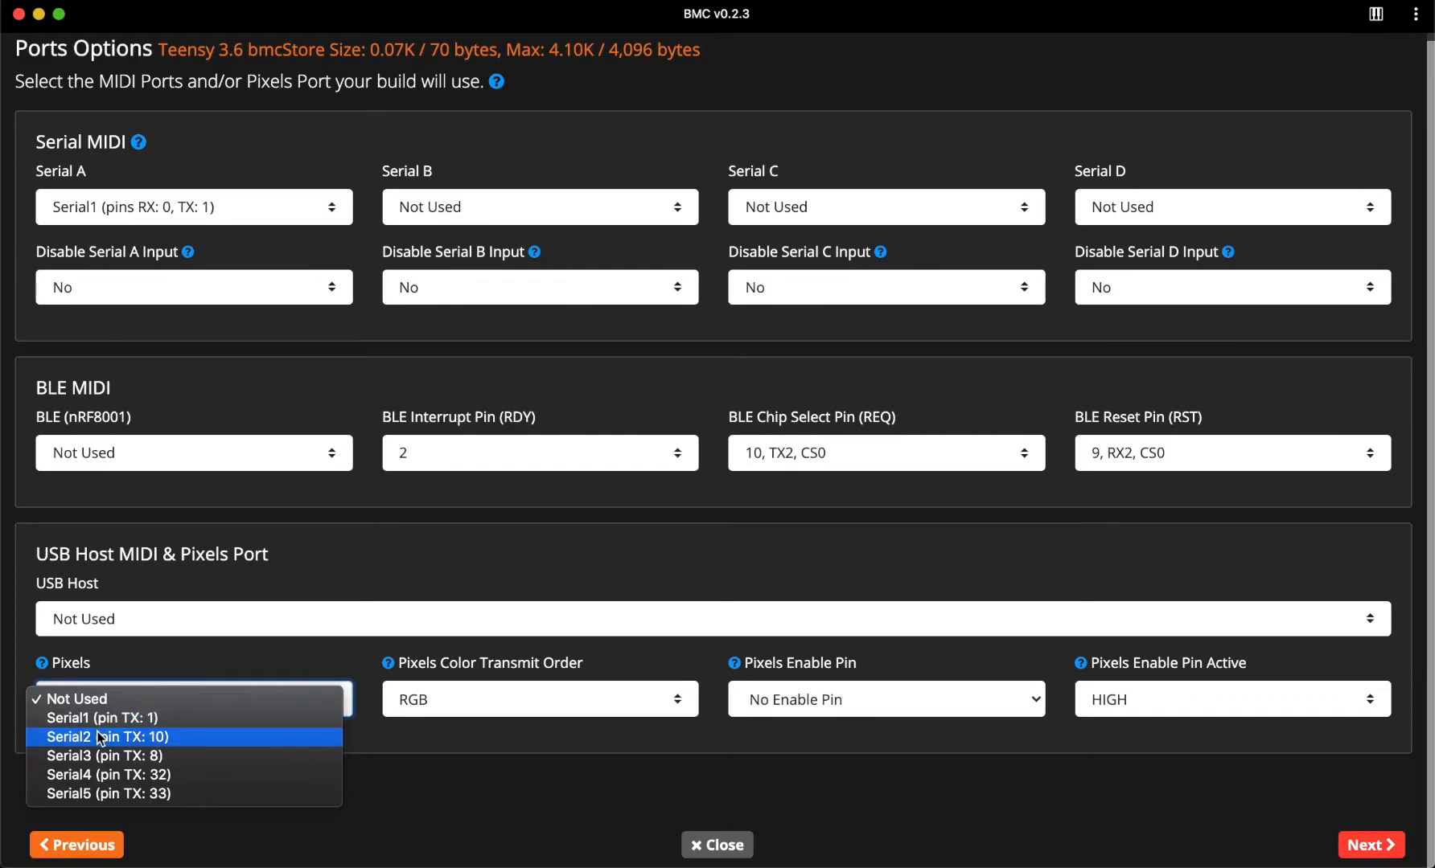
left_click(97, 736)
left_click(515, 690)
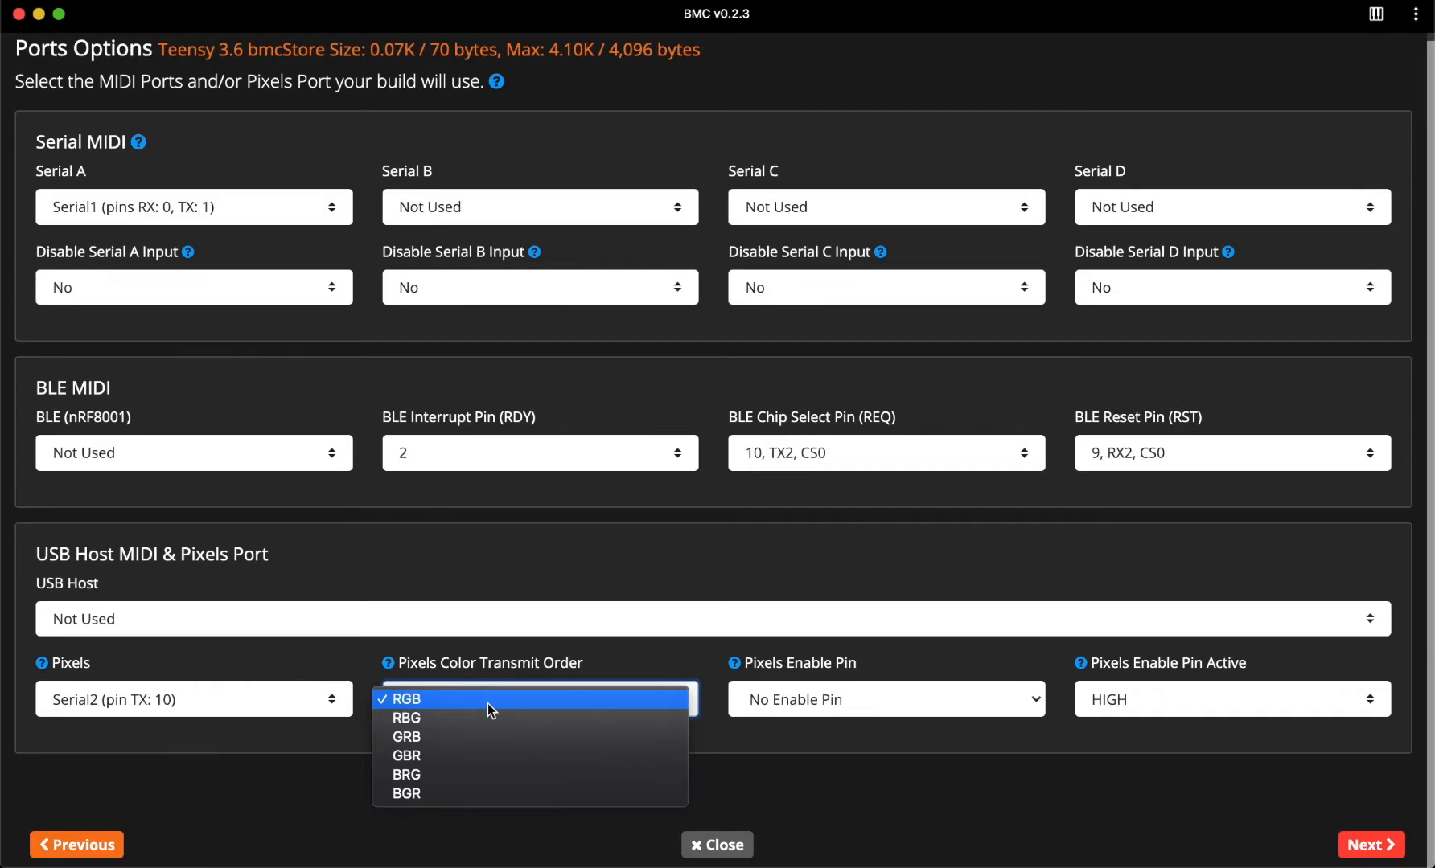
left_click(595, 648)
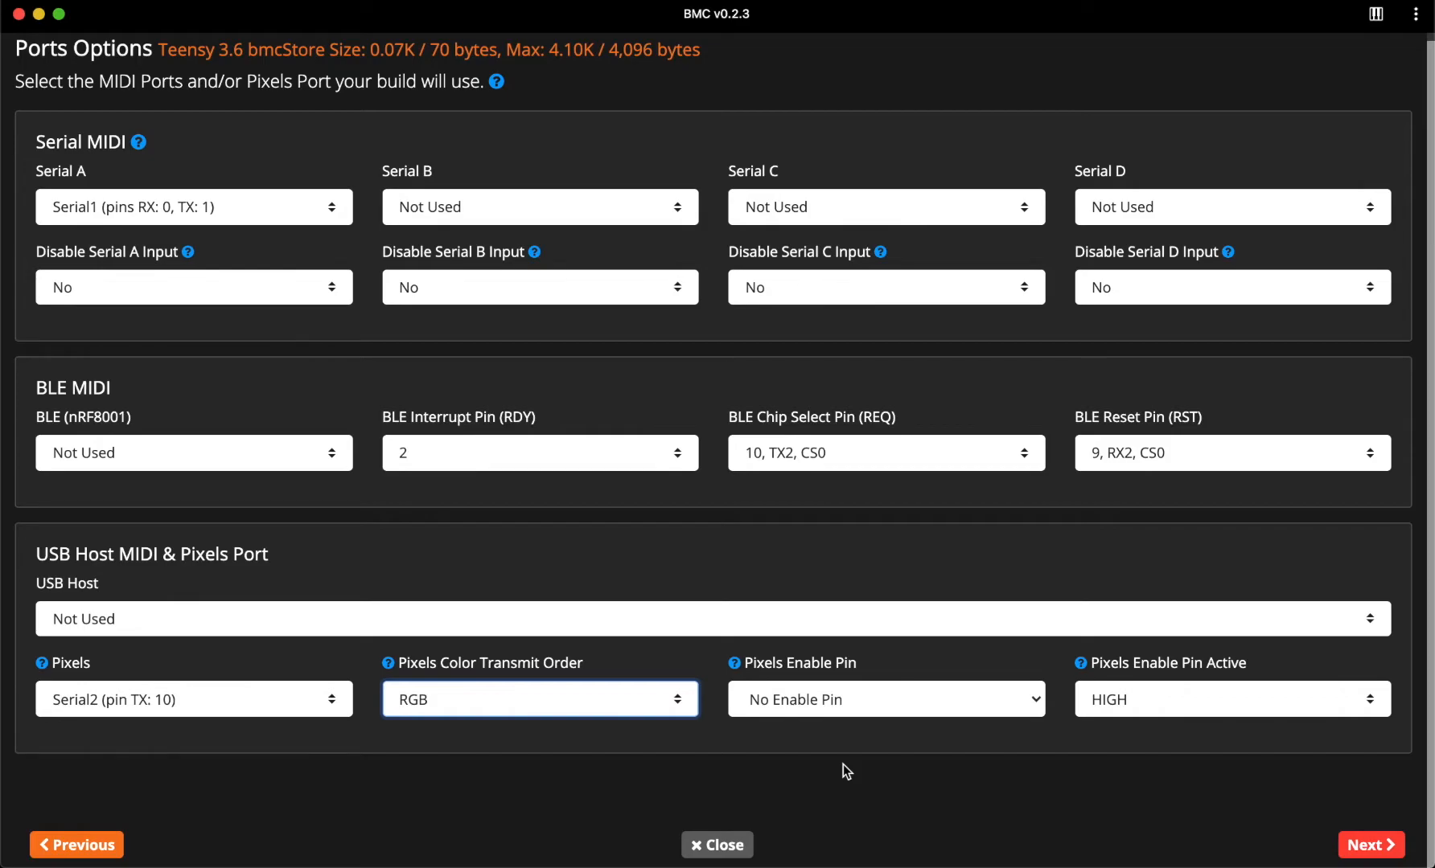
left_click(1365, 855)
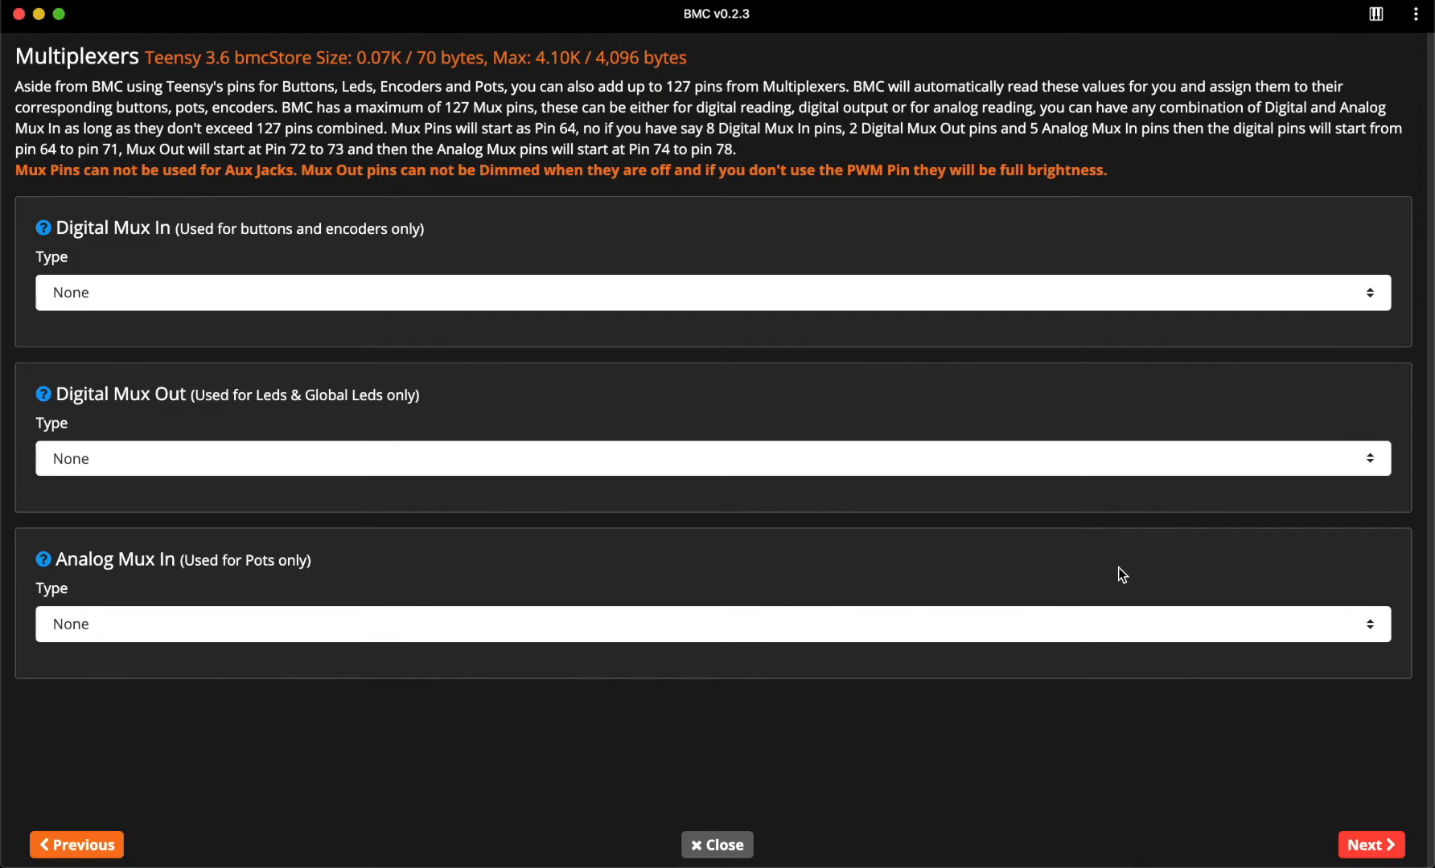
- Set the Digital Mux In type to 74HC165 and look through the Mux In Pin Count choices, keeping 1
left_click(428, 301)
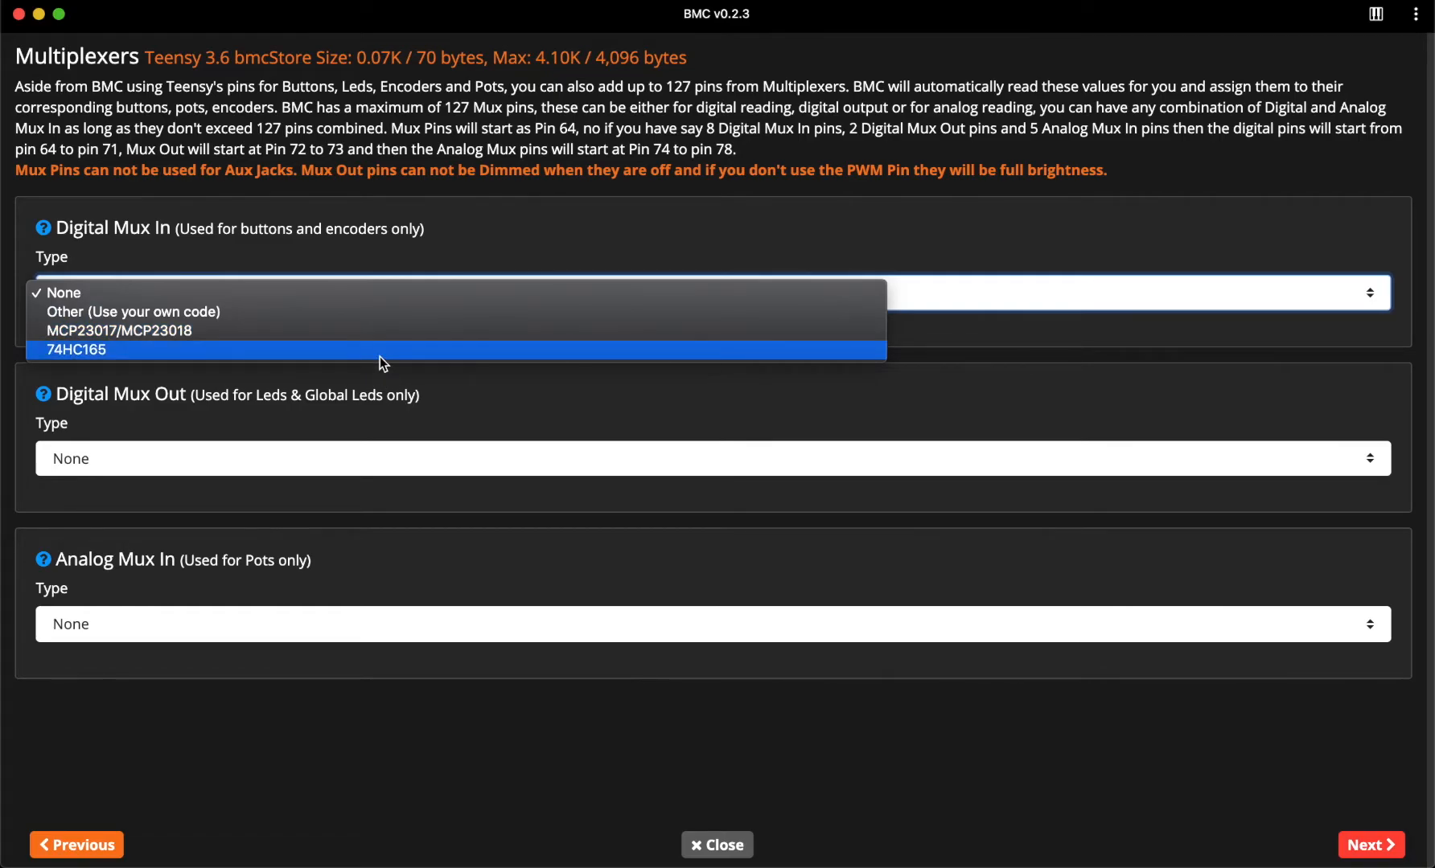
left_click(380, 351)
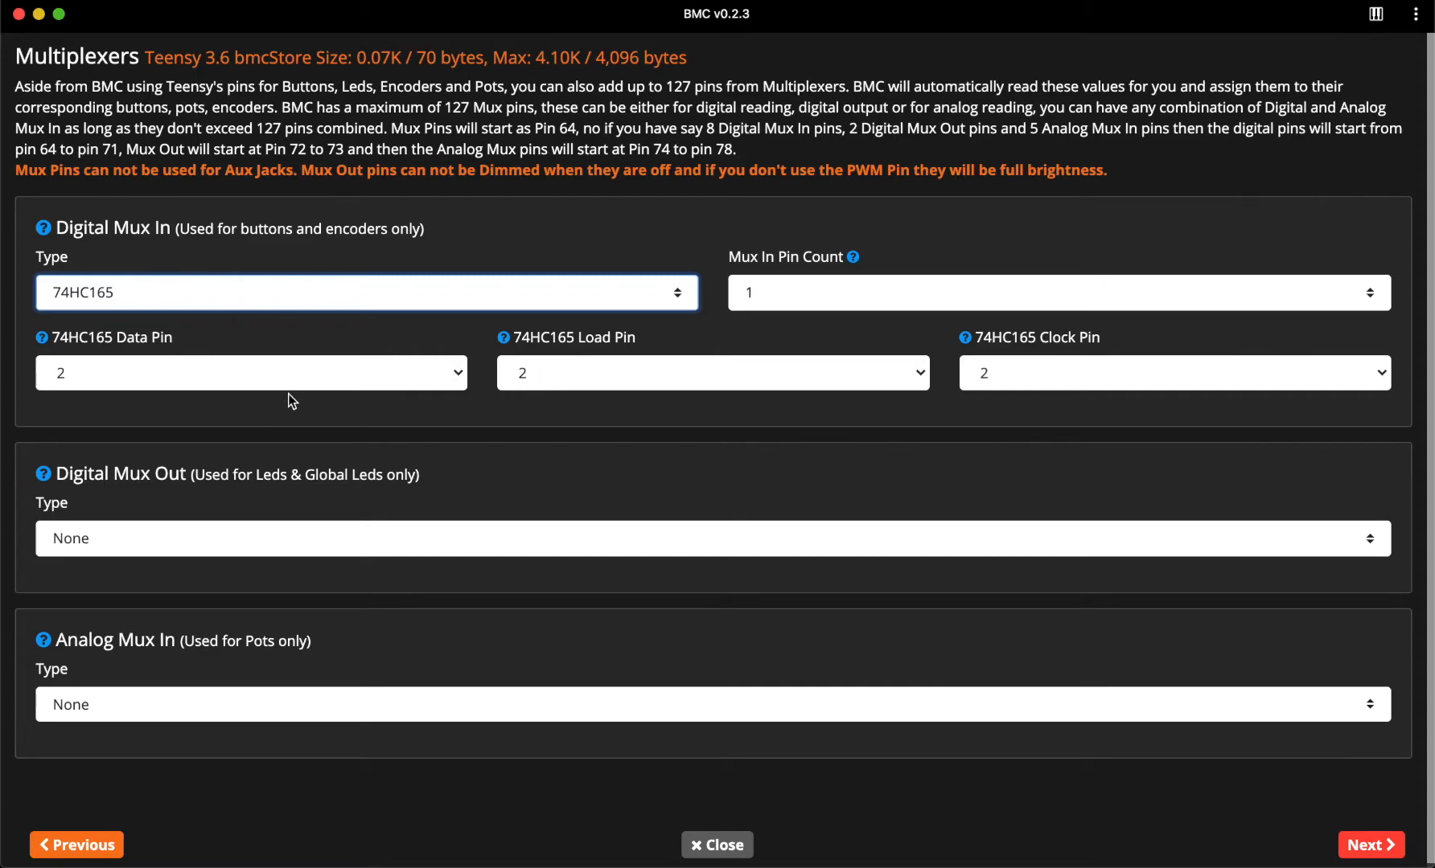
left_click(796, 294)
scroll(807, 541, "down", 10)
scroll(806, 540, "down", 1)
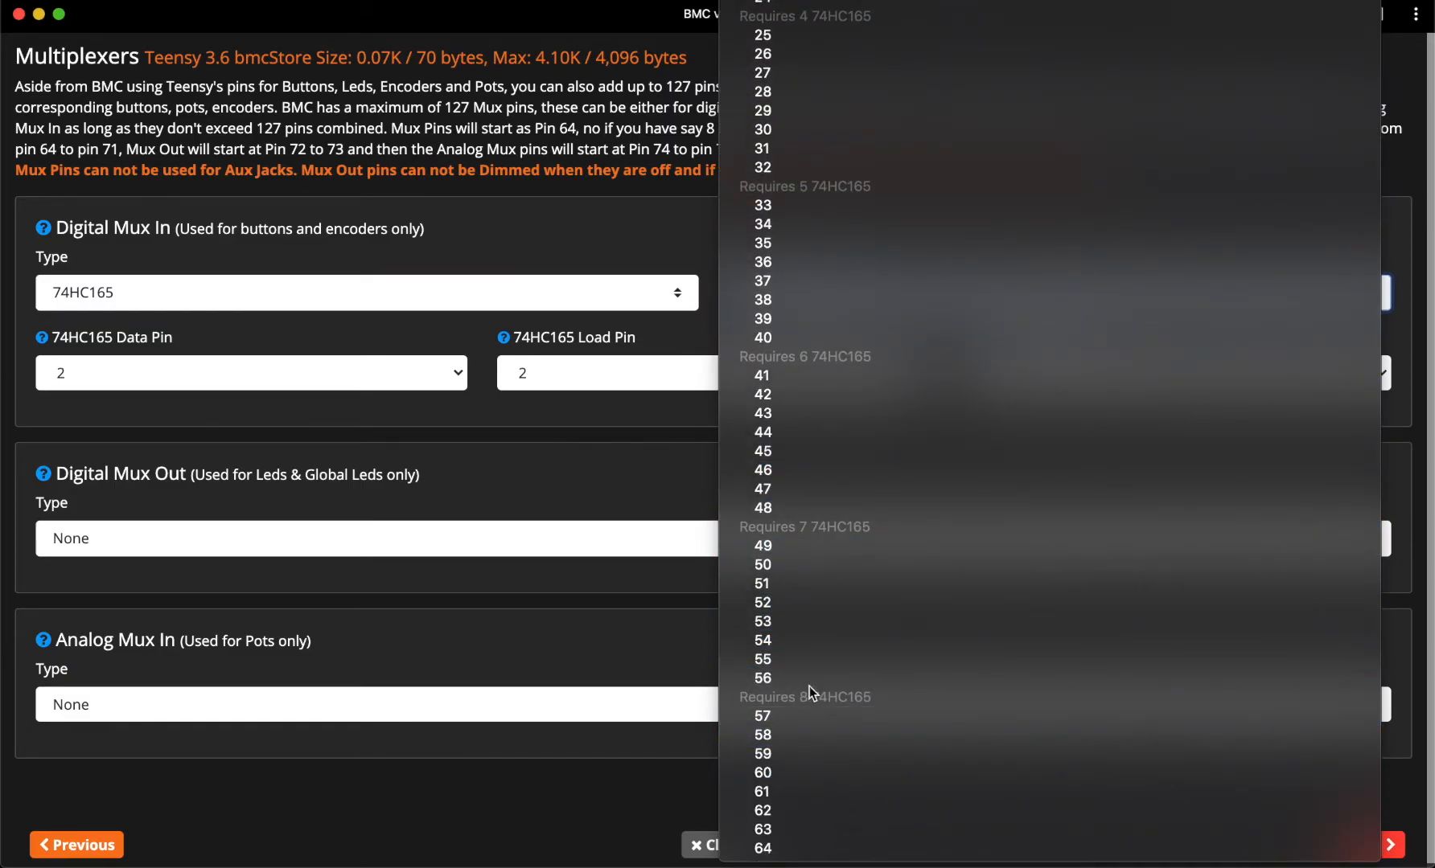
scroll(828, 467, "up", 8)
left_click(653, 235)
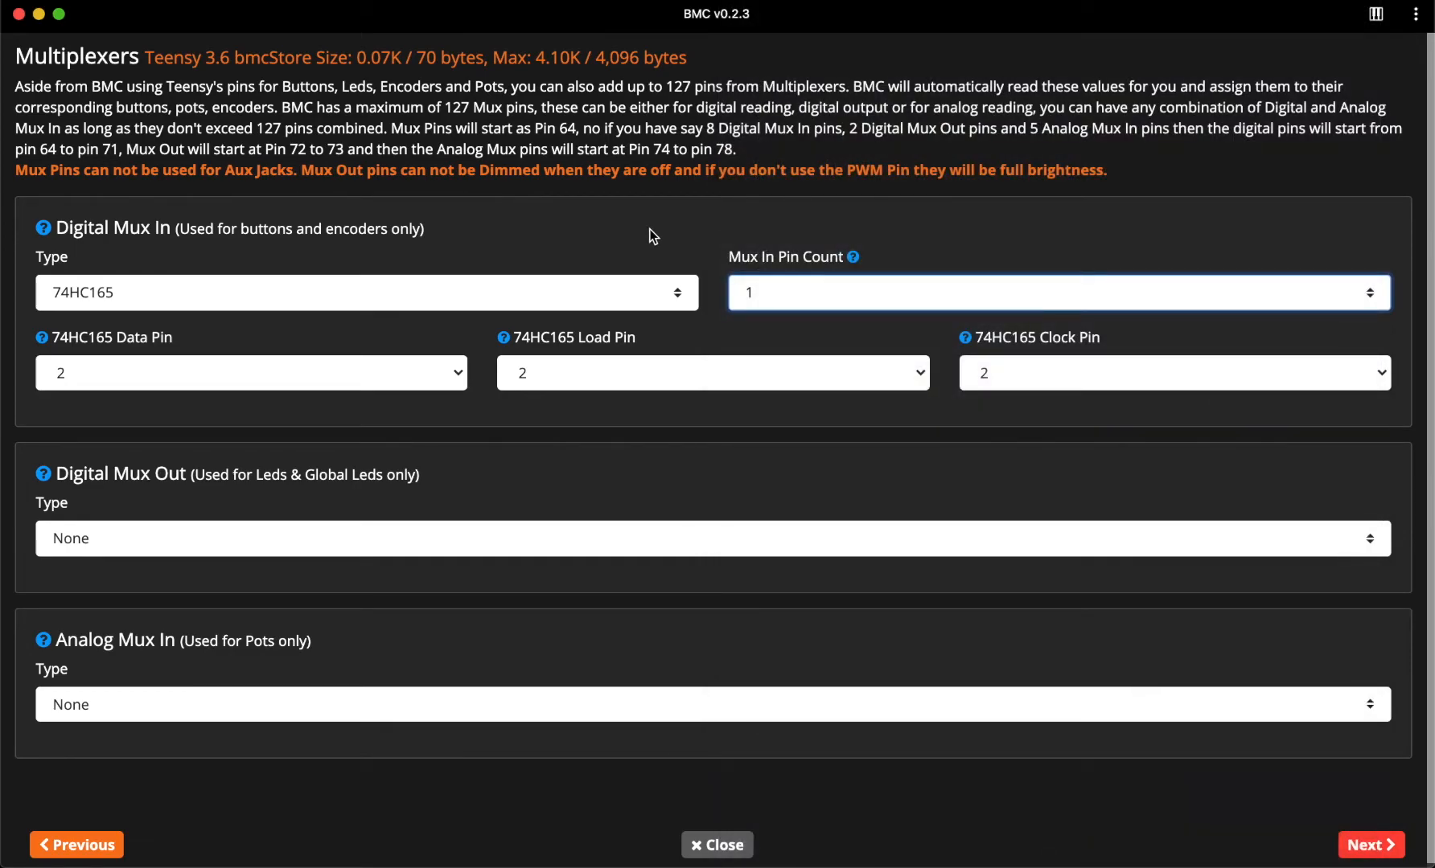
- Reset the Digital Mux In type to None and view the types offered for Analog Mux In
left_click(487, 292)
left_click(476, 237)
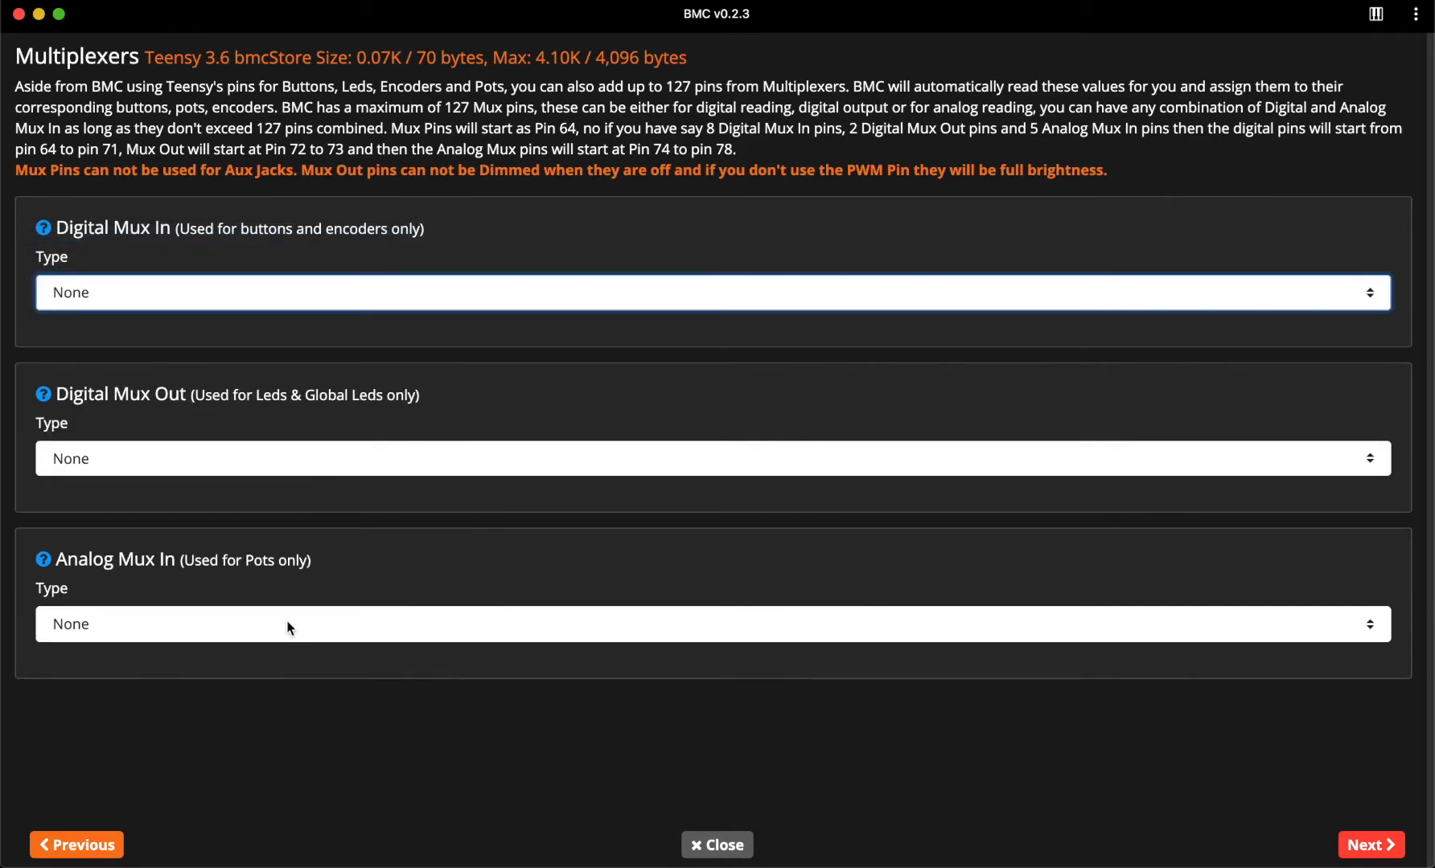
left_click(287, 623)
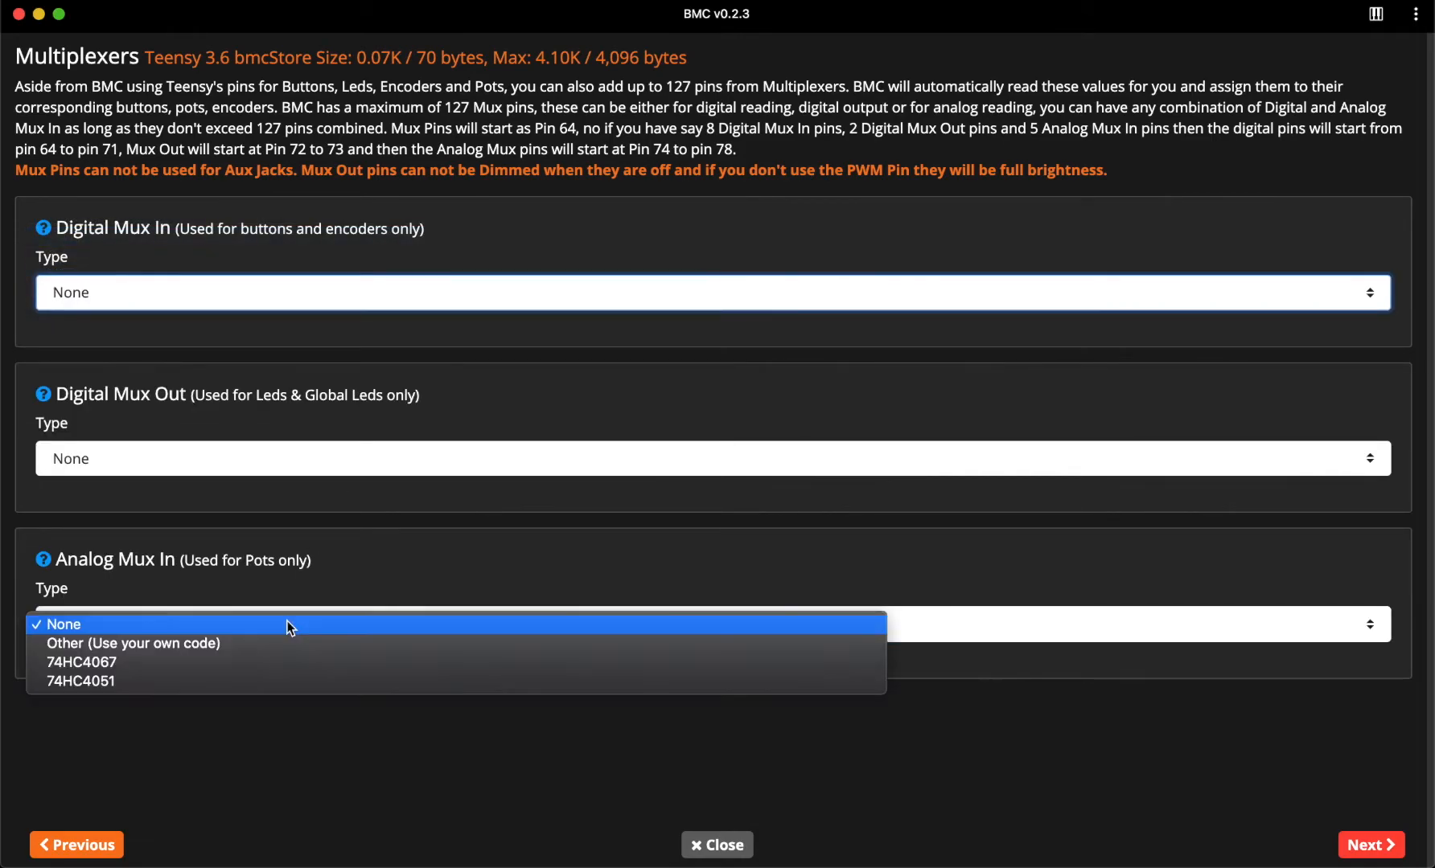
left_click(284, 456)
- Try the 74HC595 type for Digital Mux Out to view its pin settings, and return the type to None
left_click(284, 456)
left_click(264, 465)
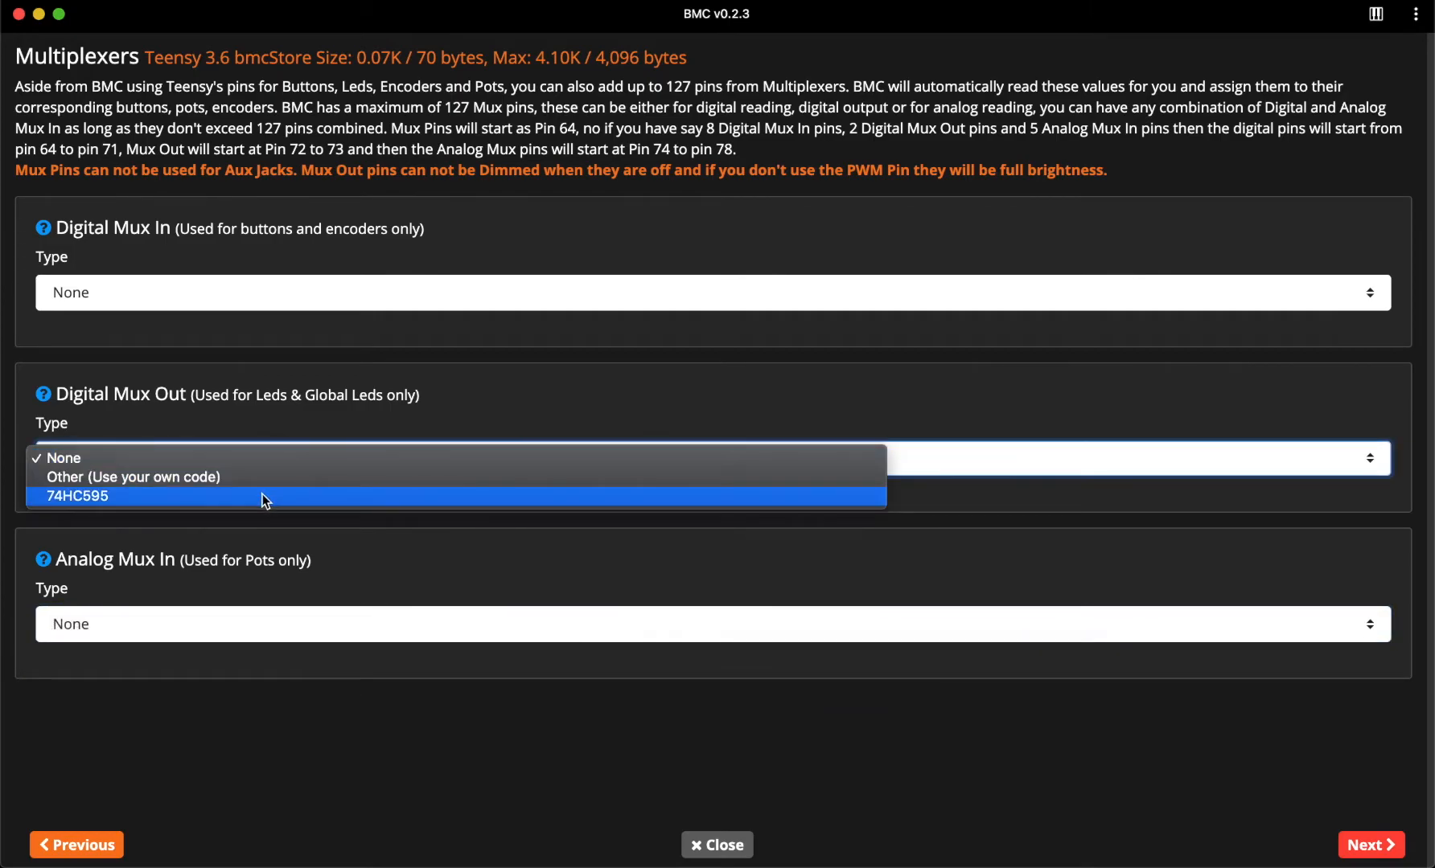
left_click(262, 495)
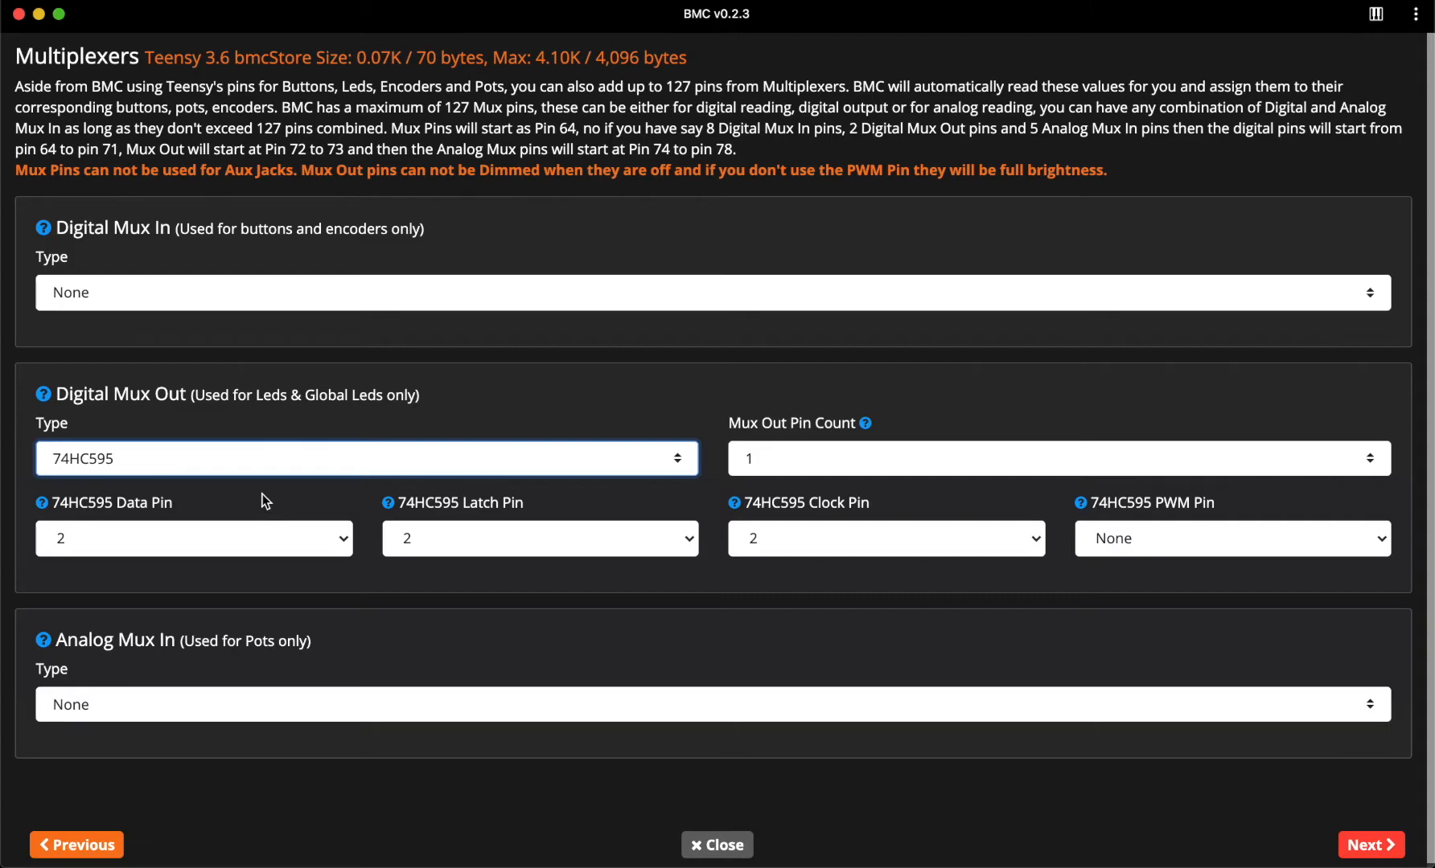
left_click(256, 450)
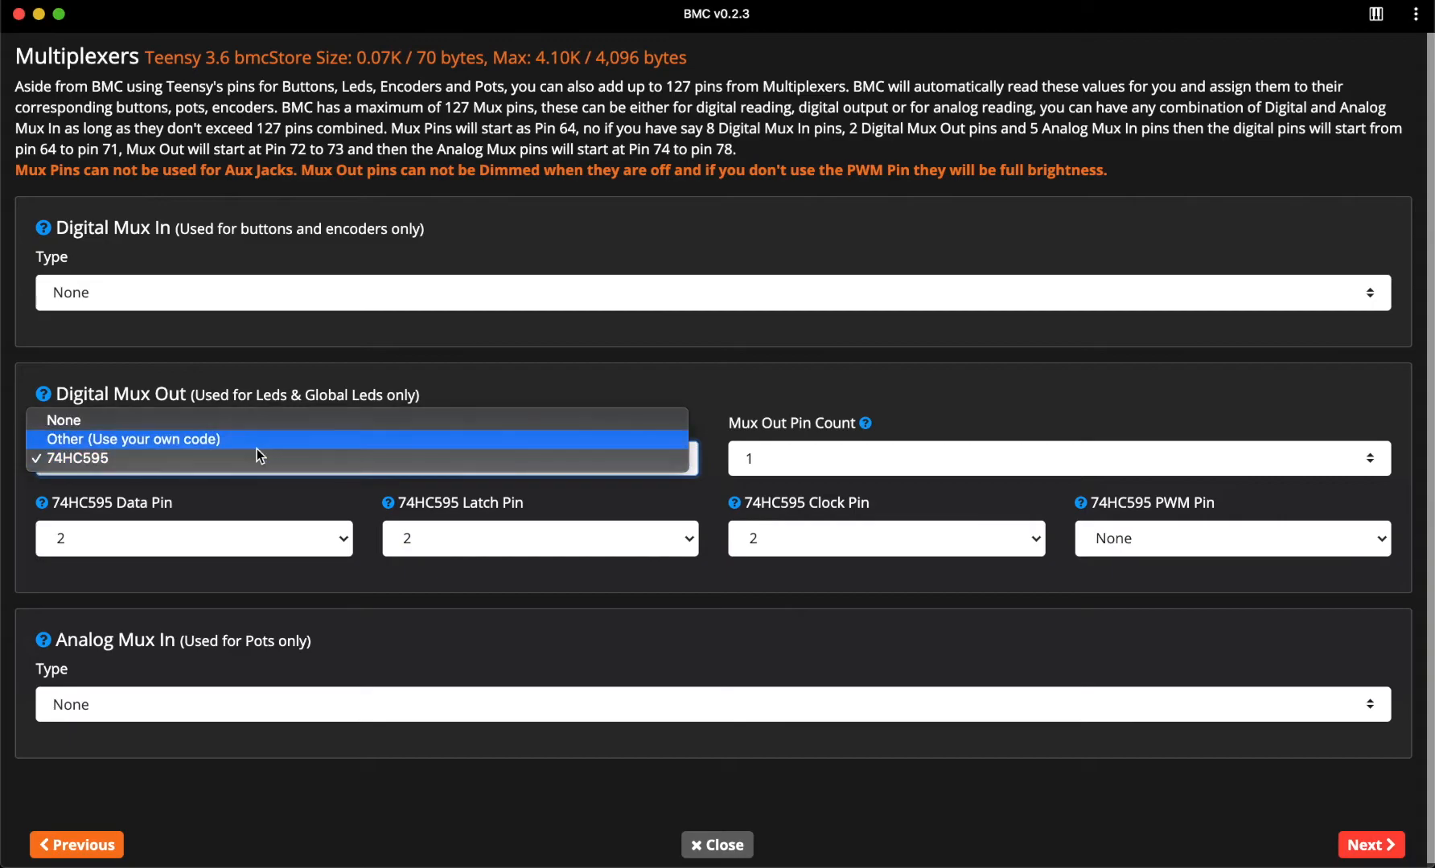
left_click(264, 416)
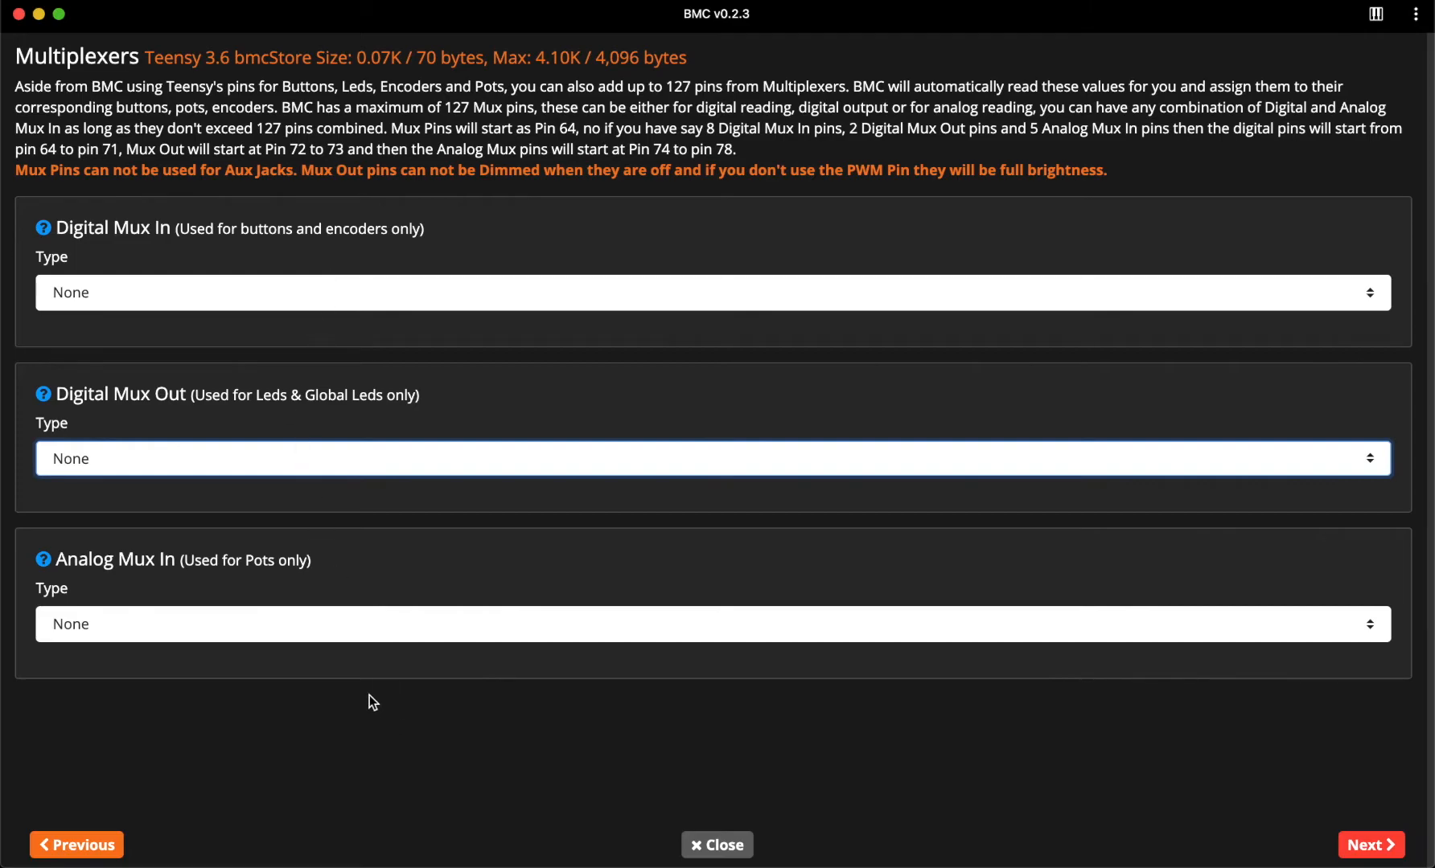
- Review the Analog Mux In types, keep None, and continue to the Hardware Options page
left_click(341, 631)
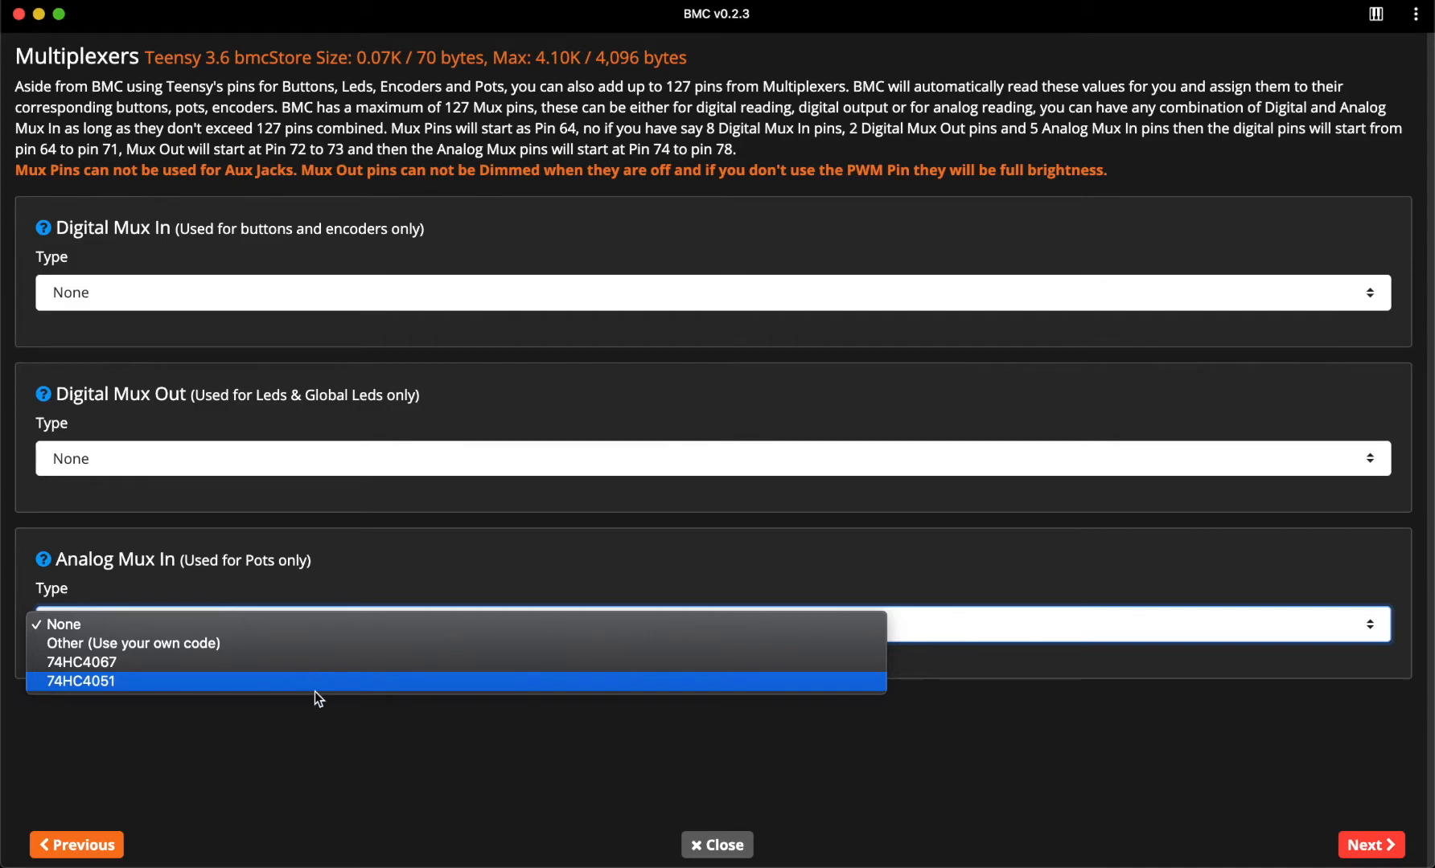
left_click(321, 718)
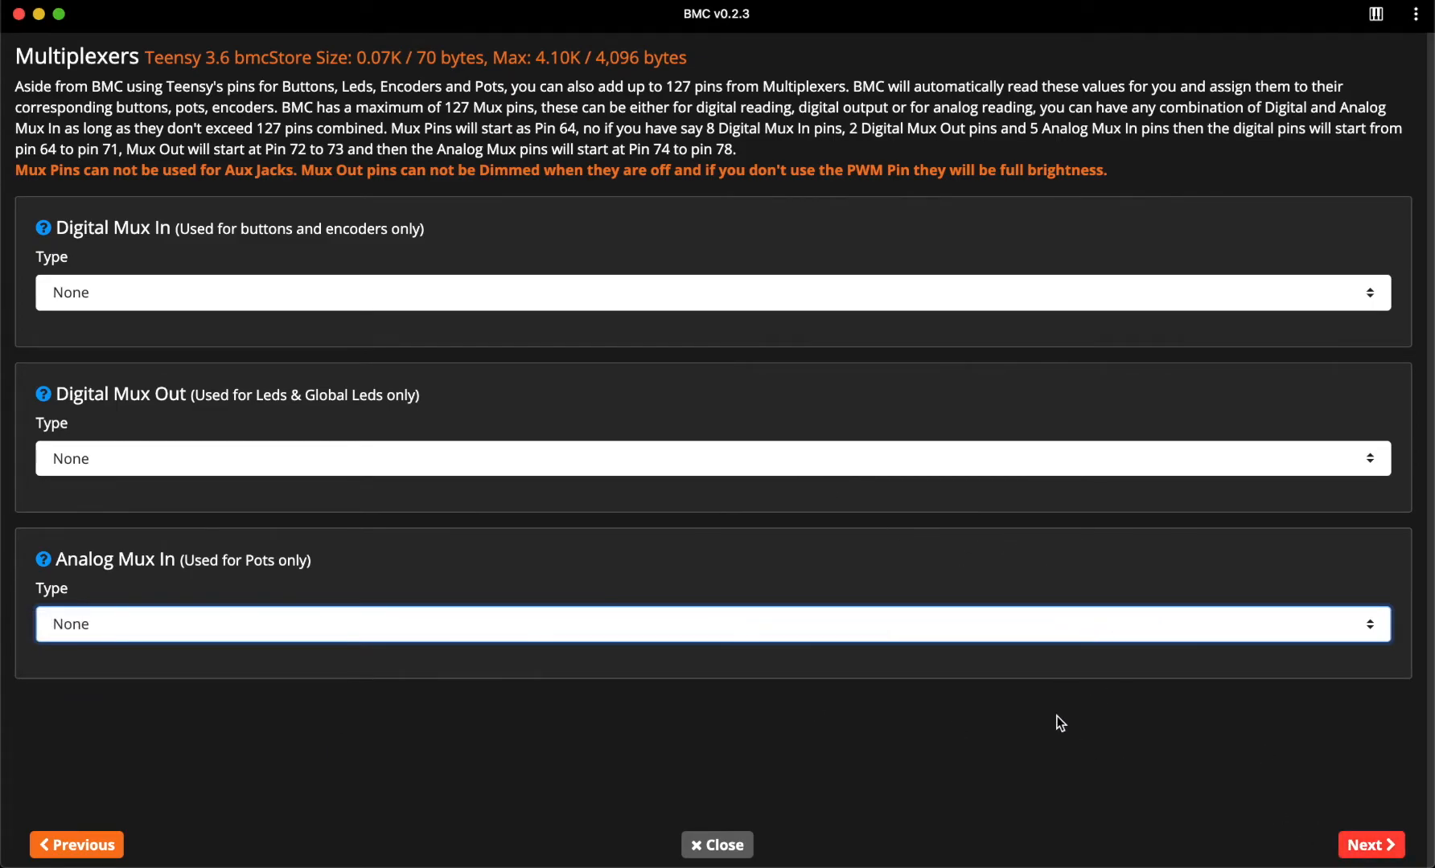
left_click(1382, 856)
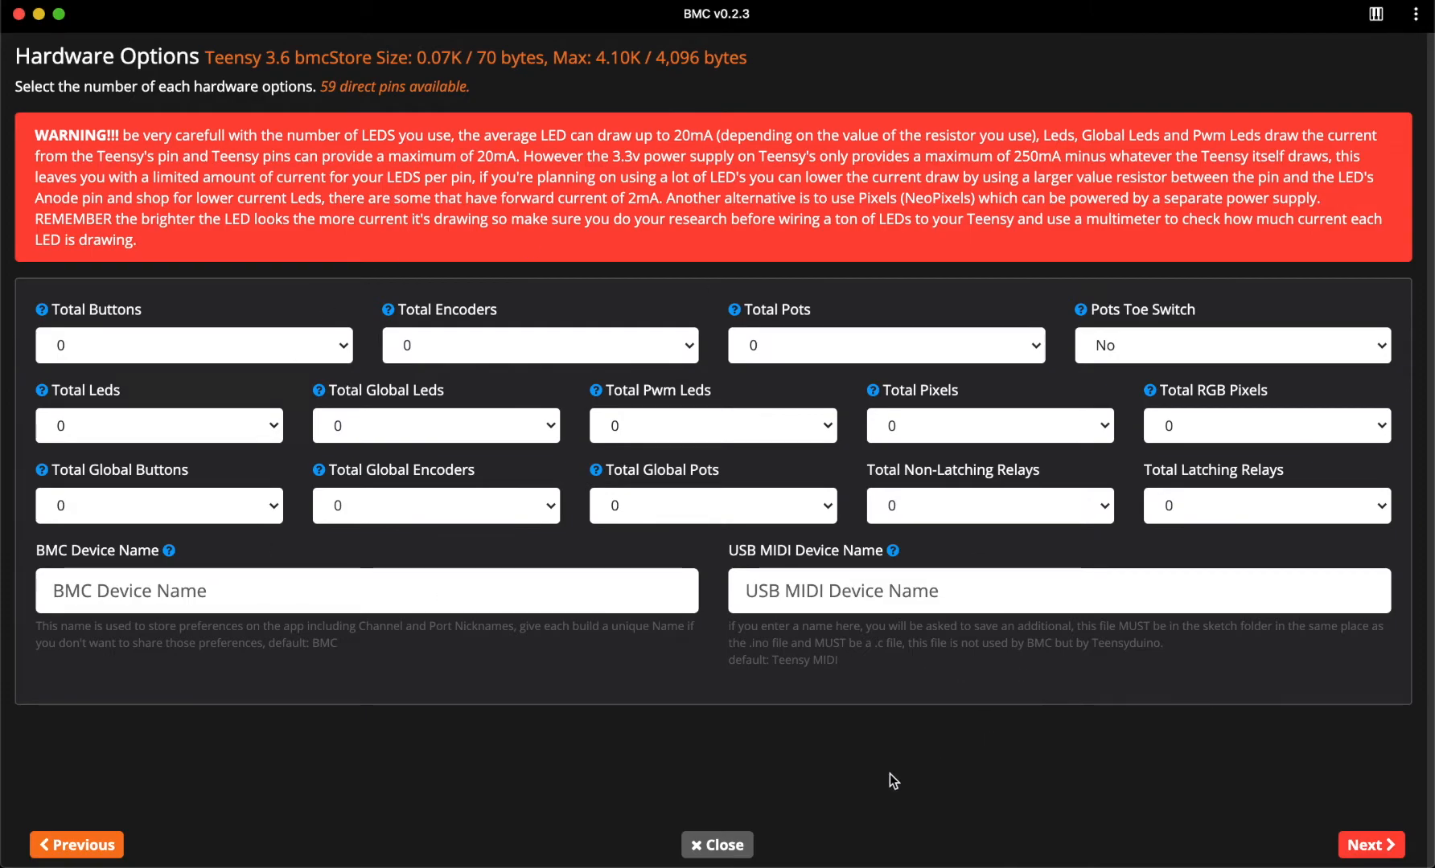
- Set Total Buttons to 1, trying out 4 before settling on that count
left_click(194, 338)
left_click(189, 362)
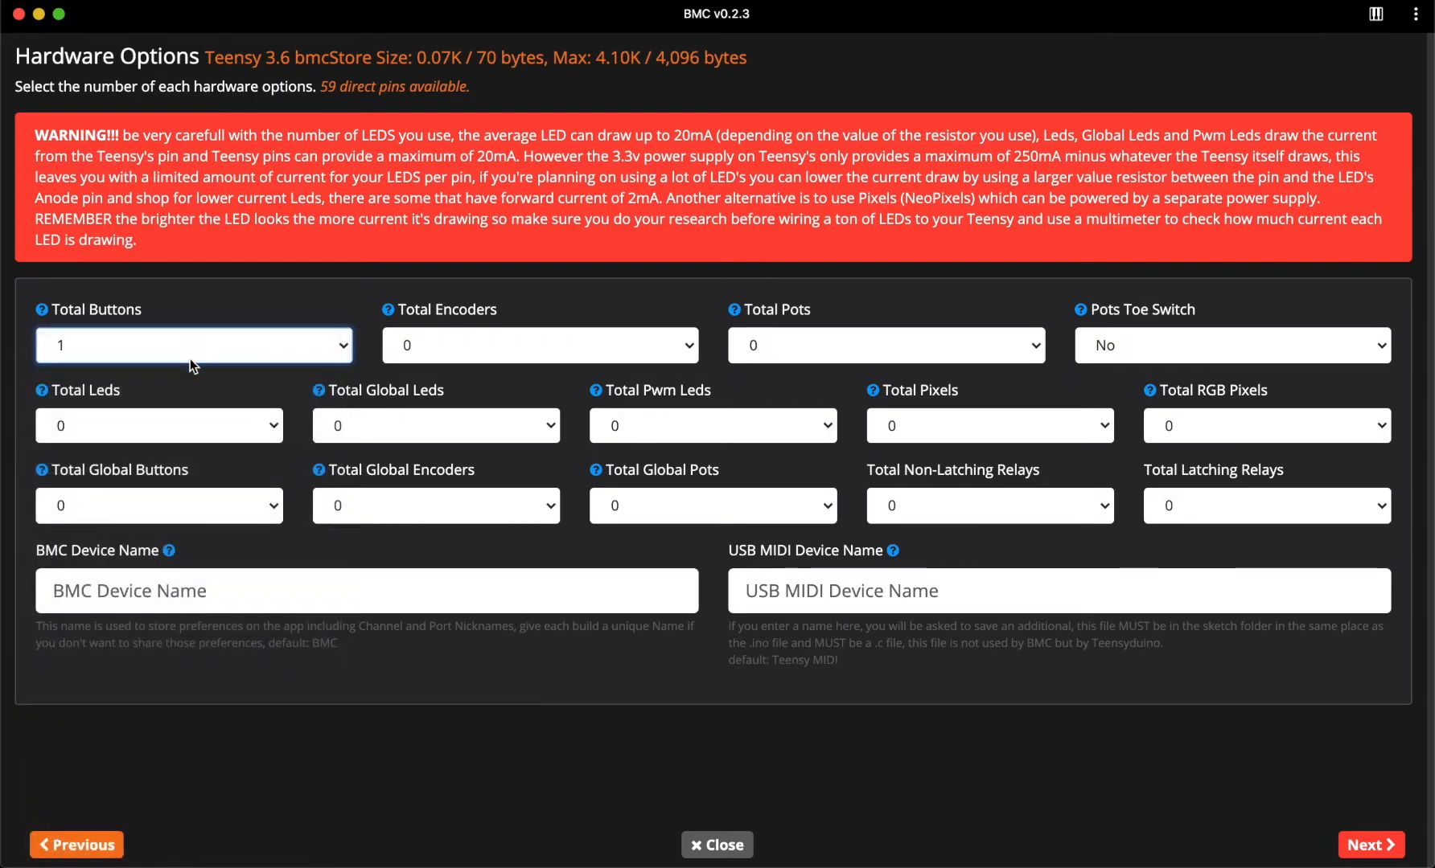
left_click(189, 358)
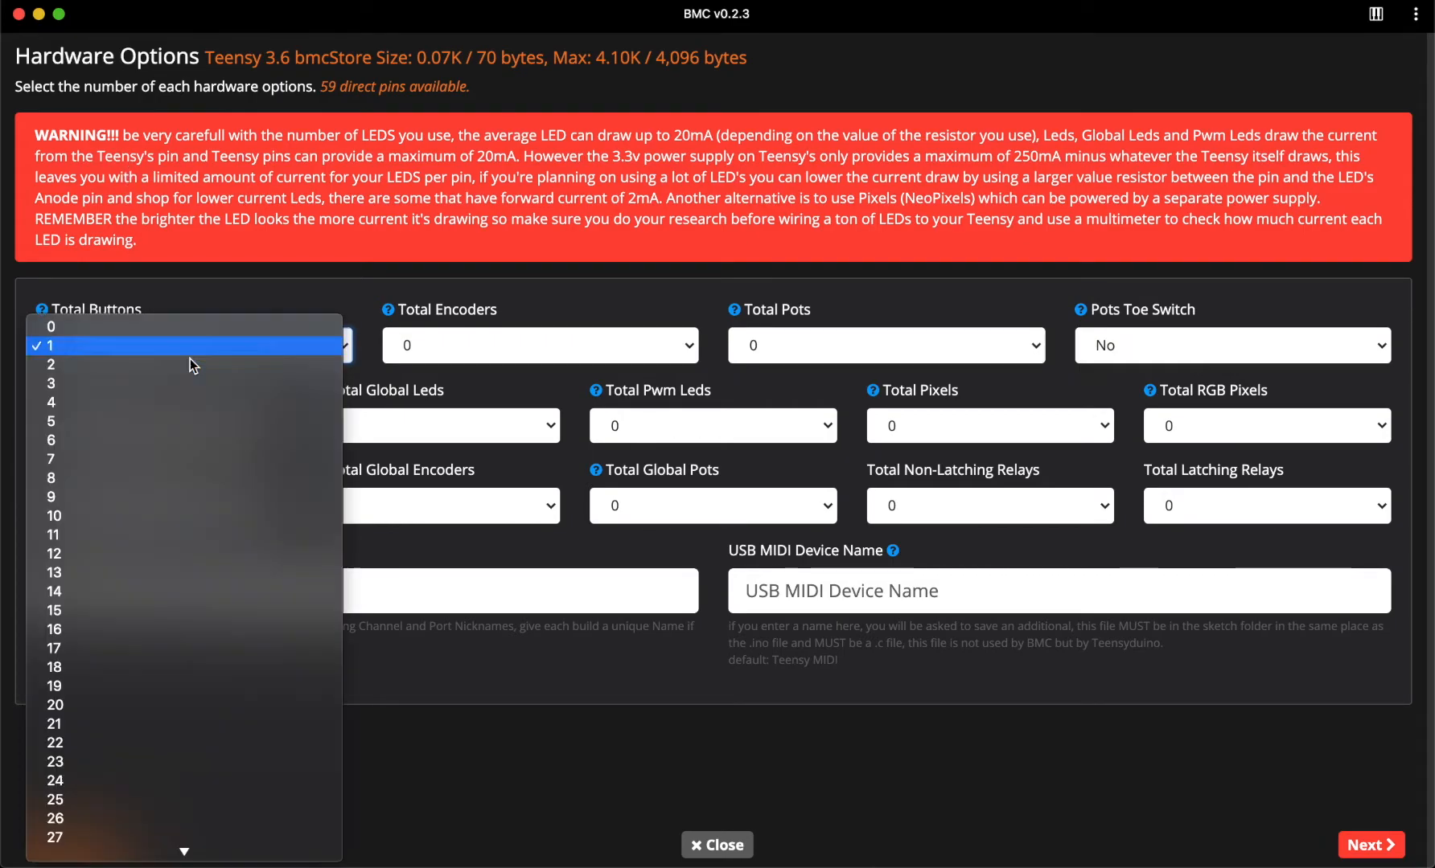
left_click(181, 399)
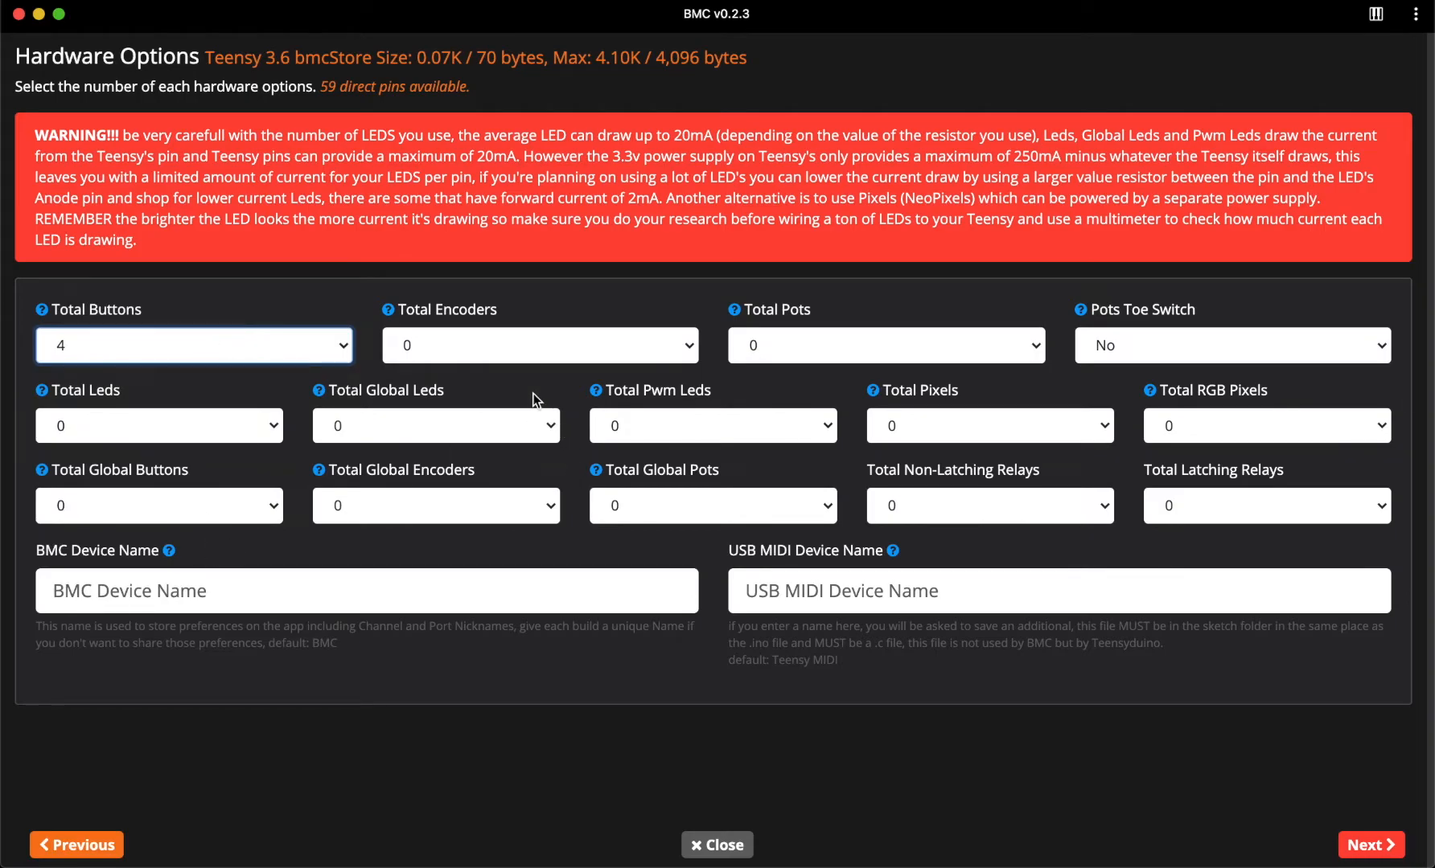
left_click(502, 341)
left_click(362, 341)
left_click(334, 345)
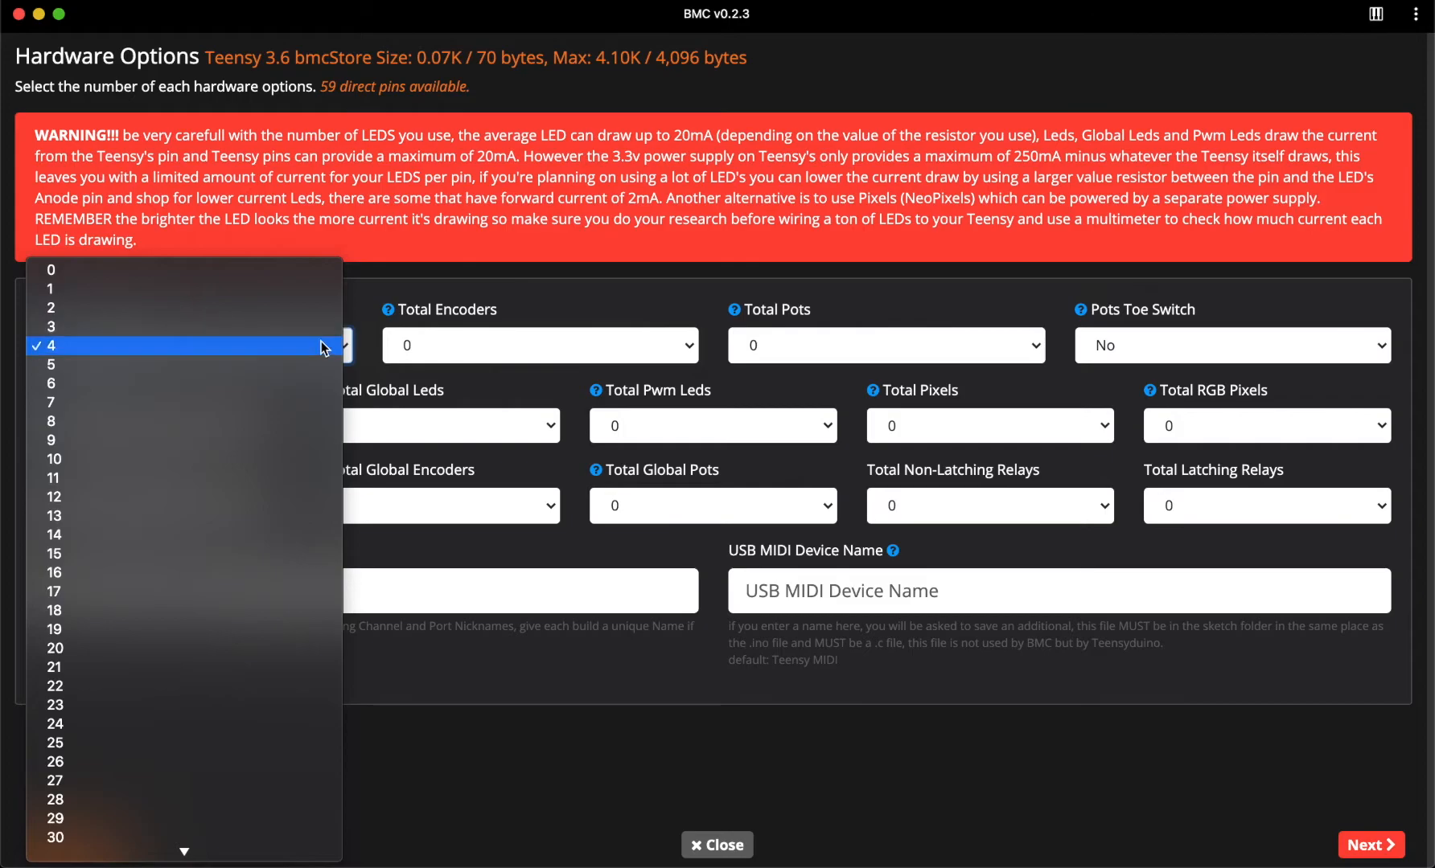
left_click(310, 291)
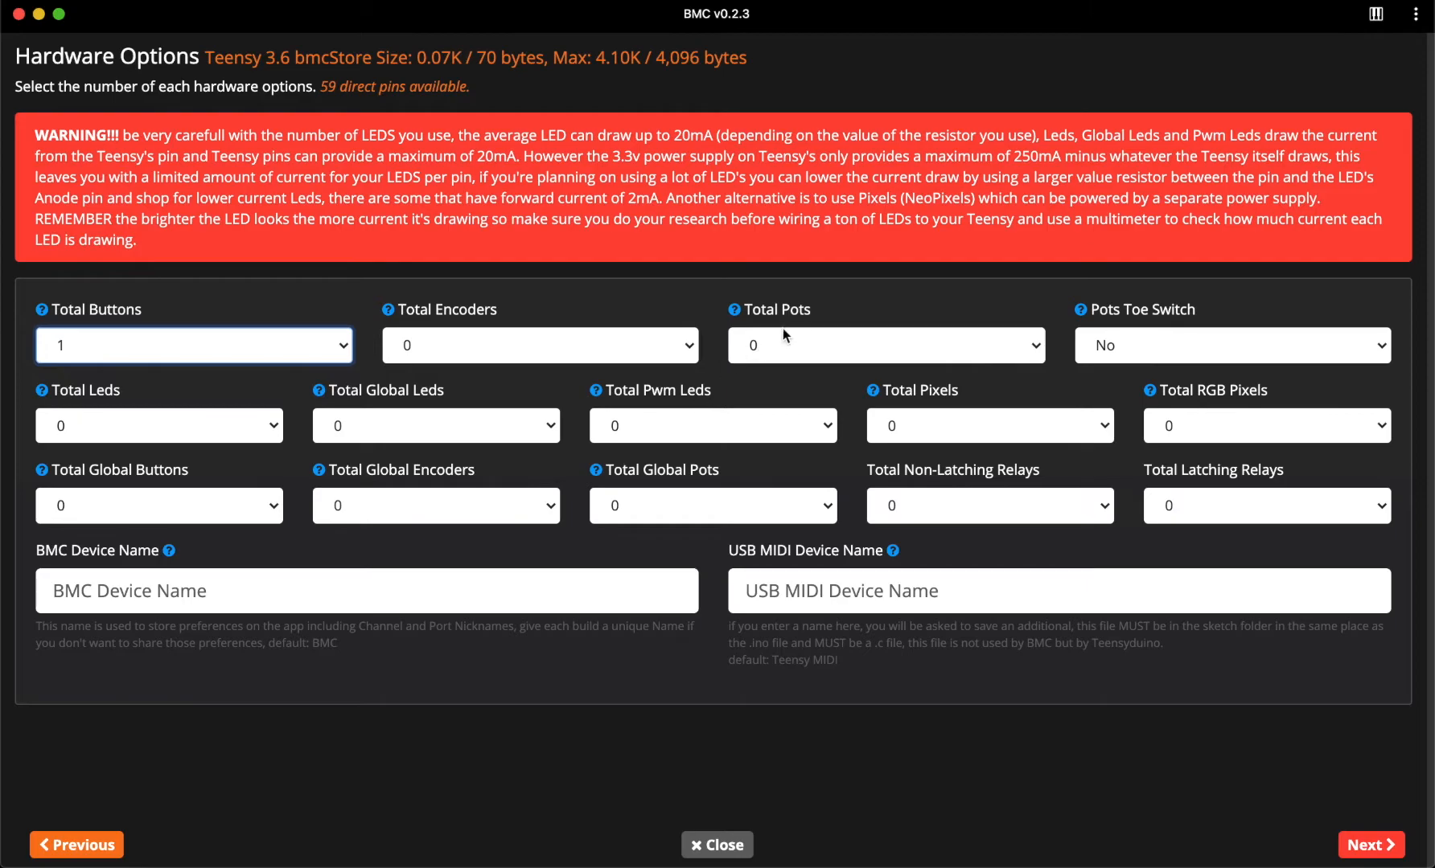
- Examine the Pots Toe Switch choices, keeping No, and the BMC Device Name and USB MIDI Device Name fields, leaving both empty
left_click(1135, 347)
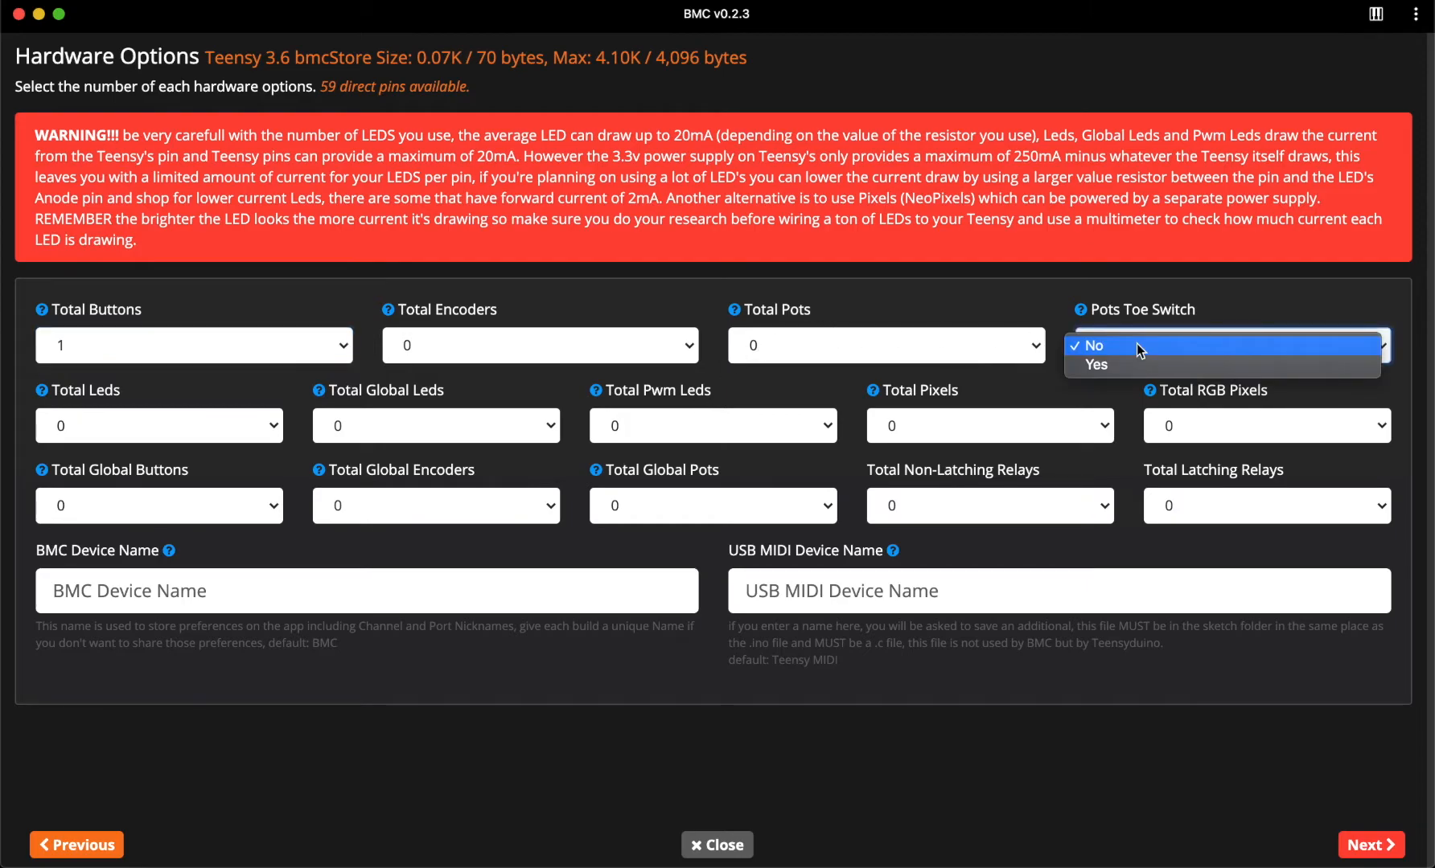
left_click(1136, 344)
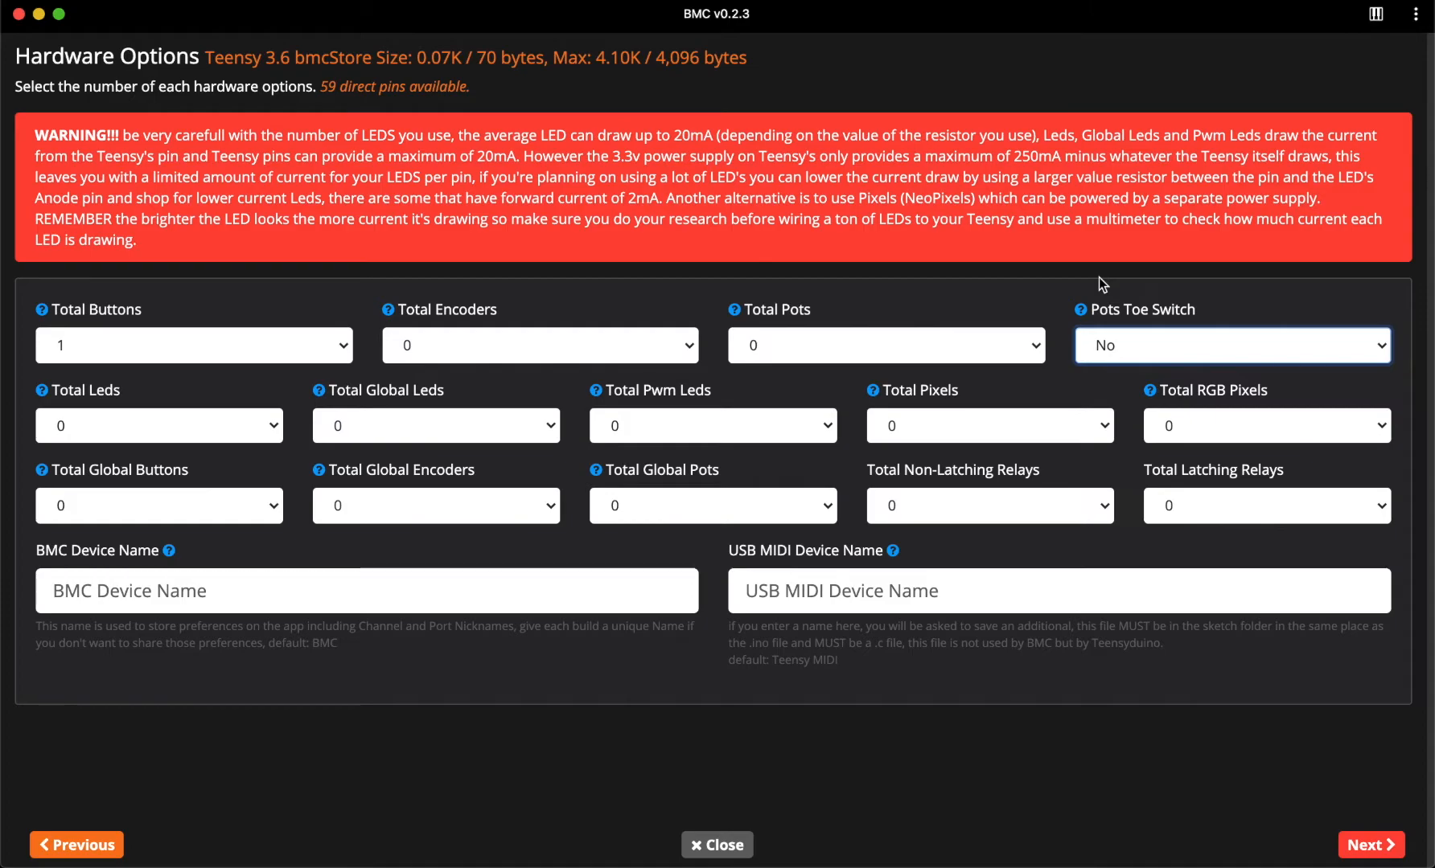
left_click(201, 605)
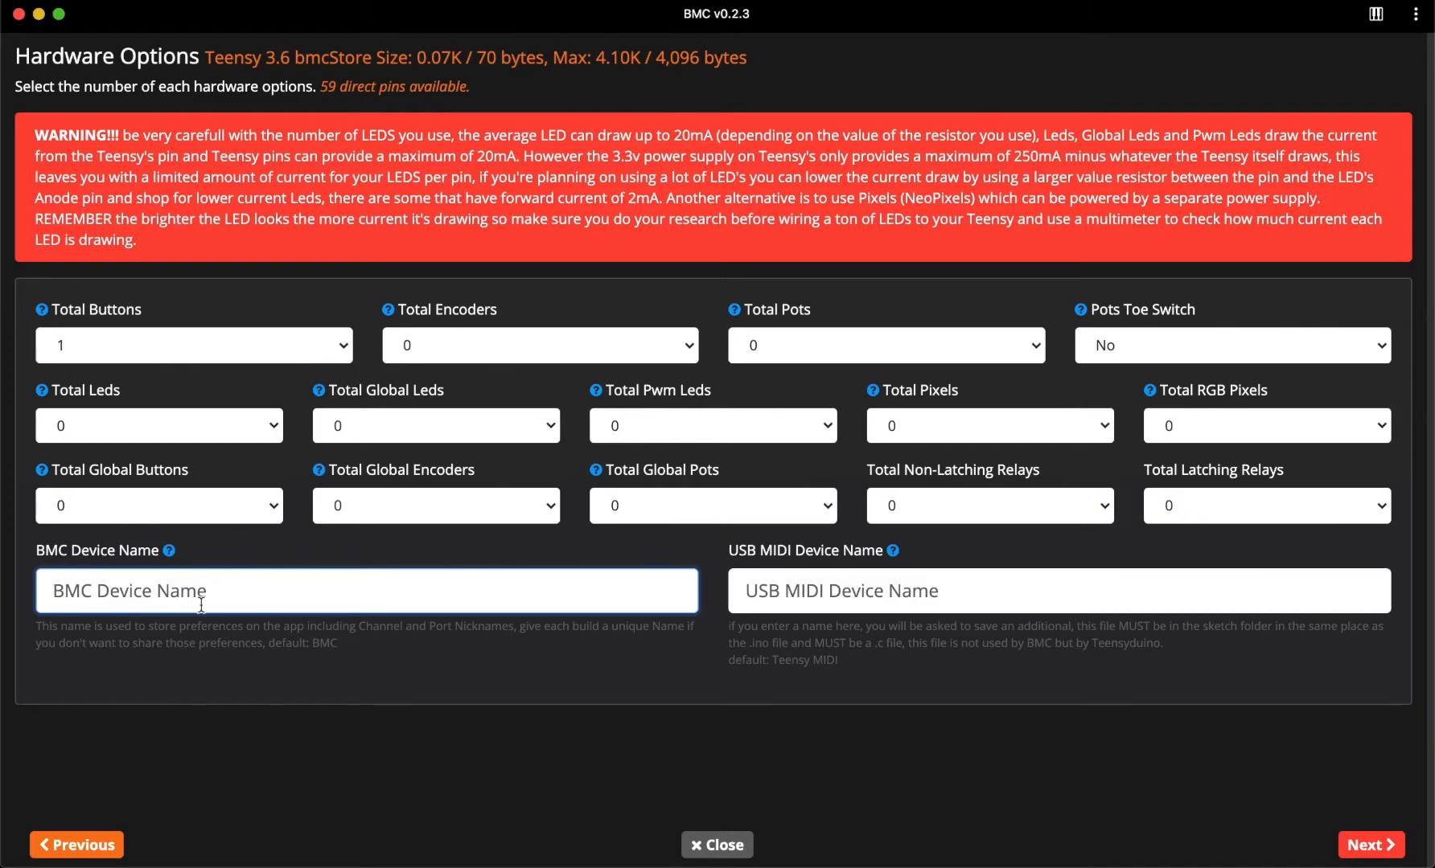
left_click(864, 602)
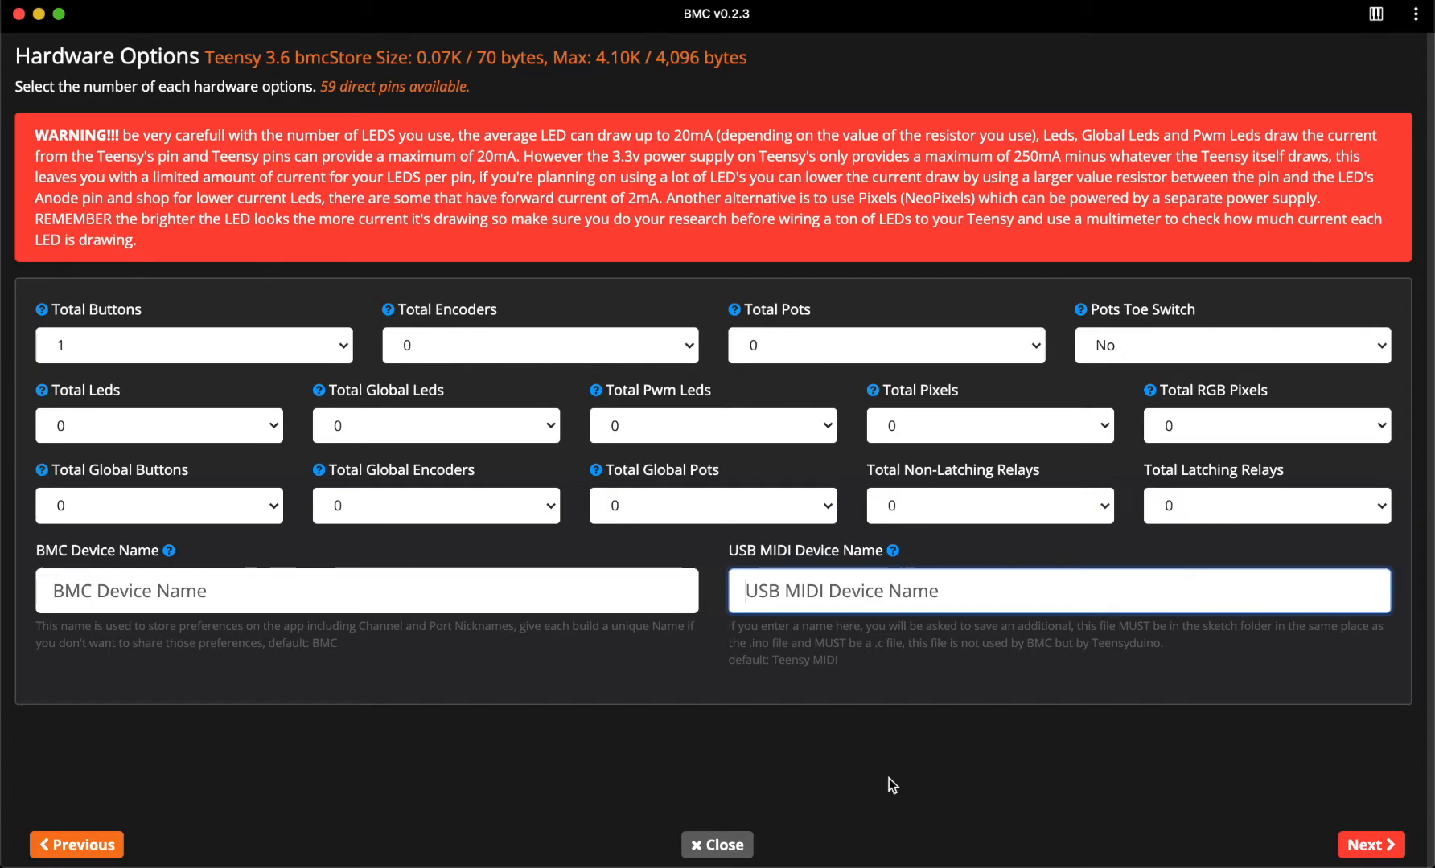
- Preview the Pin Assignment page, return to set Total Global Leds to 1, and continue to Pin Assignment
left_click(1367, 846)
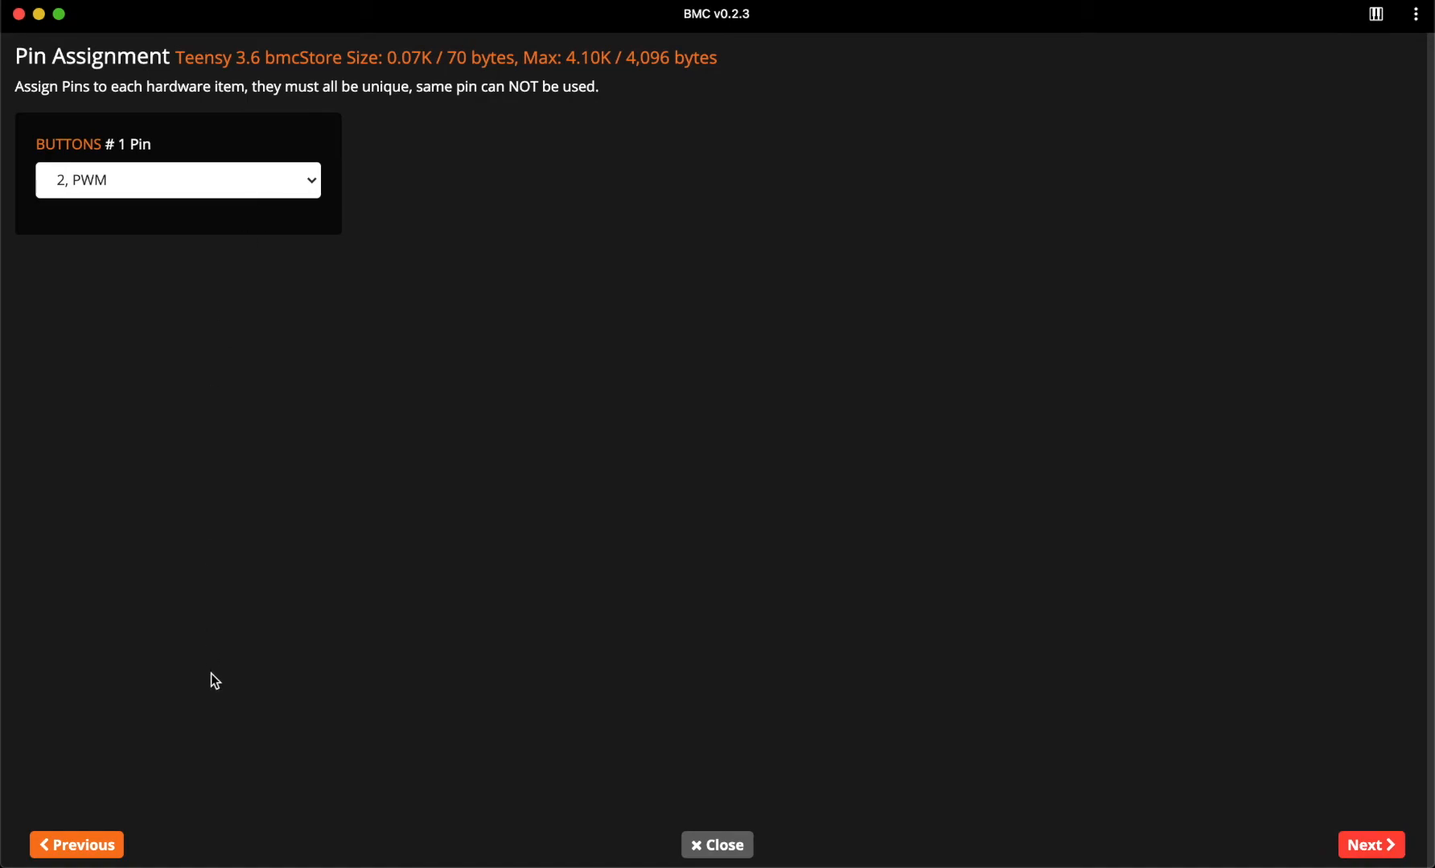
left_click(103, 846)
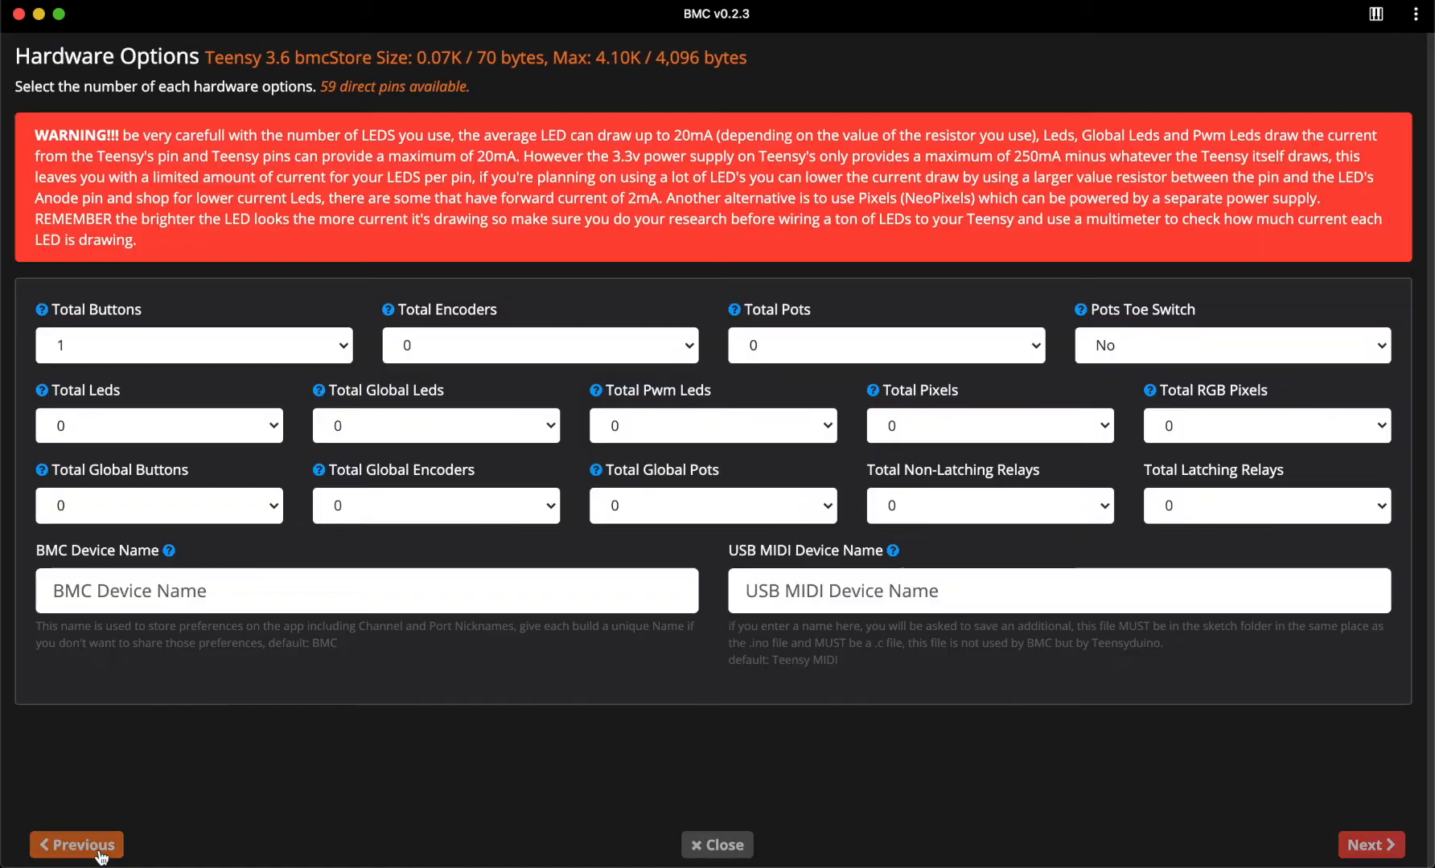
left_click(363, 428)
left_click(365, 439)
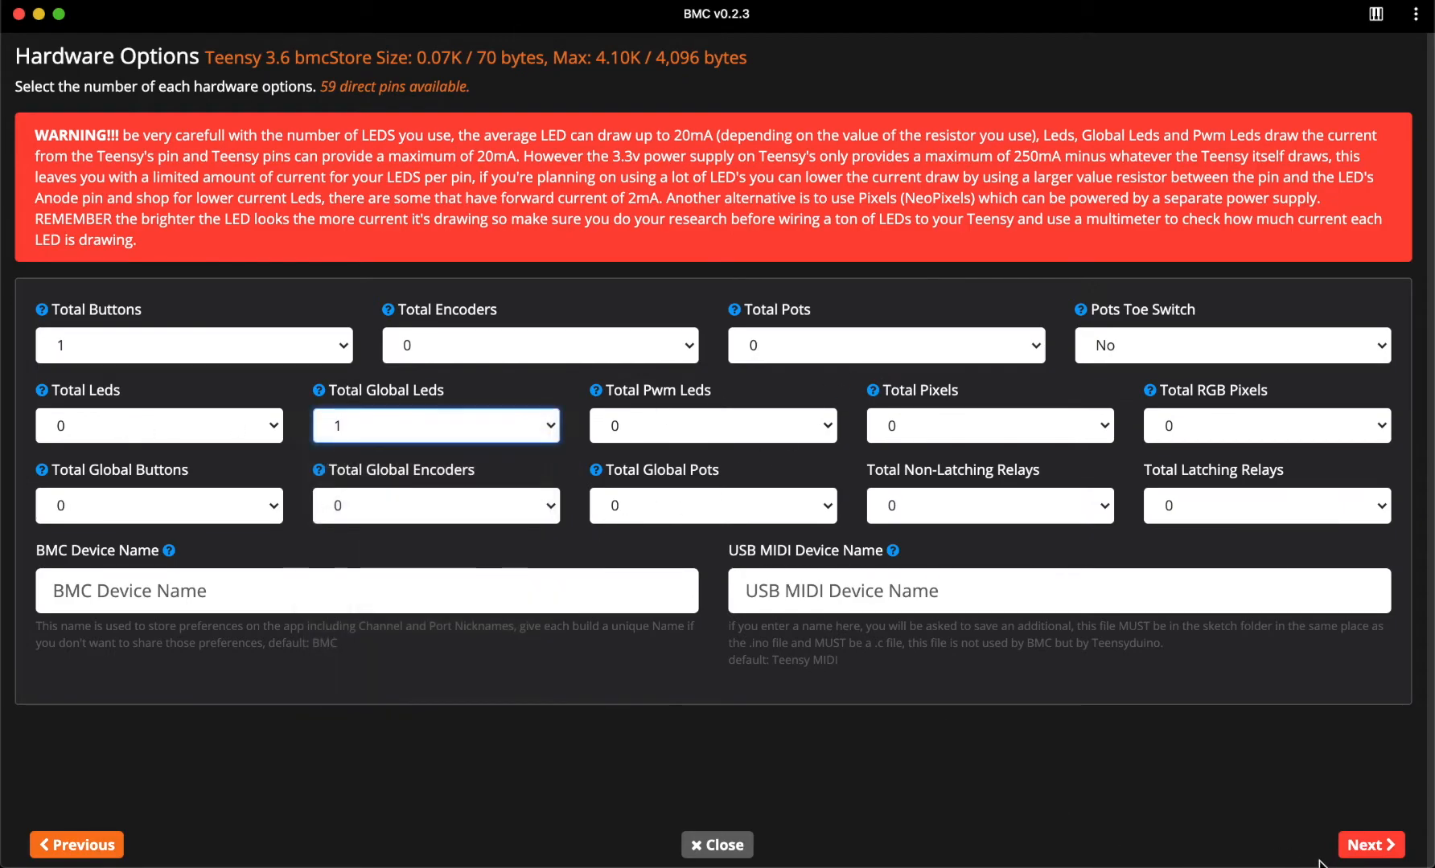
left_click(1363, 845)
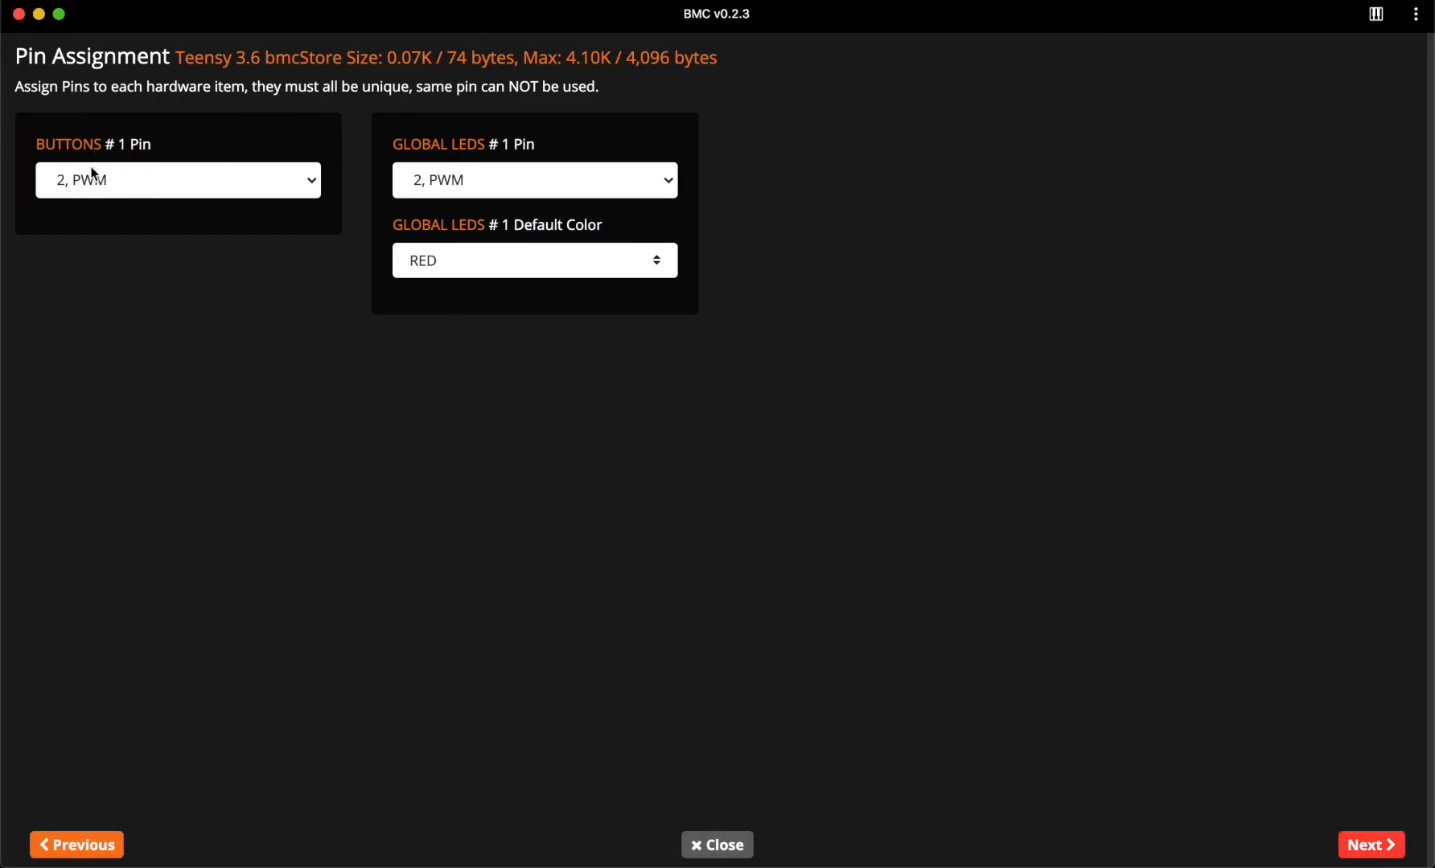
- Try to continue with Global Leds #1 on pin 2, PWM, the same pin as Buttons #1
left_click(99, 182)
left_click(99, 182)
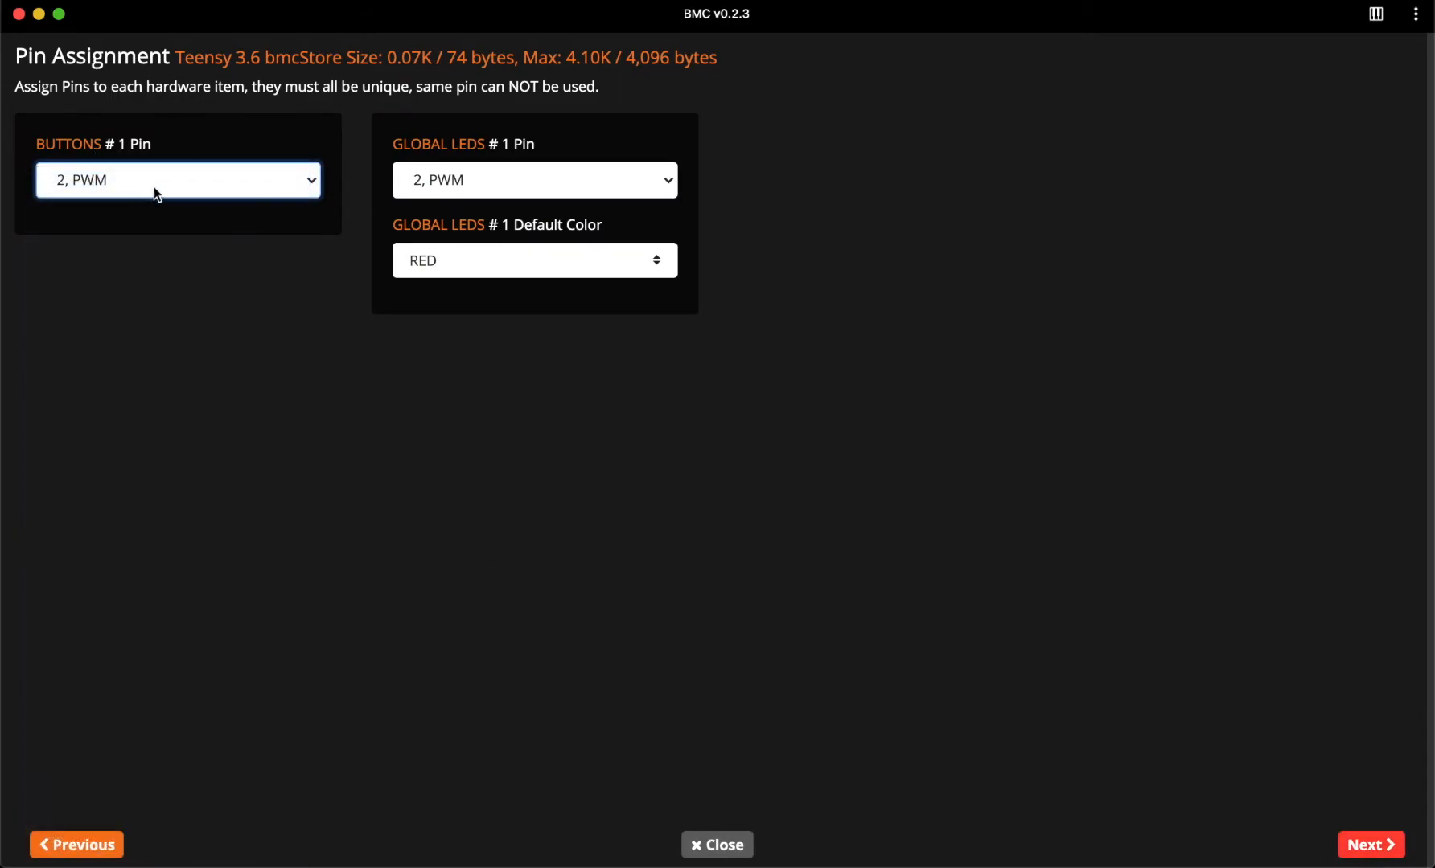
left_click(454, 168)
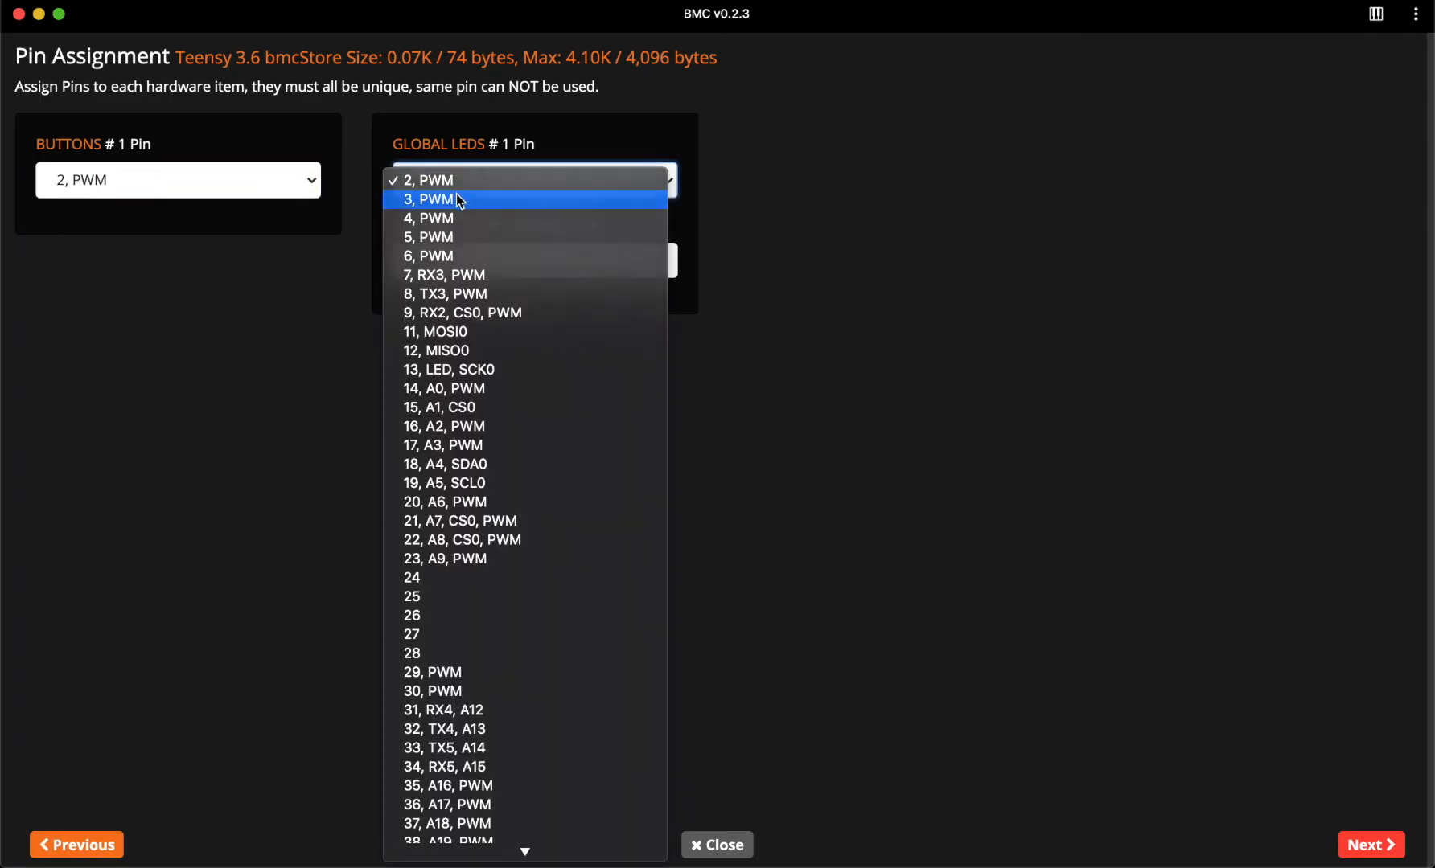
left_click(456, 194)
left_click(419, 196)
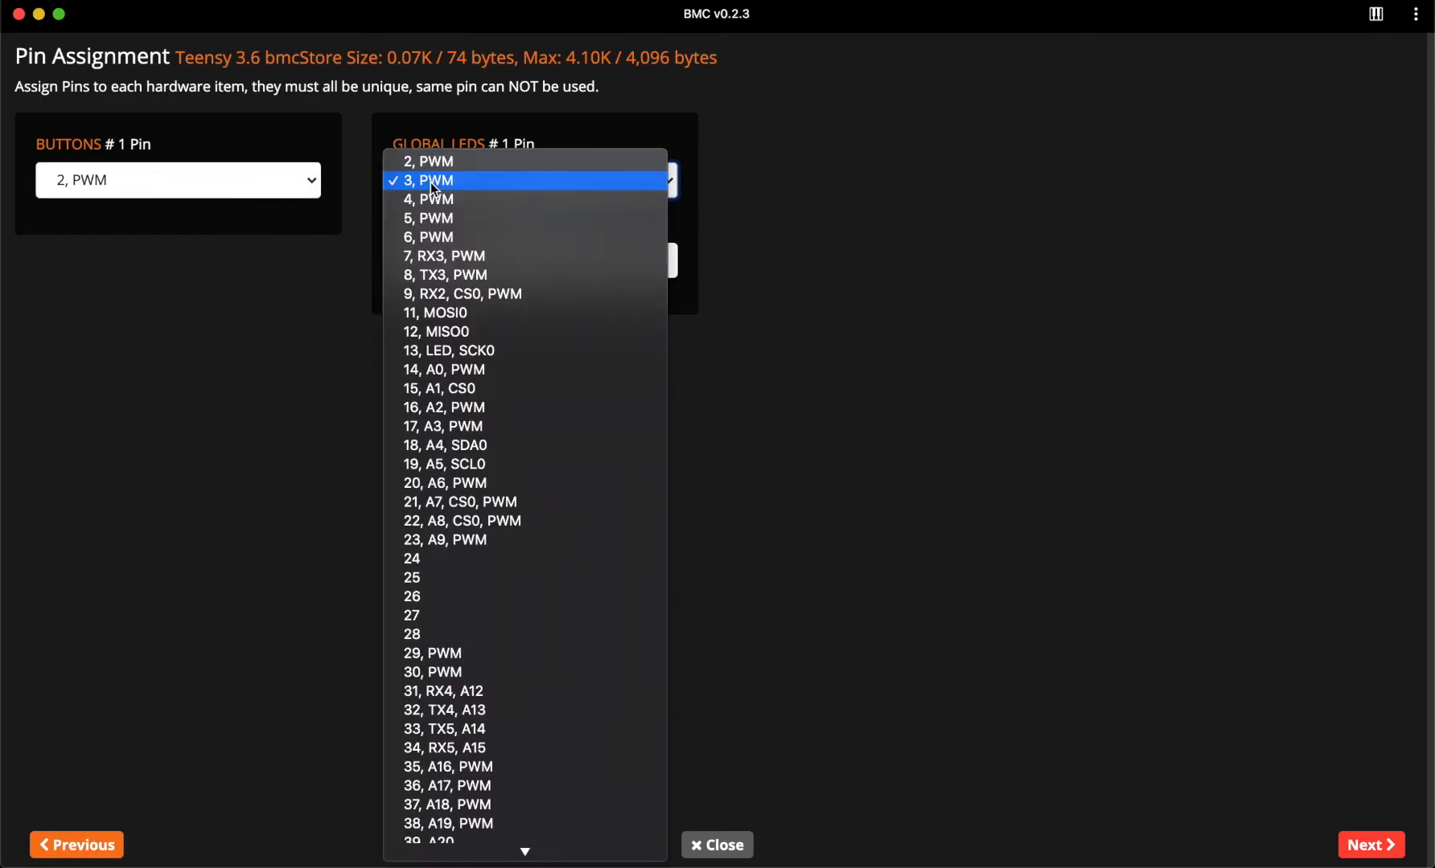
left_click(430, 157)
left_click(1341, 849)
left_click(1277, 513)
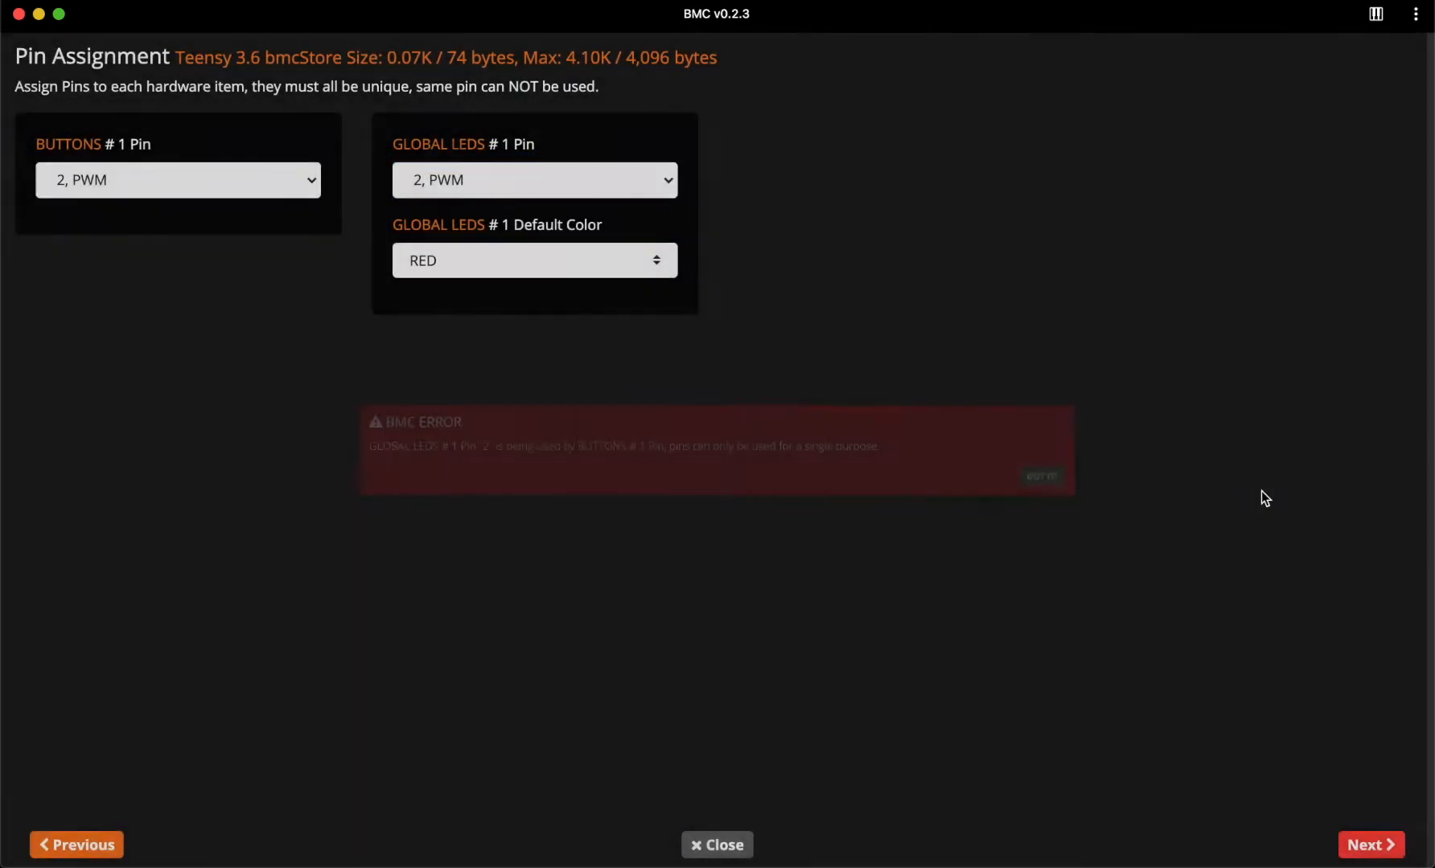
- Assign Global Leds #1 to pin 3, PWM with GREEN as its default color
left_click(587, 169)
left_click(579, 199)
left_click(567, 261)
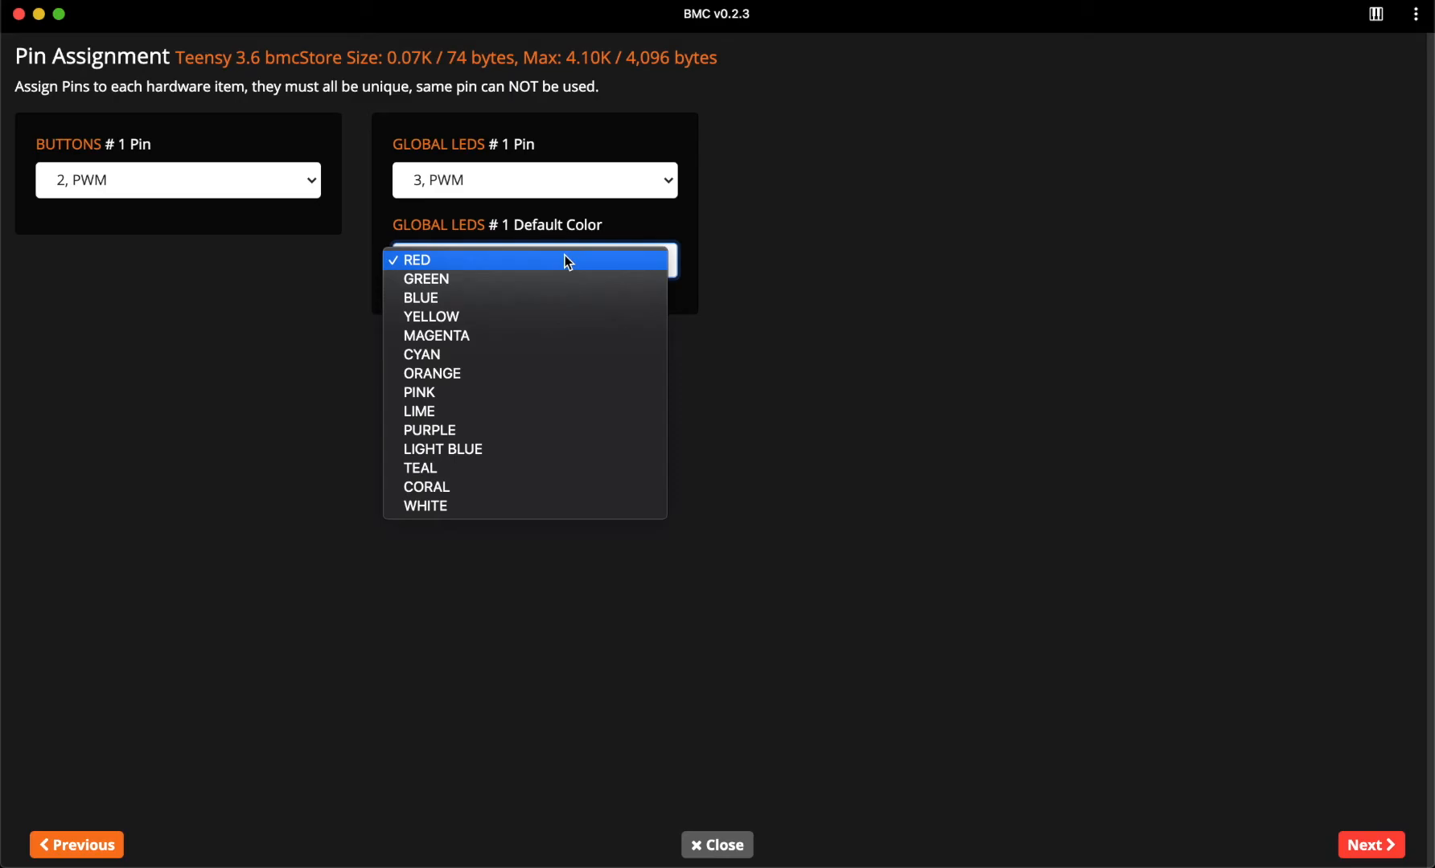
left_click(554, 277)
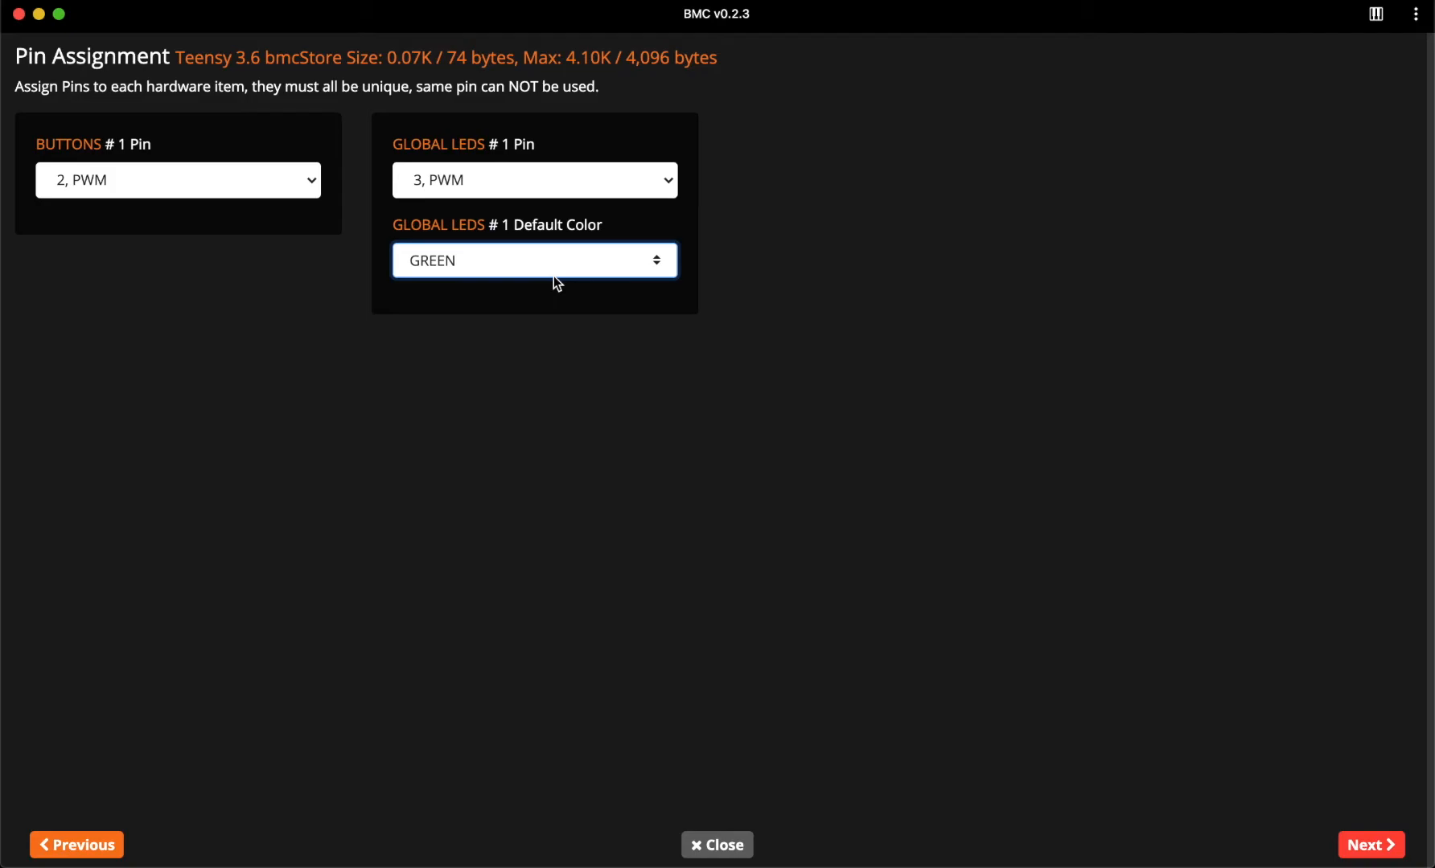
left_click(554, 276)
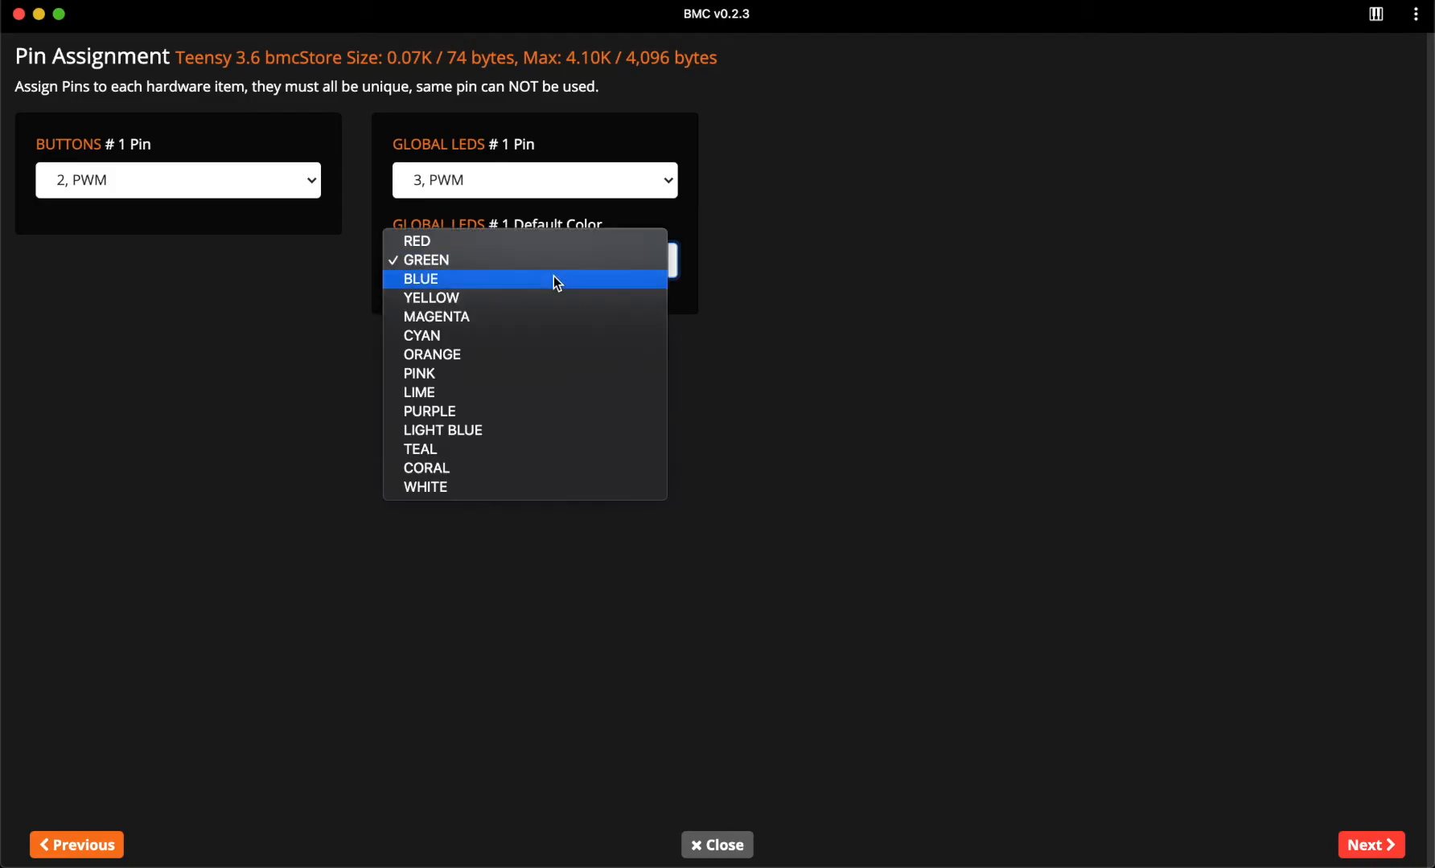
left_click(904, 401)
- Assign Global Leds #1 to pin 13, LED, SCK0 with ORANGE default color and continue to Additional Build Options
left_click(465, 192)
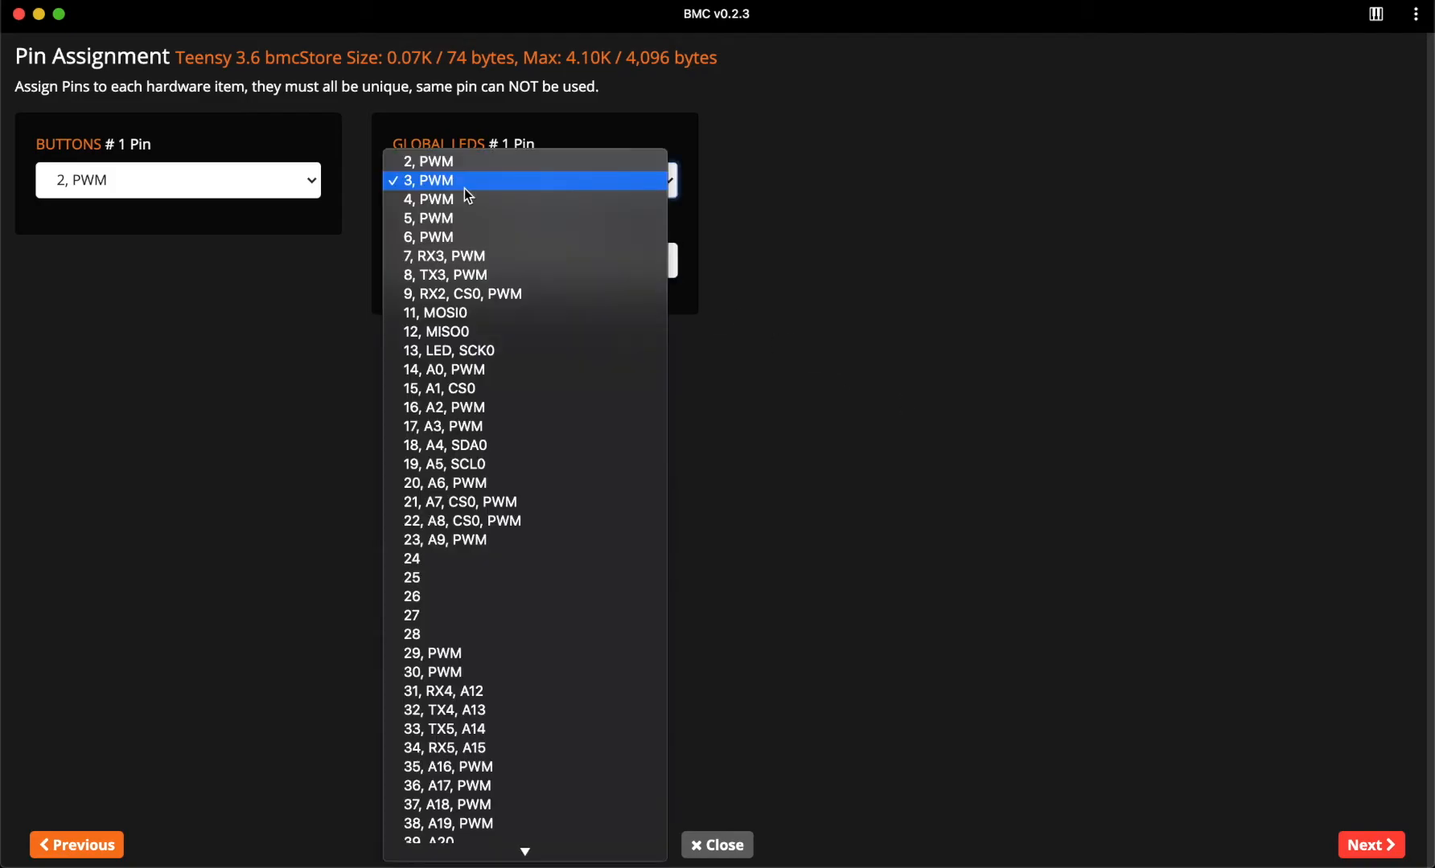
left_click(467, 354)
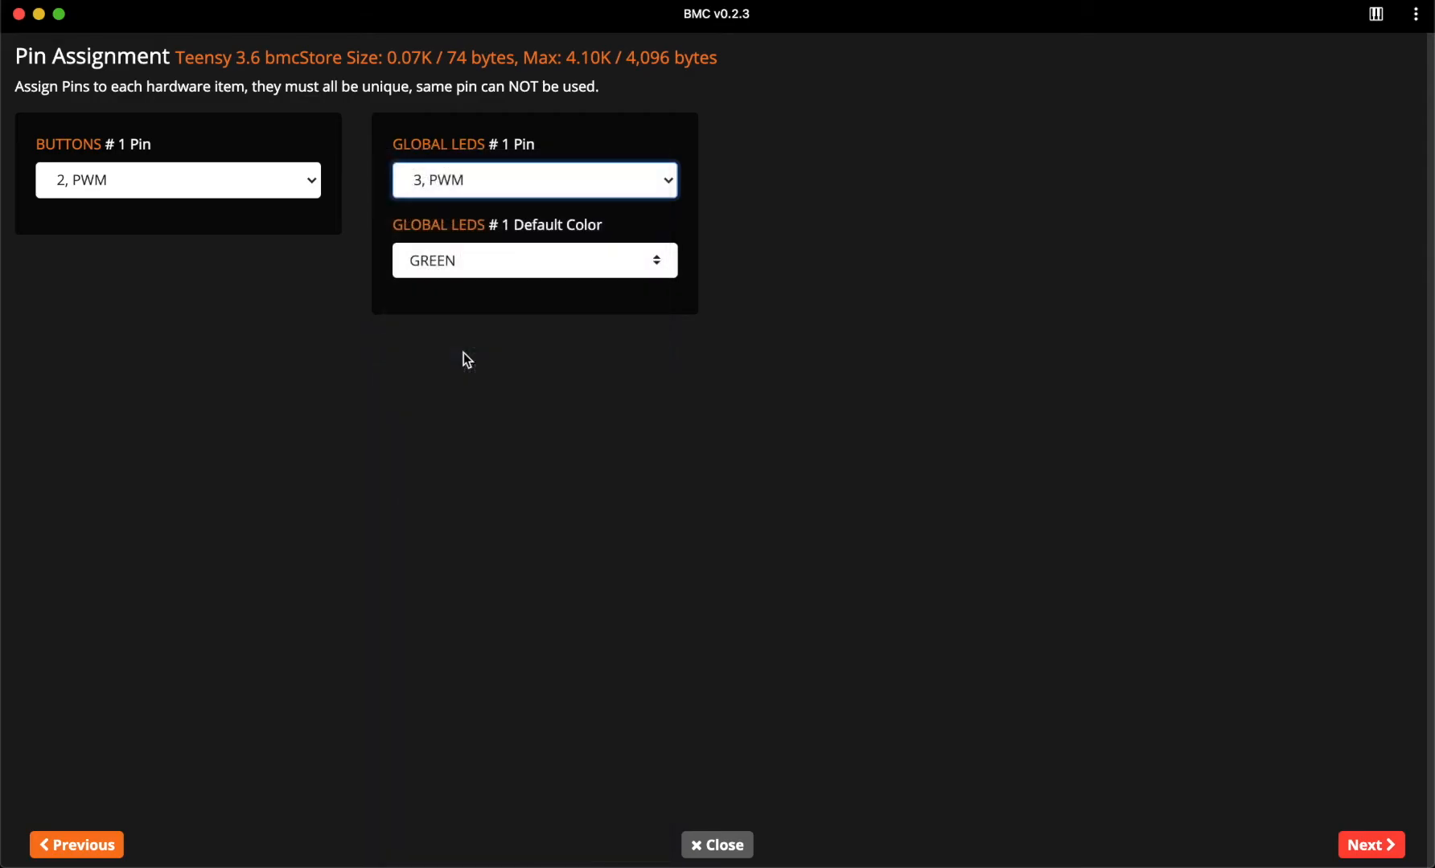
left_click(499, 265)
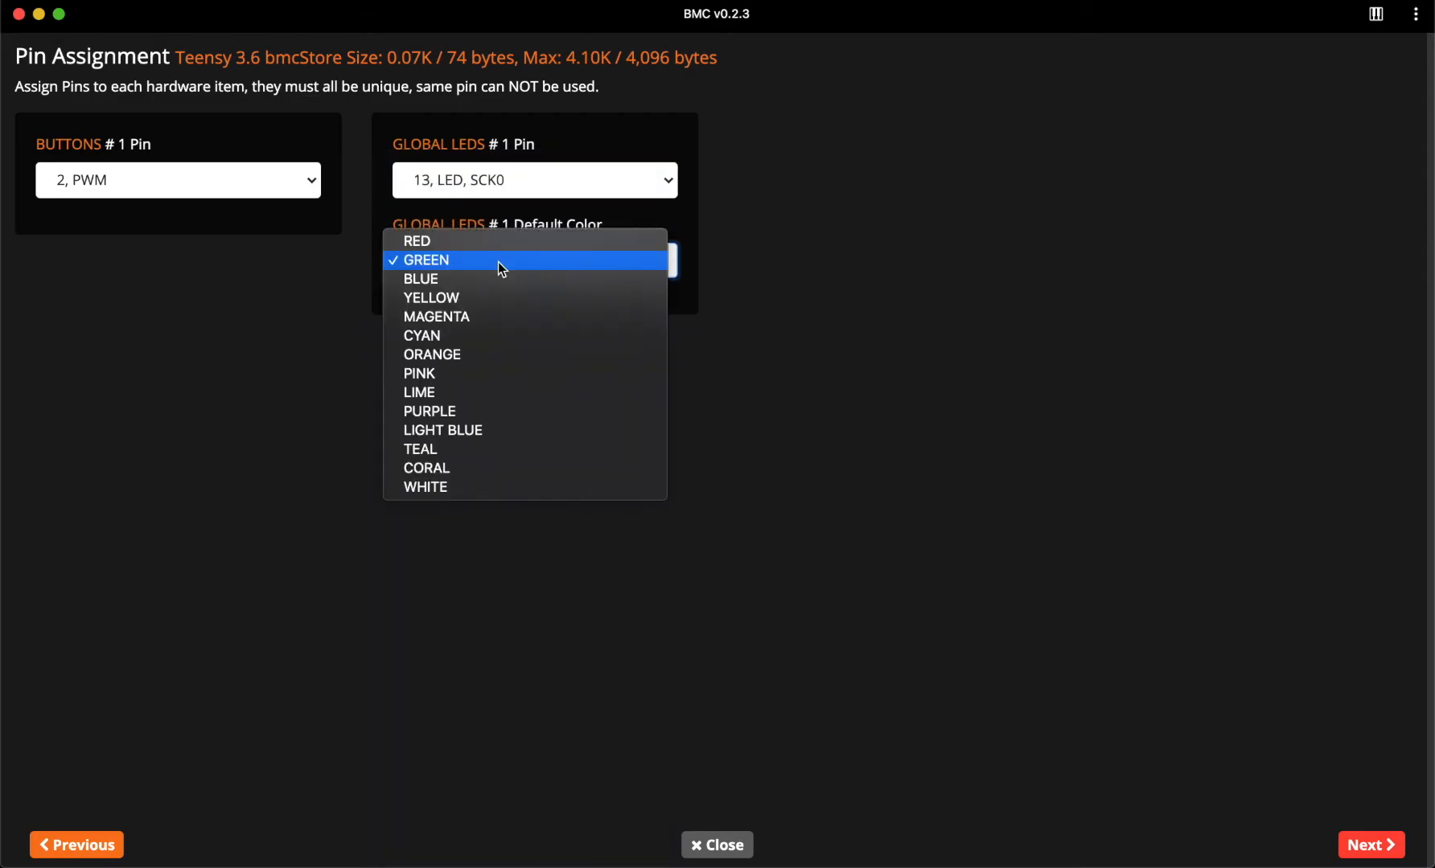
left_click(496, 356)
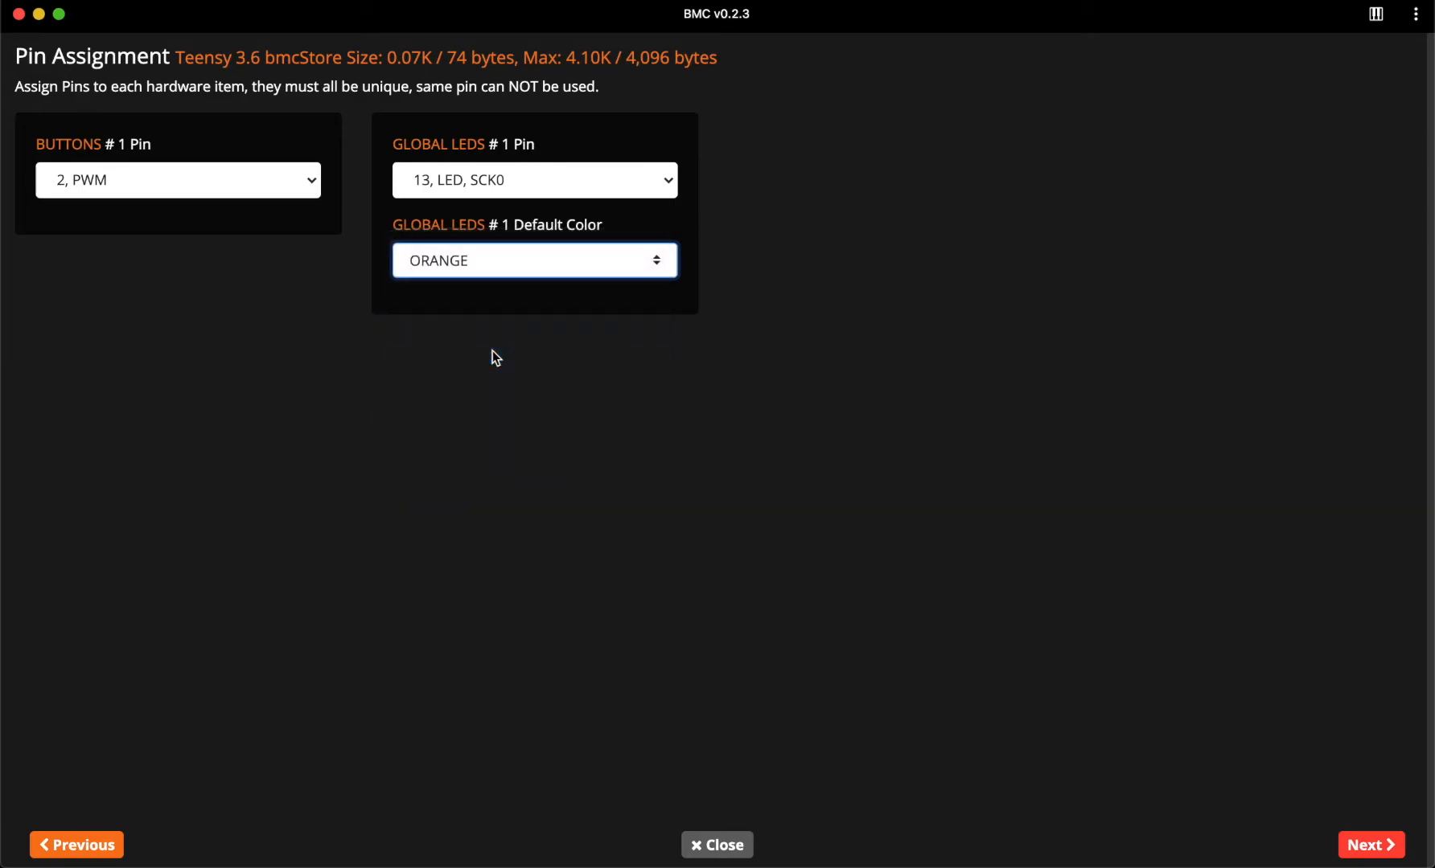
left_click(1372, 860)
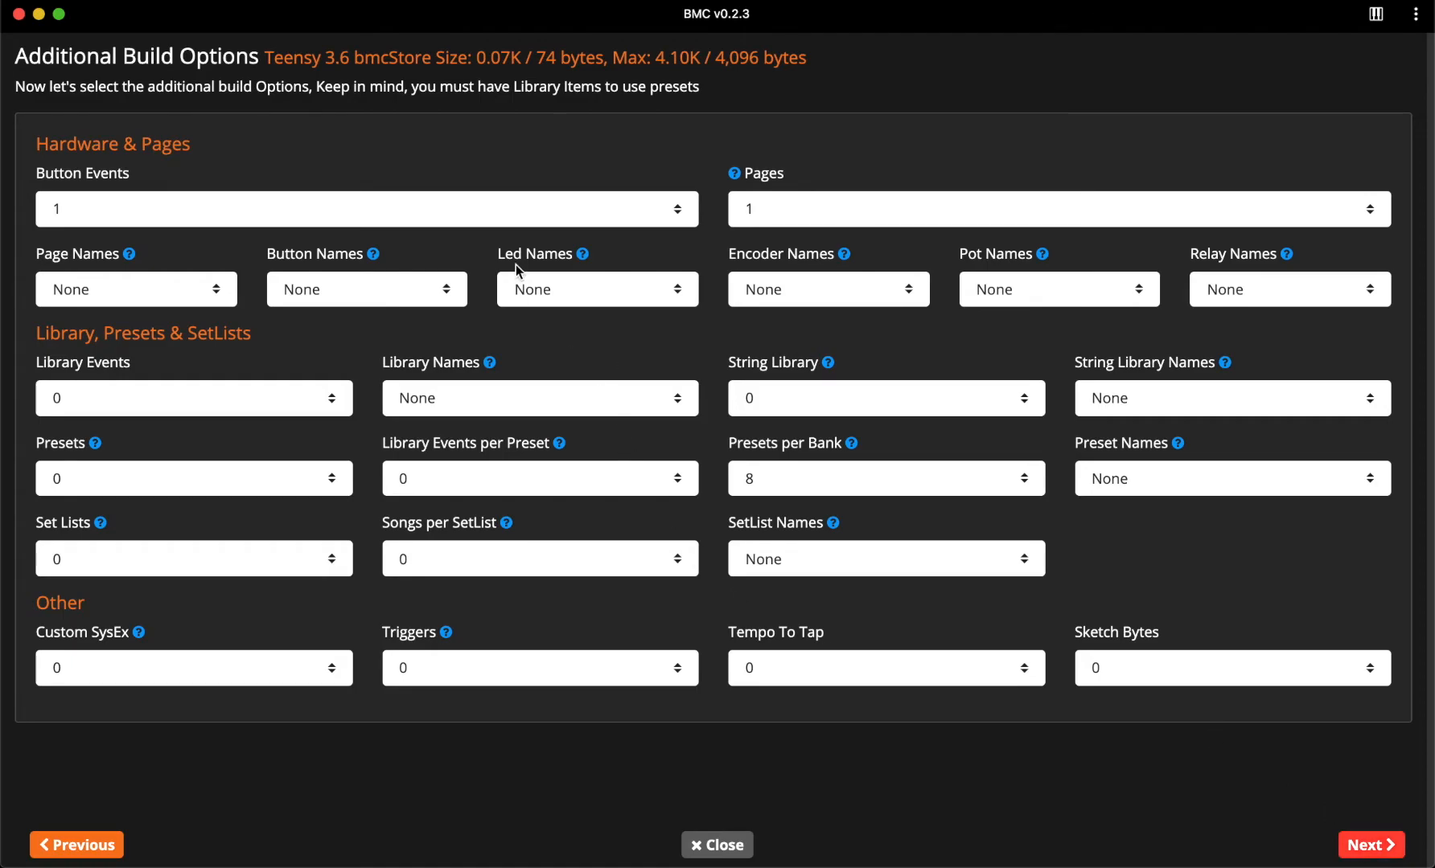
- Review the available Button Events choices and the full range of Pages choices under Hardware & Pages
left_click(499, 214)
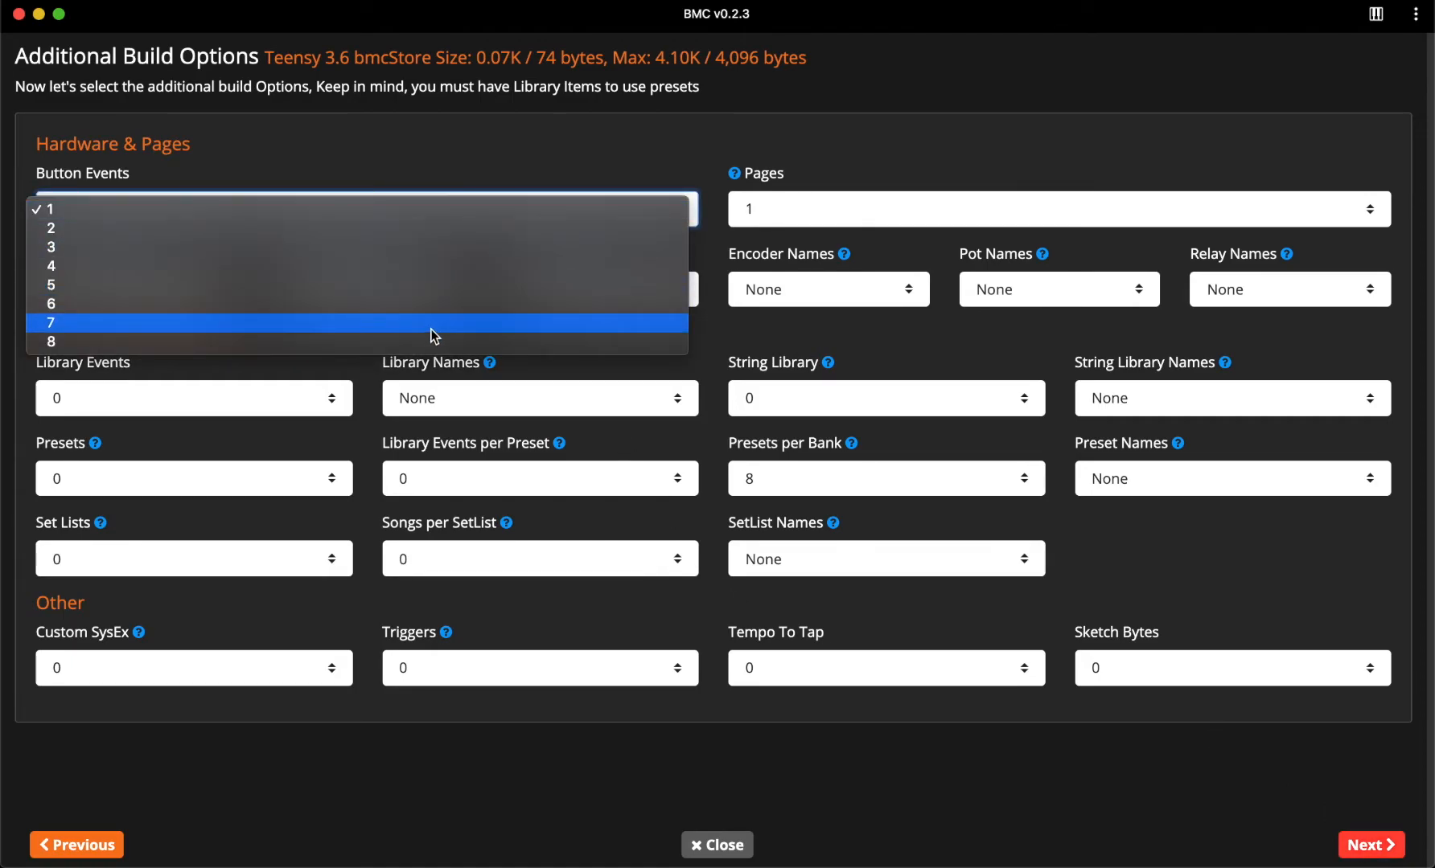
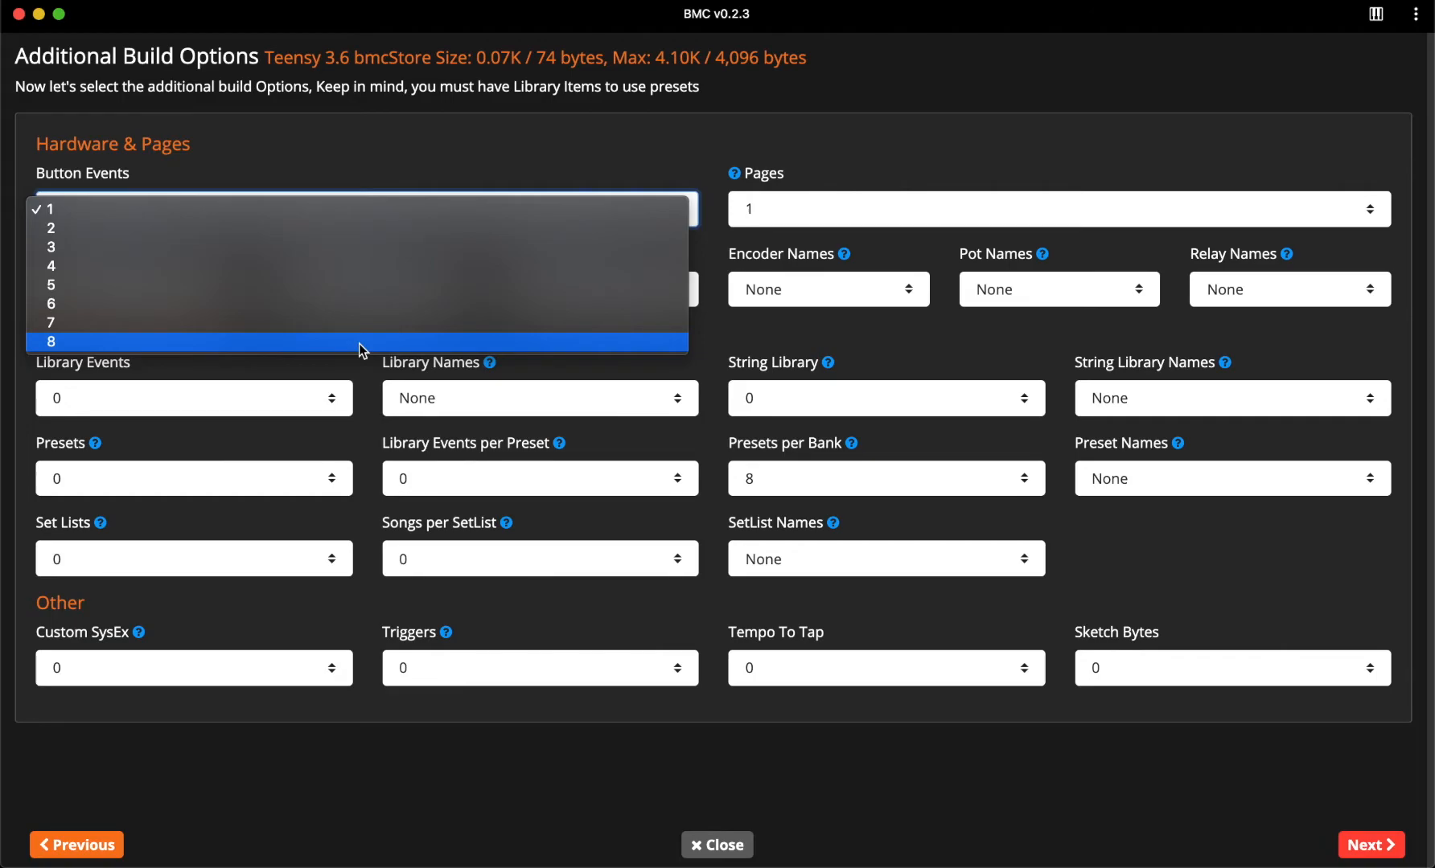
left_click(369, 210)
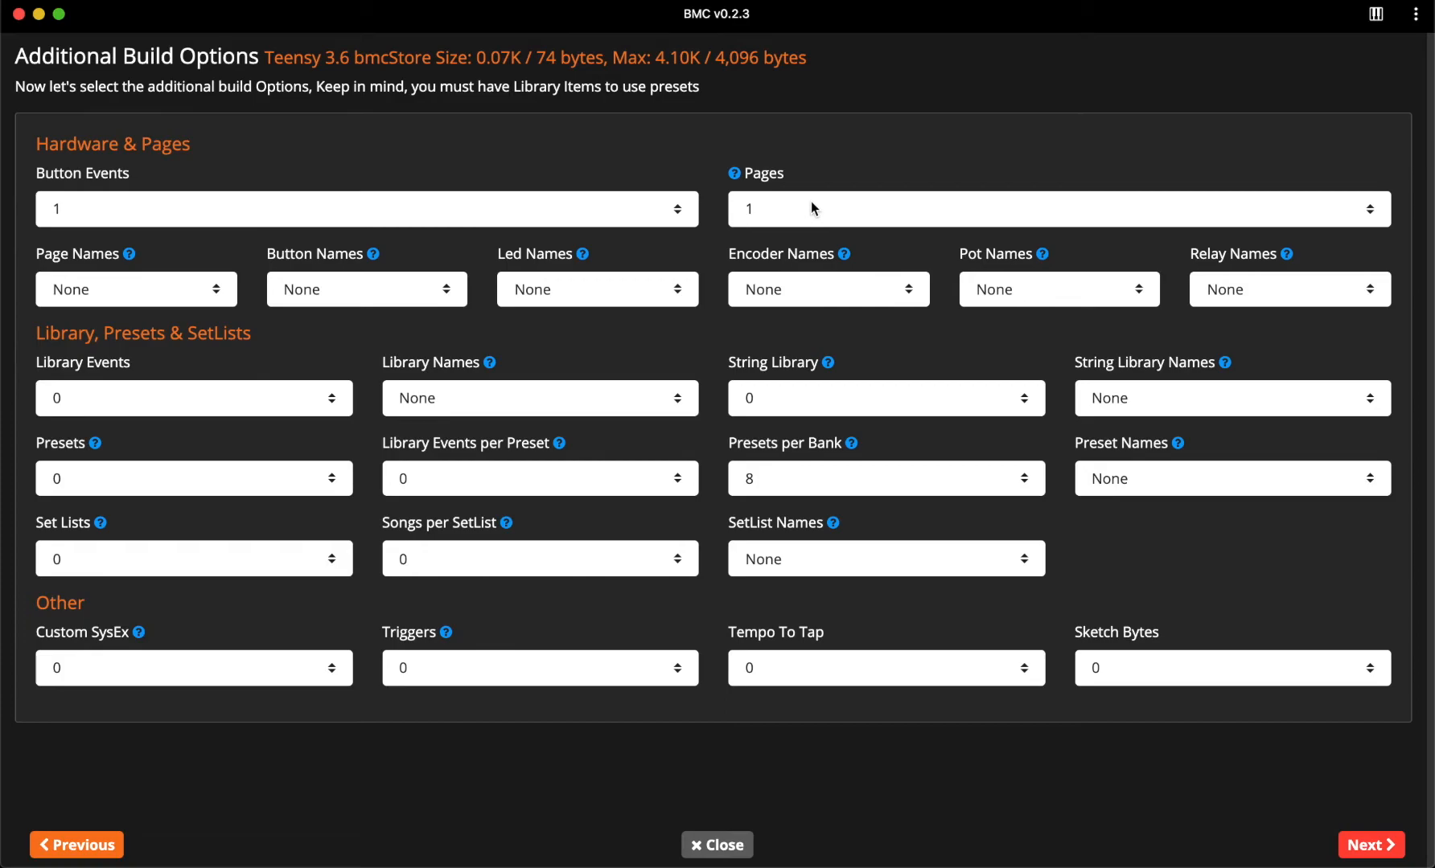
left_click(811, 208)
scroll(810, 207, "down", 10)
scroll(811, 206, "down", 15)
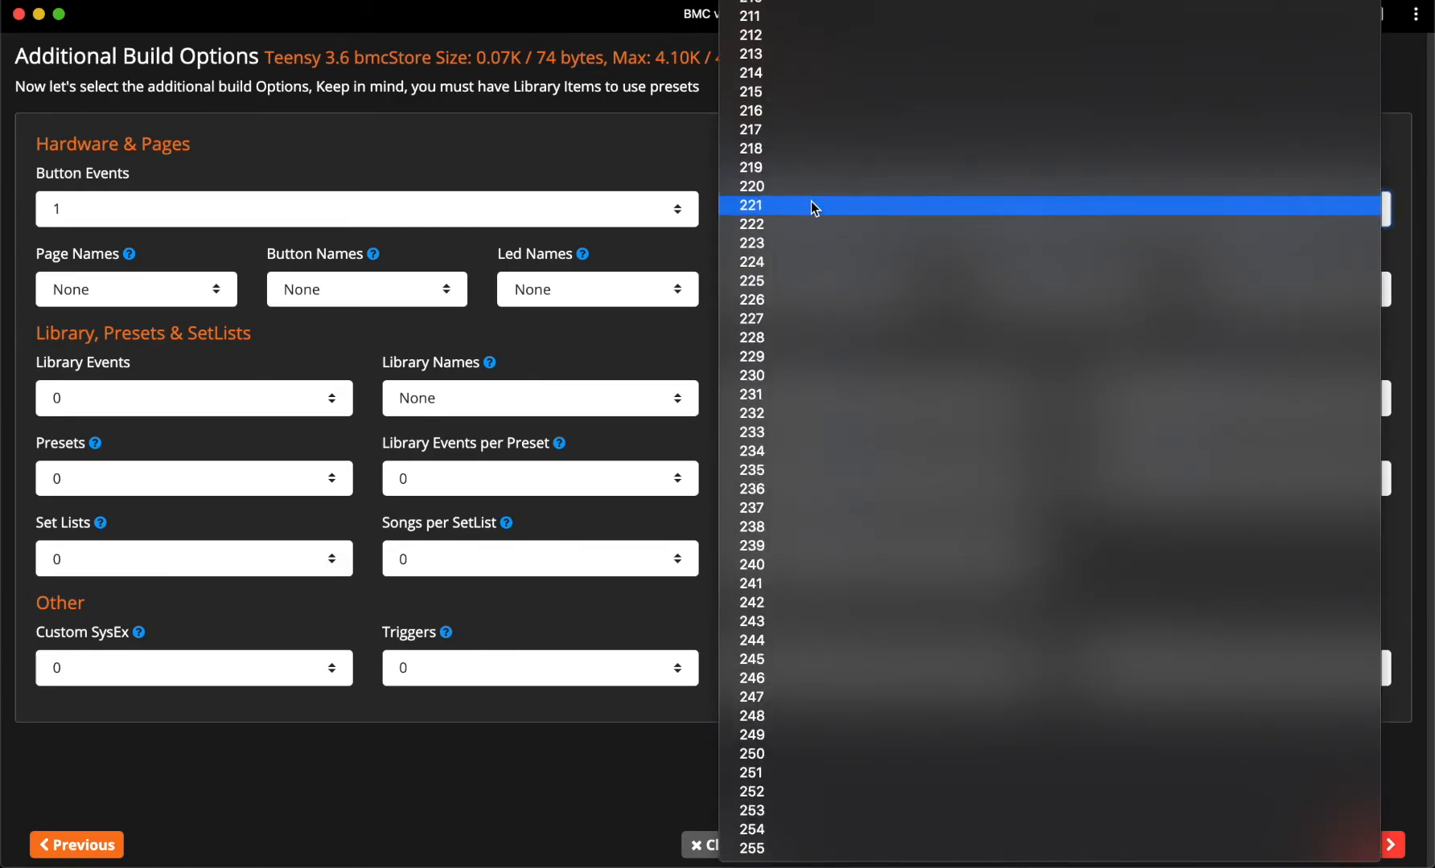
scroll(812, 205, "up", 5)
scroll(811, 205, "down", 5)
scroll(812, 205, "up", 20)
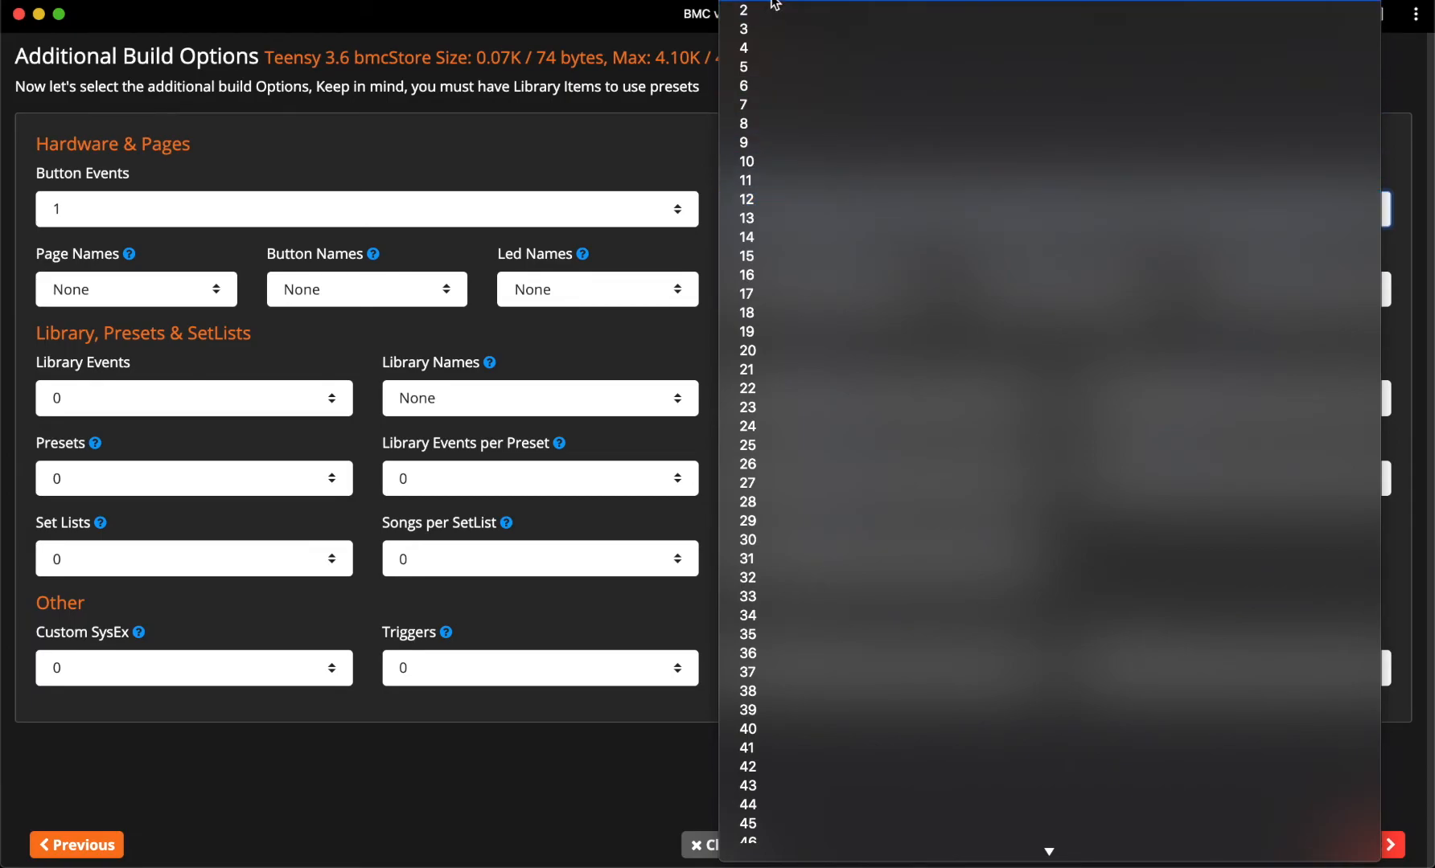
left_click(774, 6)
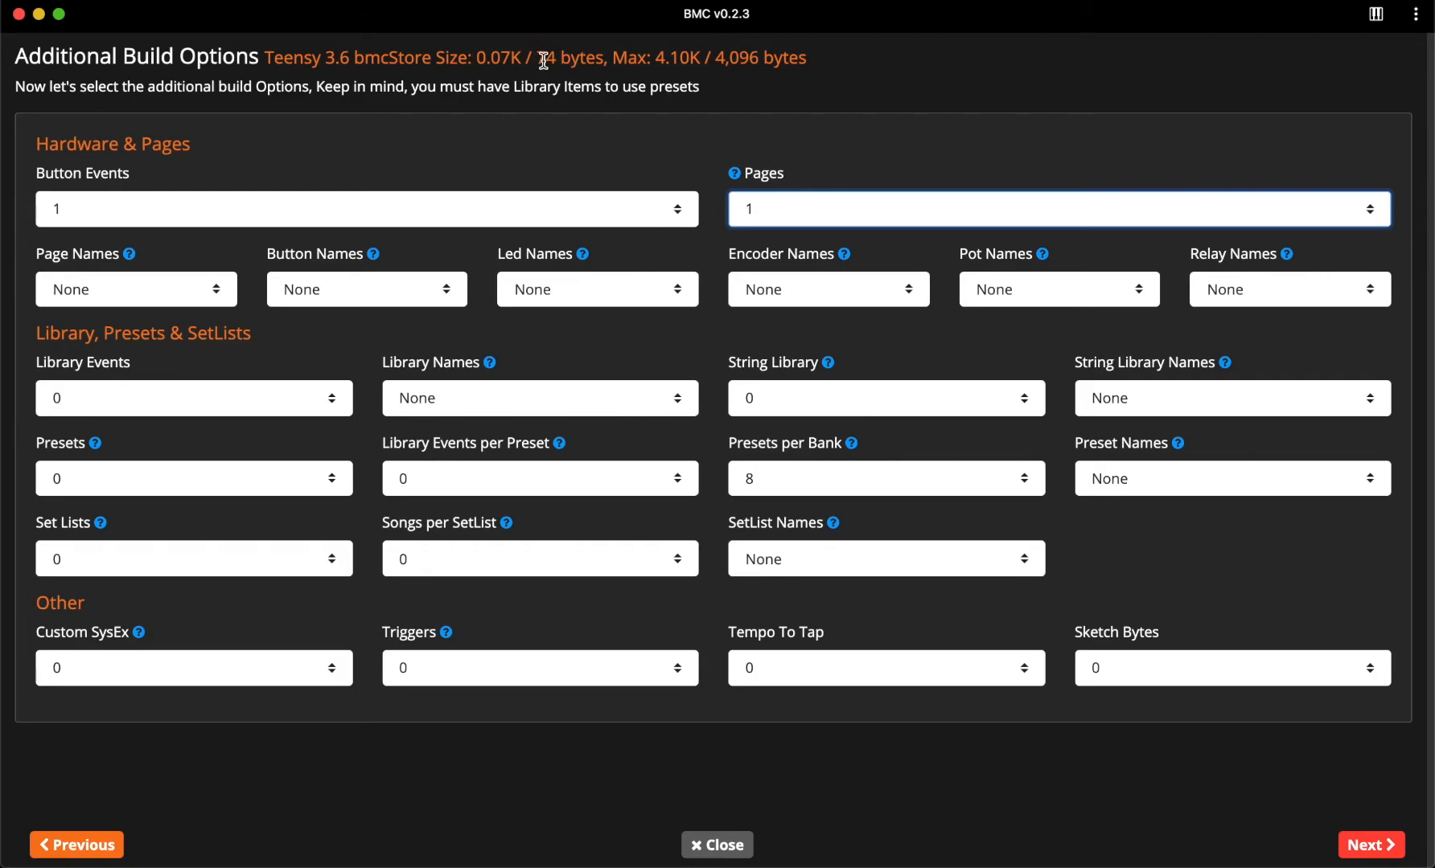
- Set the number of Pages to 8, then change it to 4
left_click(822, 208)
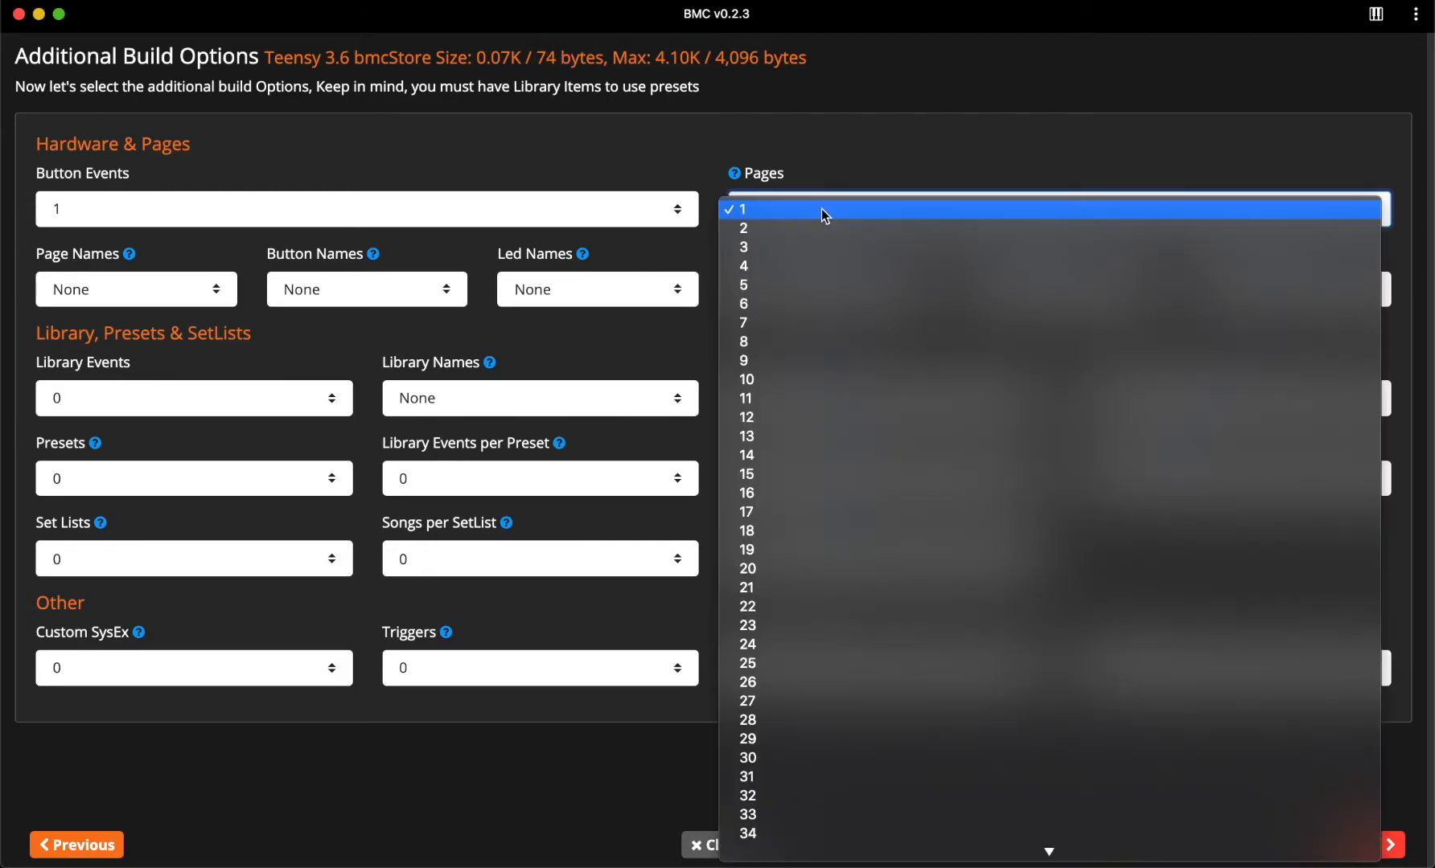
left_click(802, 338)
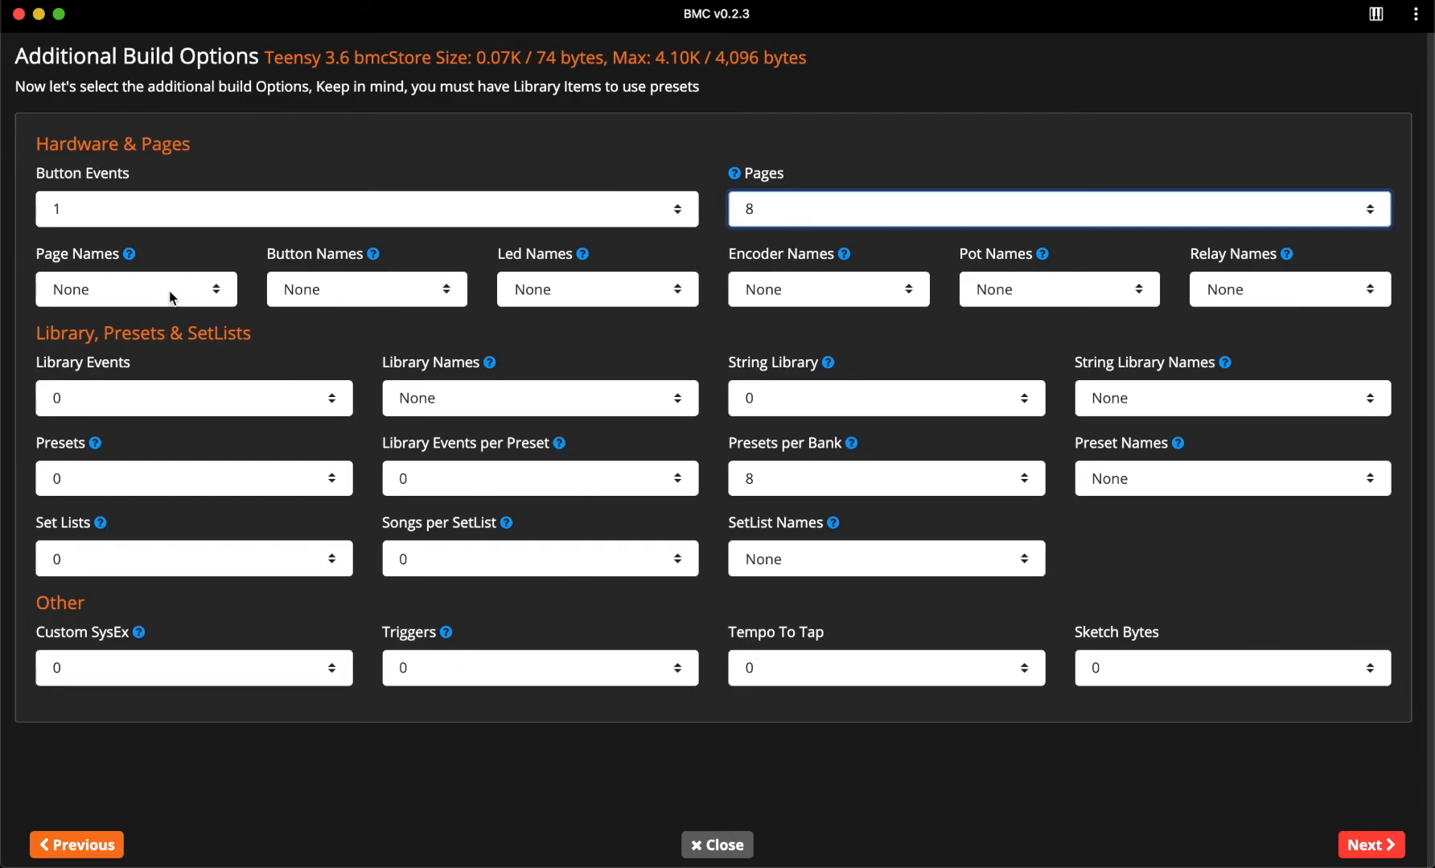
left_click(750, 206)
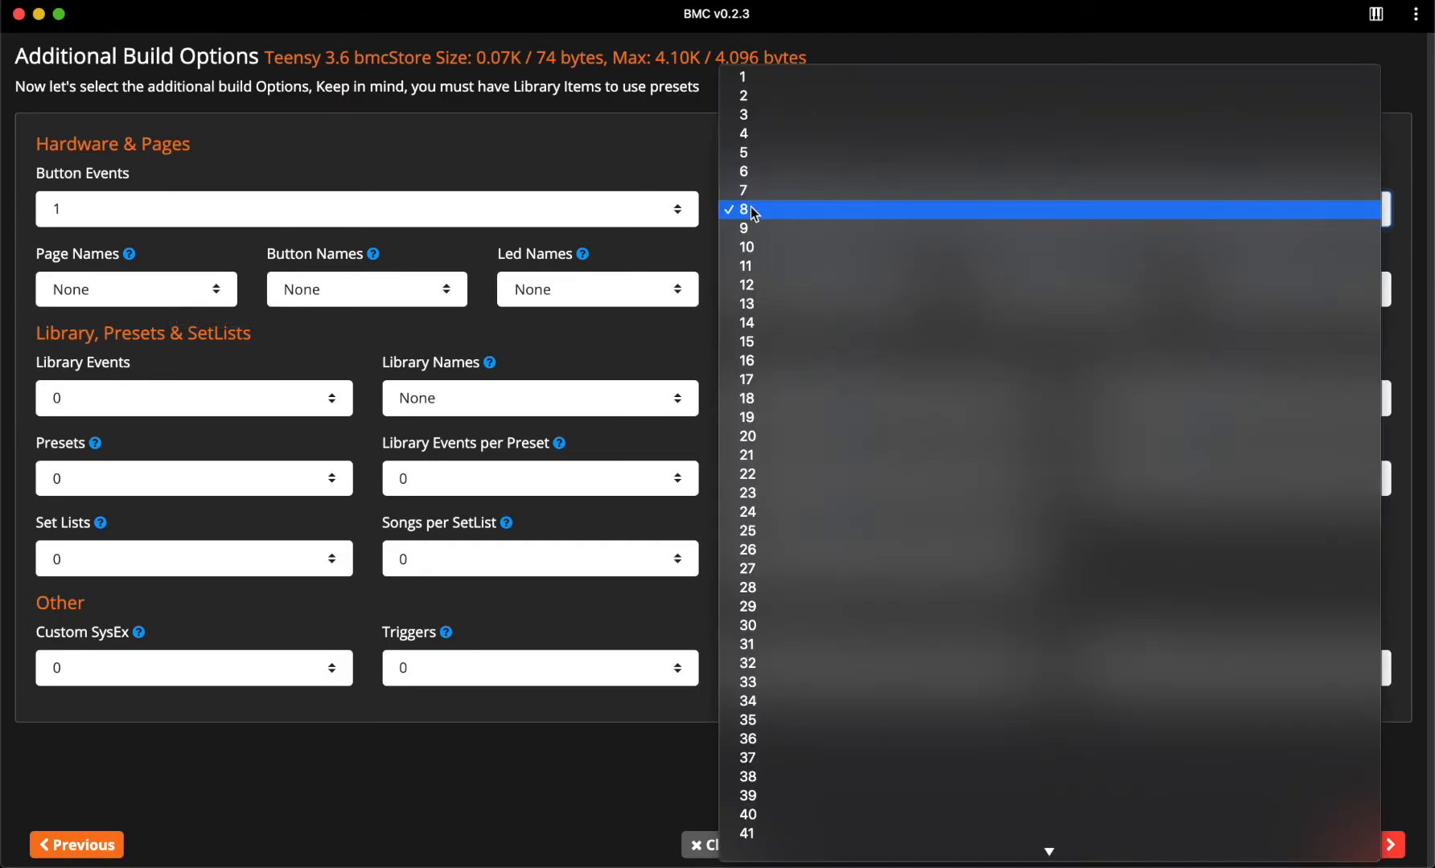
left_click(748, 133)
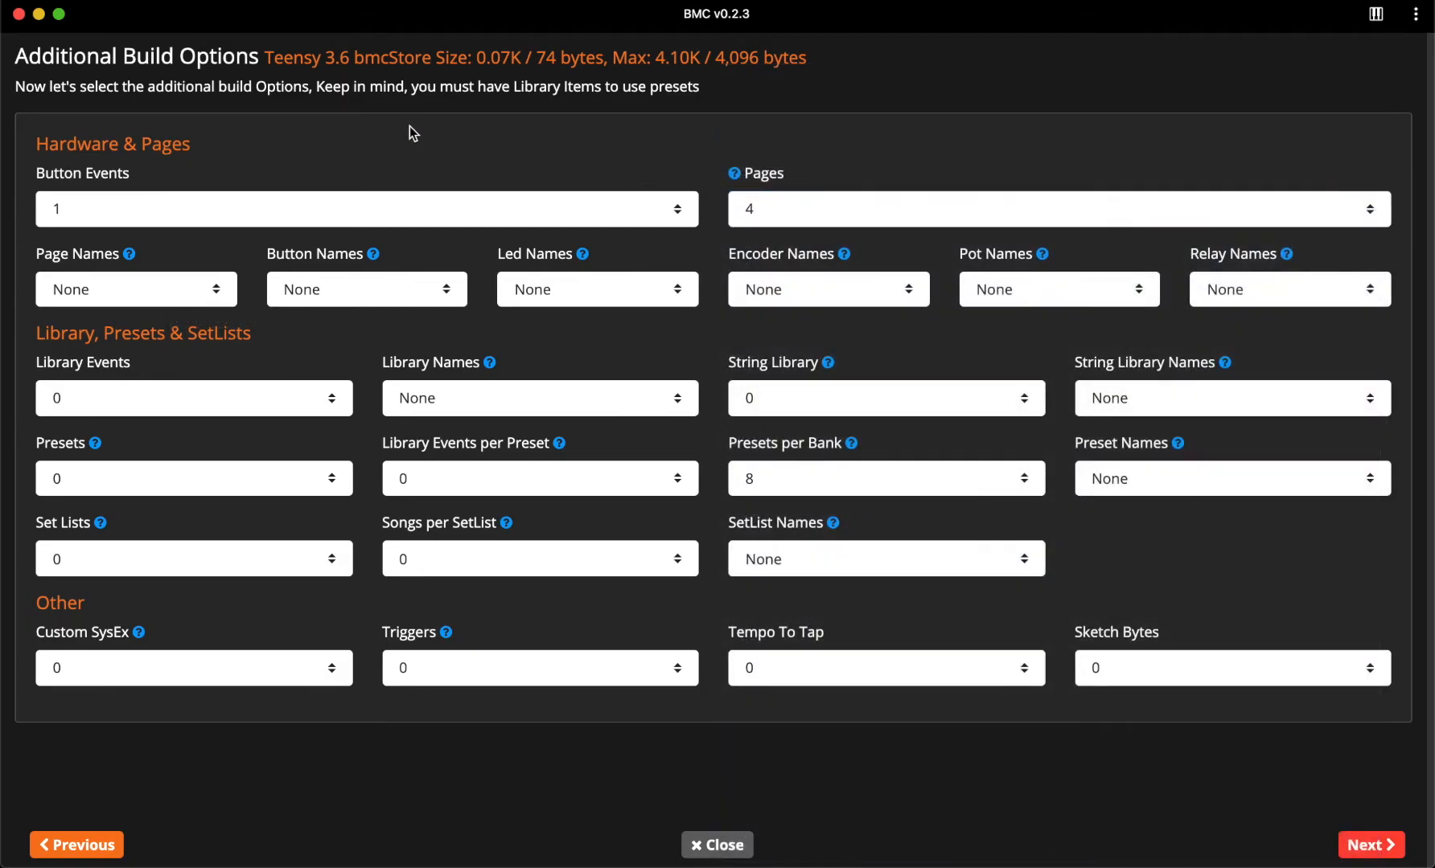
- Set the Page Names length to 8 (7 chars + 1 for EOL)
left_click(133, 287)
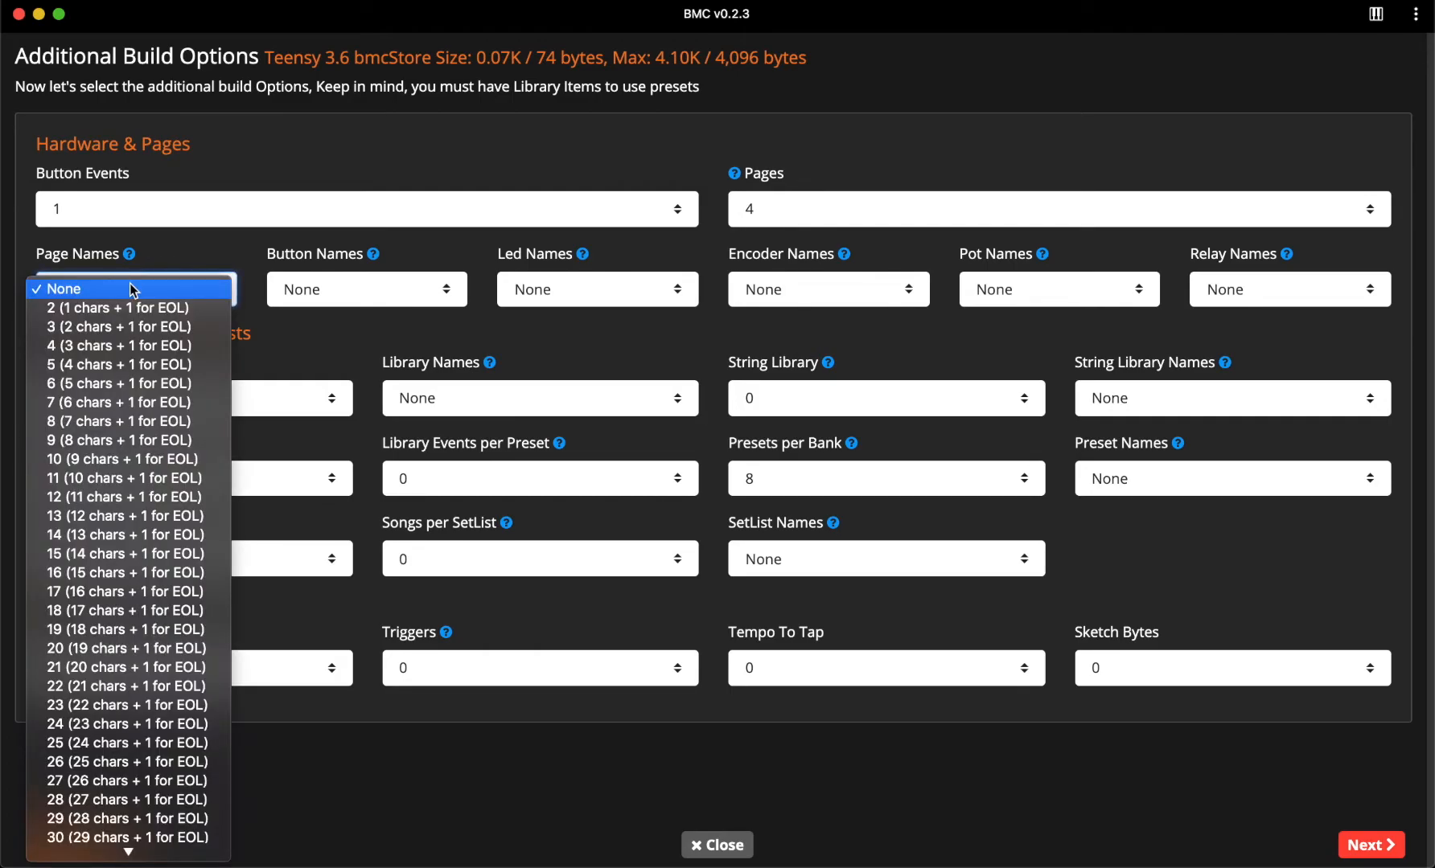
scroll(134, 288, "down", 2)
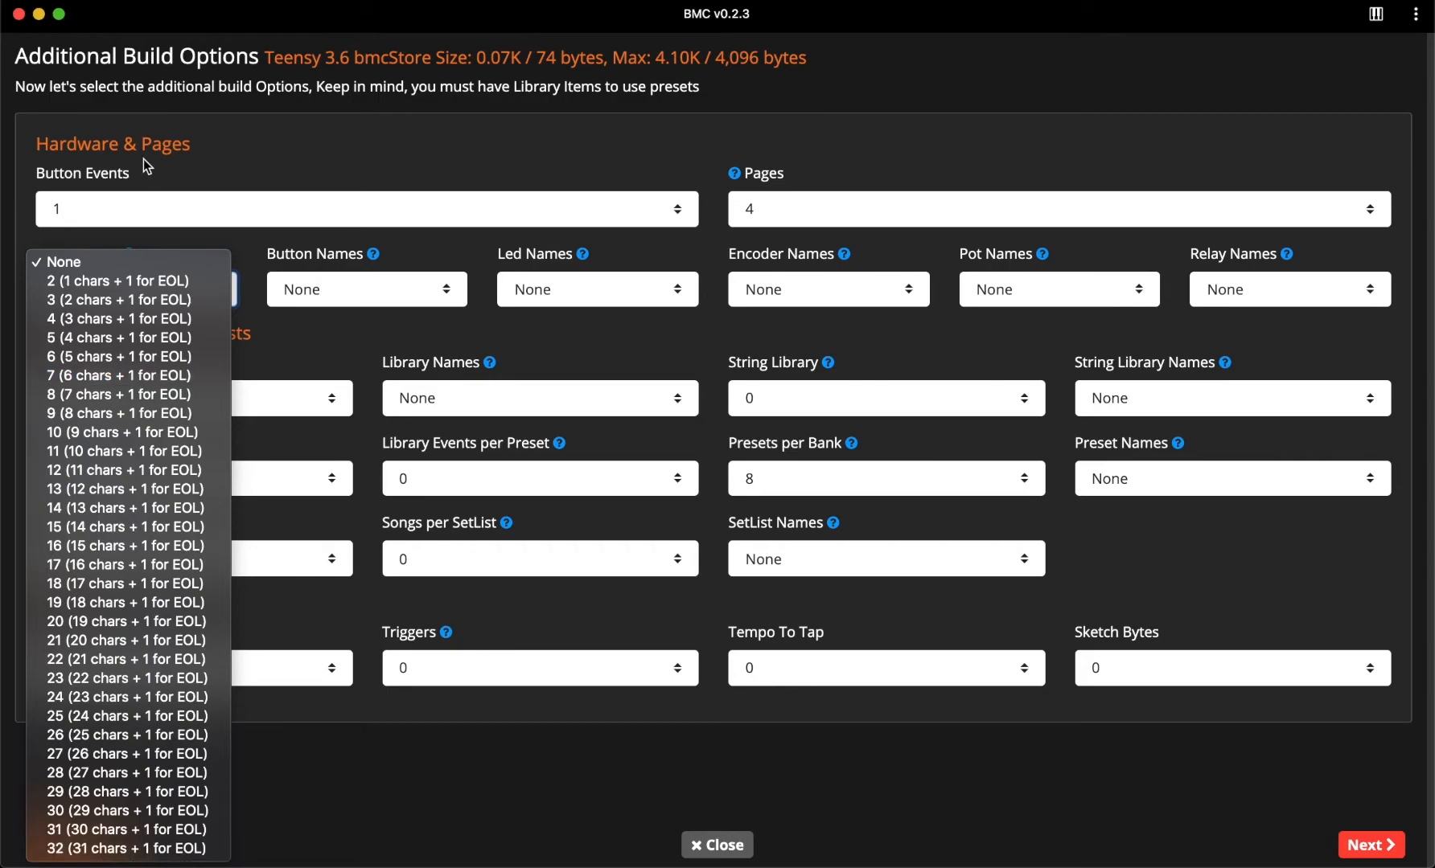
left_click(113, 395)
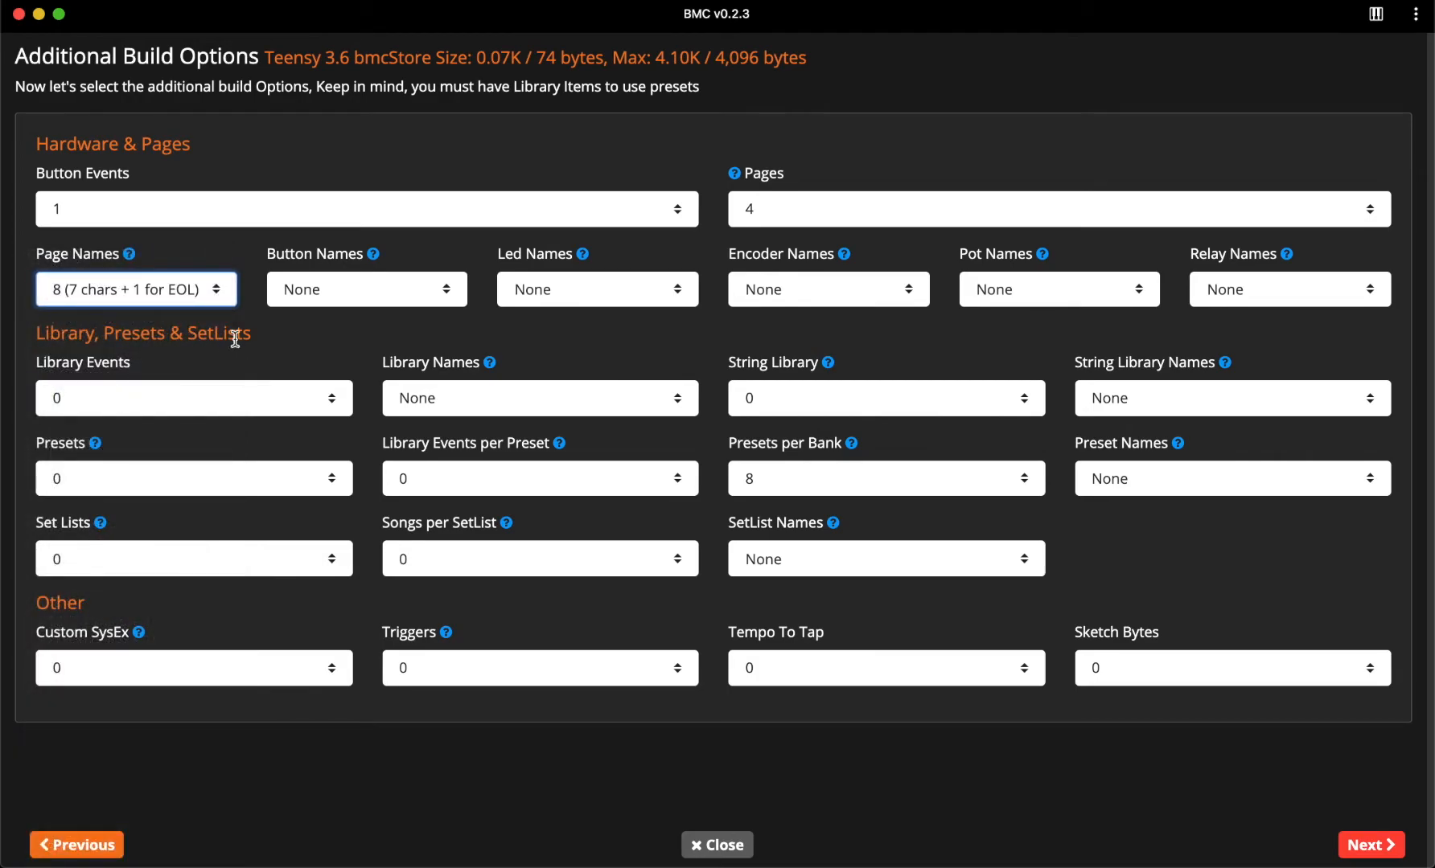
left_click(209, 291)
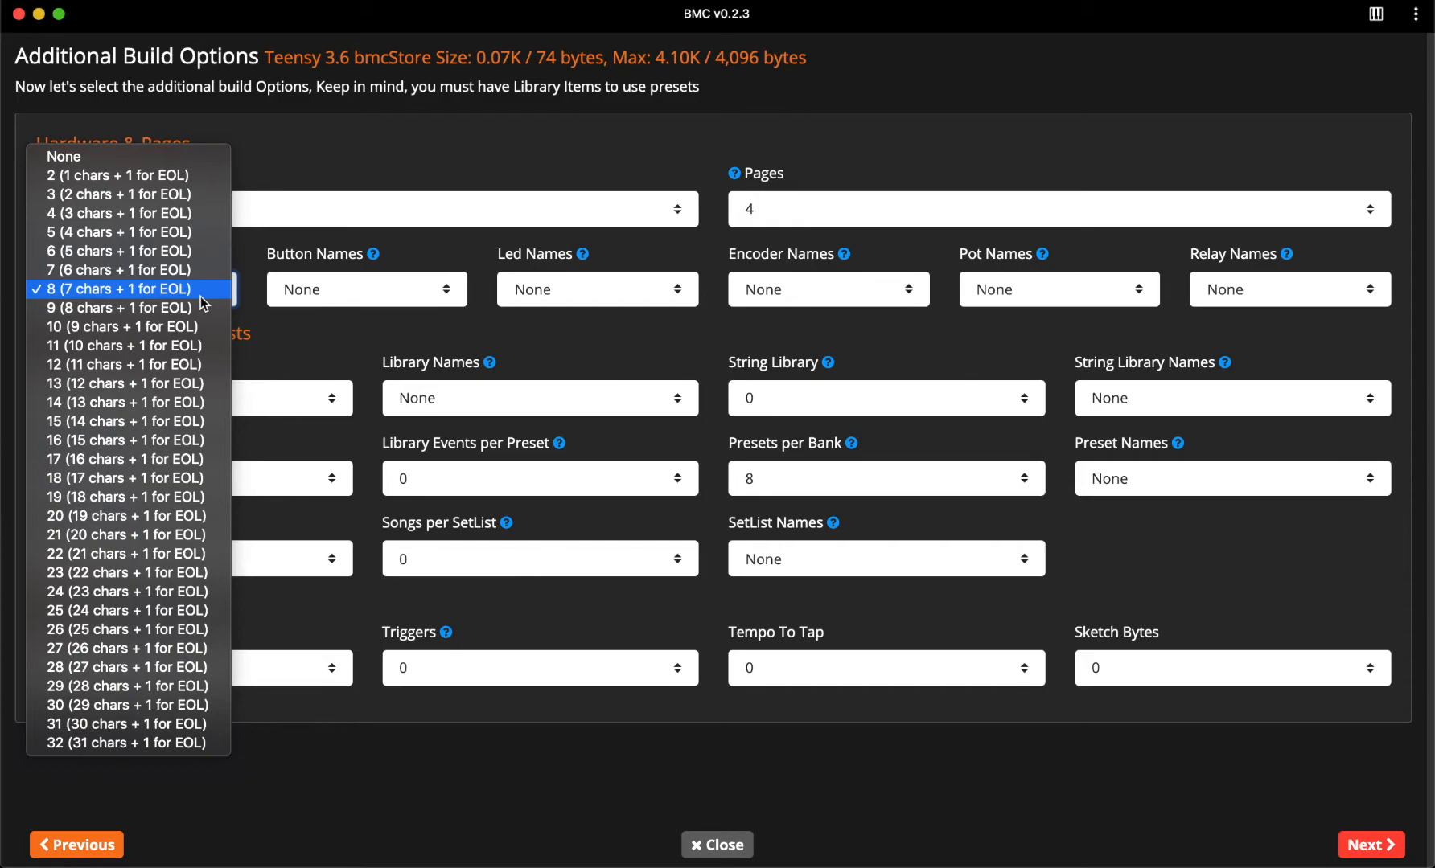
left_click(339, 310)
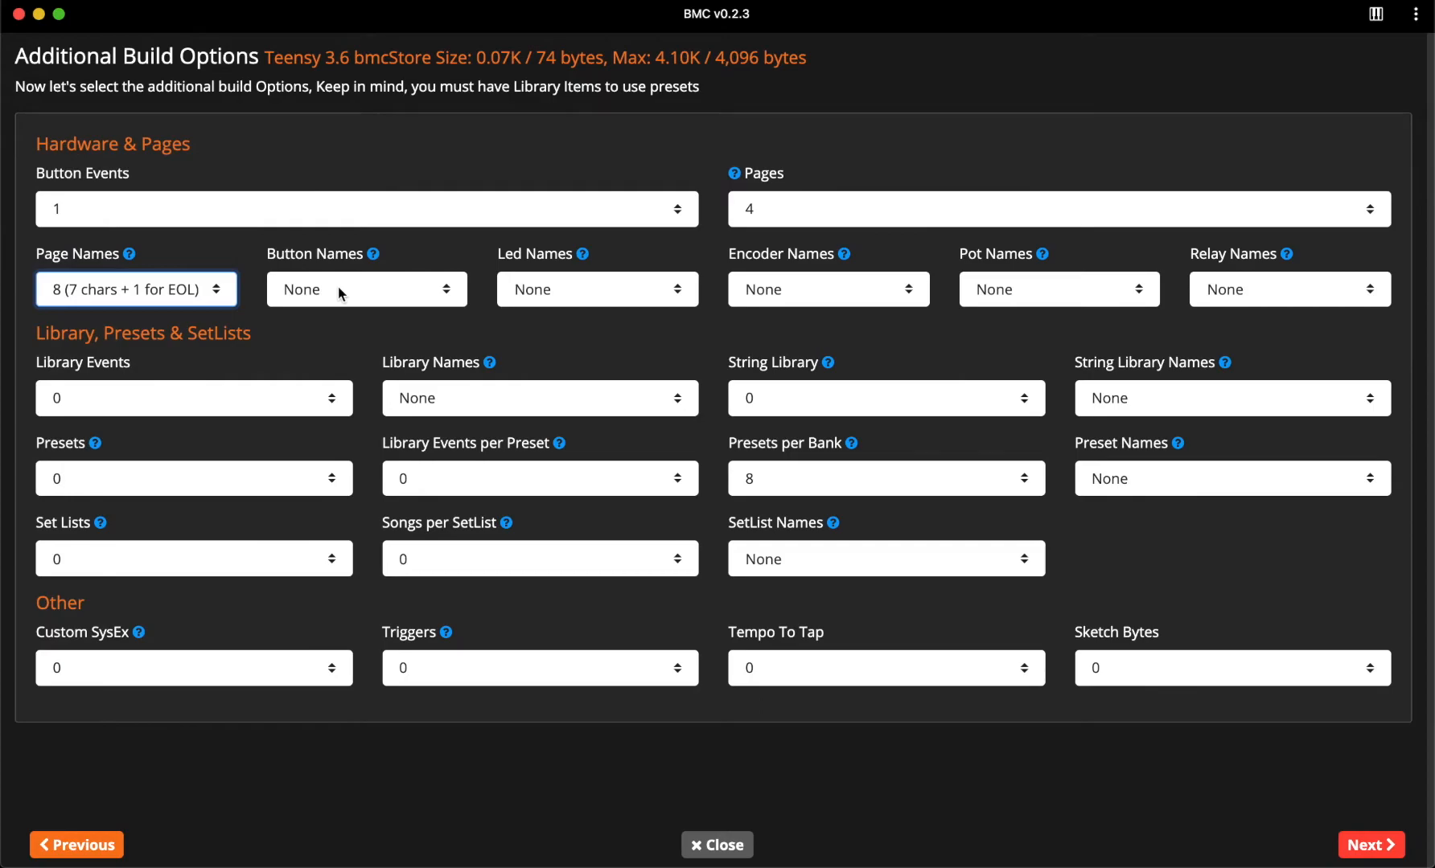
- Review the length choices for Button Names and Led Names and the range of Library Events choices
left_click(338, 288)
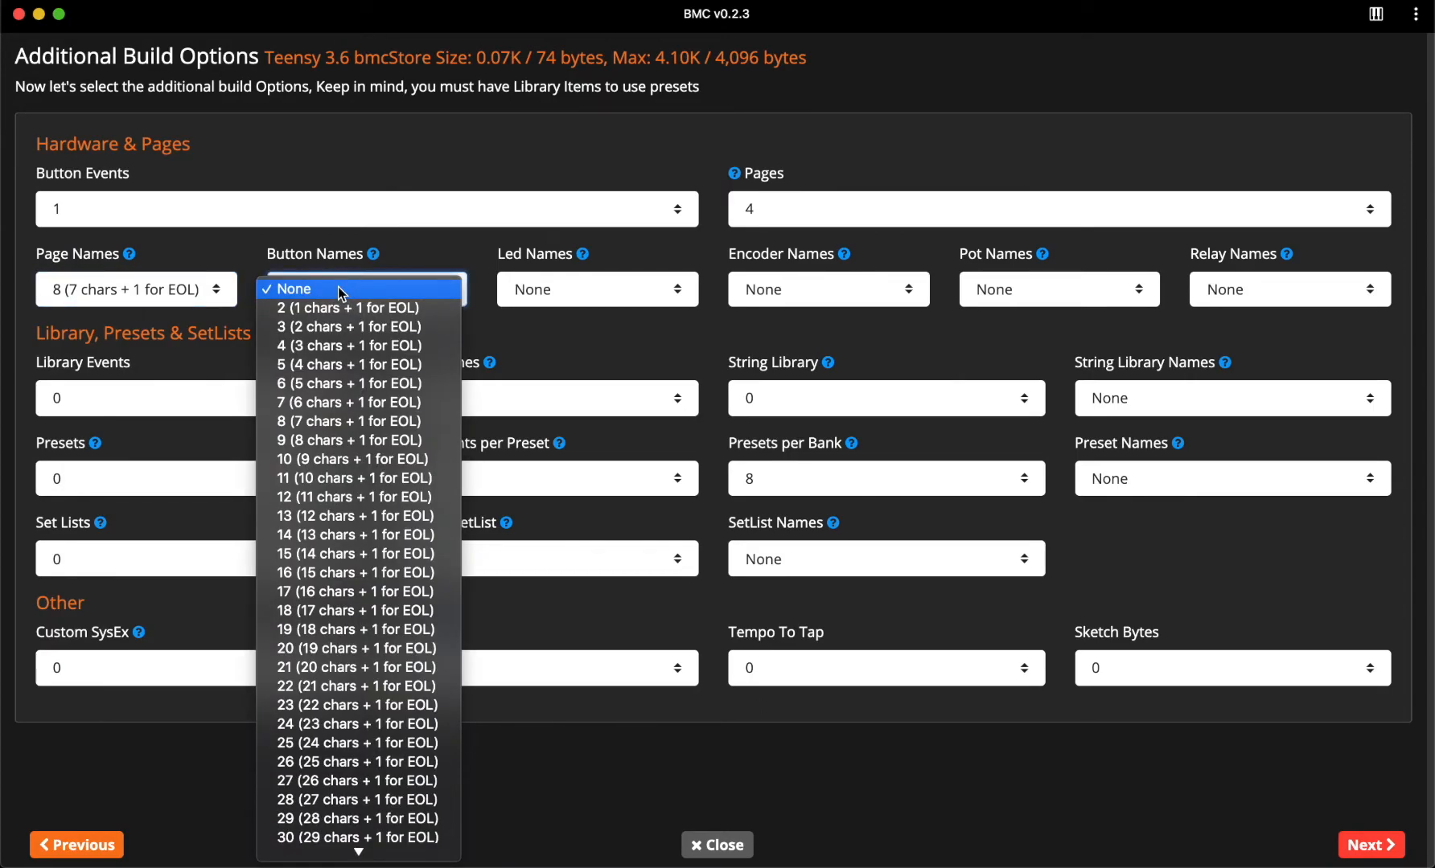
left_click(457, 289)
left_click(531, 289)
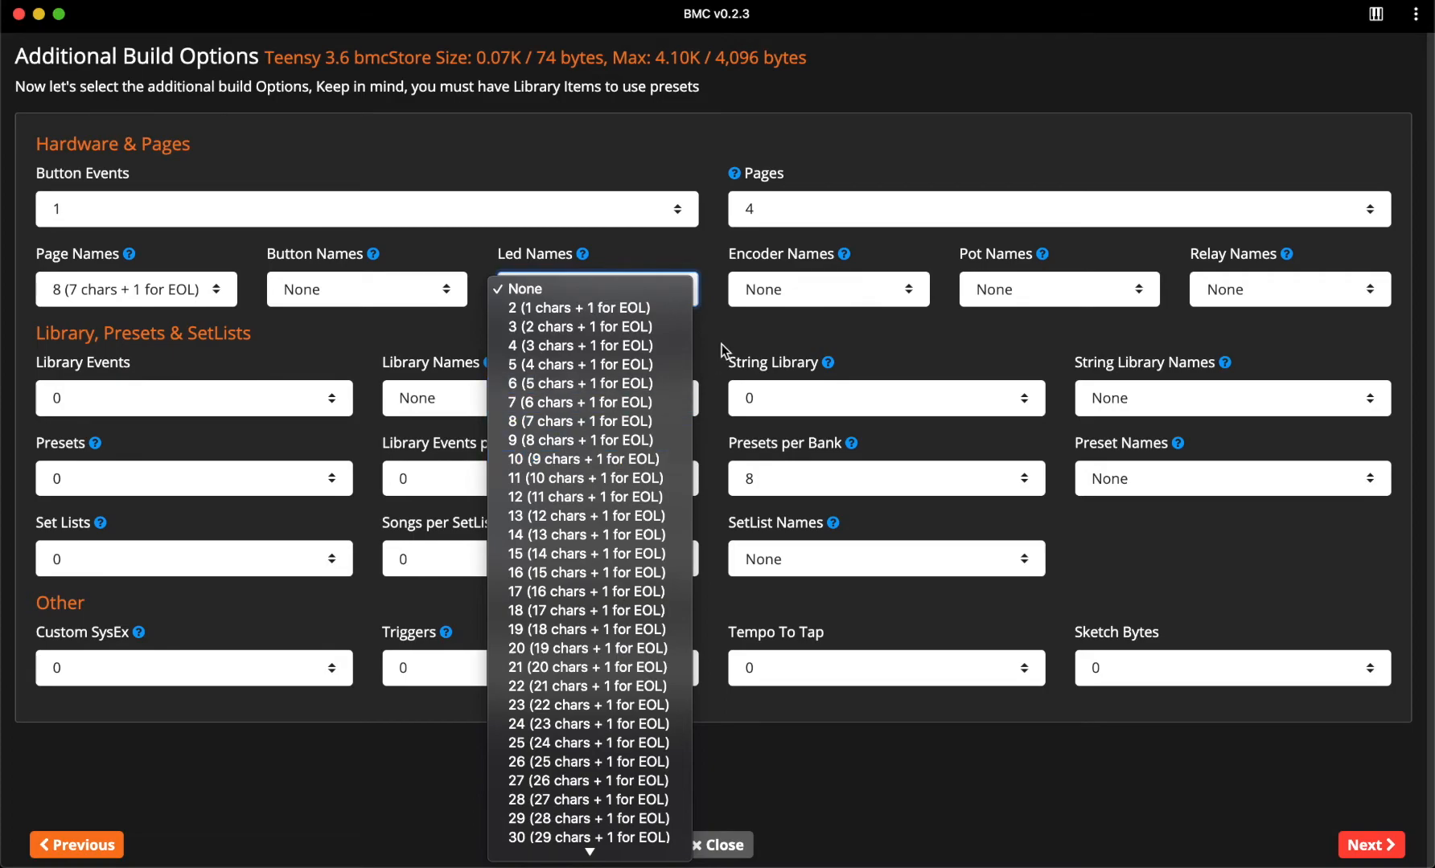
left_click(786, 287)
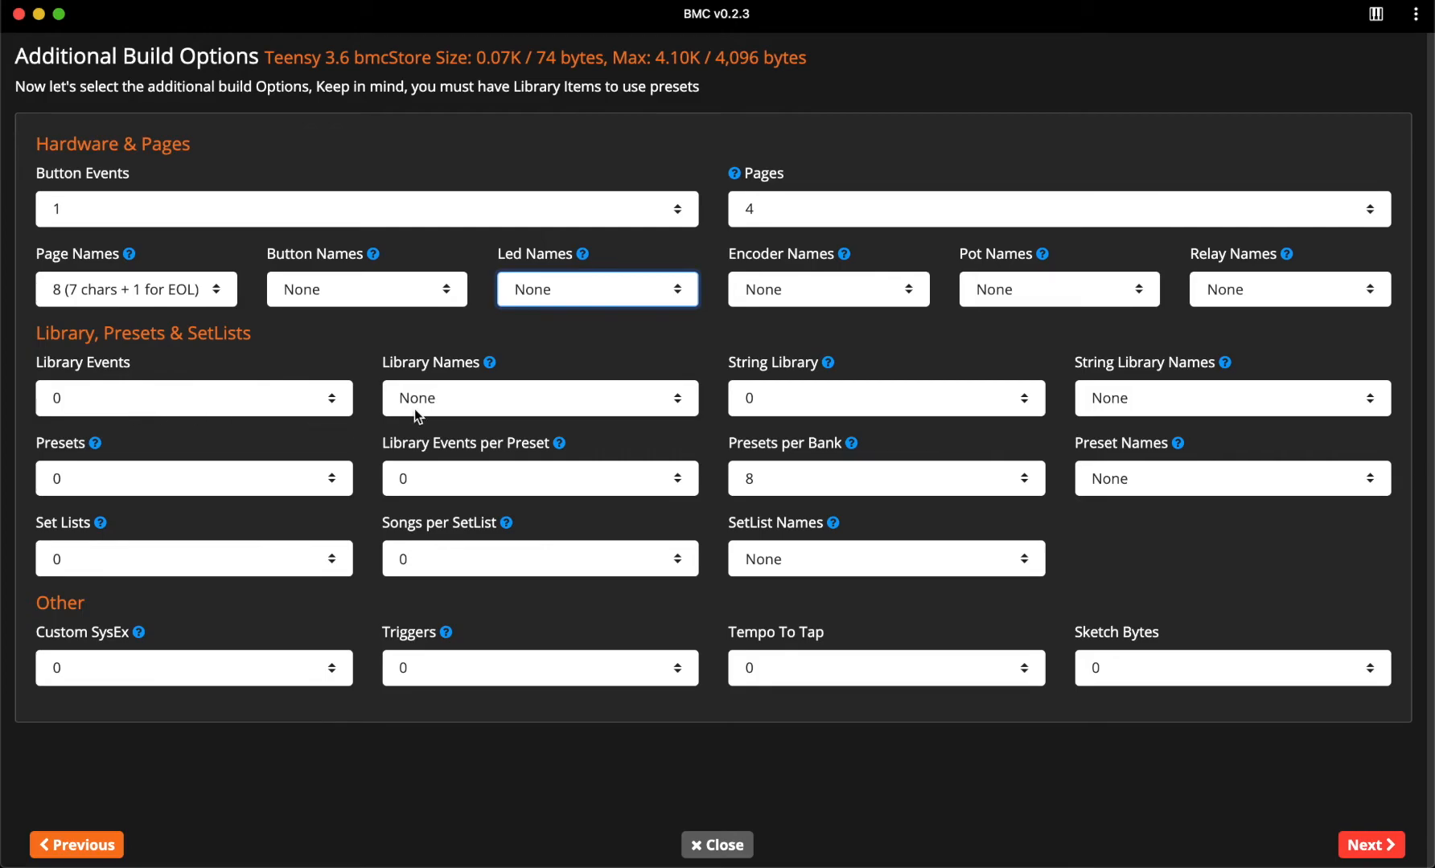
left_click(333, 399)
scroll(329, 402, "down", 10)
scroll(330, 403, "down", 15)
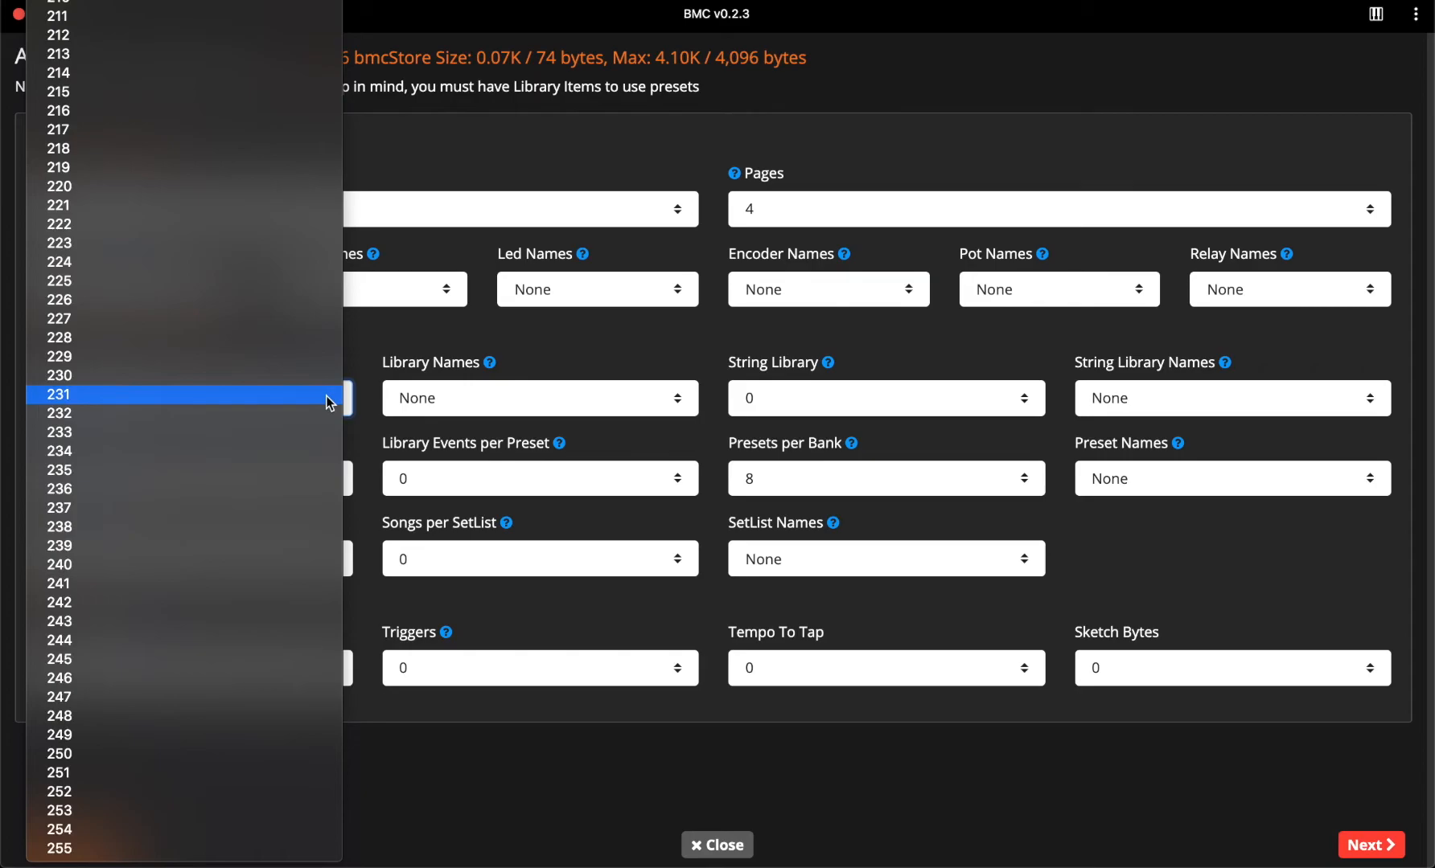
left_click(574, 330)
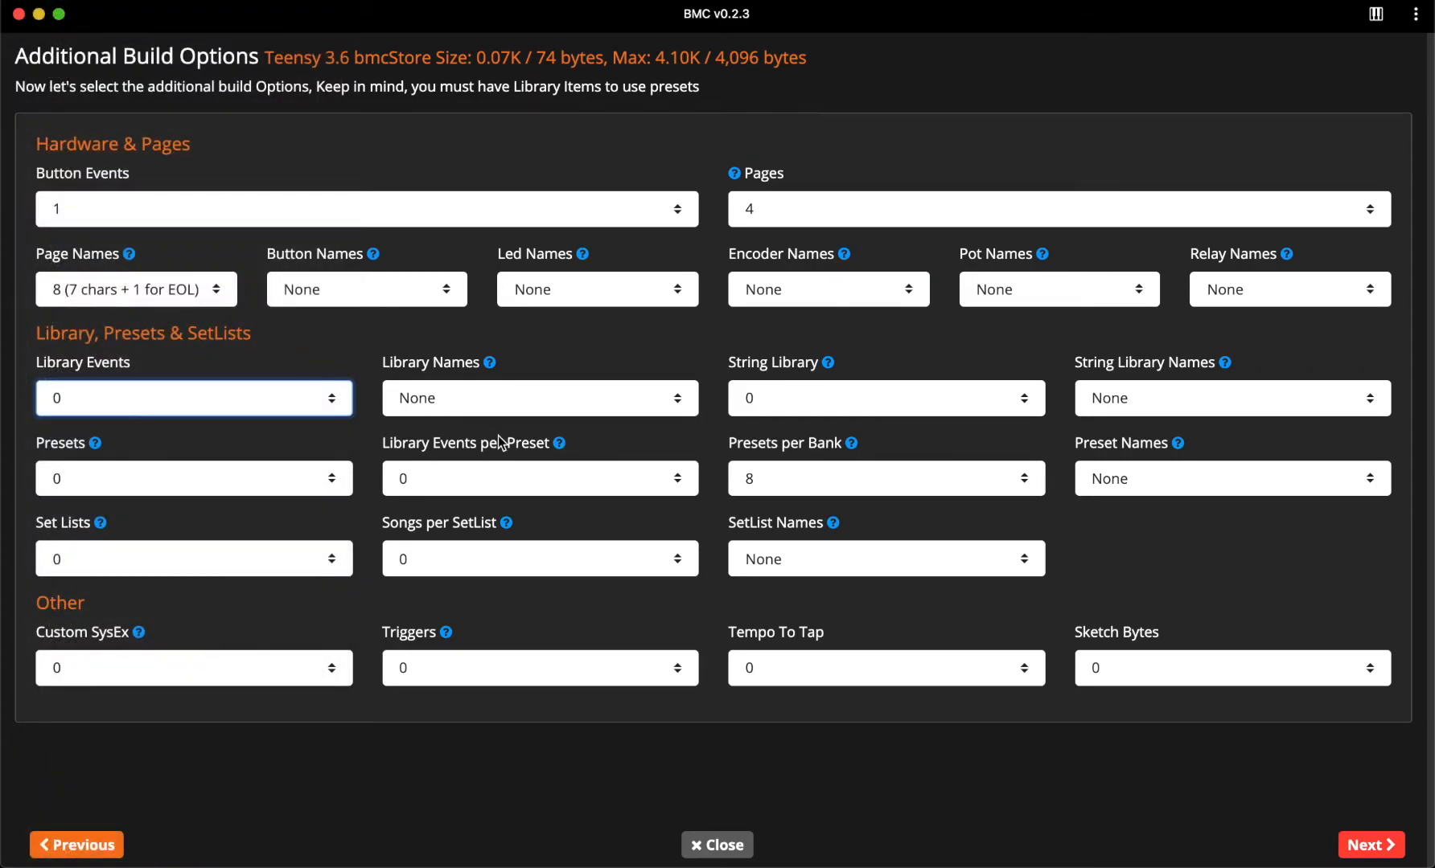
- Set the String Library to 16 and review the String Library Names length choices
left_click(821, 399)
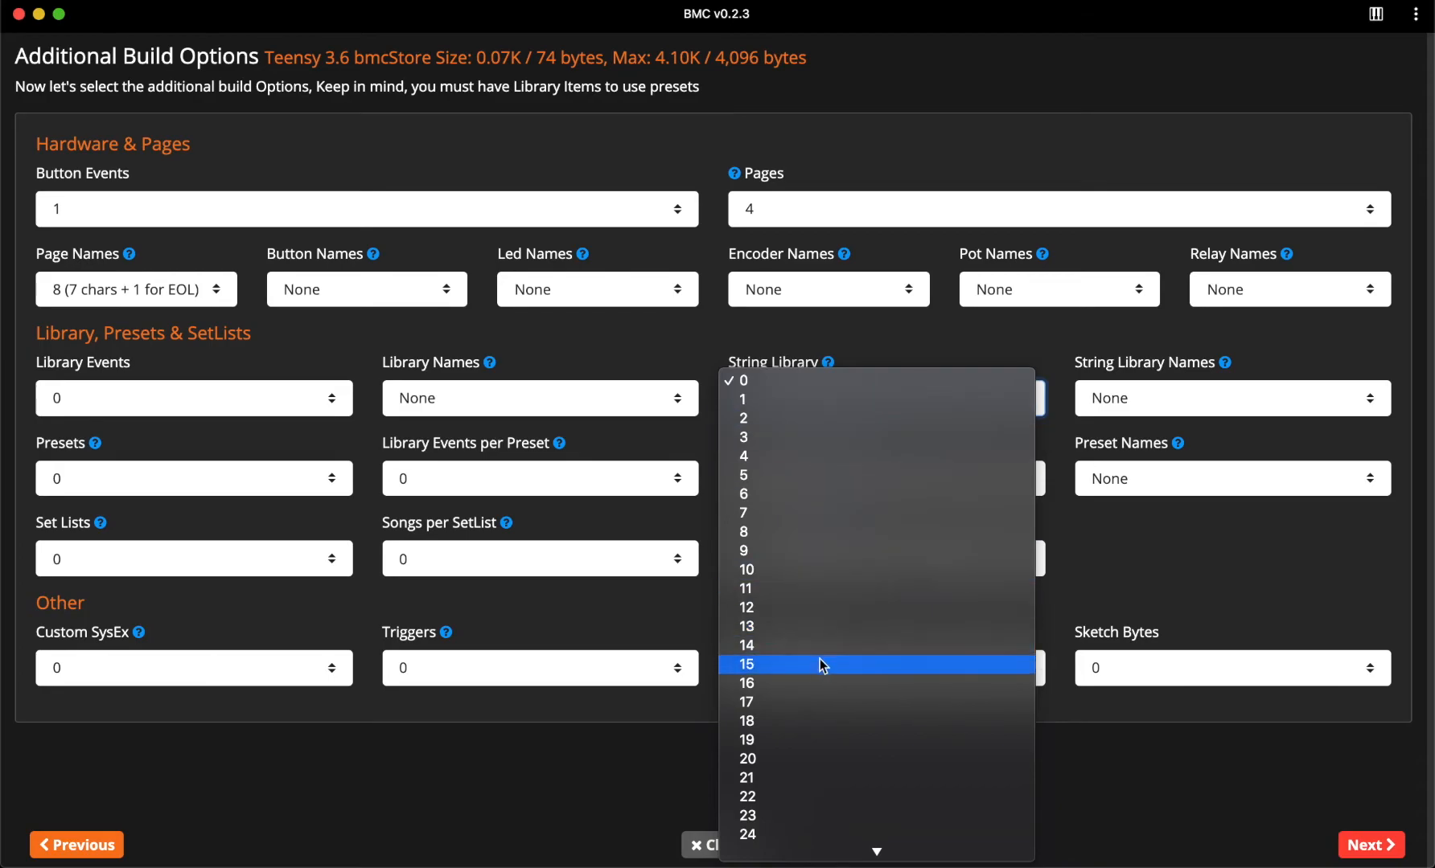
left_click(813, 684)
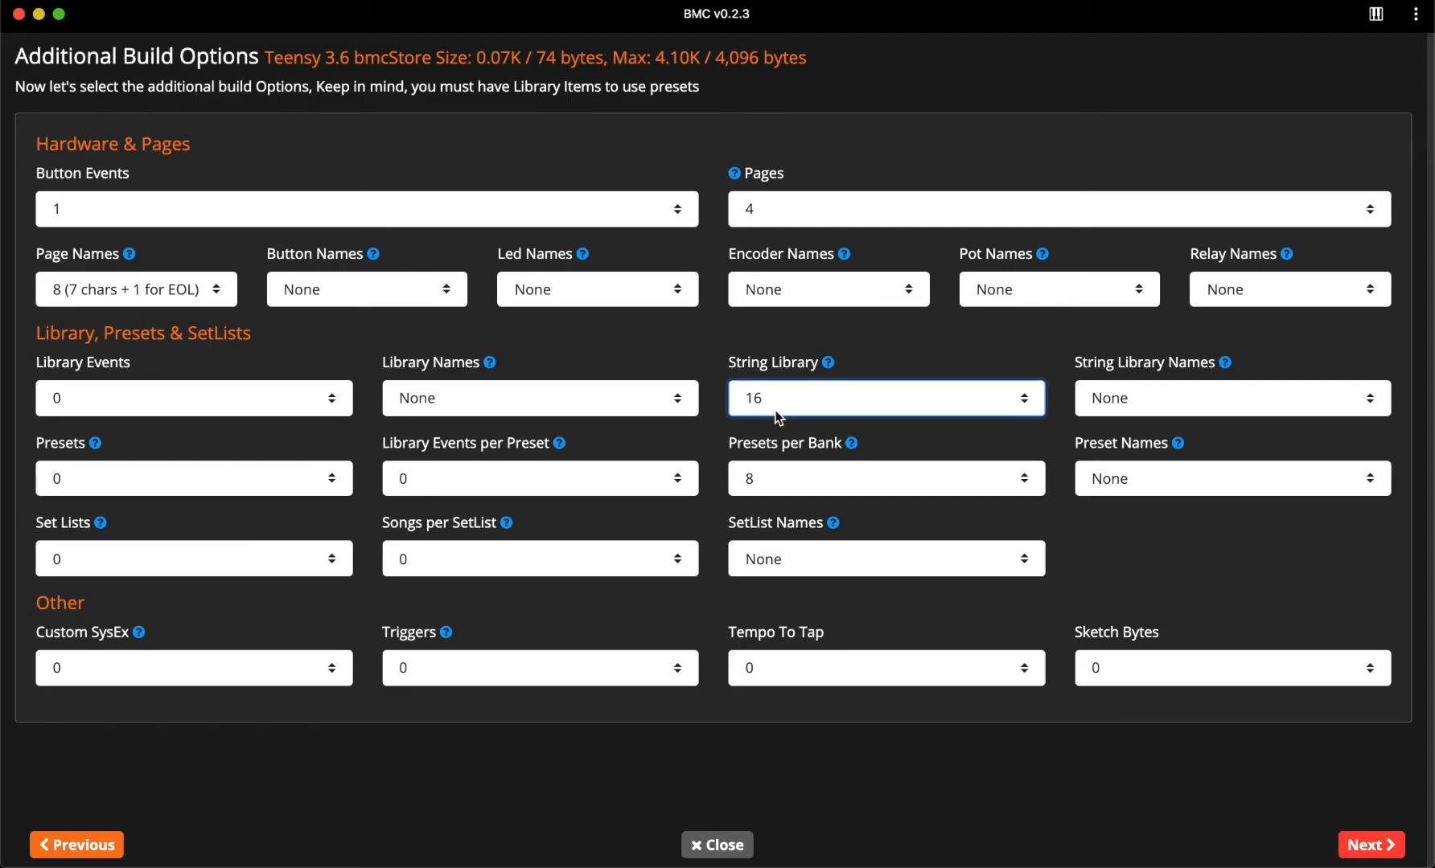
left_click(1158, 406)
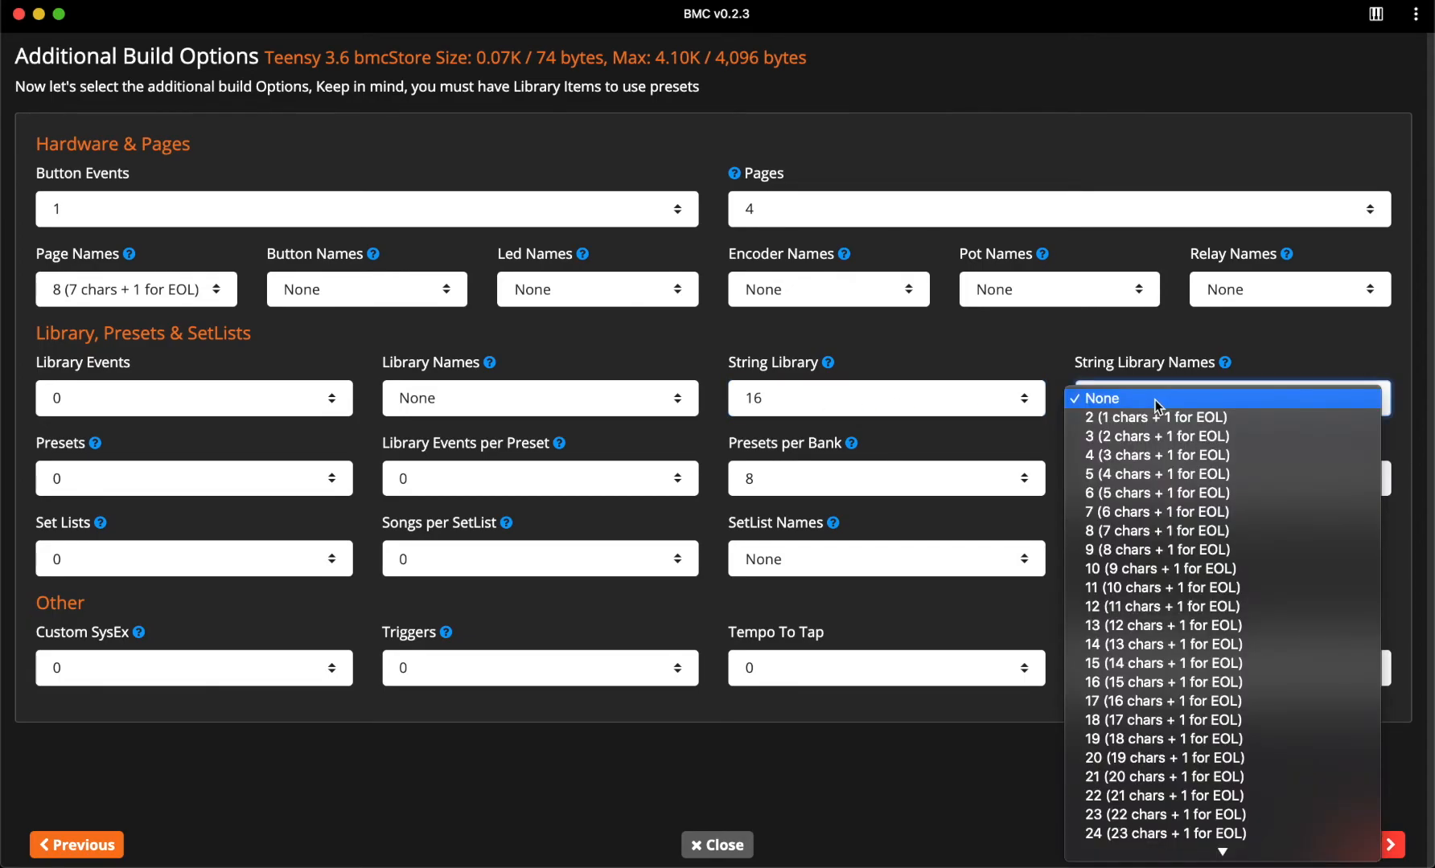
left_click(905, 333)
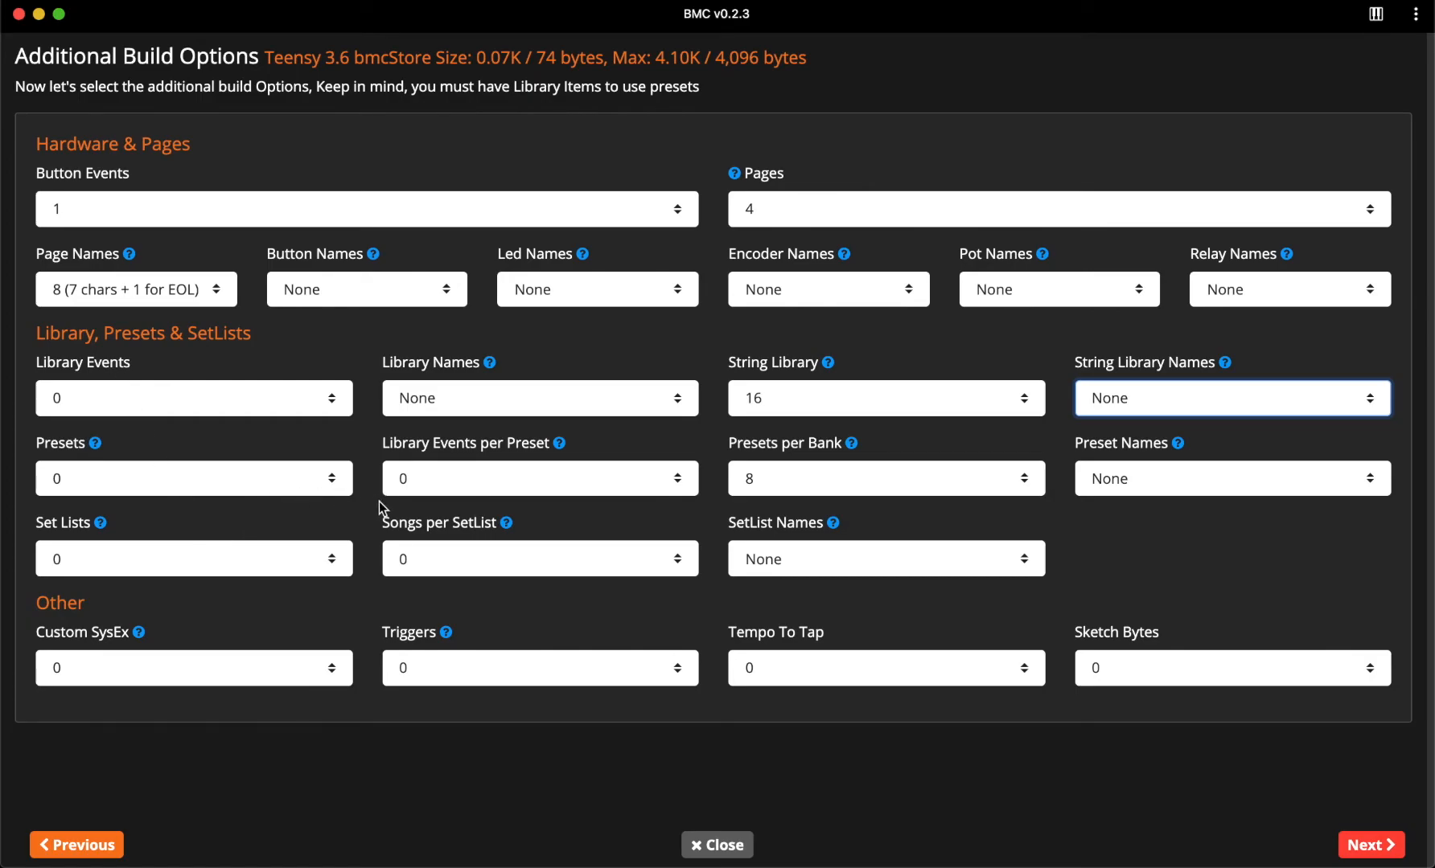
- Review the choices for Library Events per Preset, Presets per Bank and Preset Names
left_click(398, 489)
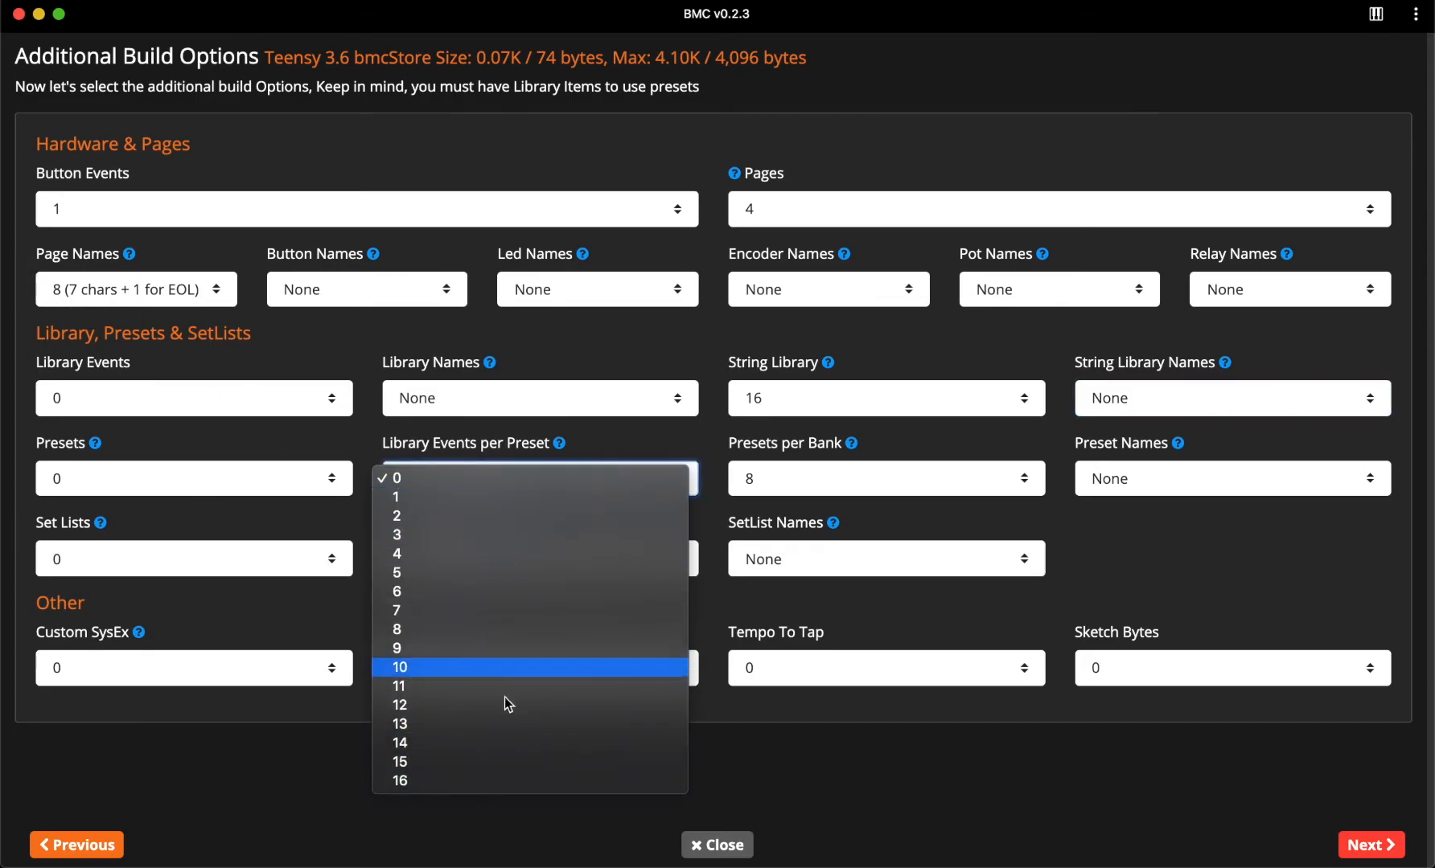
left_click(354, 814)
left_click(818, 483)
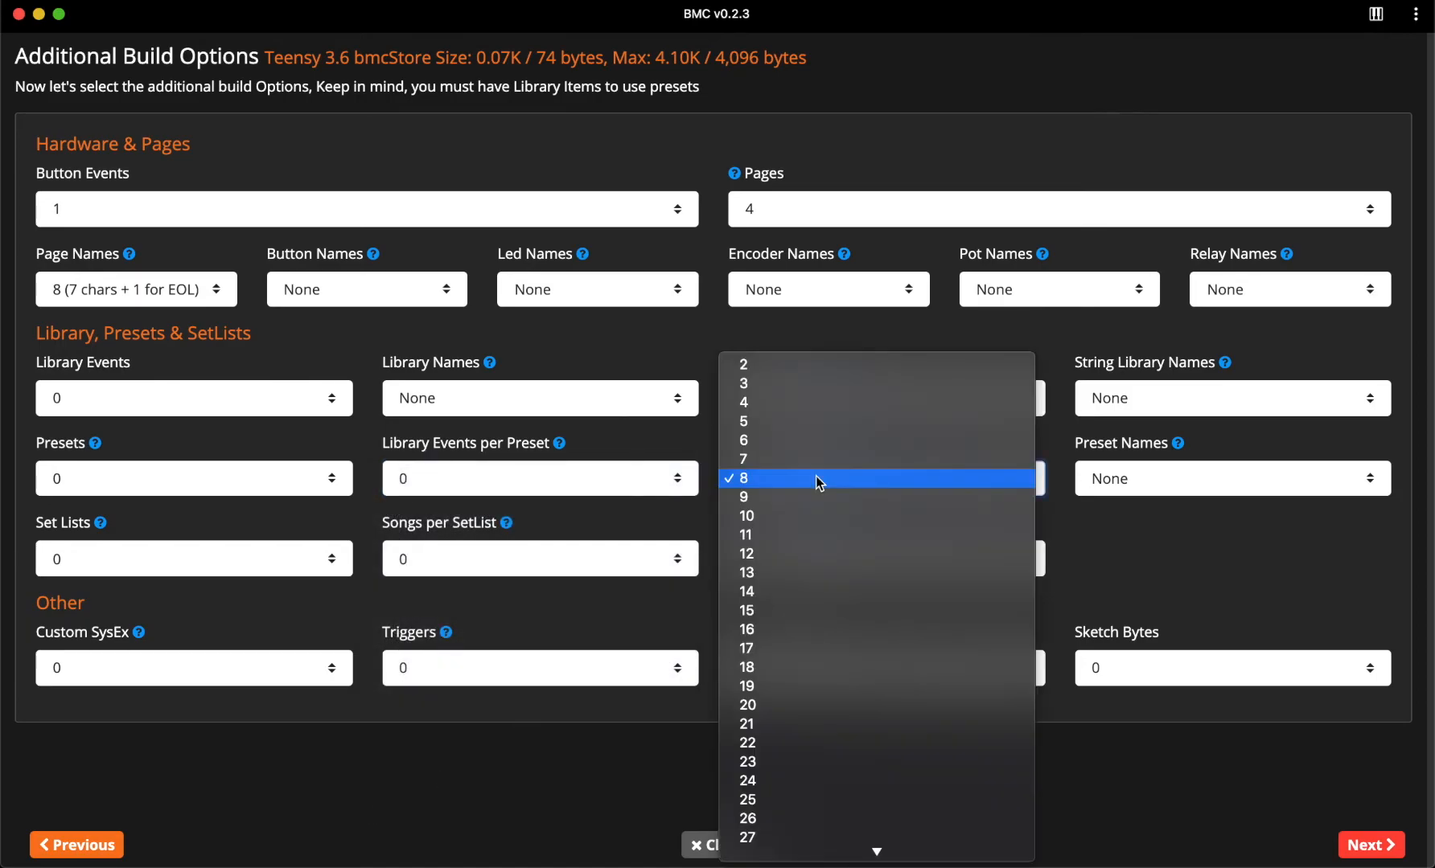
left_click(816, 478)
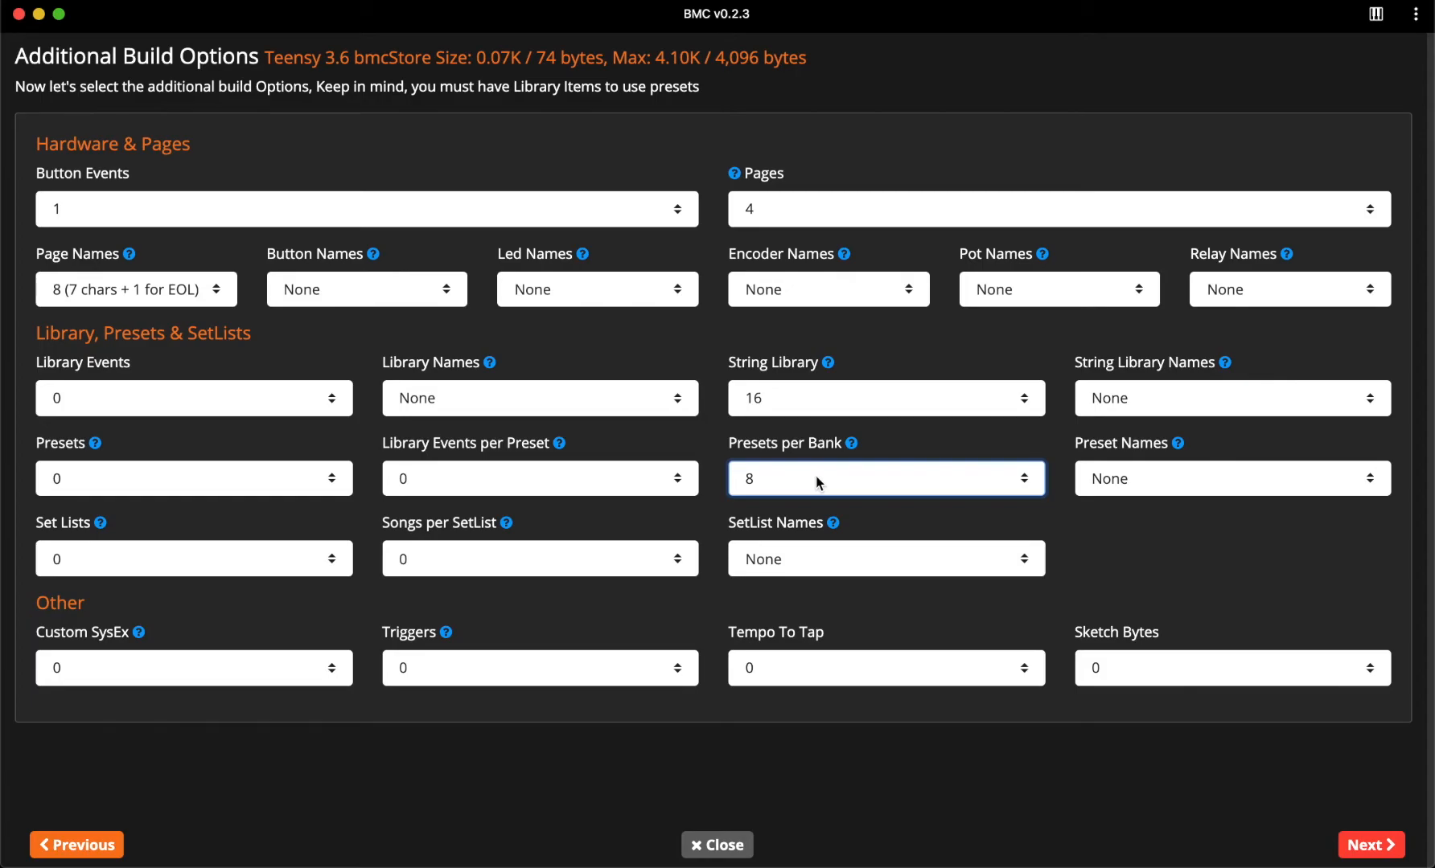
left_click(1150, 491)
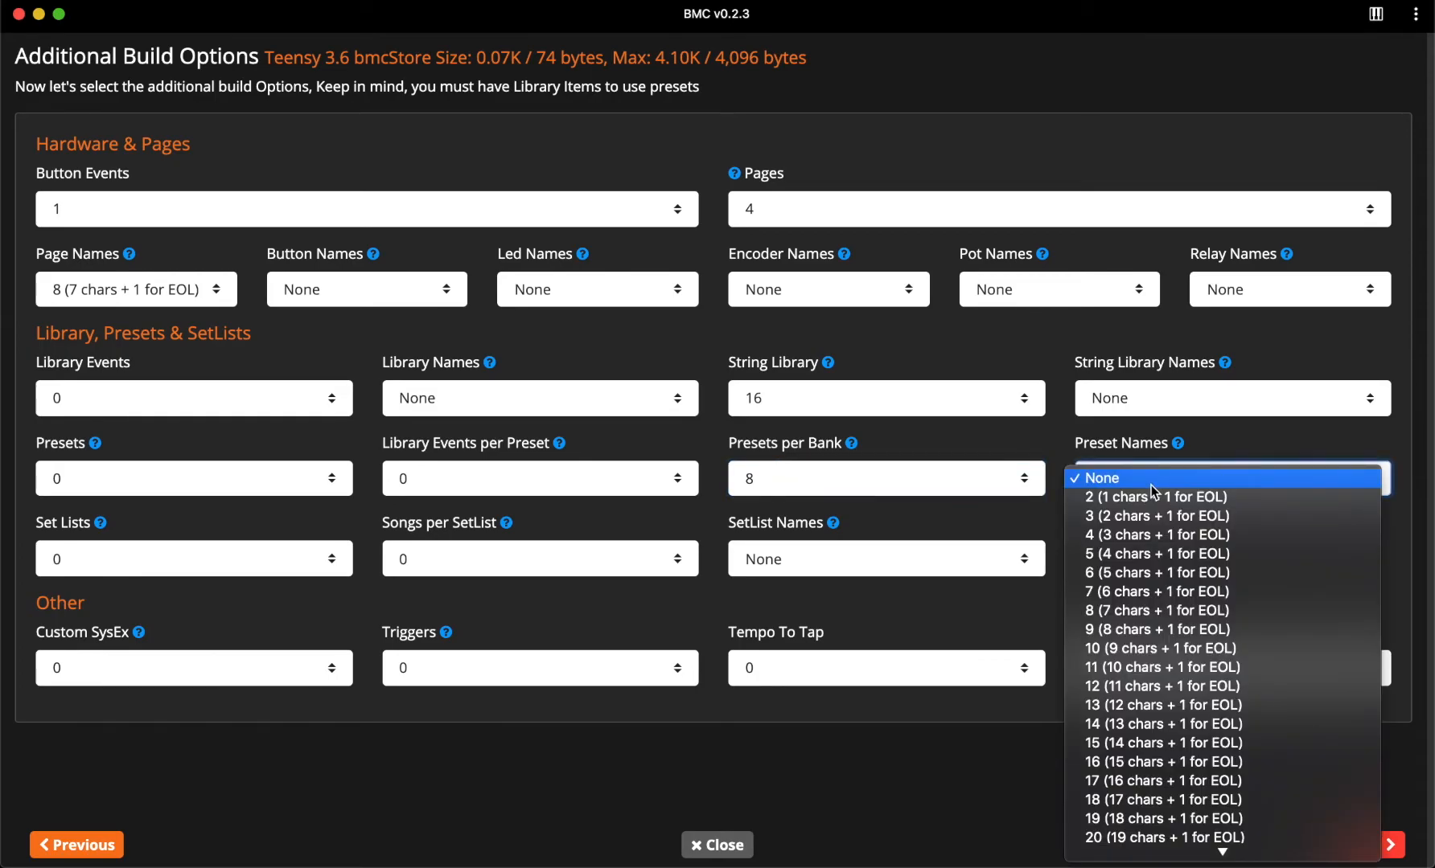
left_click(1151, 485)
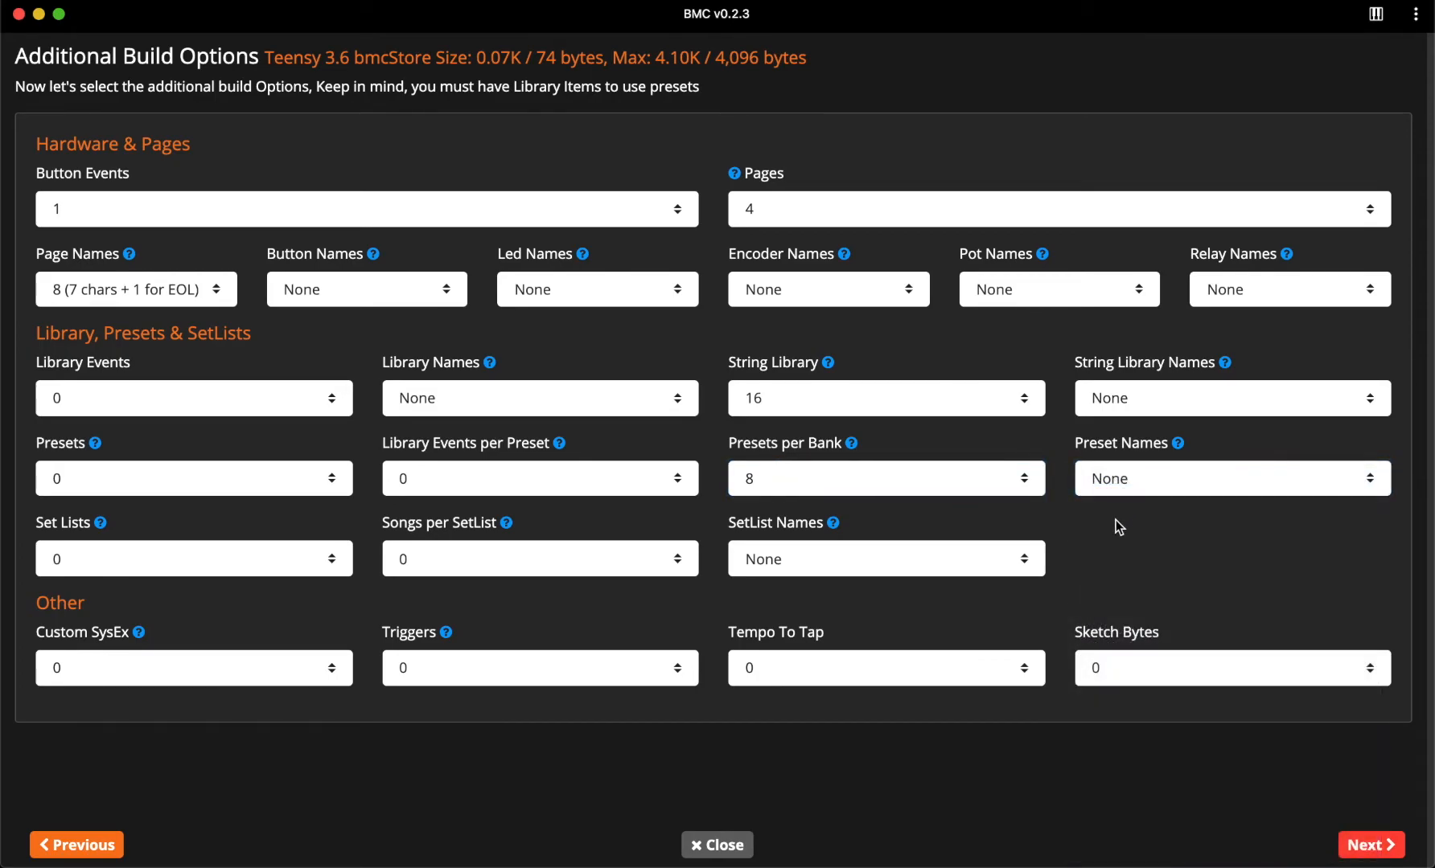
- Review the range of choices for Set Lists and for Songs per SetList
left_click(221, 558)
left_click(220, 561)
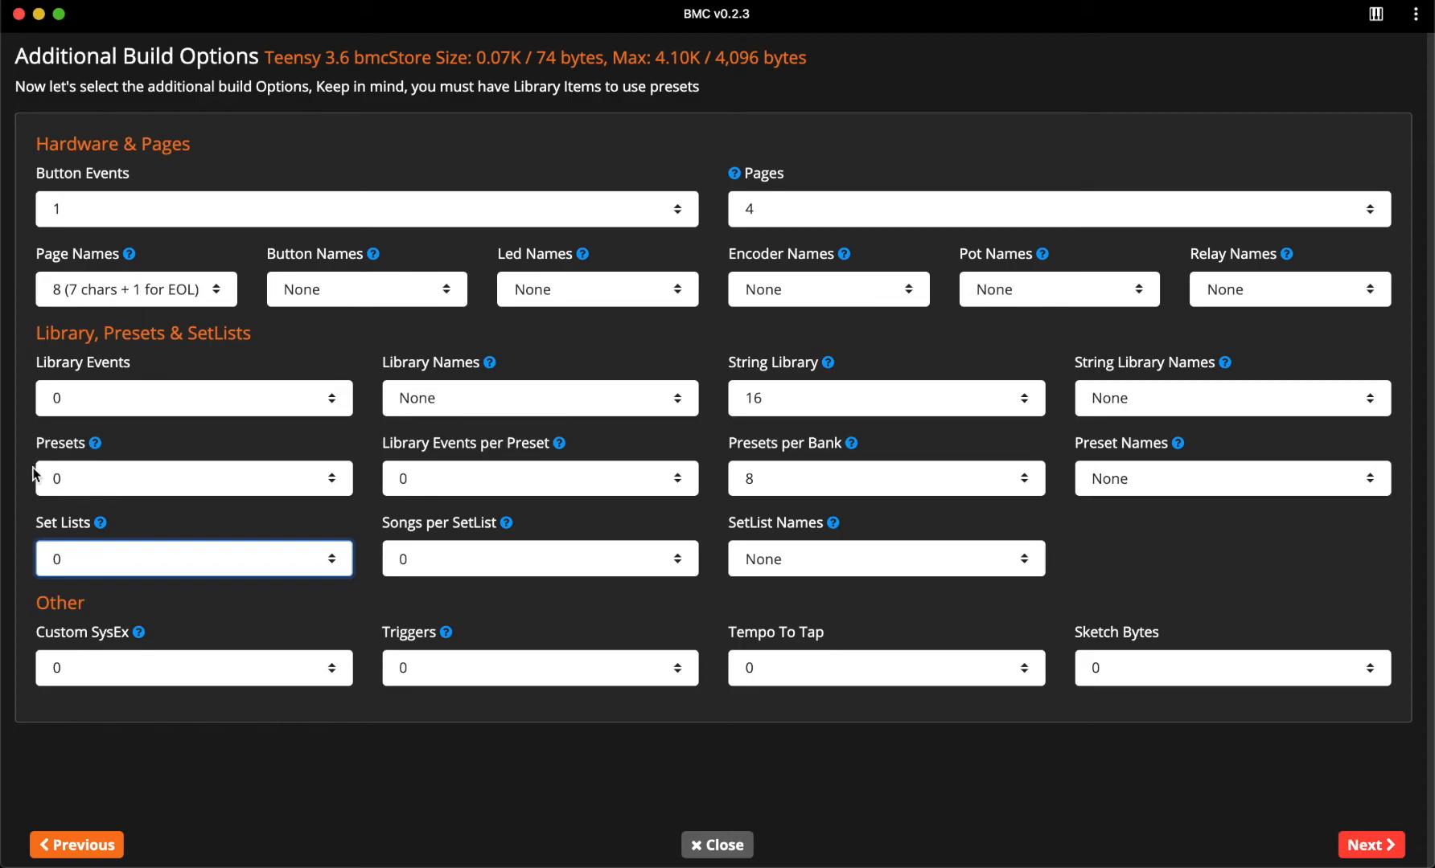
left_click(448, 560)
left_click(260, 571)
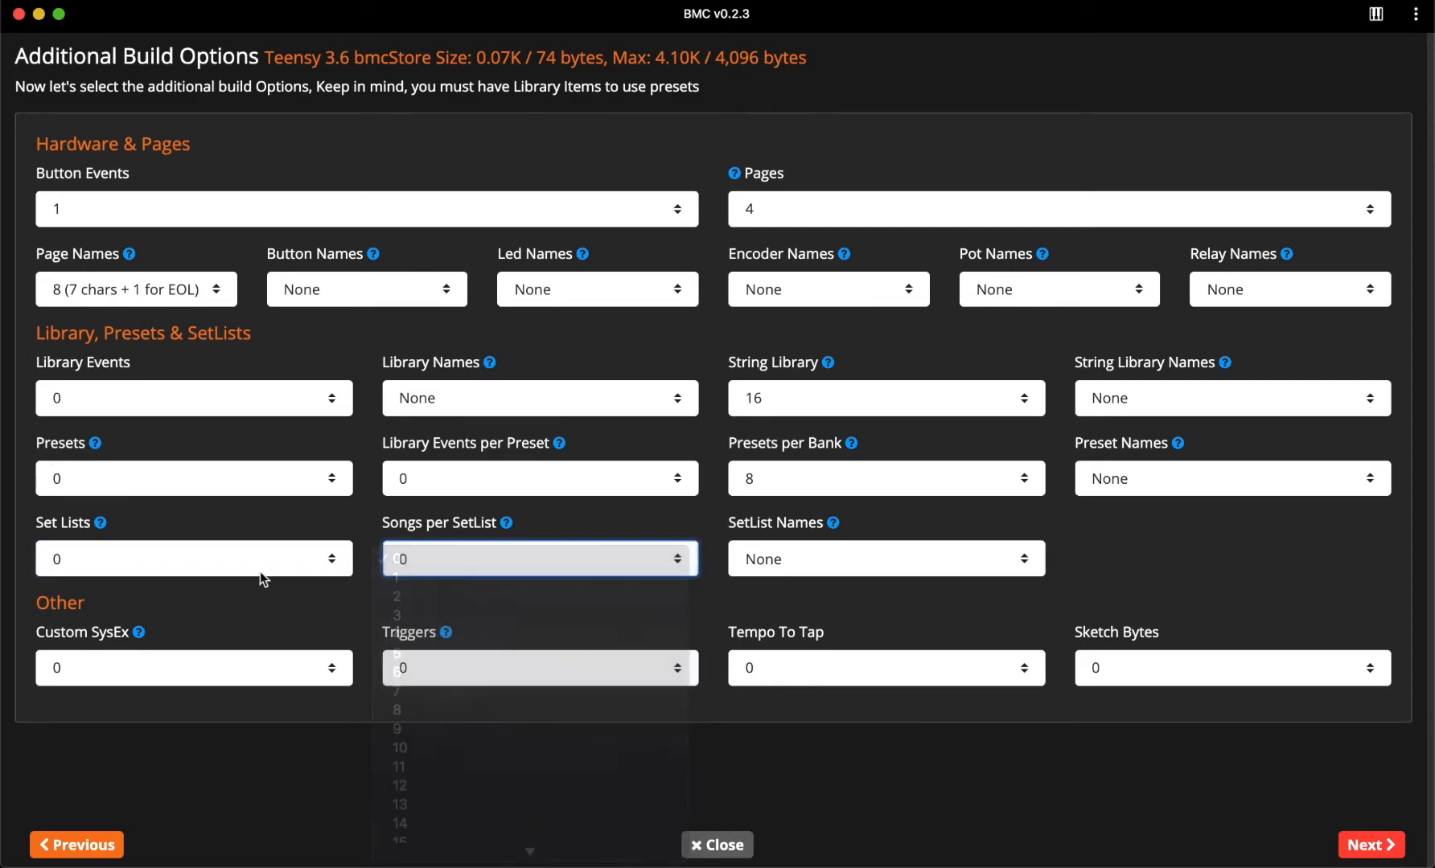
left_click(259, 571)
scroll(260, 572, "down", 5)
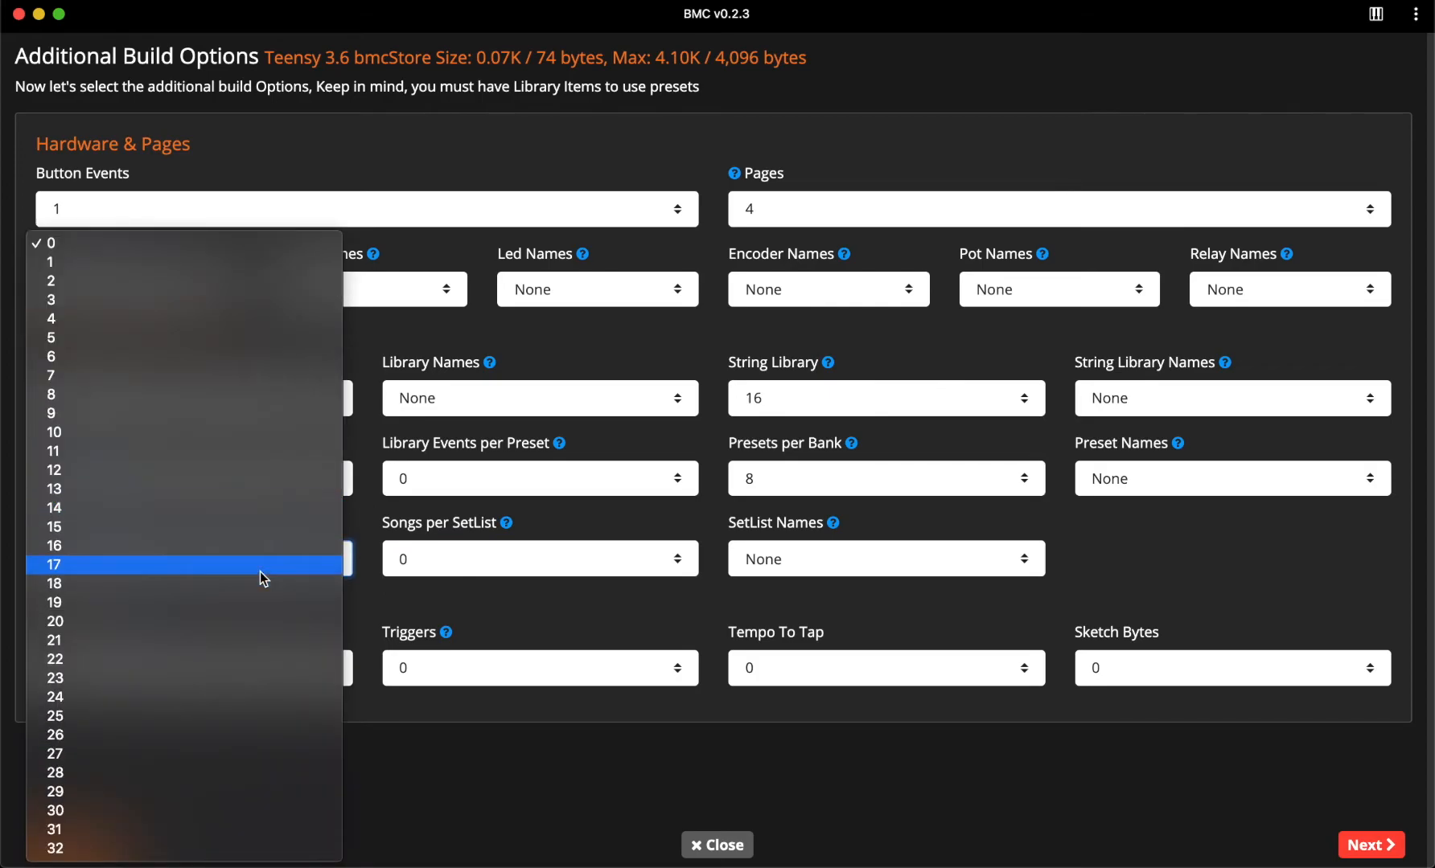
left_click(405, 521)
left_click(437, 554)
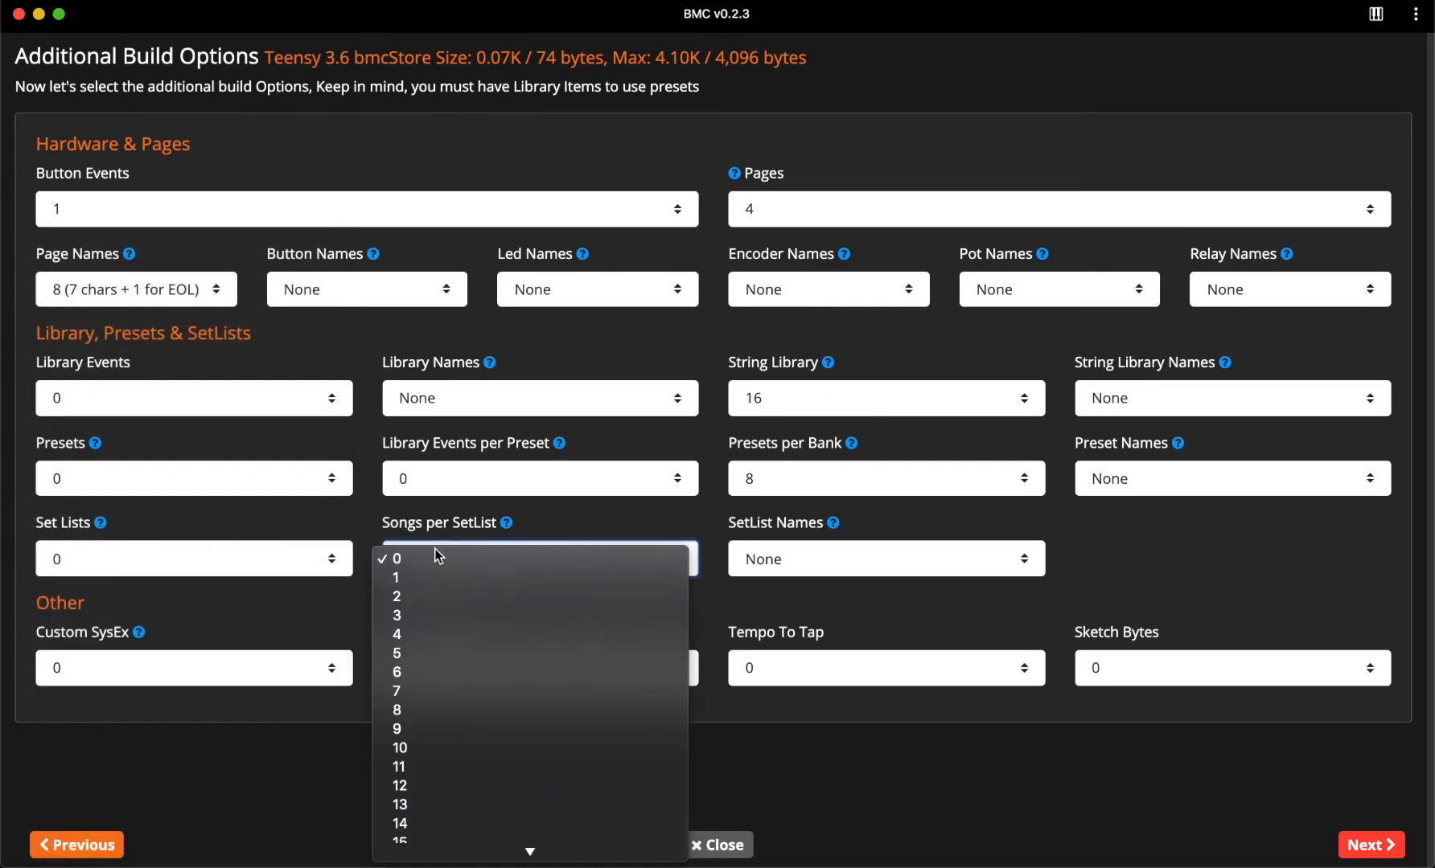
scroll(435, 550, "down", 5)
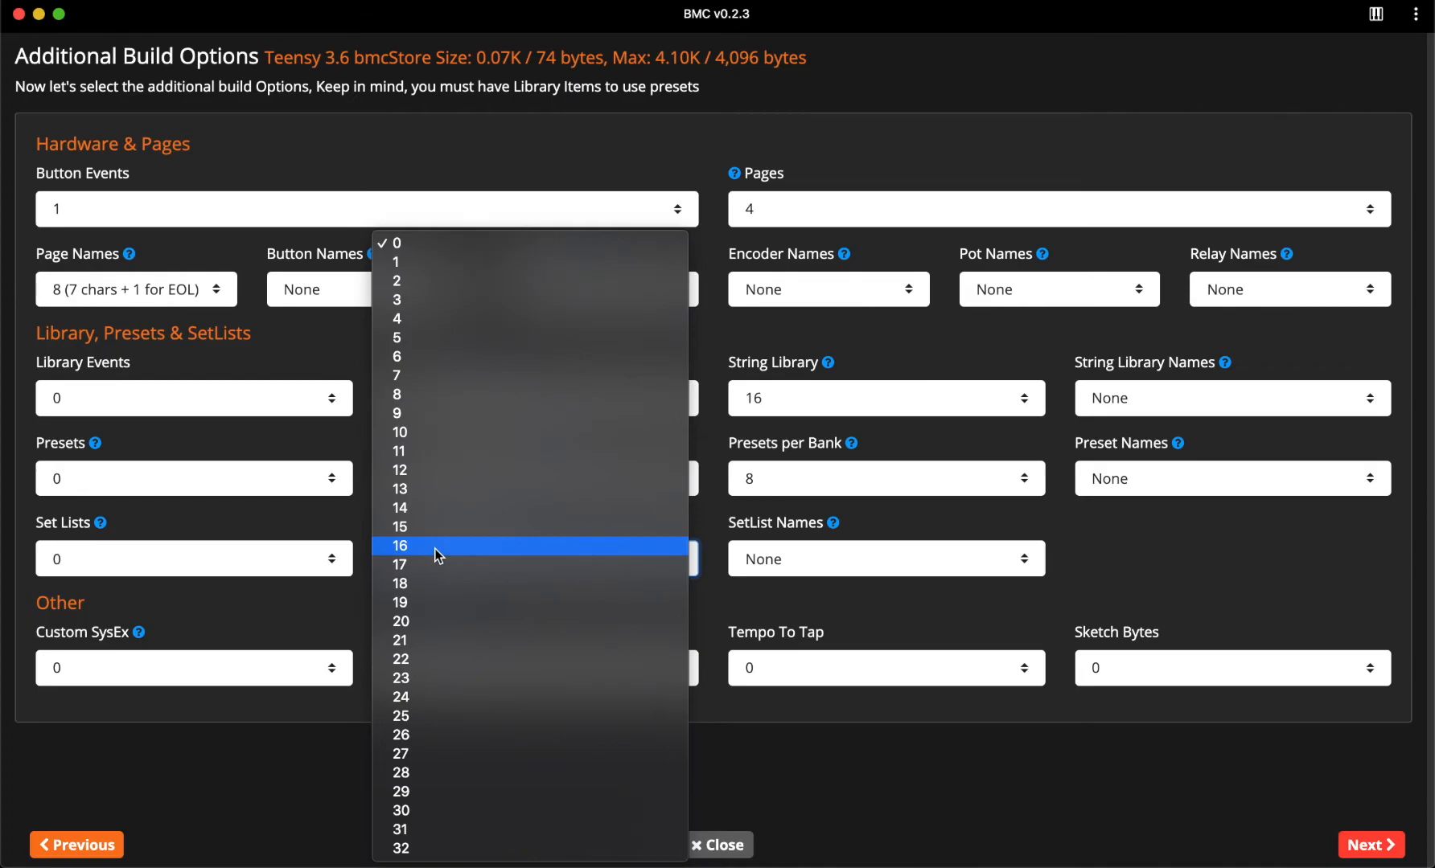
left_click(304, 512)
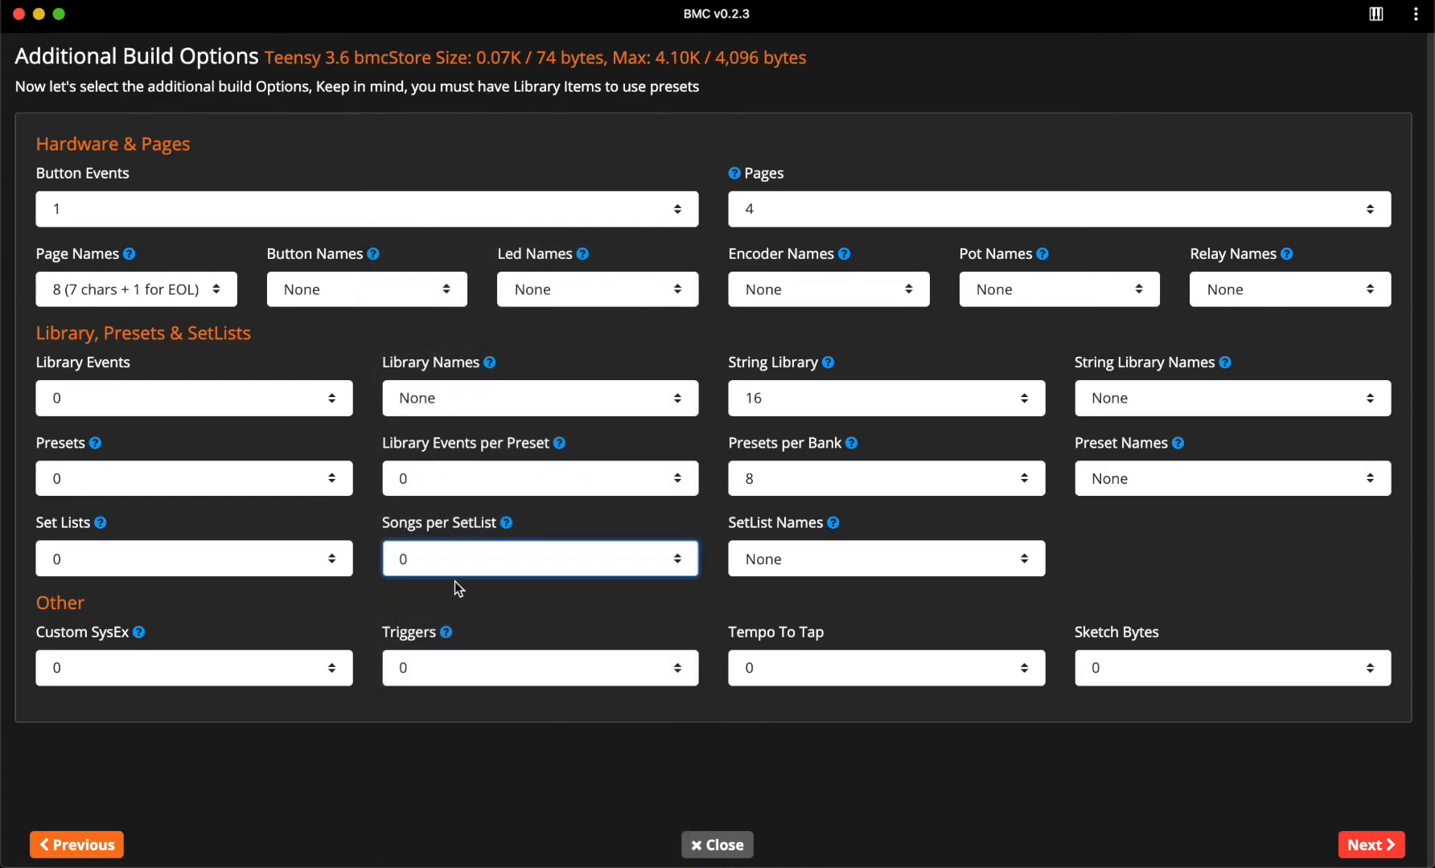
- Look through the available counts for Songs per SetList
left_click(457, 557)
scroll(452, 554, "down", 5)
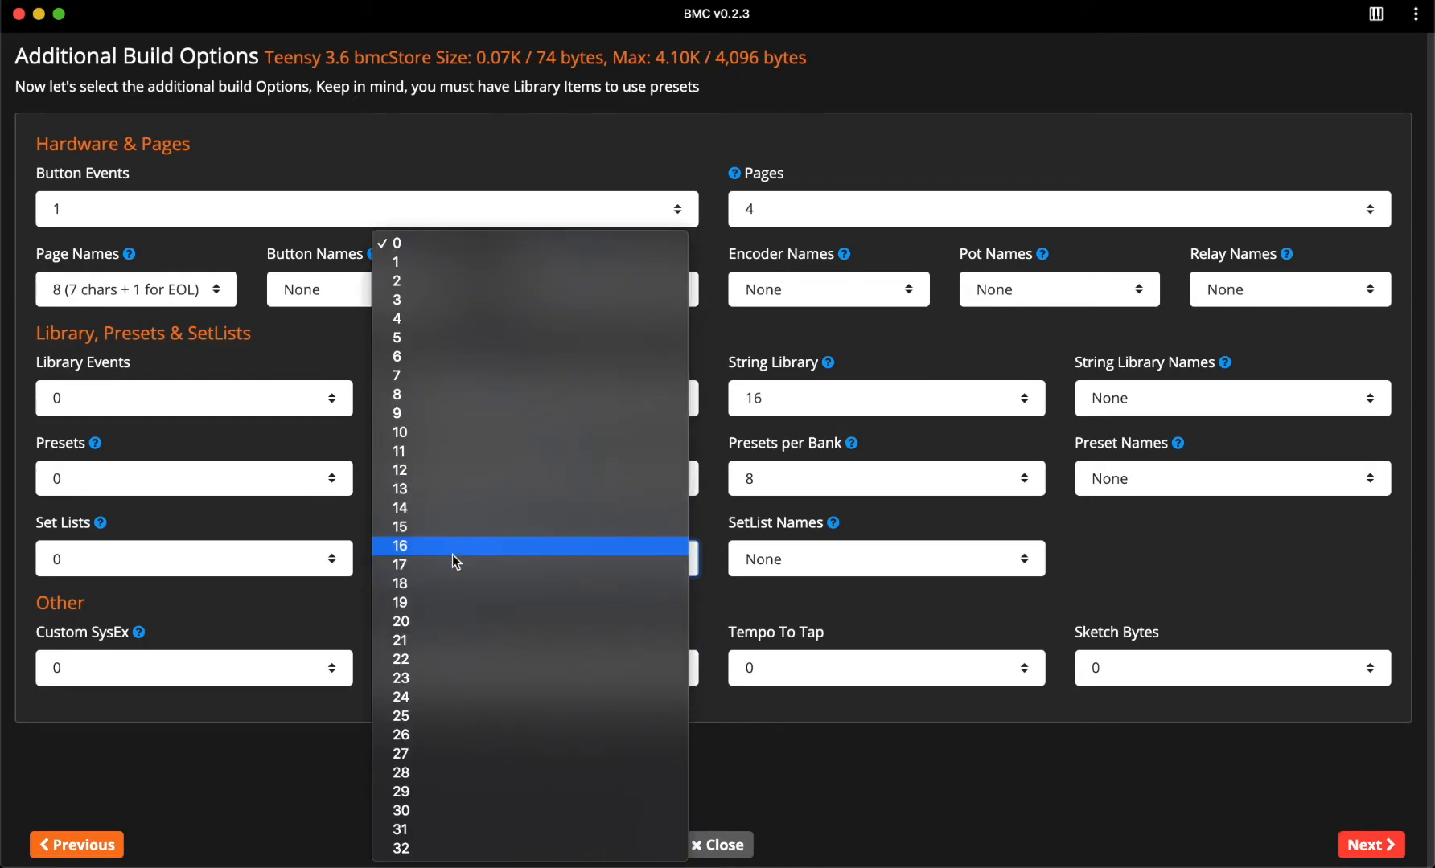
left_click(312, 523)
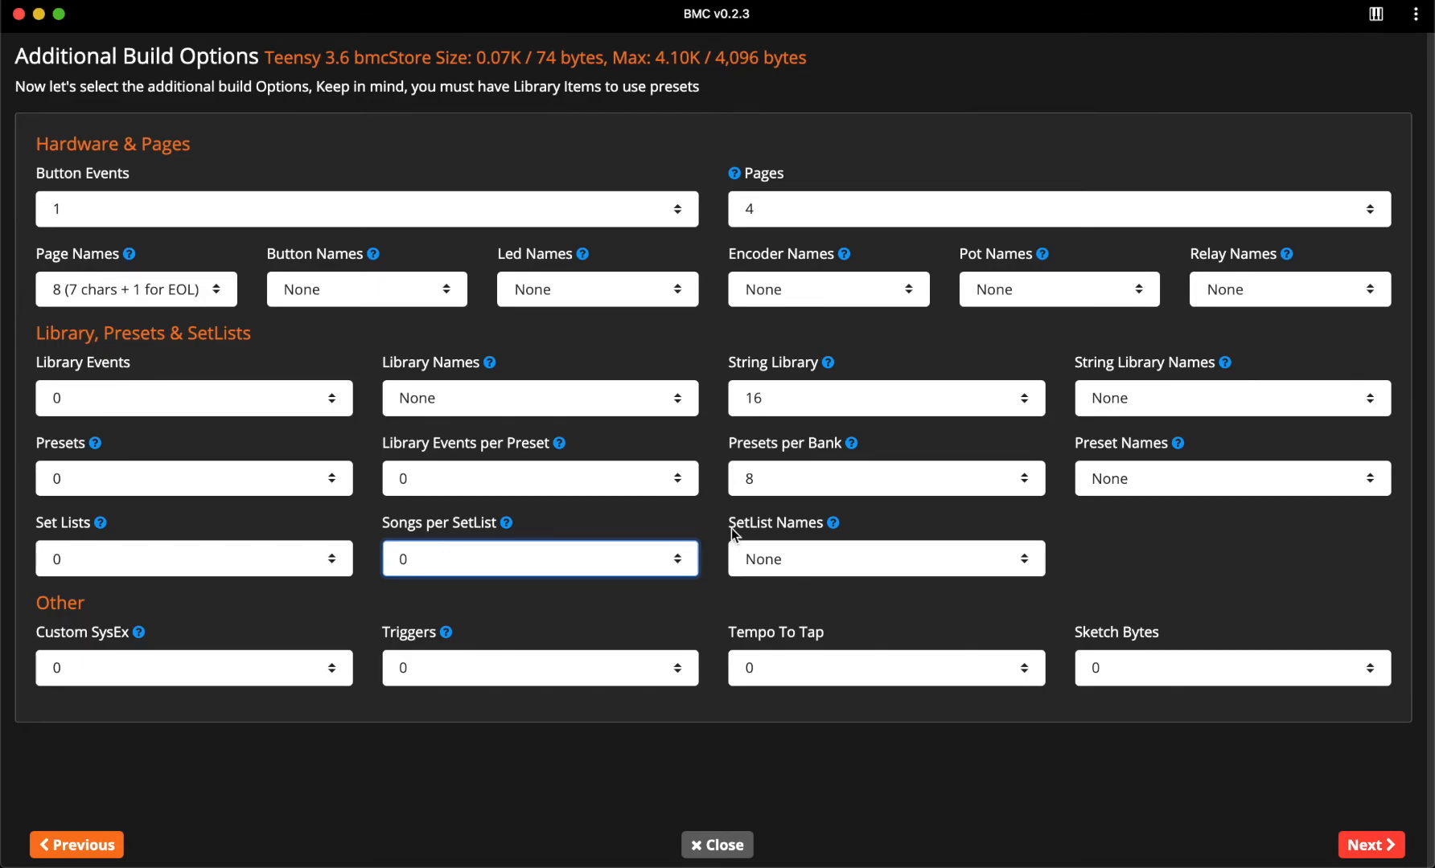
- Review the range of choices for Custom SysEx and for Triggers
left_click(221, 666)
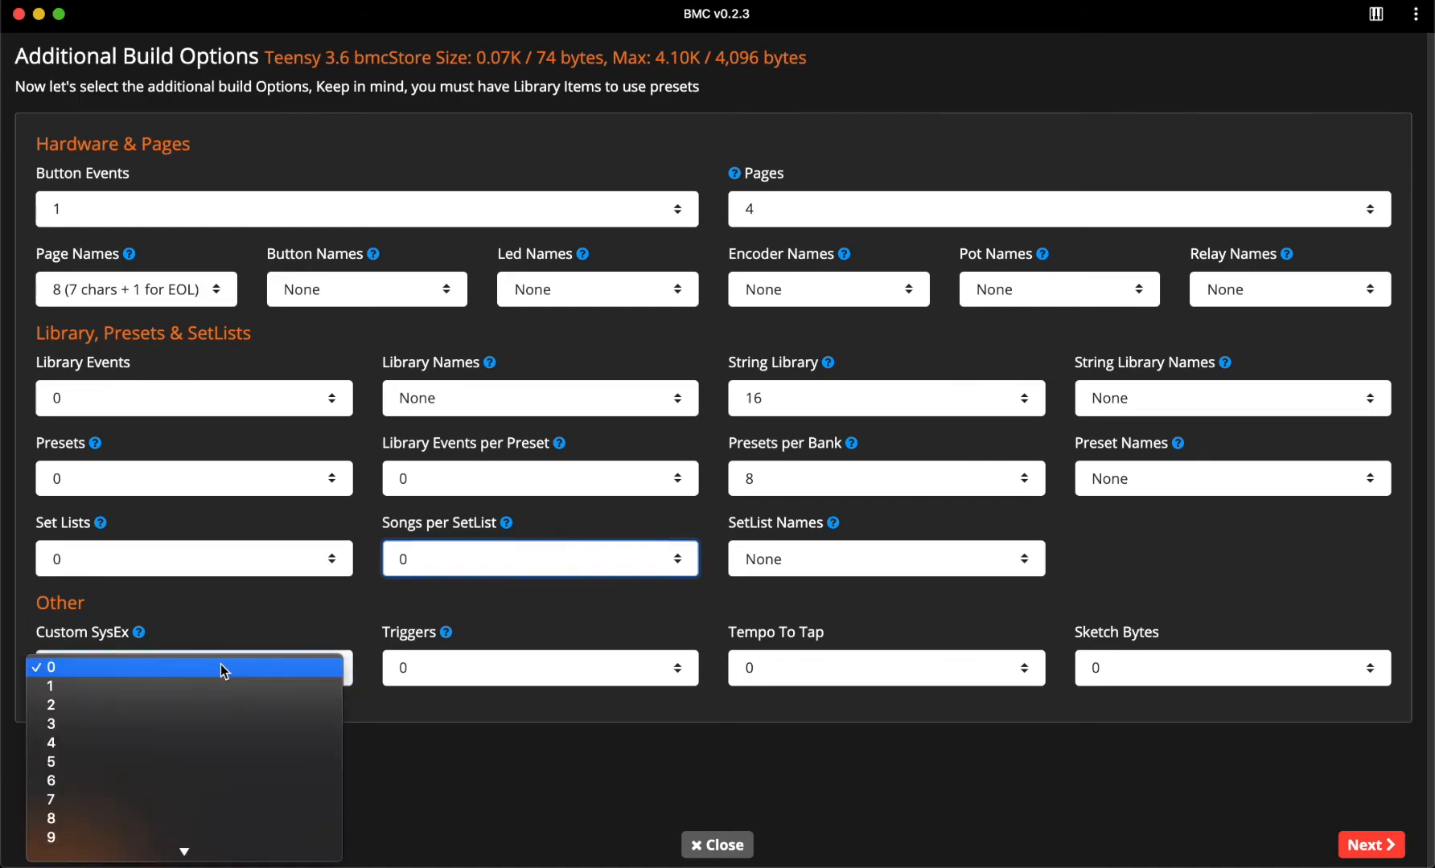
scroll(222, 666, "down", 10)
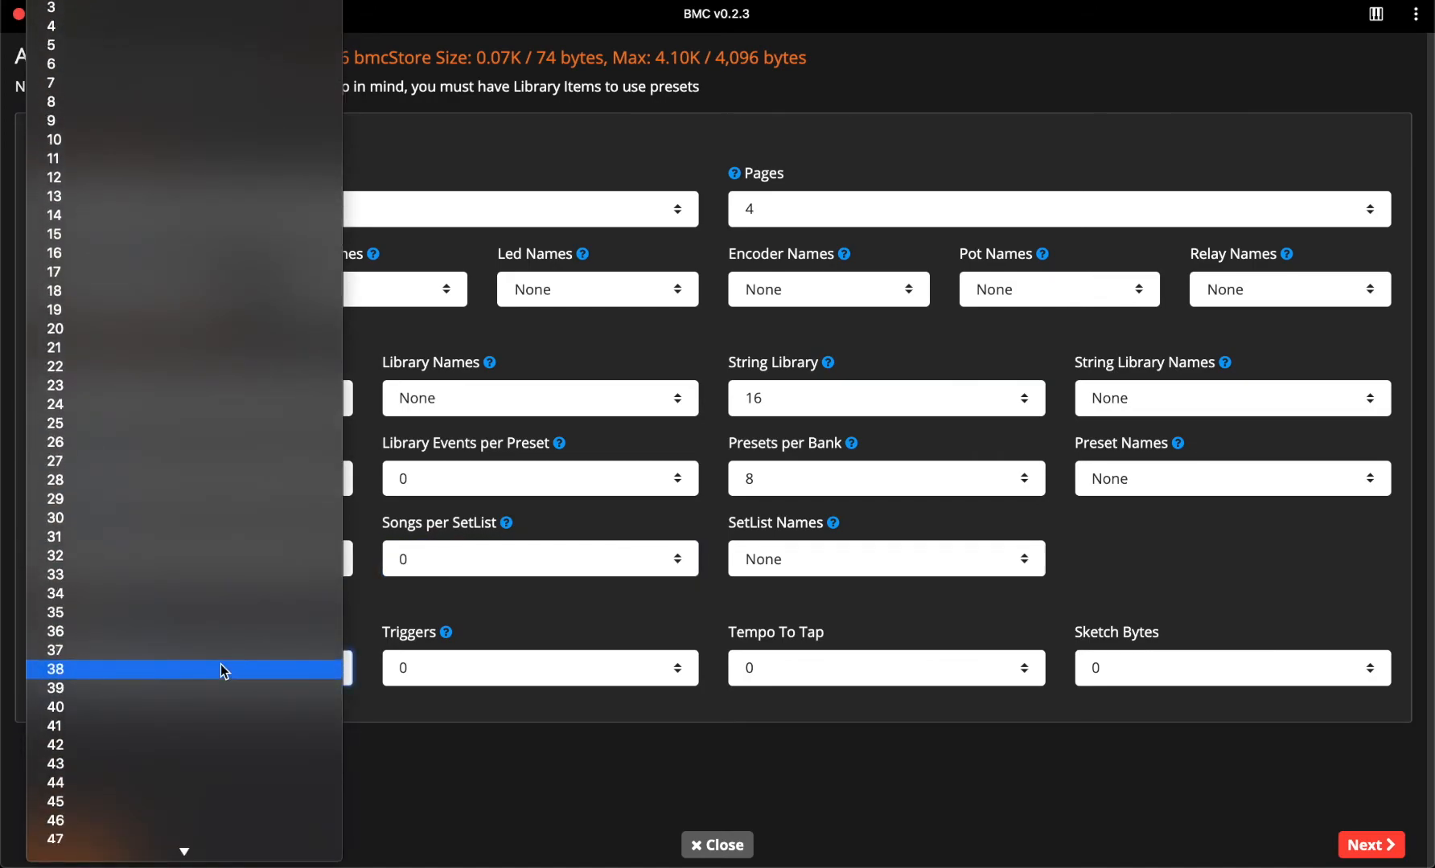
scroll(221, 671, "down", 20)
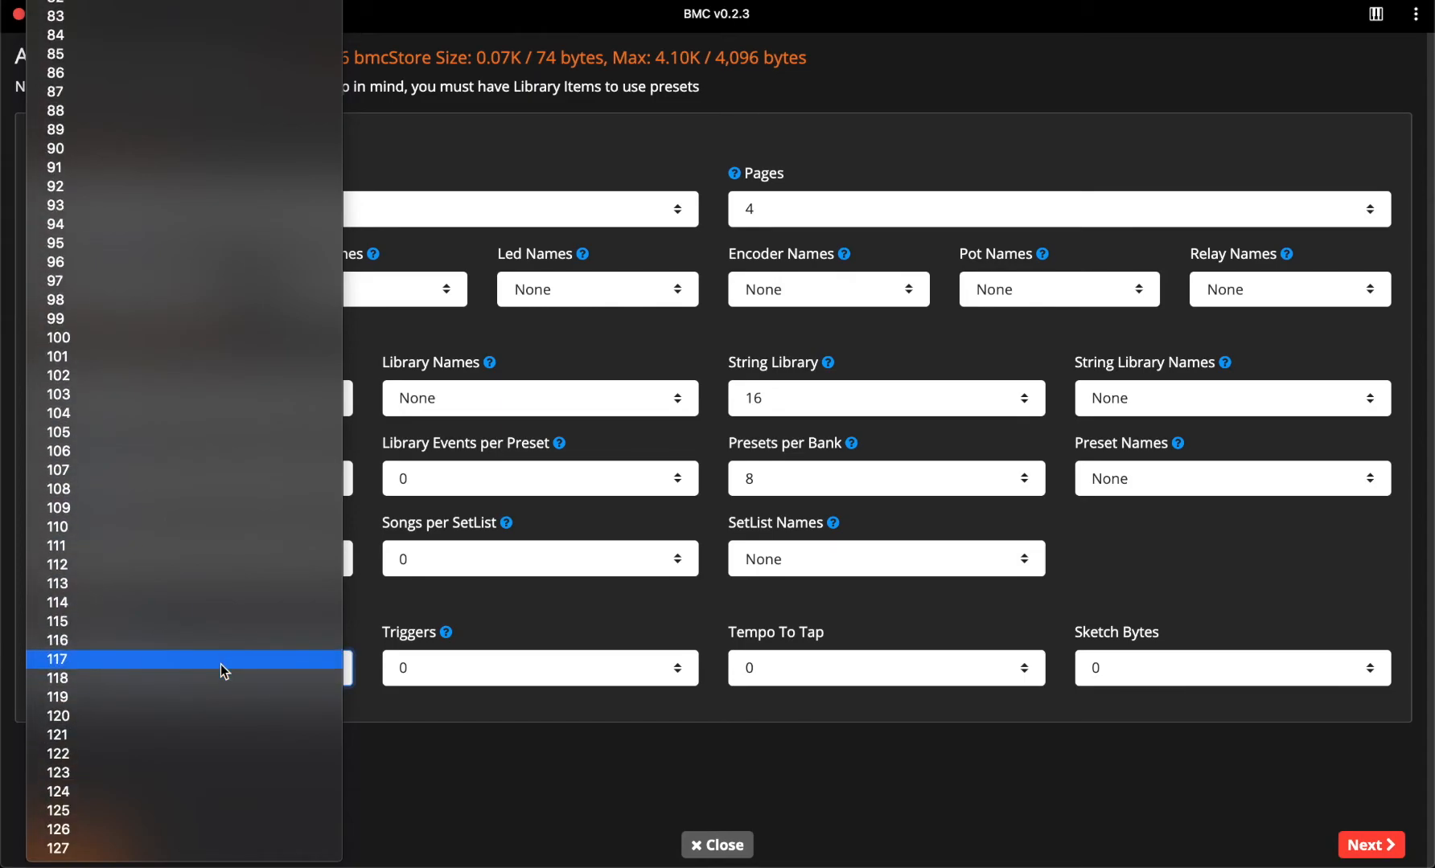
scroll(221, 664, "up", 20)
left_click(624, 769)
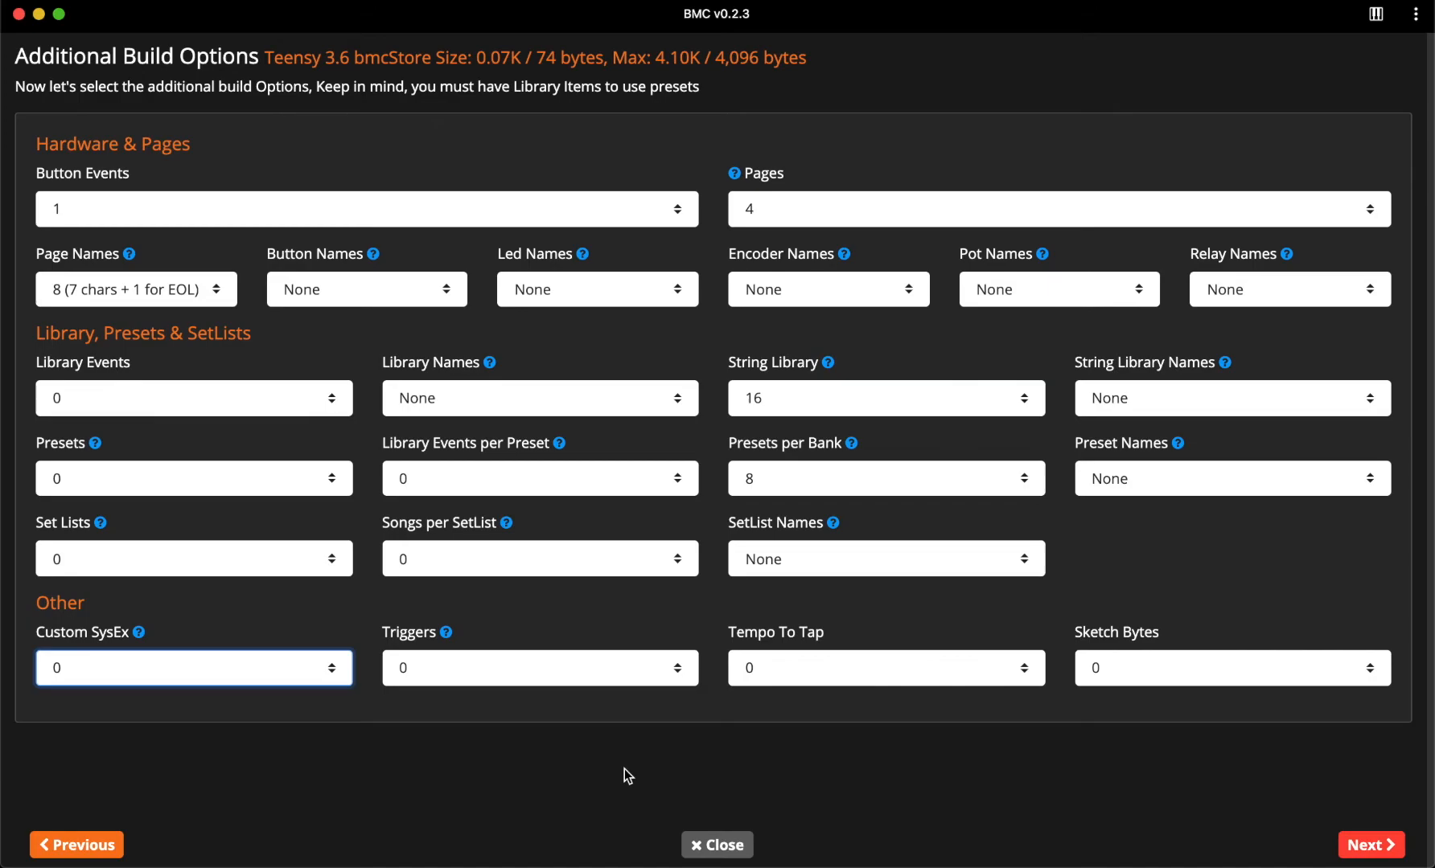
left_click(590, 671)
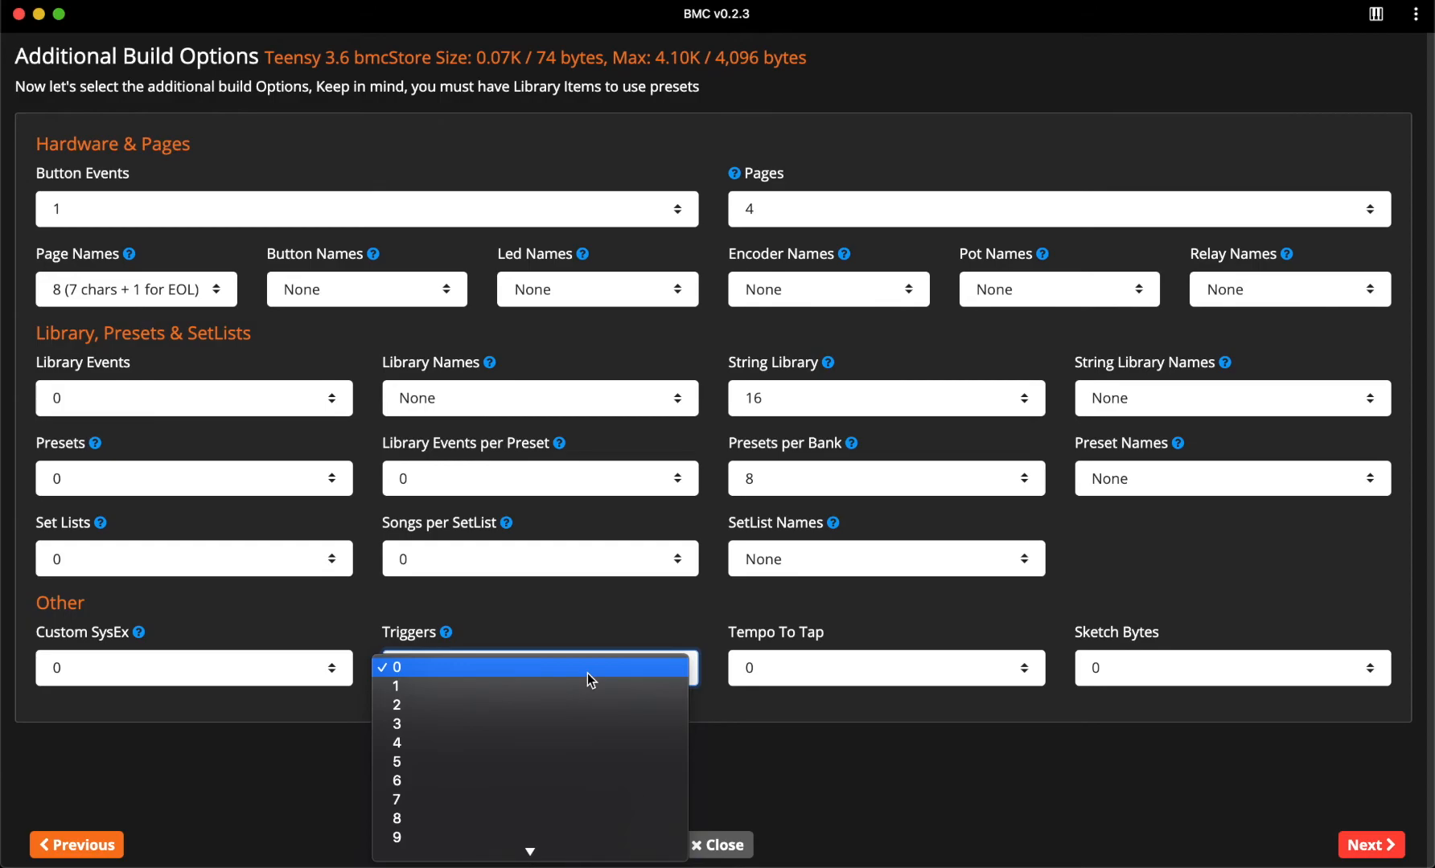
left_click(585, 613)
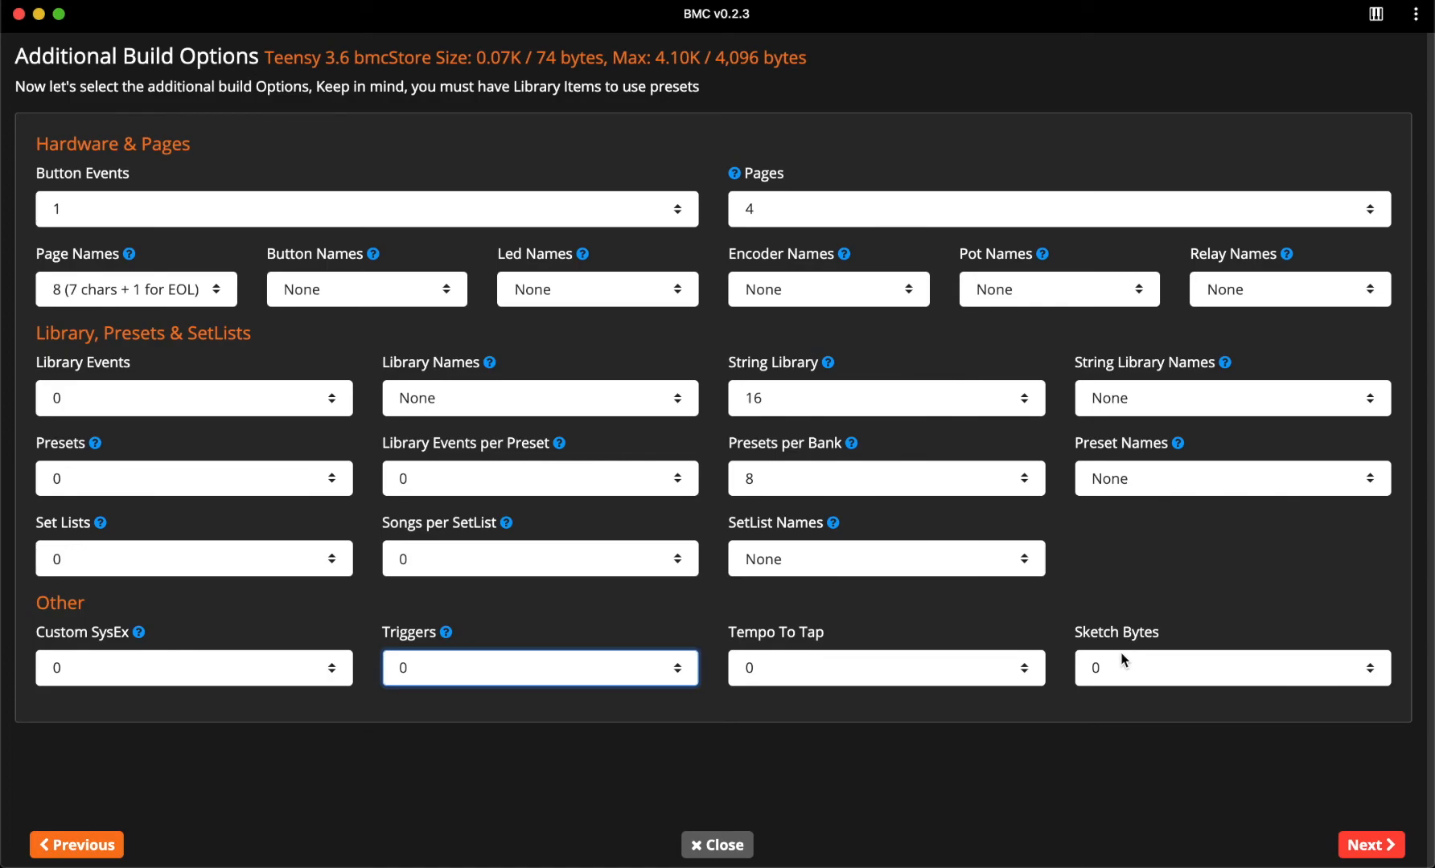
- Set Sketch Bytes to 1 and name Sketch Byte 0 "Brightness"
left_click(1124, 661)
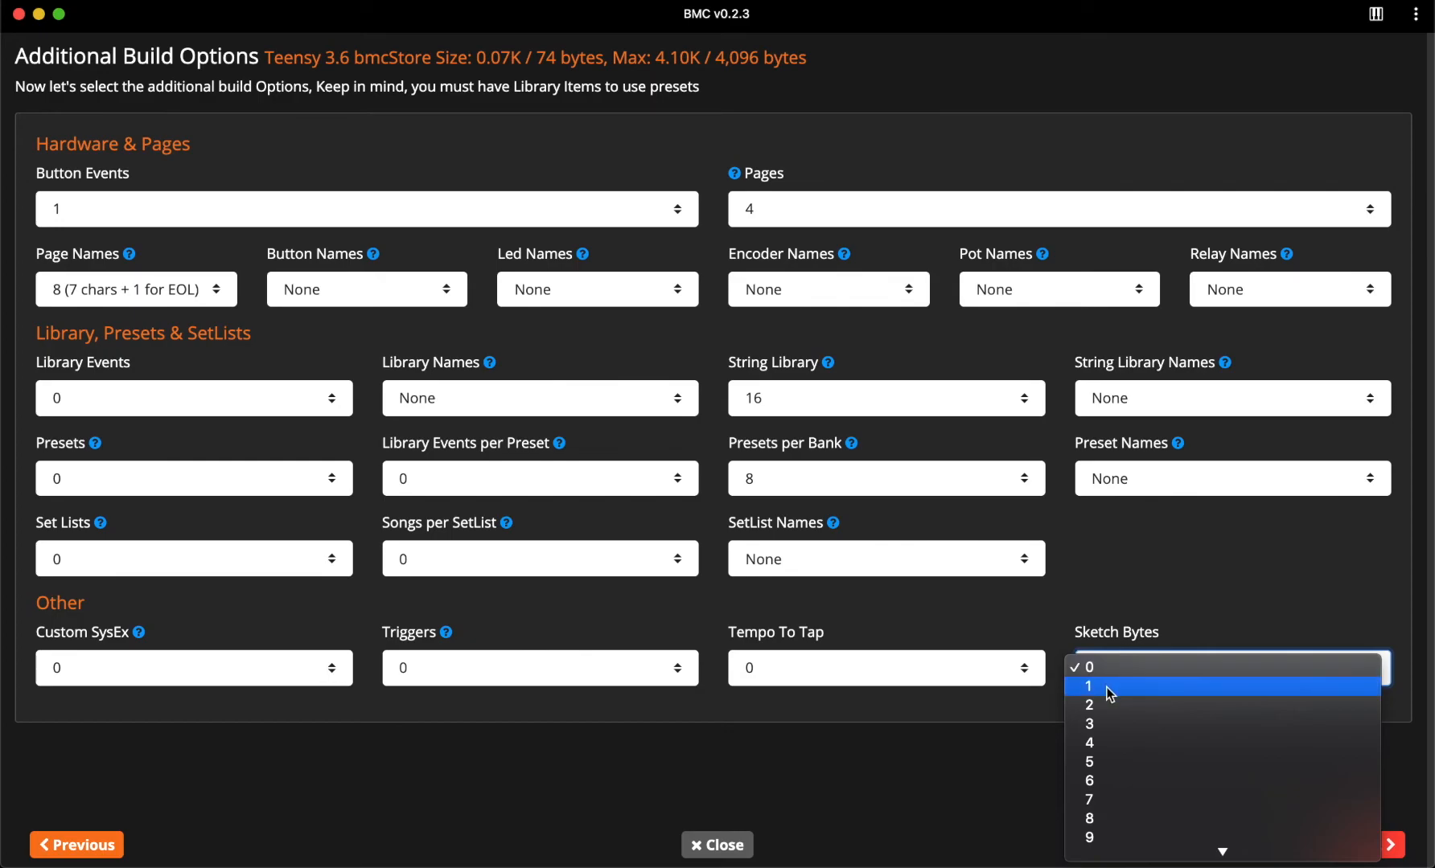
left_click(1110, 688)
scroll(1088, 595, "down", 4)
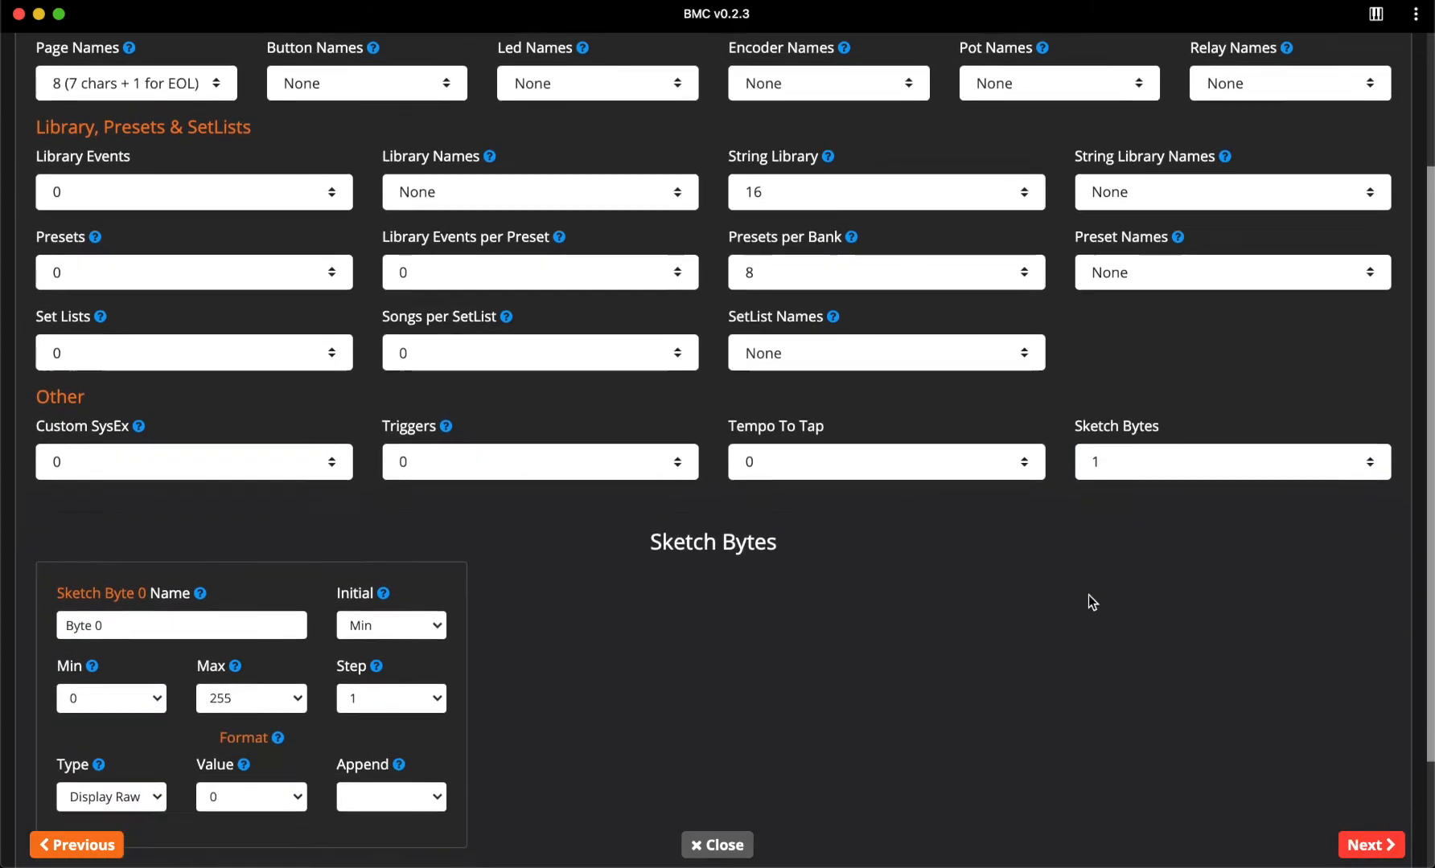
left_click(189, 496)
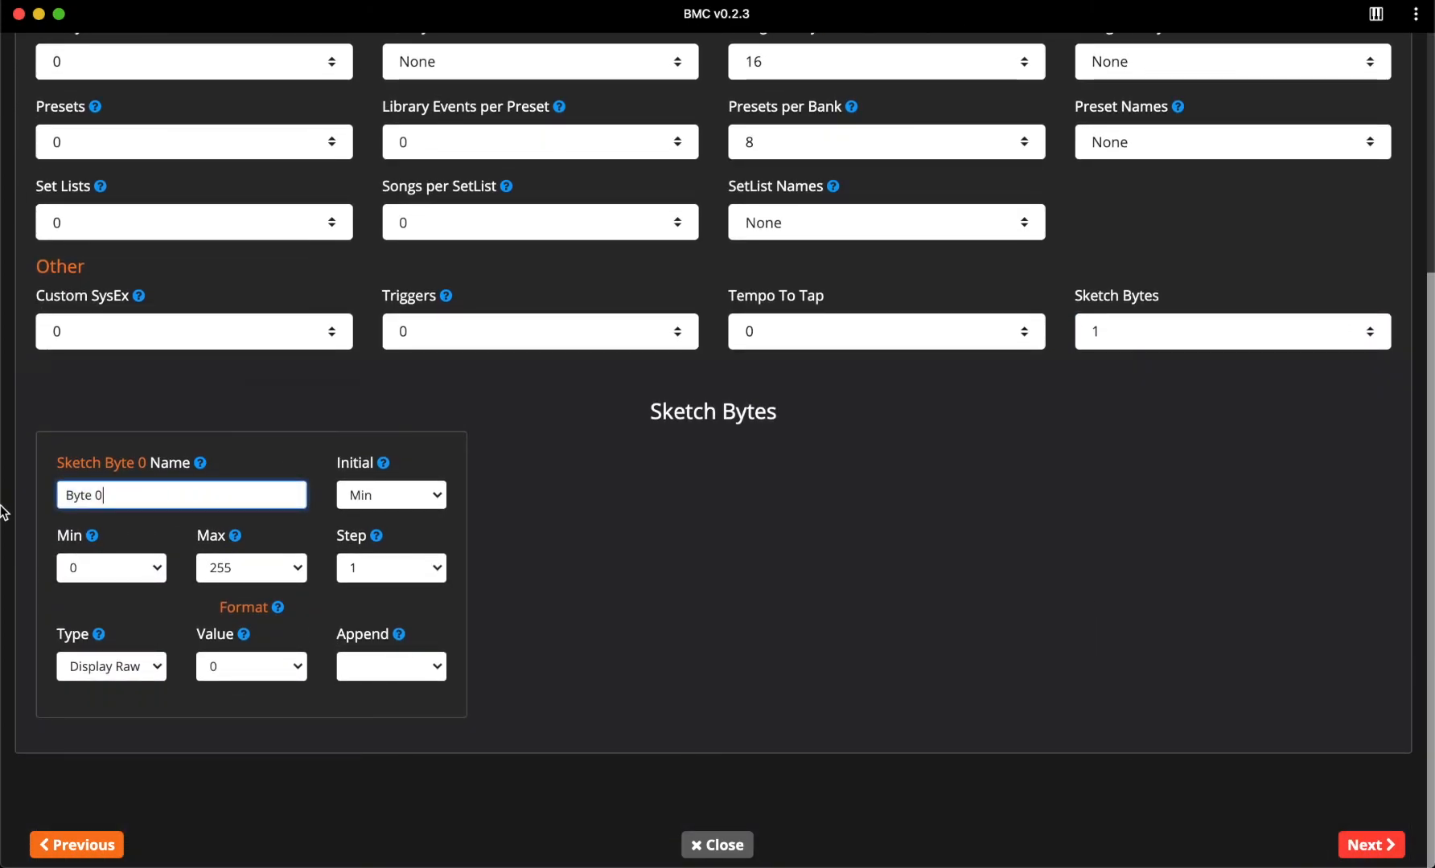
key("super+a")
type("Br")
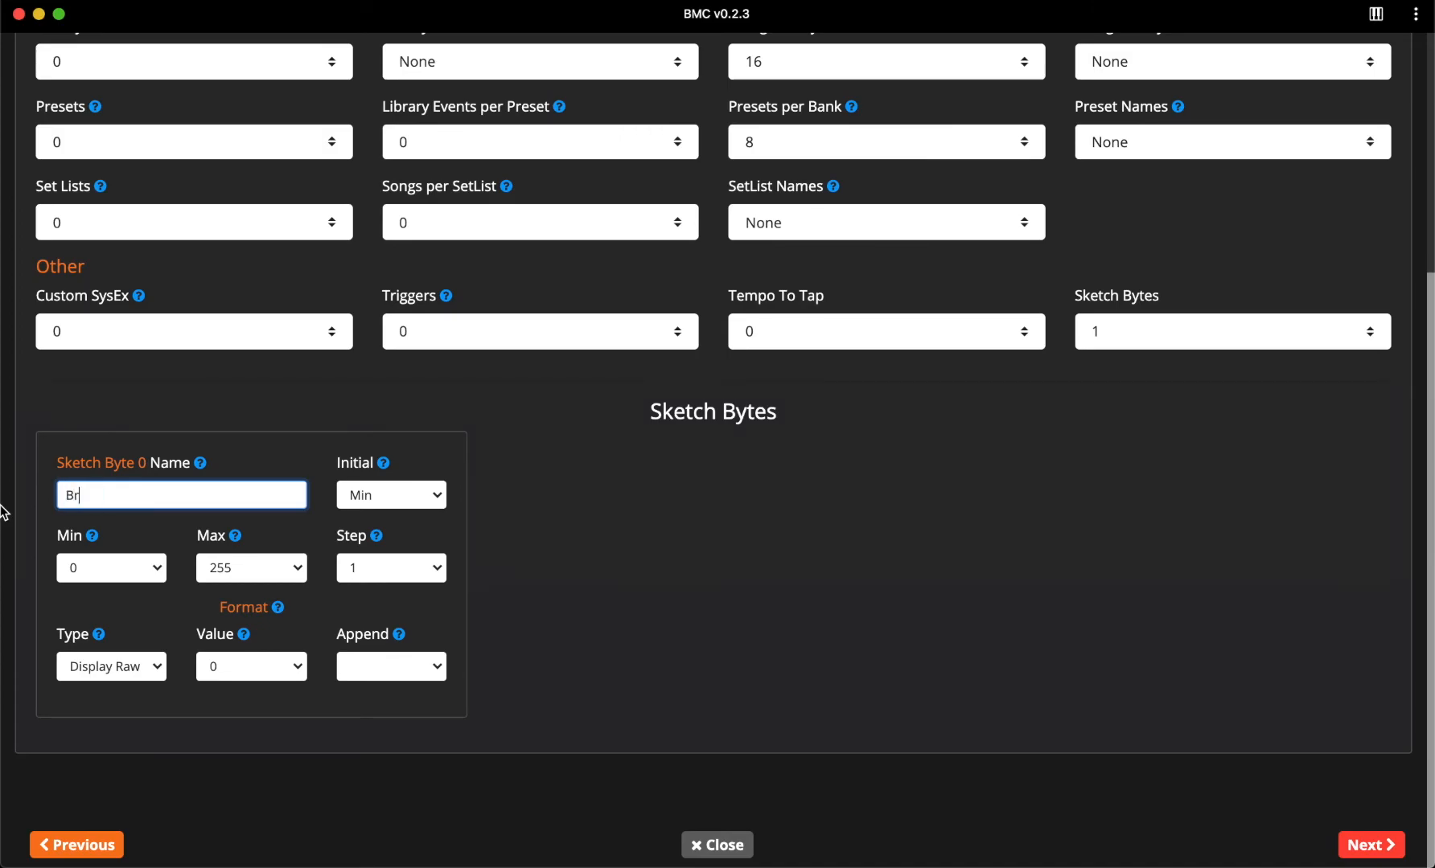
type("ightness")
- Review the Initial value choices for the Brightness sketch byte and set its Min to 1 and Max to 10
left_click(375, 495)
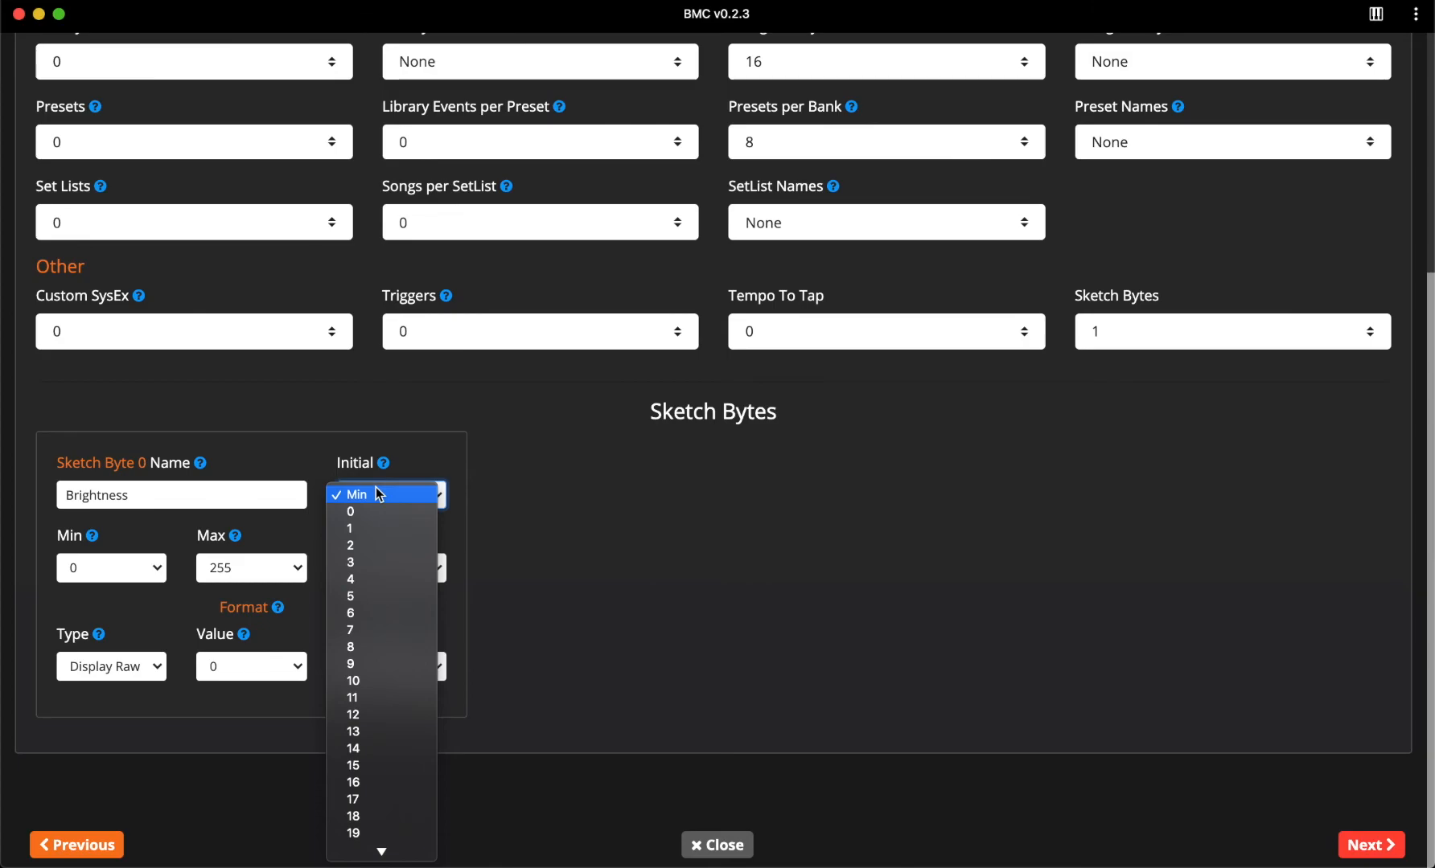
left_click(550, 544)
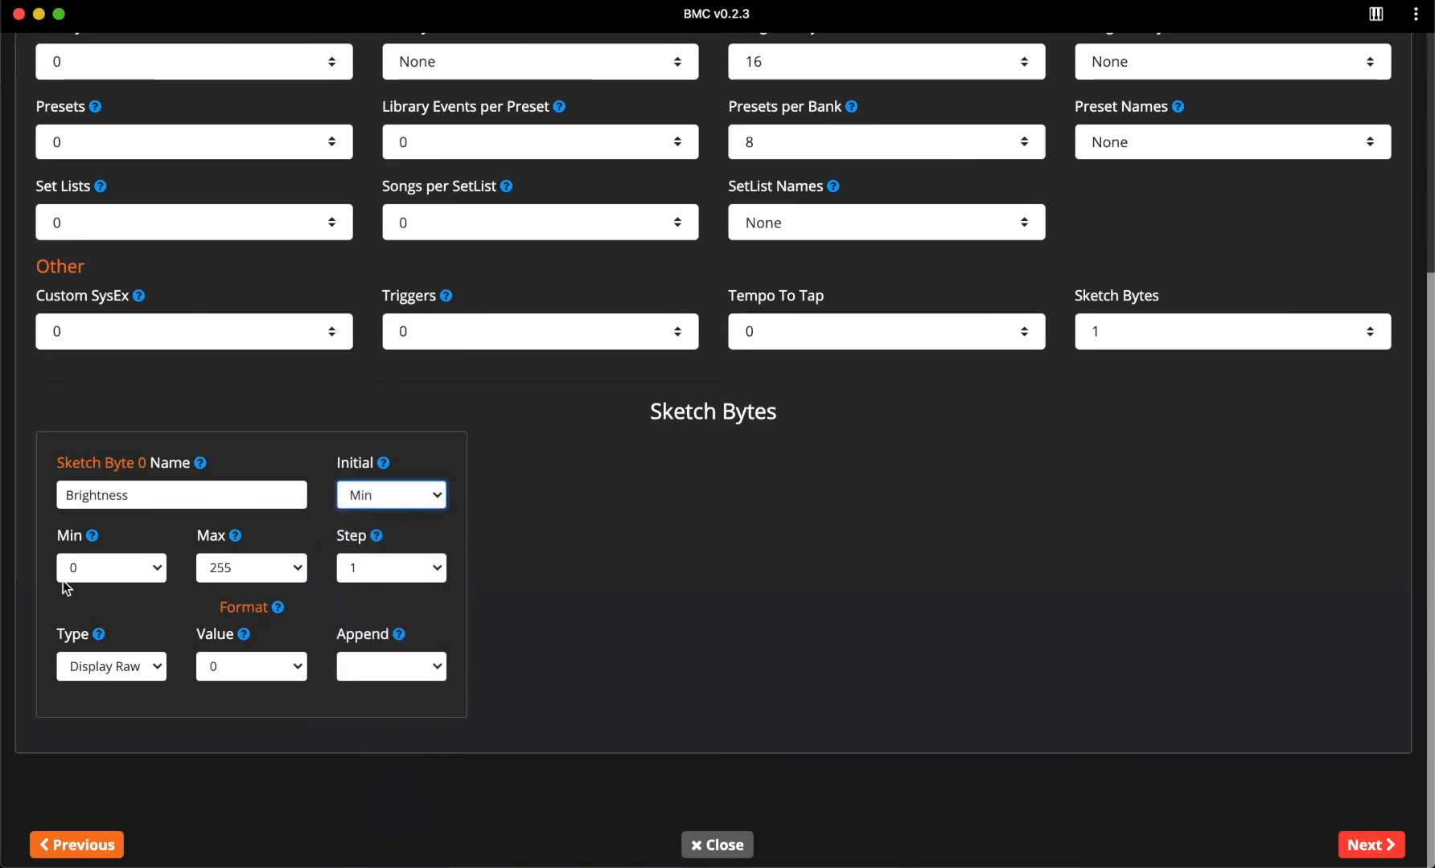
left_click(113, 573)
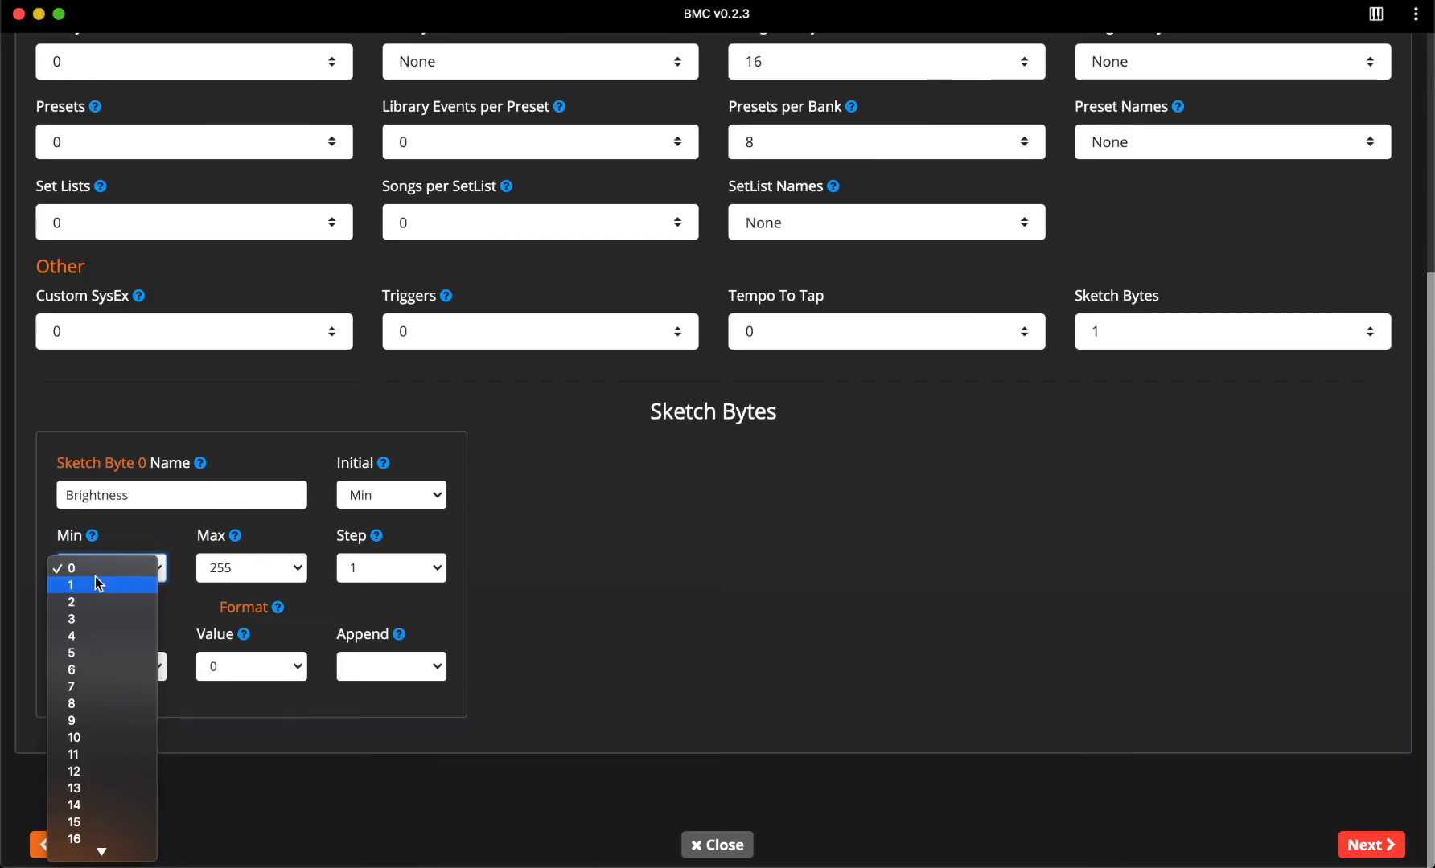
left_click(98, 583)
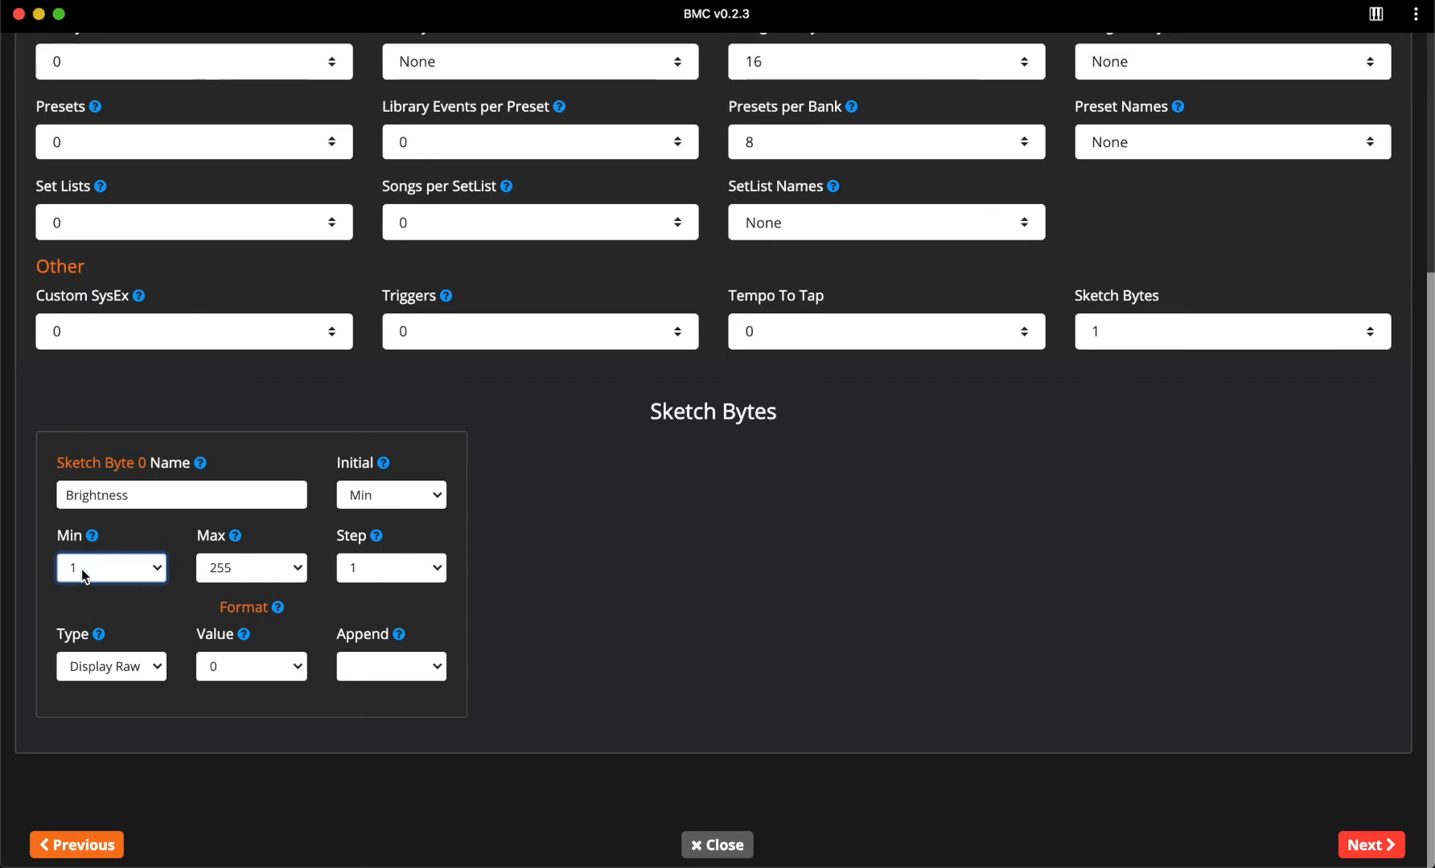
left_click(219, 564)
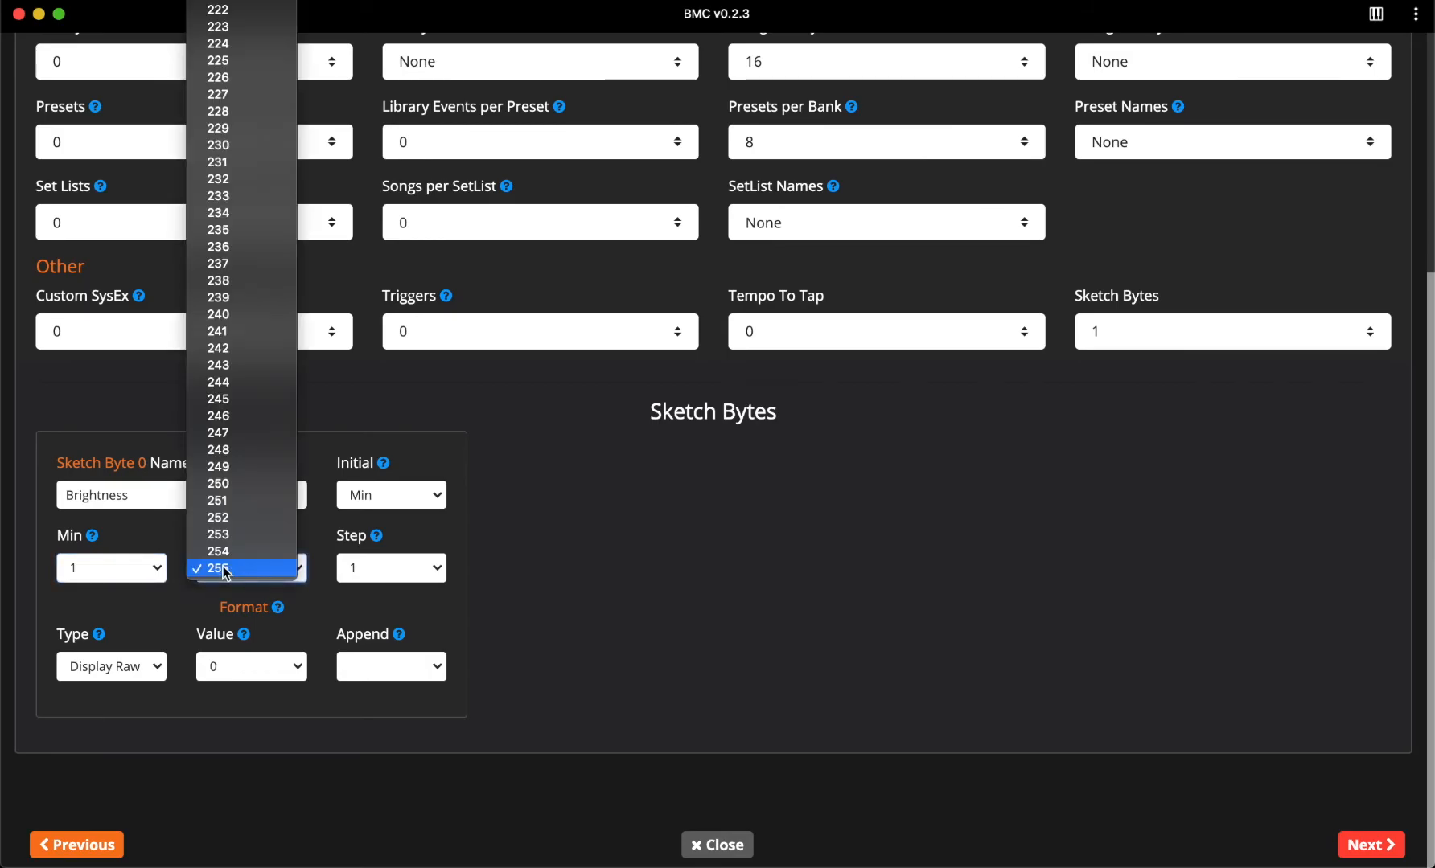
scroll(224, 555, "up", 20)
scroll(233, 346, "up", 5)
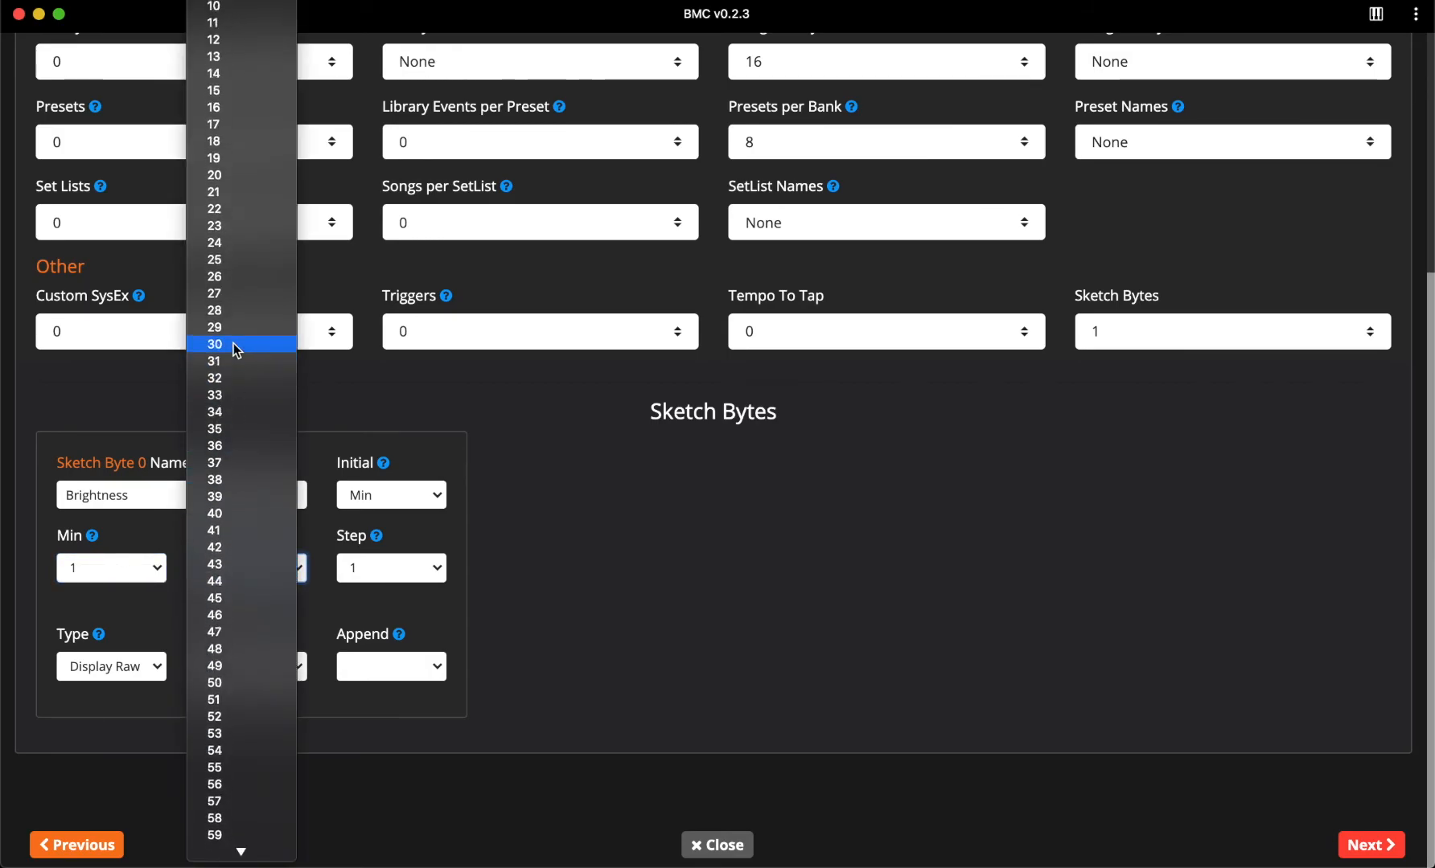
left_click(229, 168)
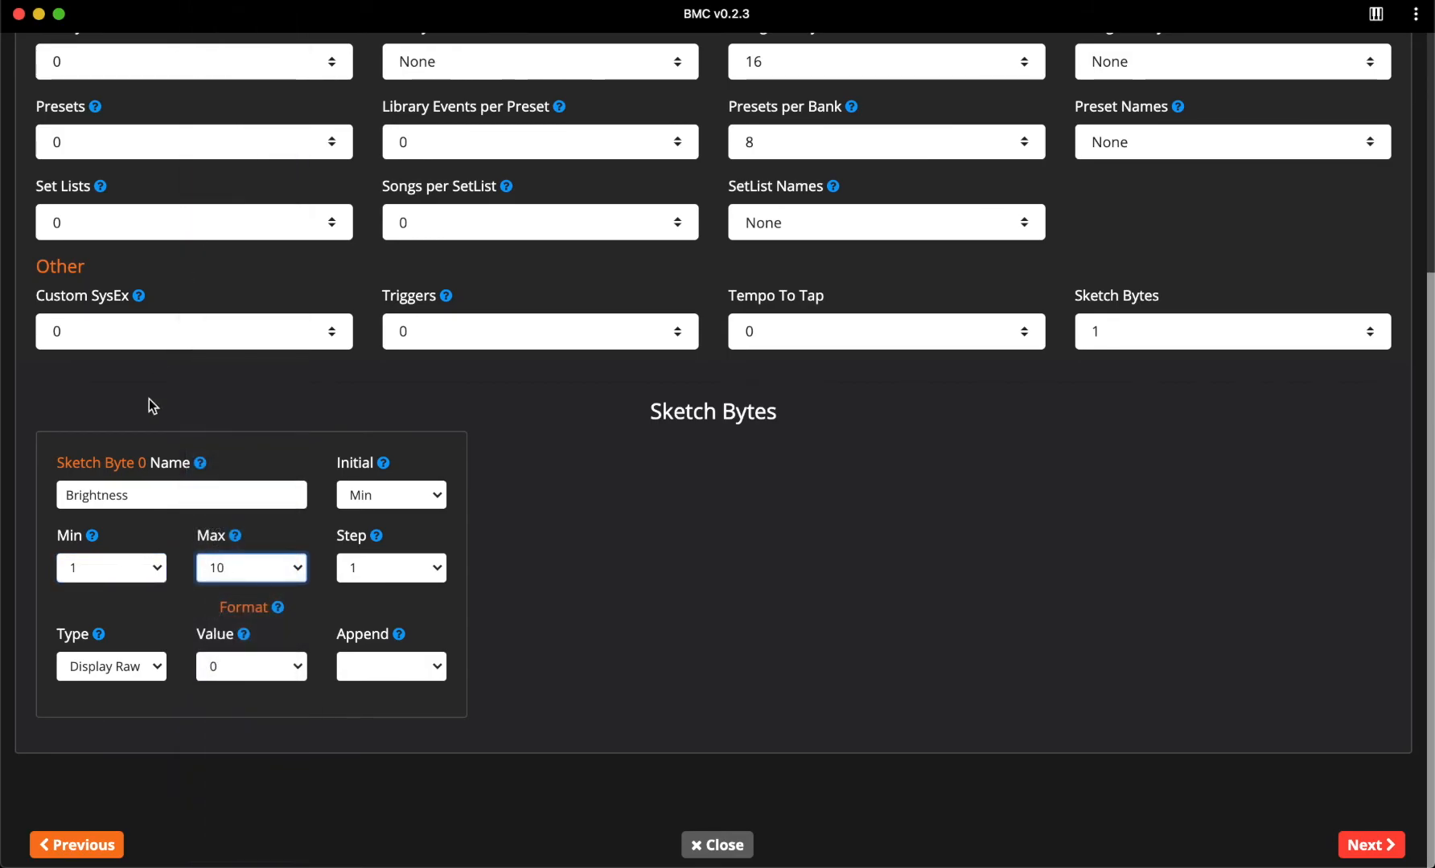
- Review the Step choices for the Brightness sketch byte and set its format Type to Add Value
left_click(367, 567)
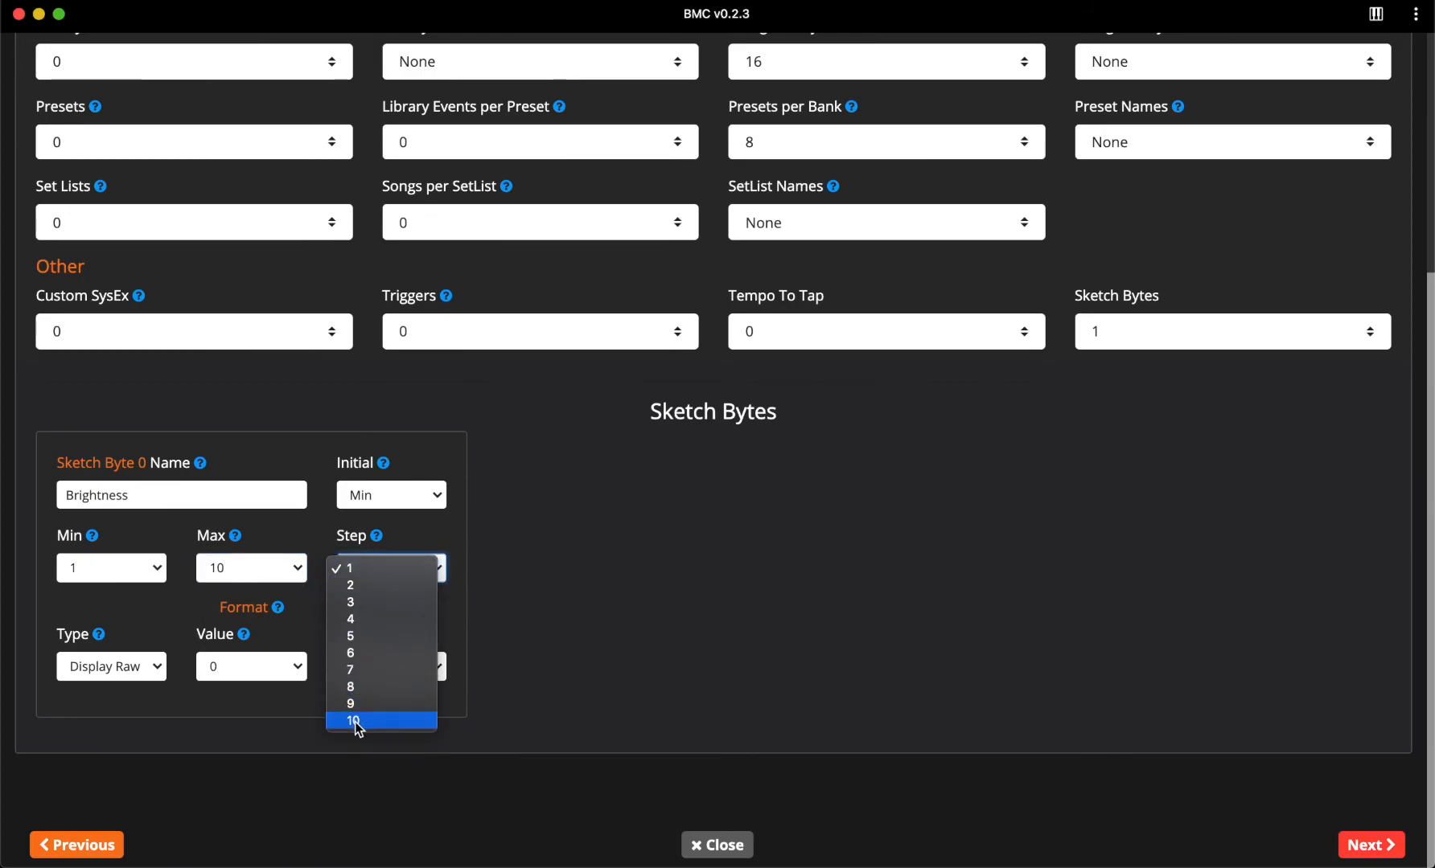
left_click(538, 657)
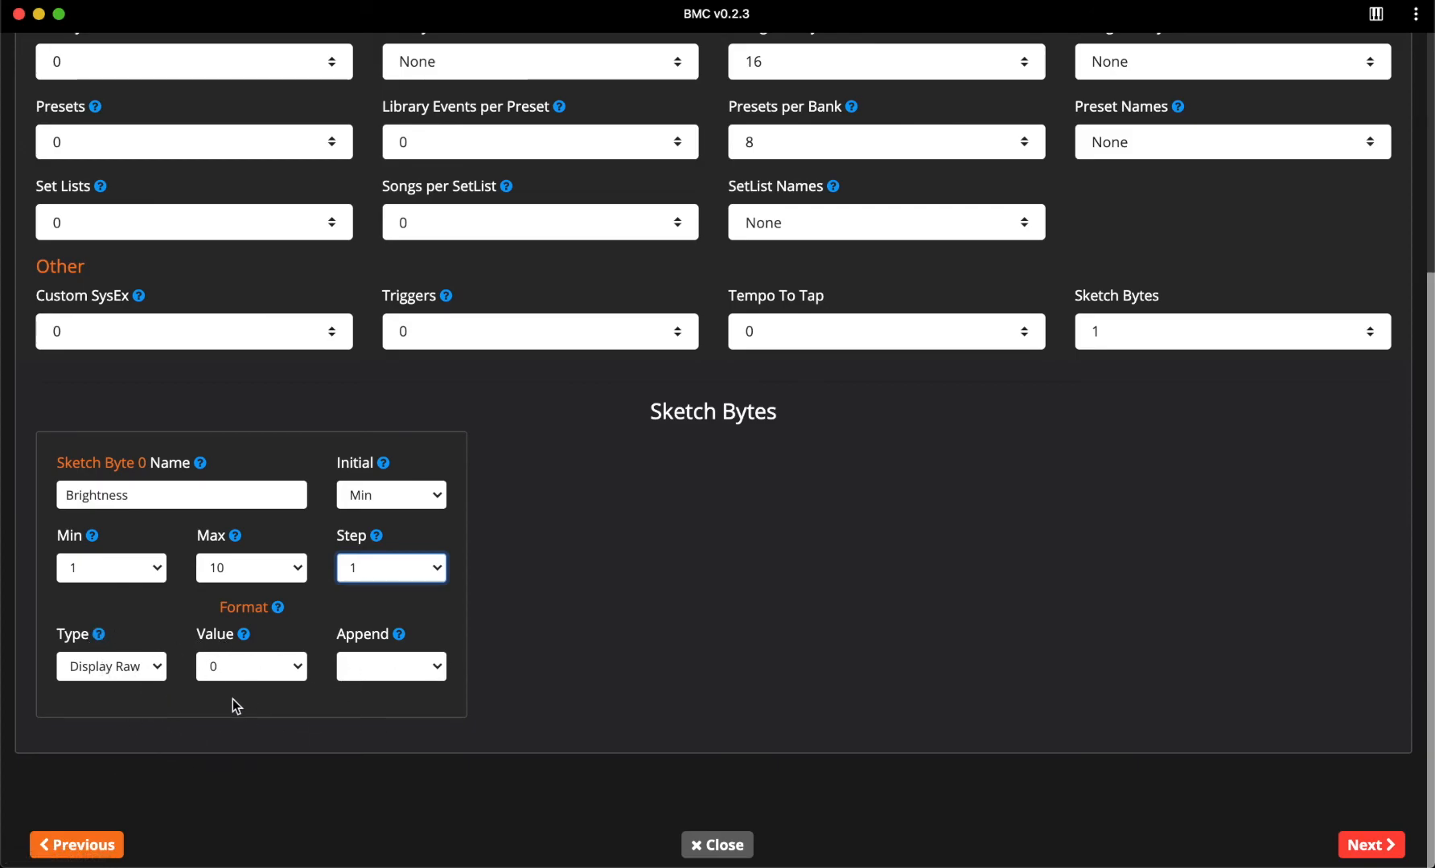
left_click(145, 664)
left_click(153, 665)
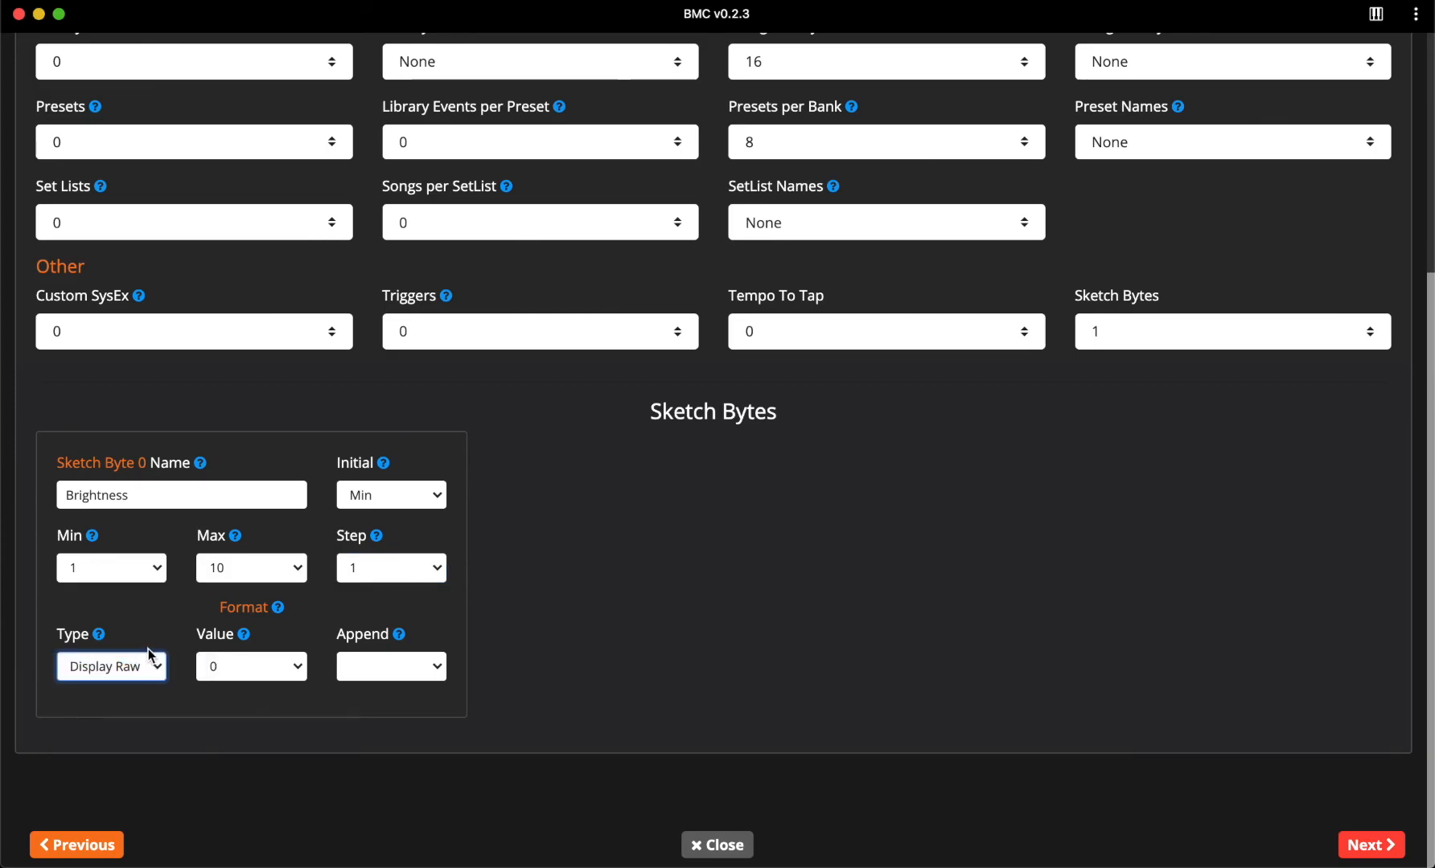
left_click(126, 678)
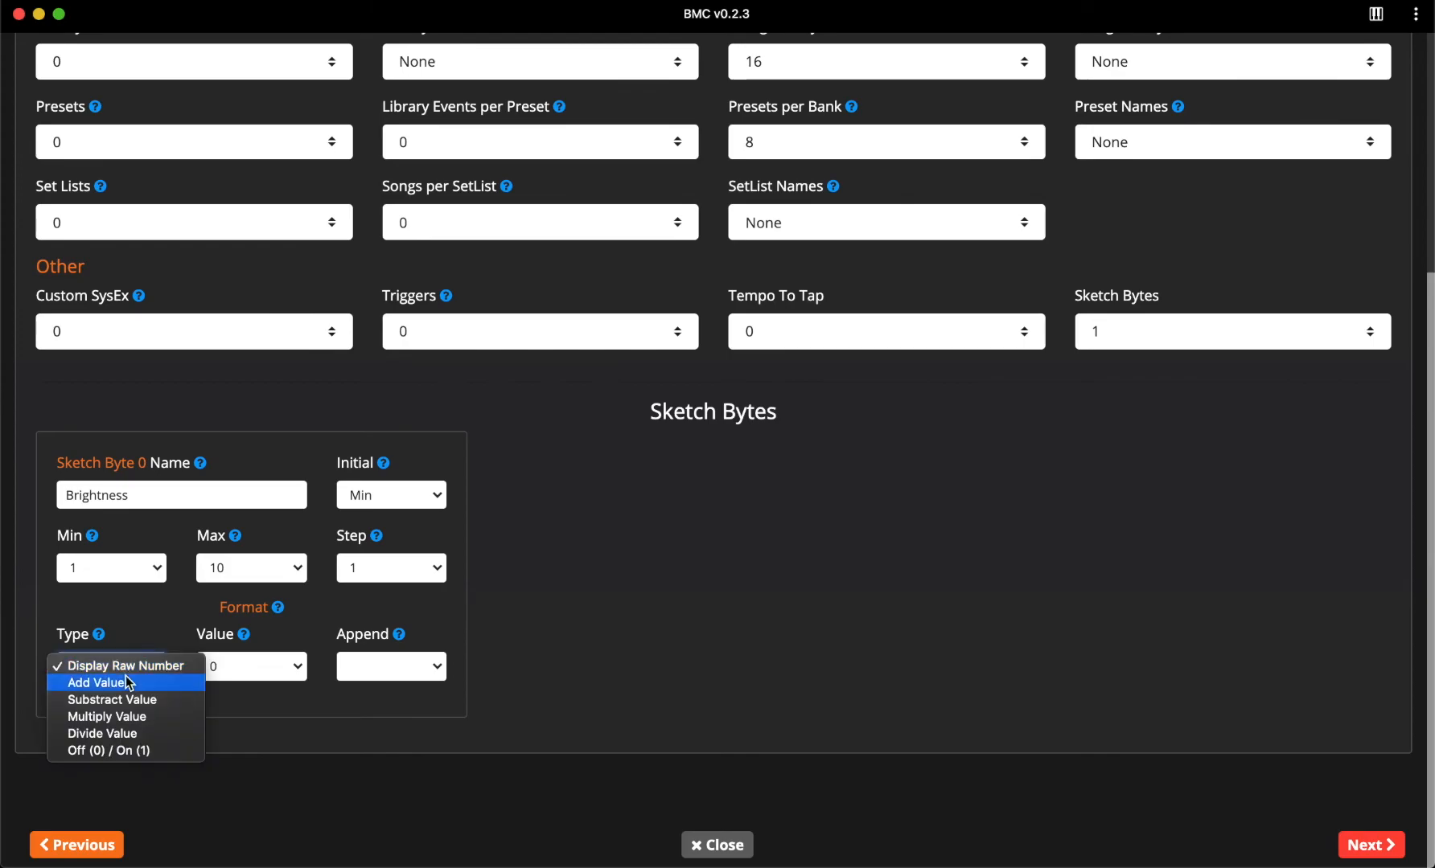
left_click(127, 686)
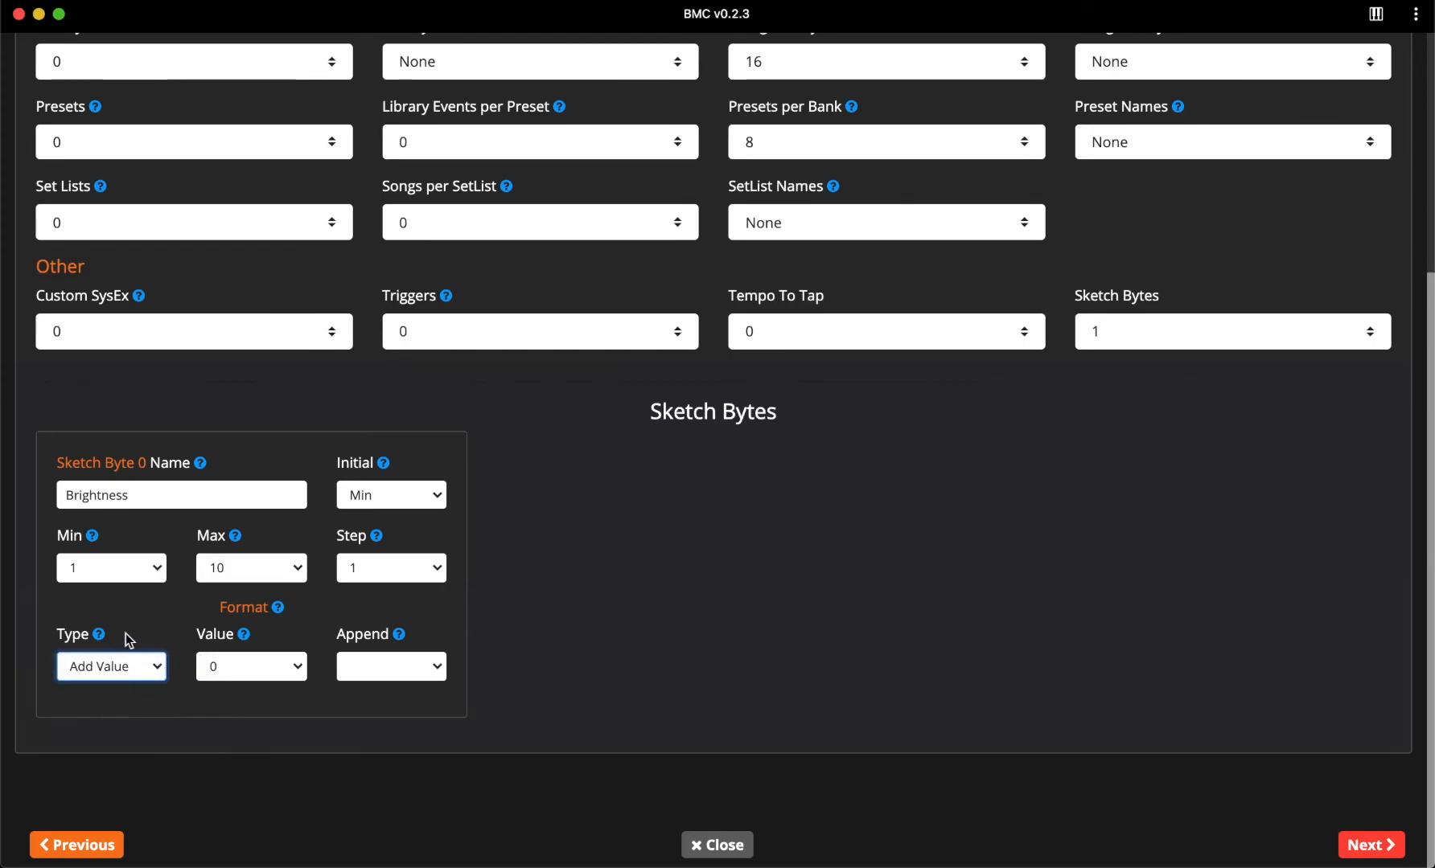
- Set the Brightness sketch byte's Min to 0 and Max to 9
left_click(118, 568)
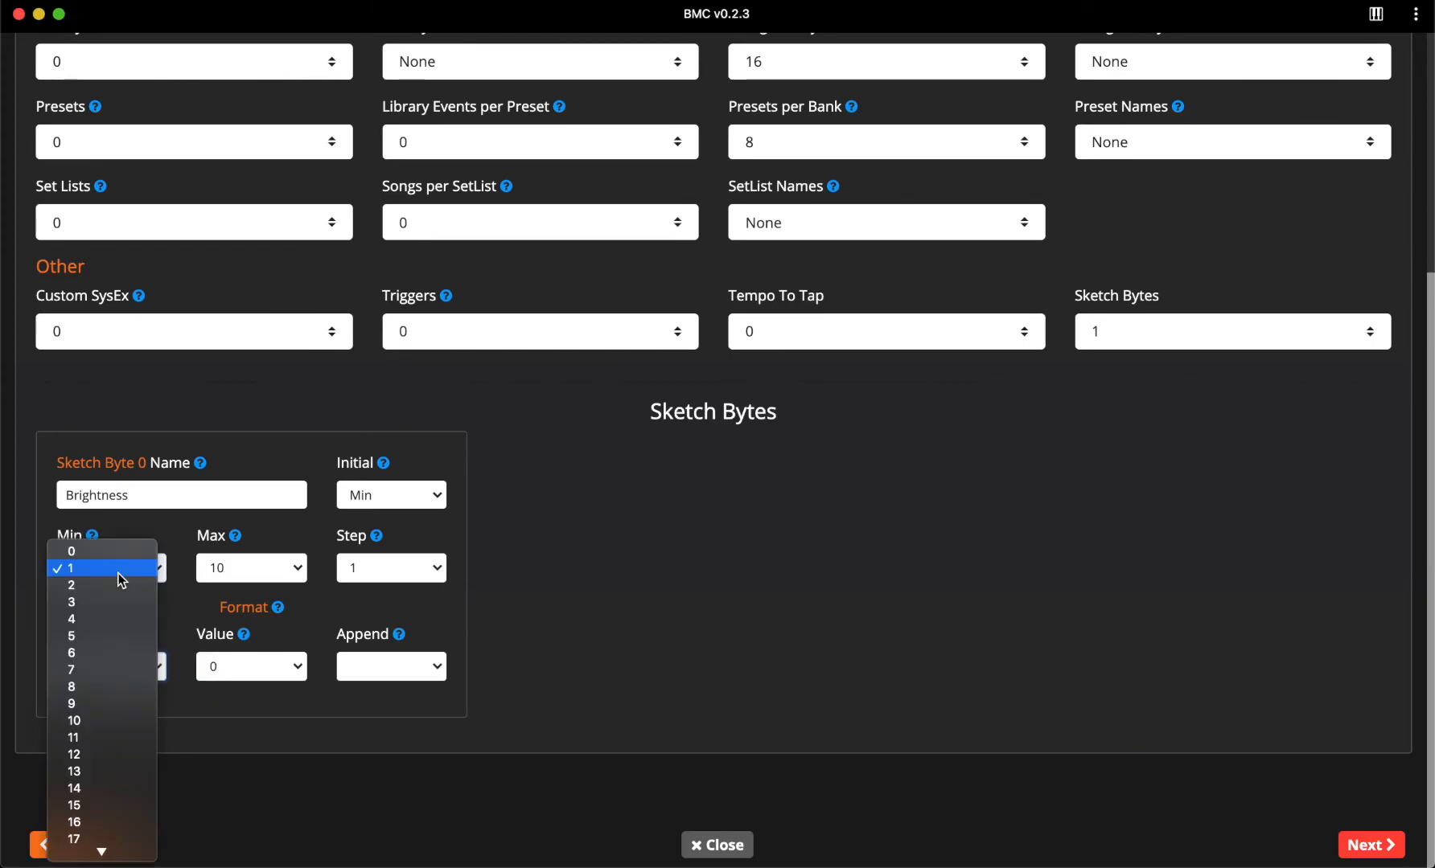
left_click(119, 553)
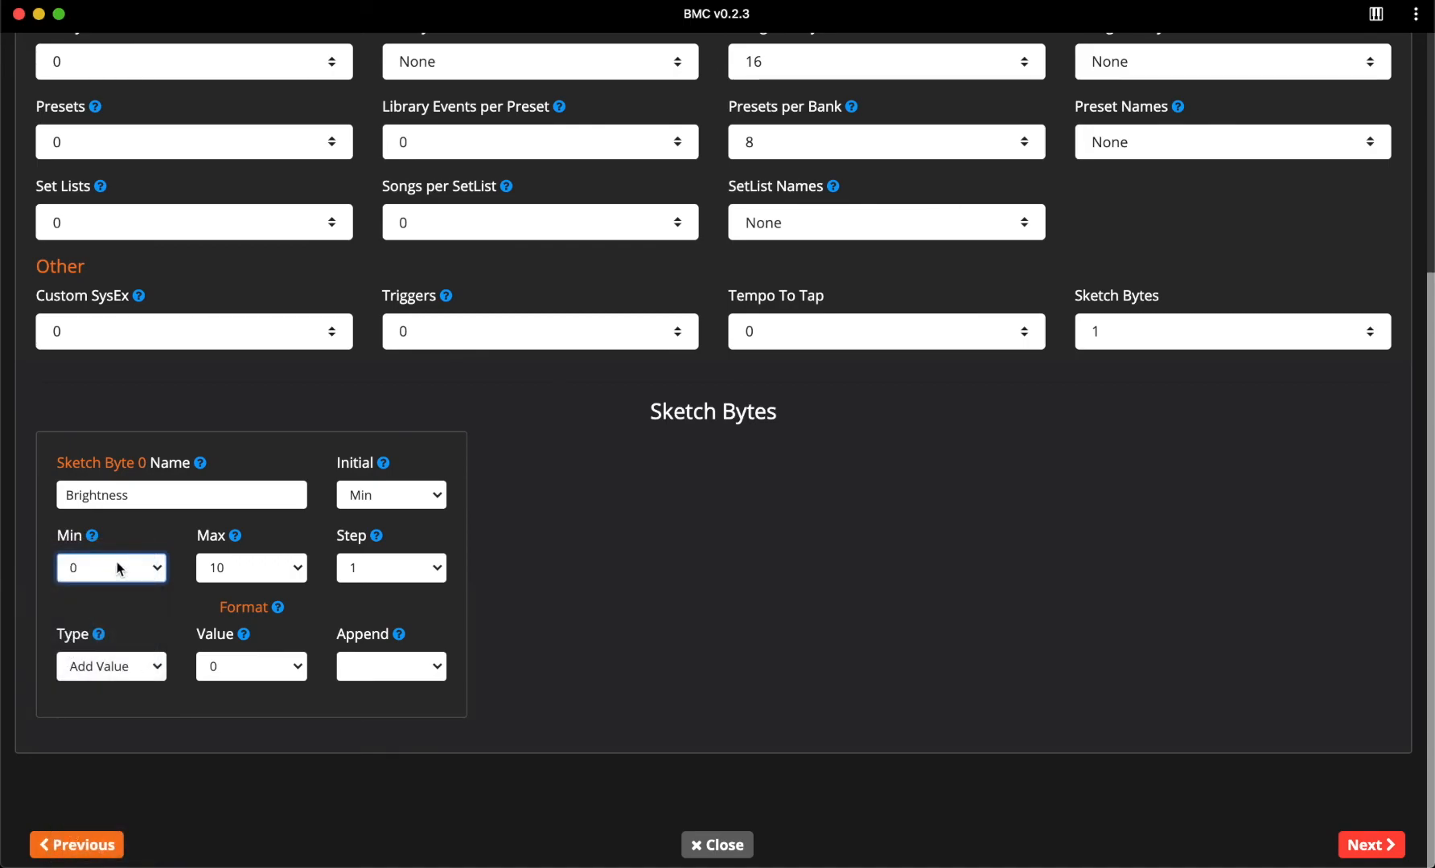
left_click(218, 569)
left_click(220, 555)
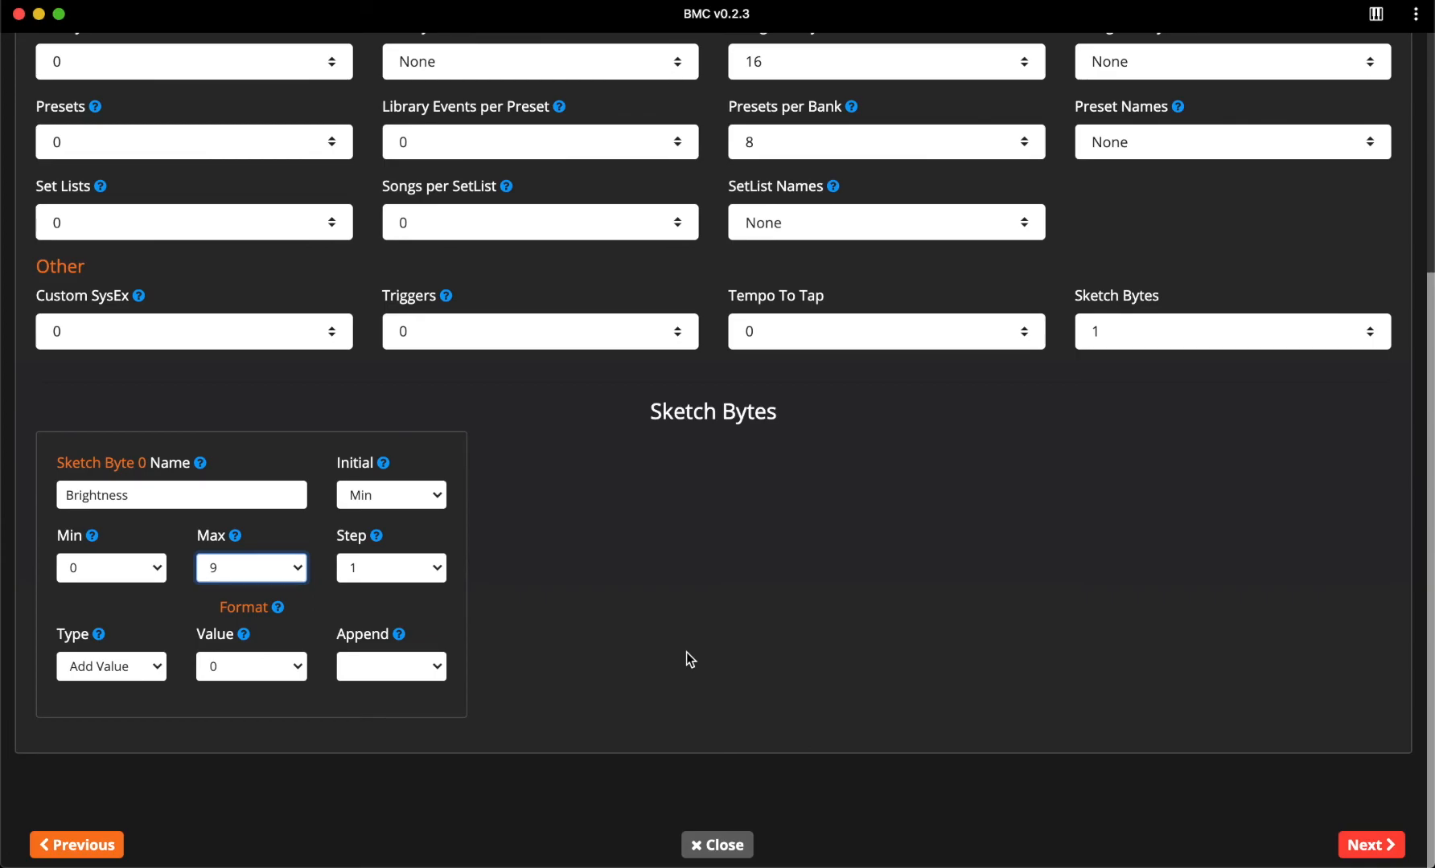
- Review the format Value choices for the Brightness sketch byte and set the Value to 1
left_click(235, 667)
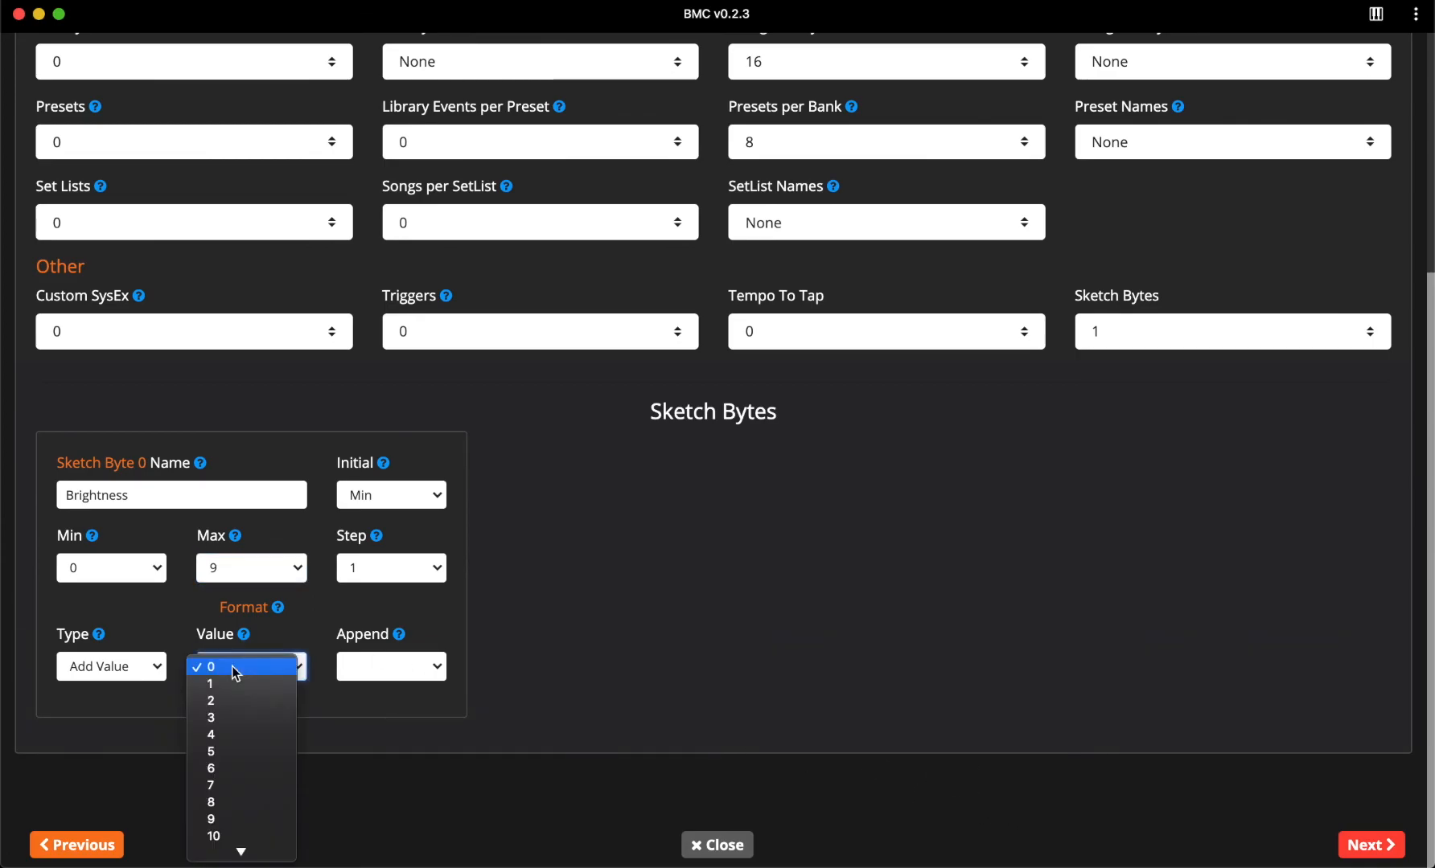
scroll(236, 674, "down", 15)
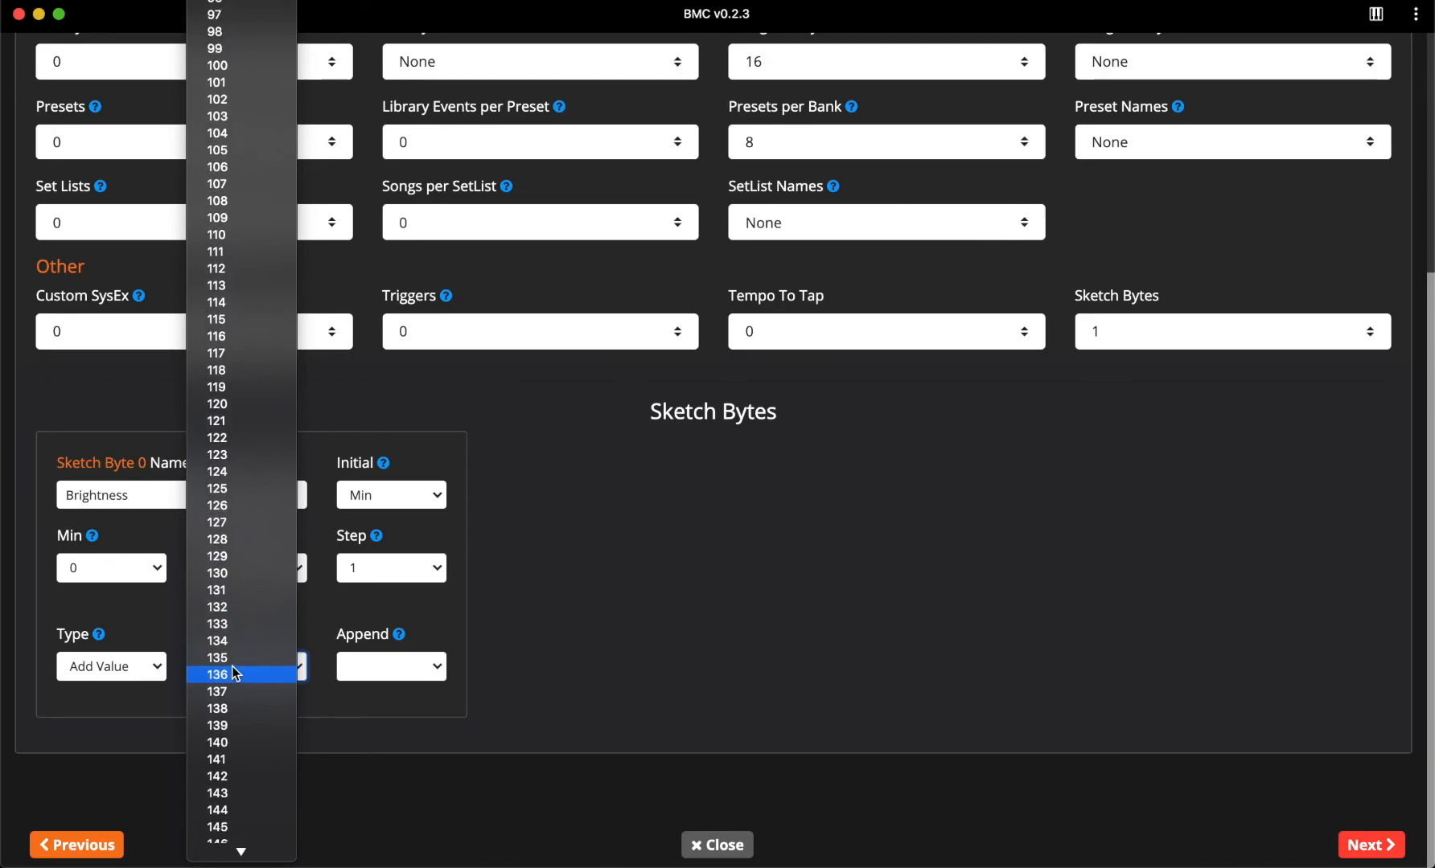
left_click(143, 658)
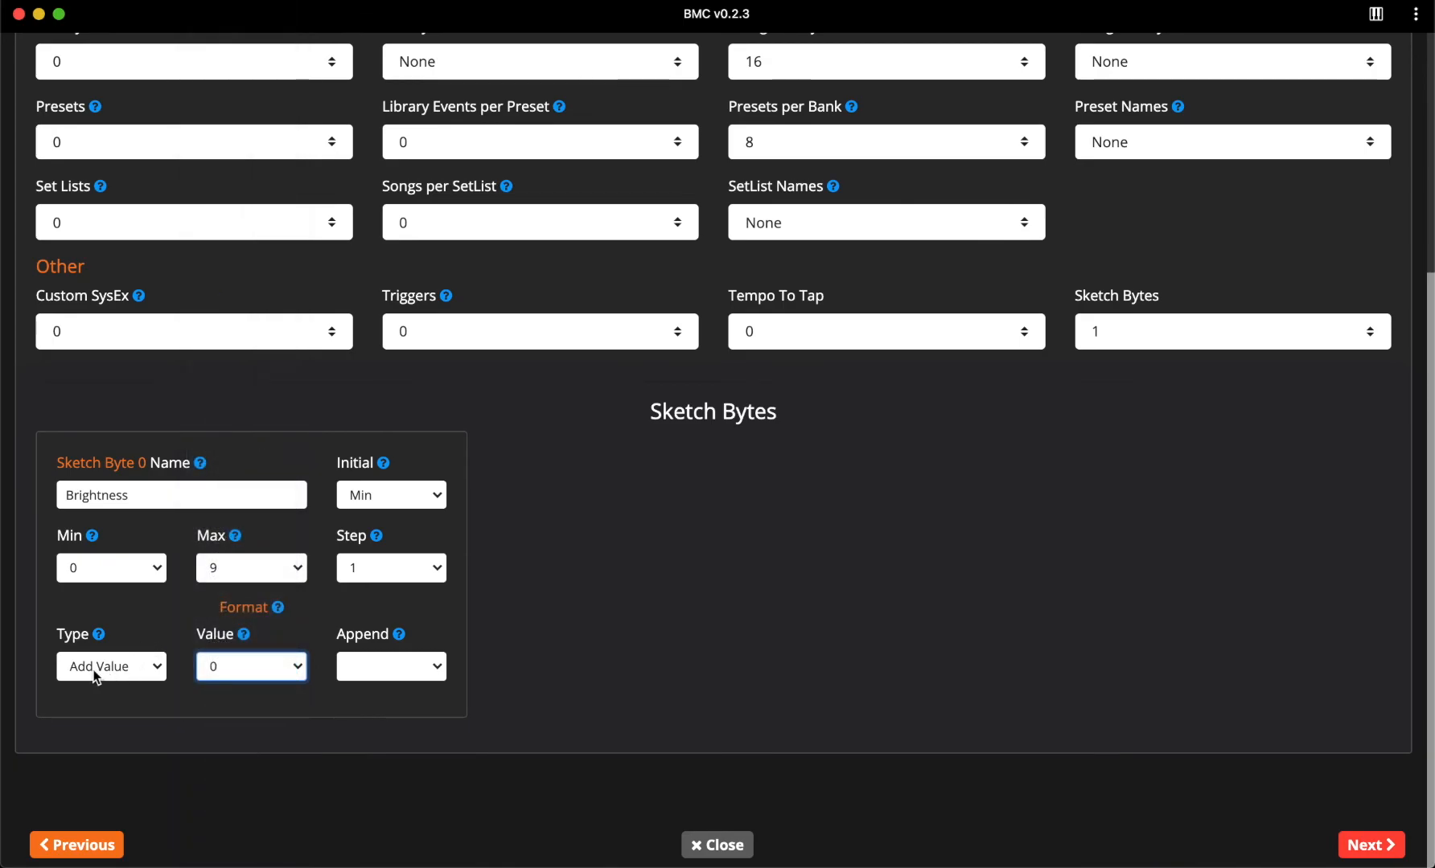
left_click(227, 667)
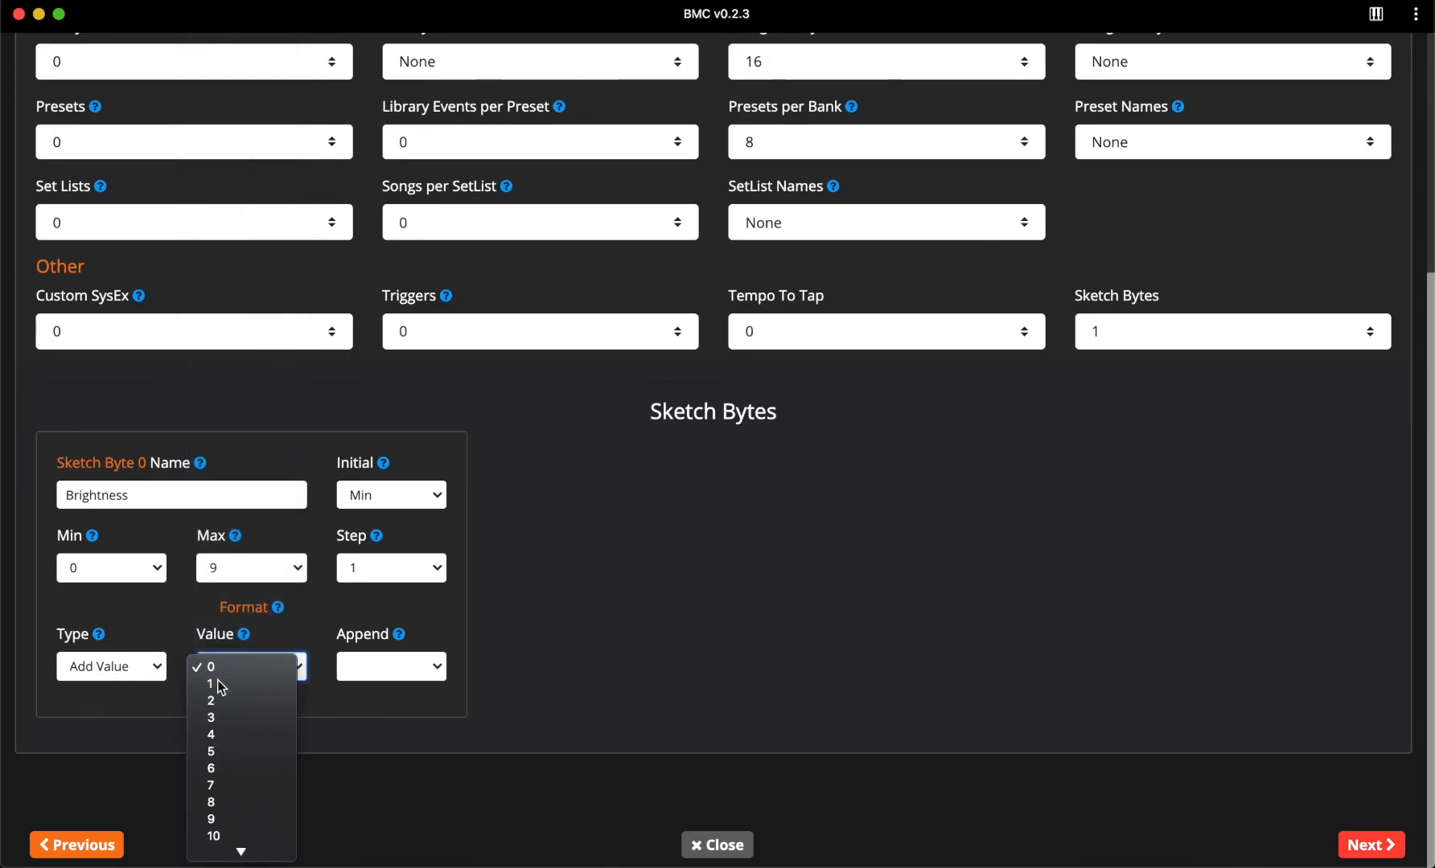
left_click(212, 683)
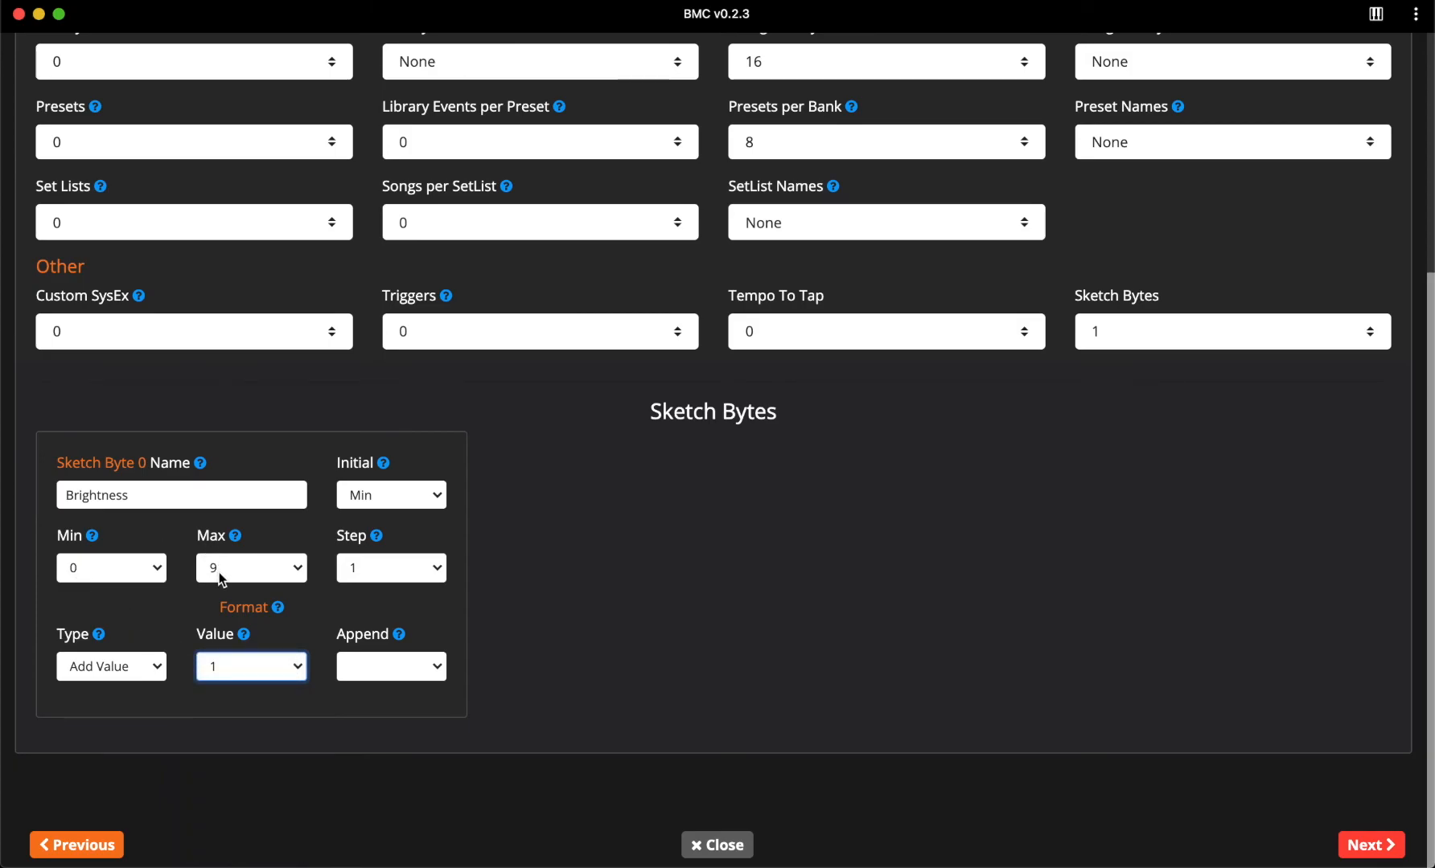
- Set the Brightness sketch byte's format Value to 0 and review the Append unit choices, leaving Append blank
left_click(275, 675)
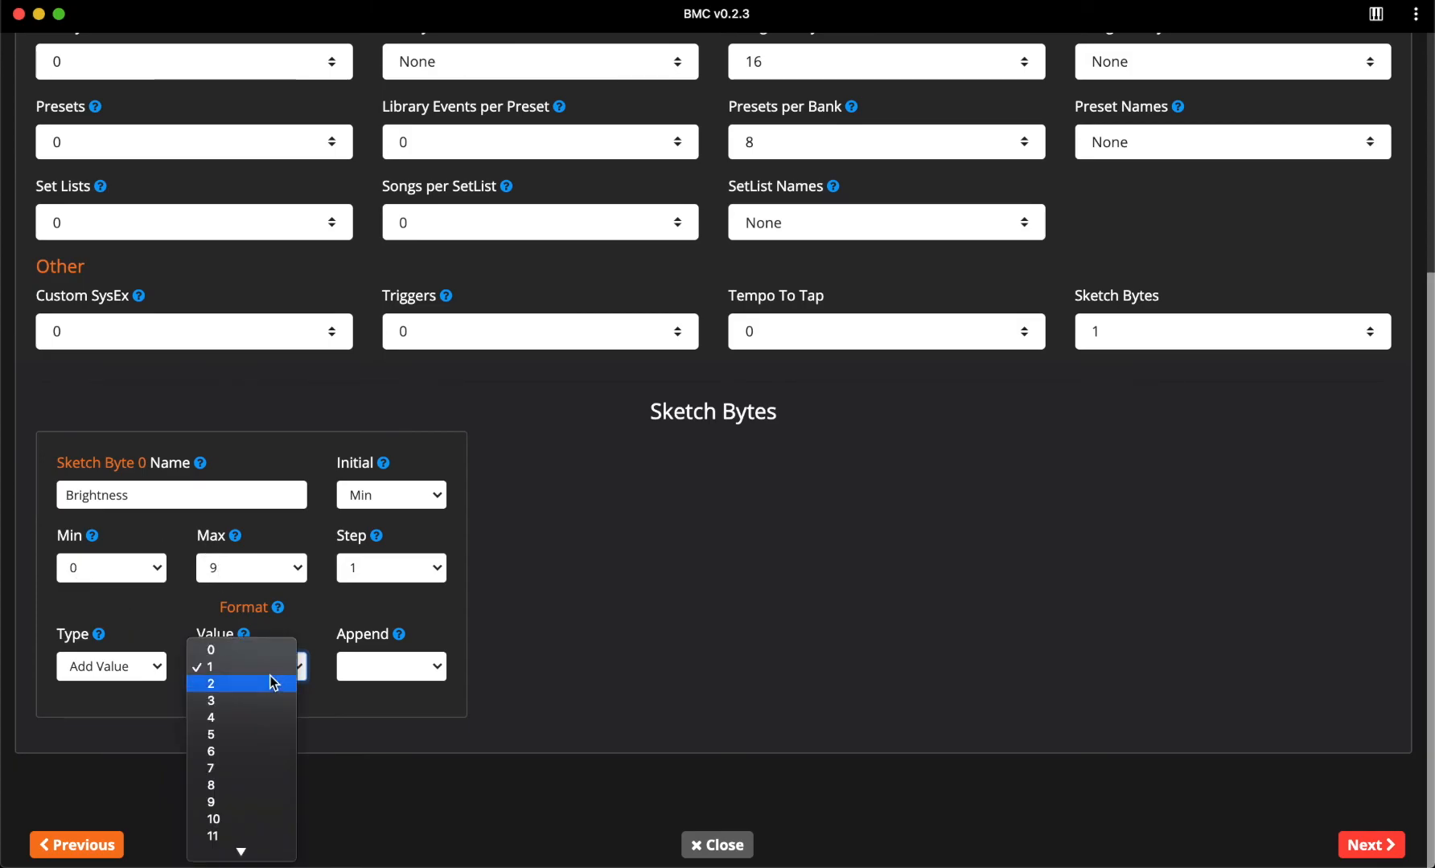
left_click(248, 752)
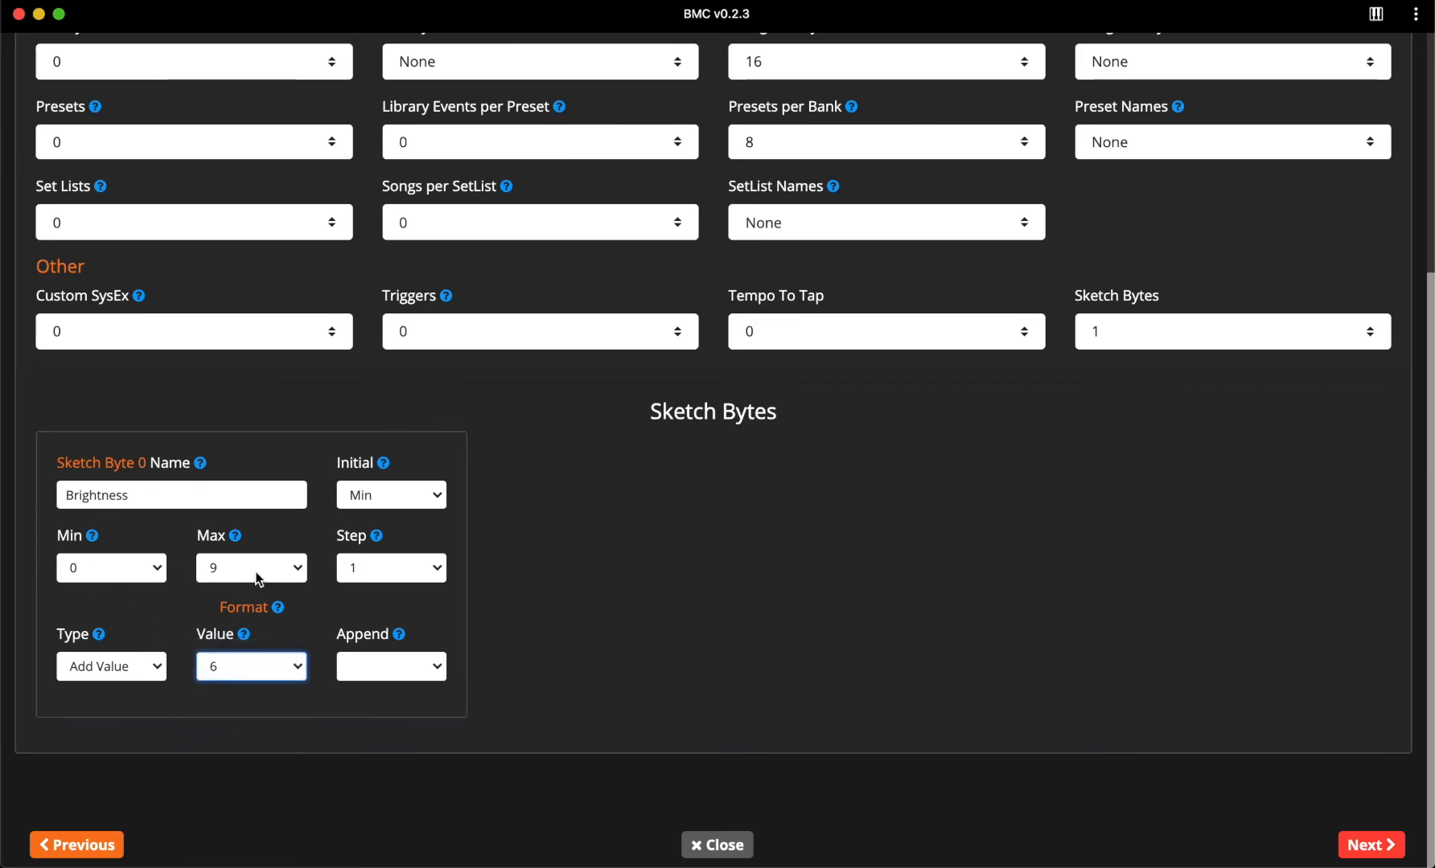
left_click(253, 671)
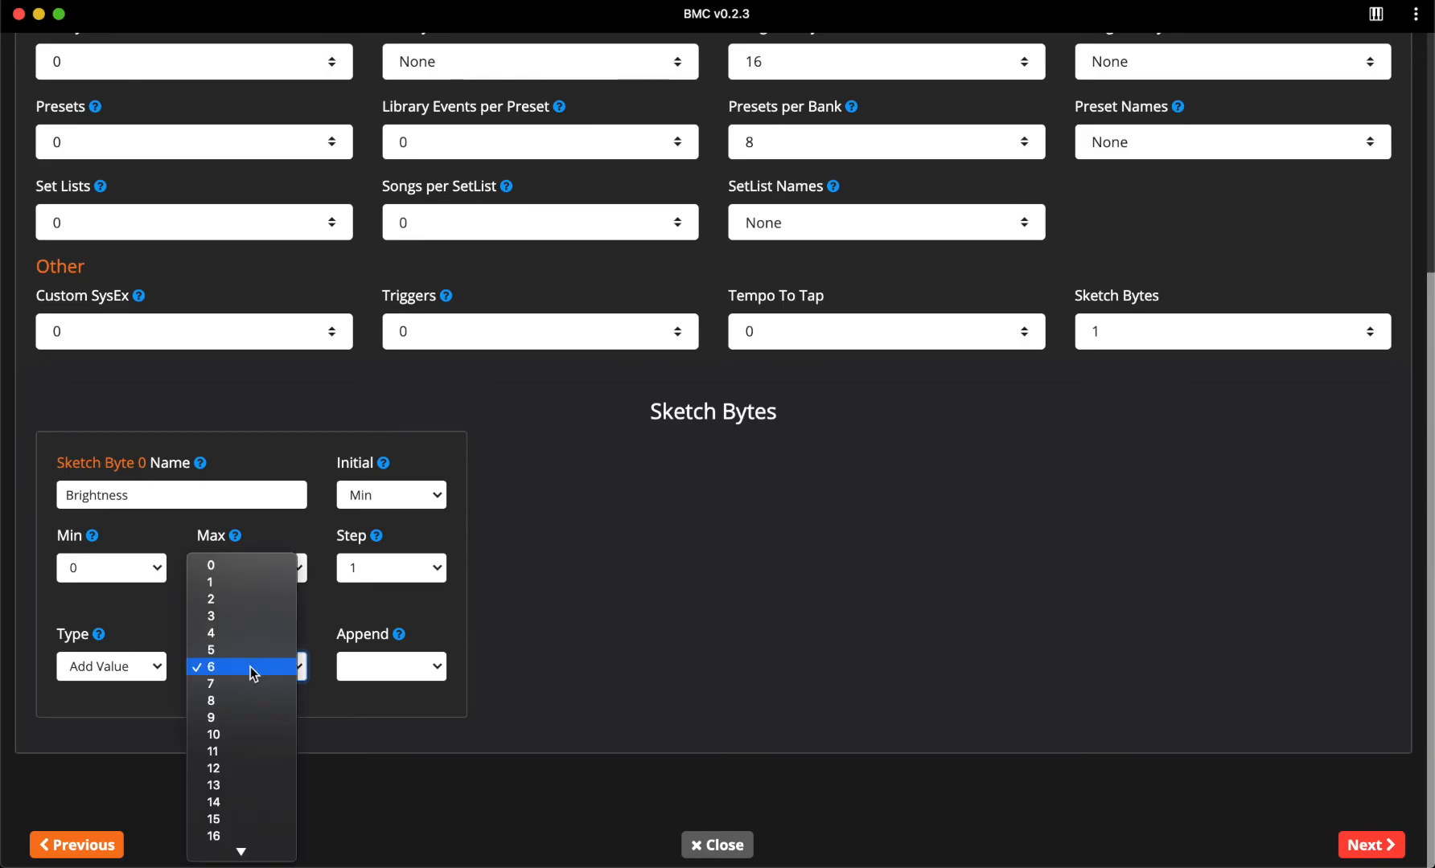
left_click(249, 565)
left_click(397, 674)
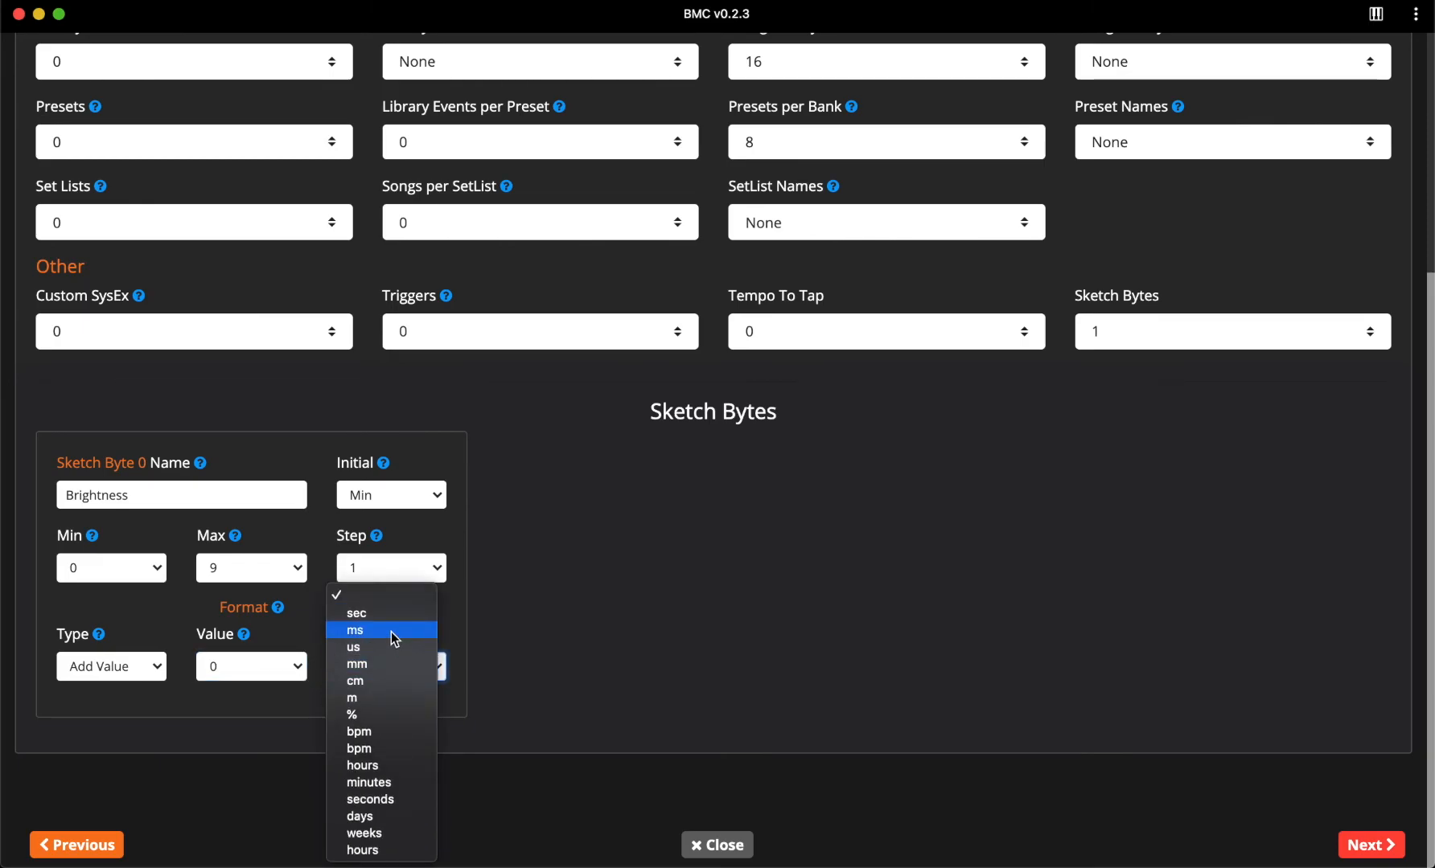
left_click(552, 786)
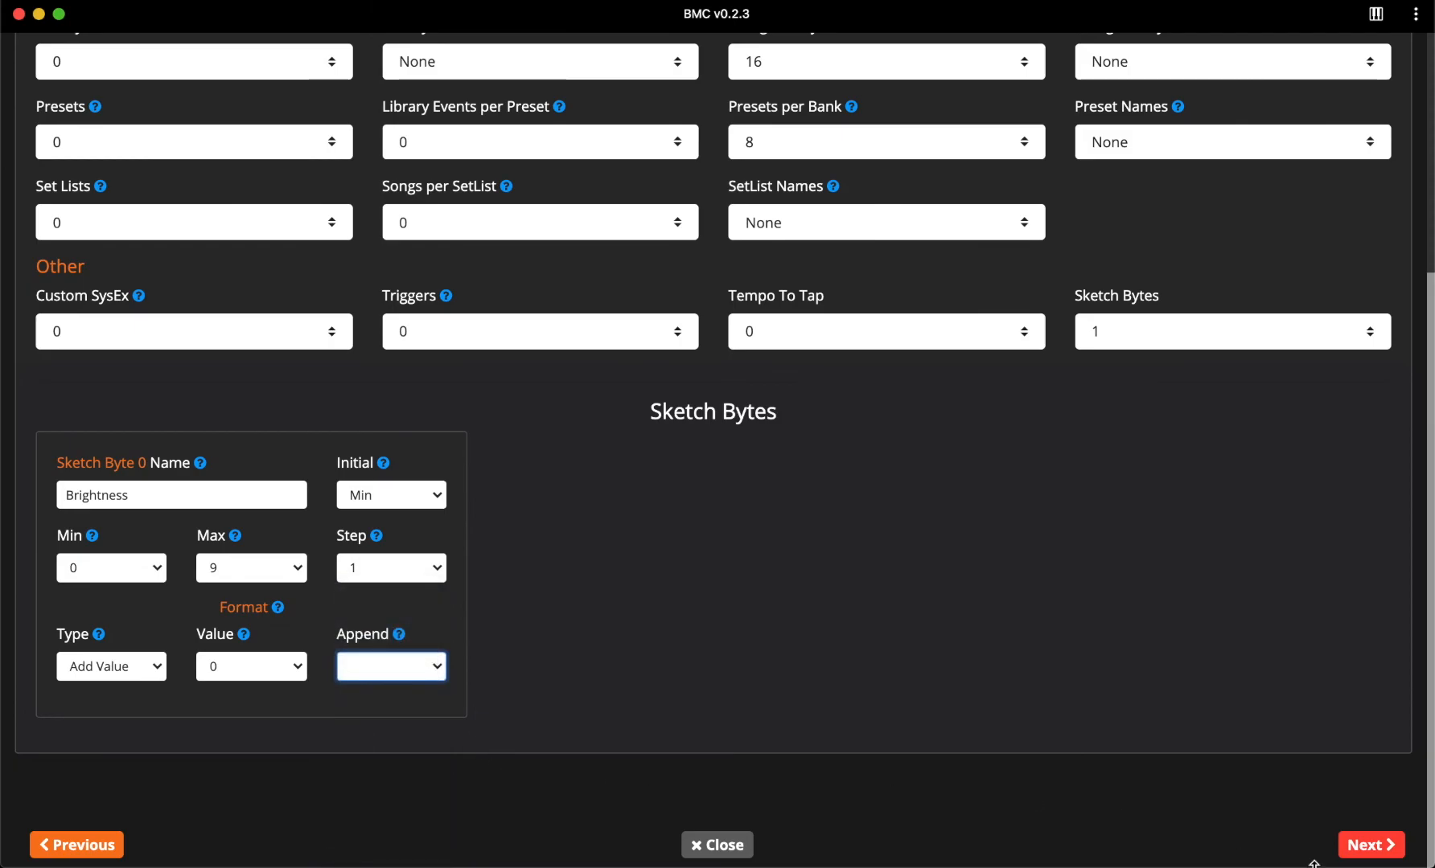
- Set the String Library count to 0 and continue to the hardware layout page
left_click(1376, 851)
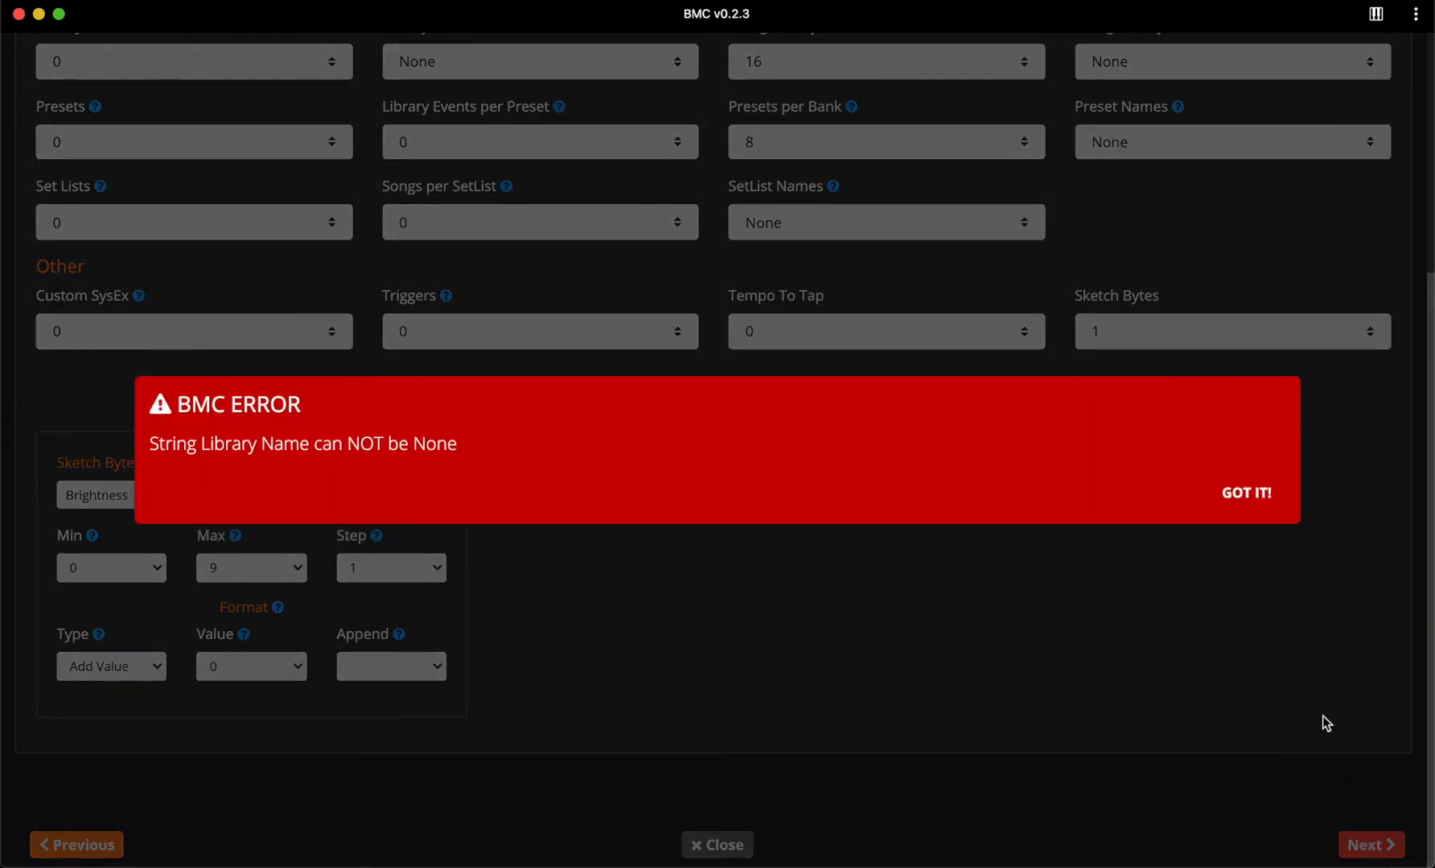
left_click(1250, 492)
scroll(1253, 496, "up", 3)
scroll(1250, 489, "up", 2)
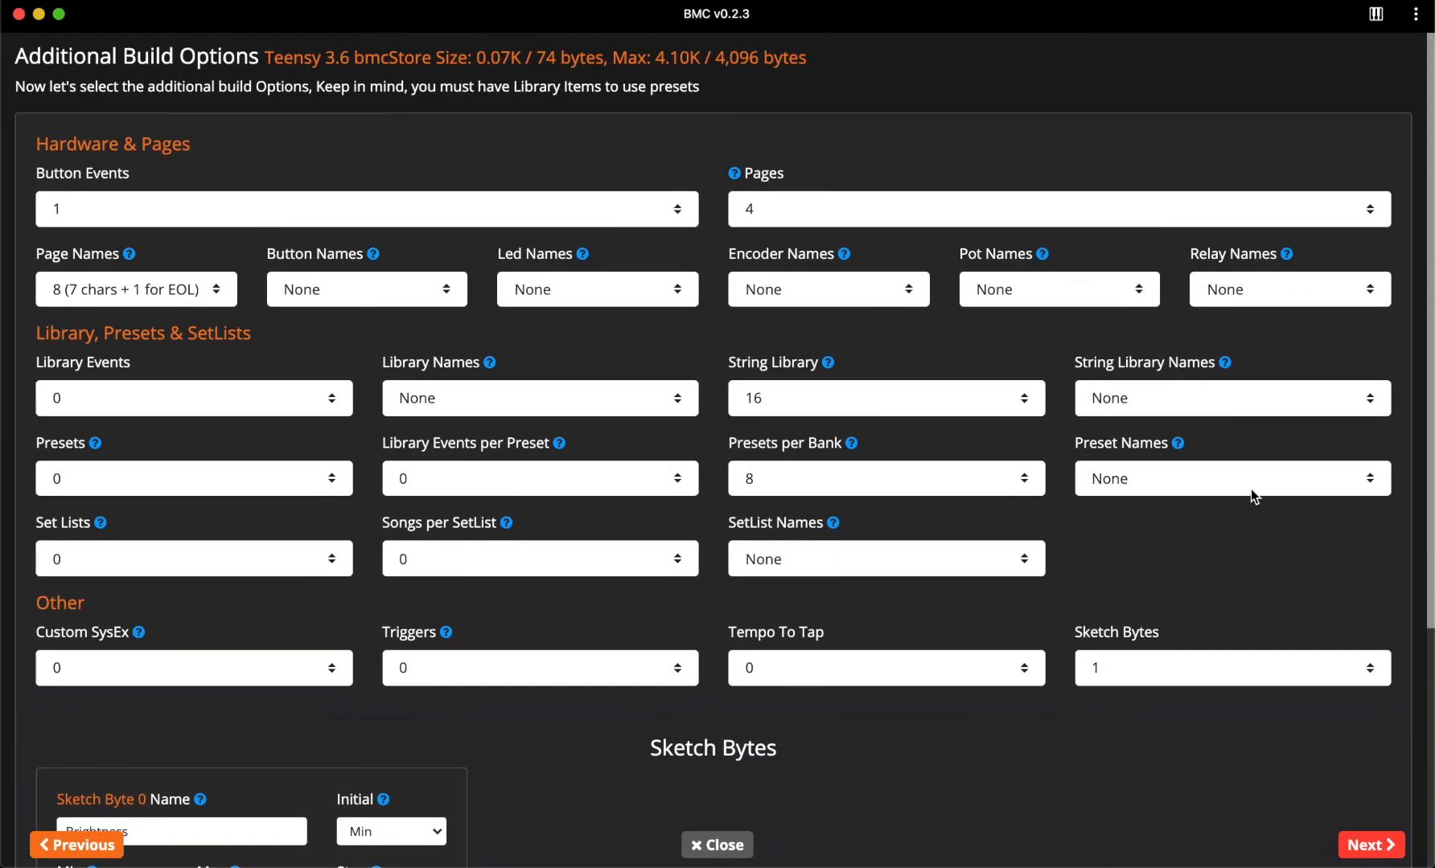
left_click(946, 406)
scroll(944, 402, "down", 15)
scroll(944, 403, "up", 15)
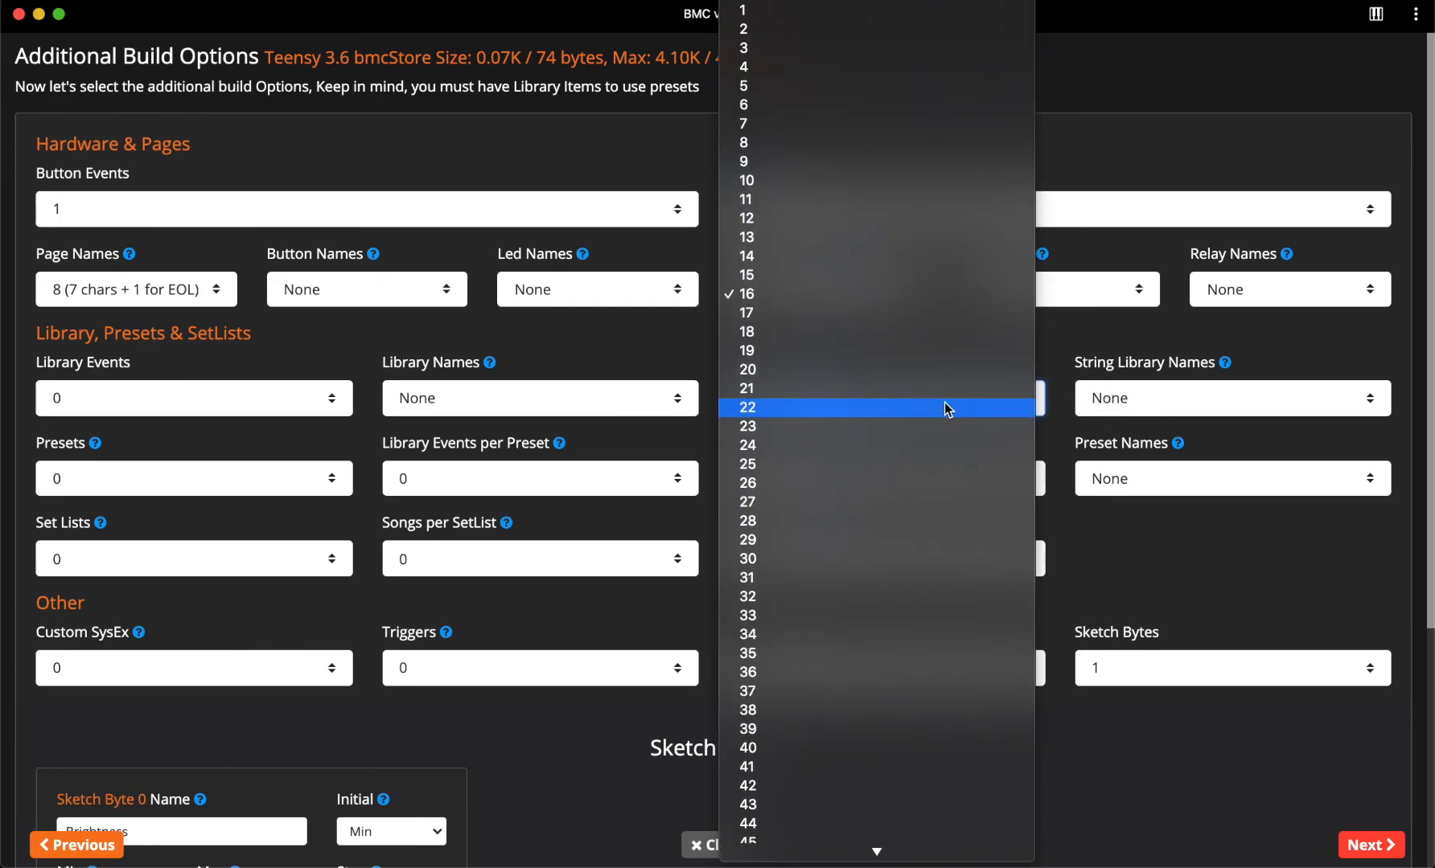
left_click(836, 10)
scroll(1221, 731, "down", 5)
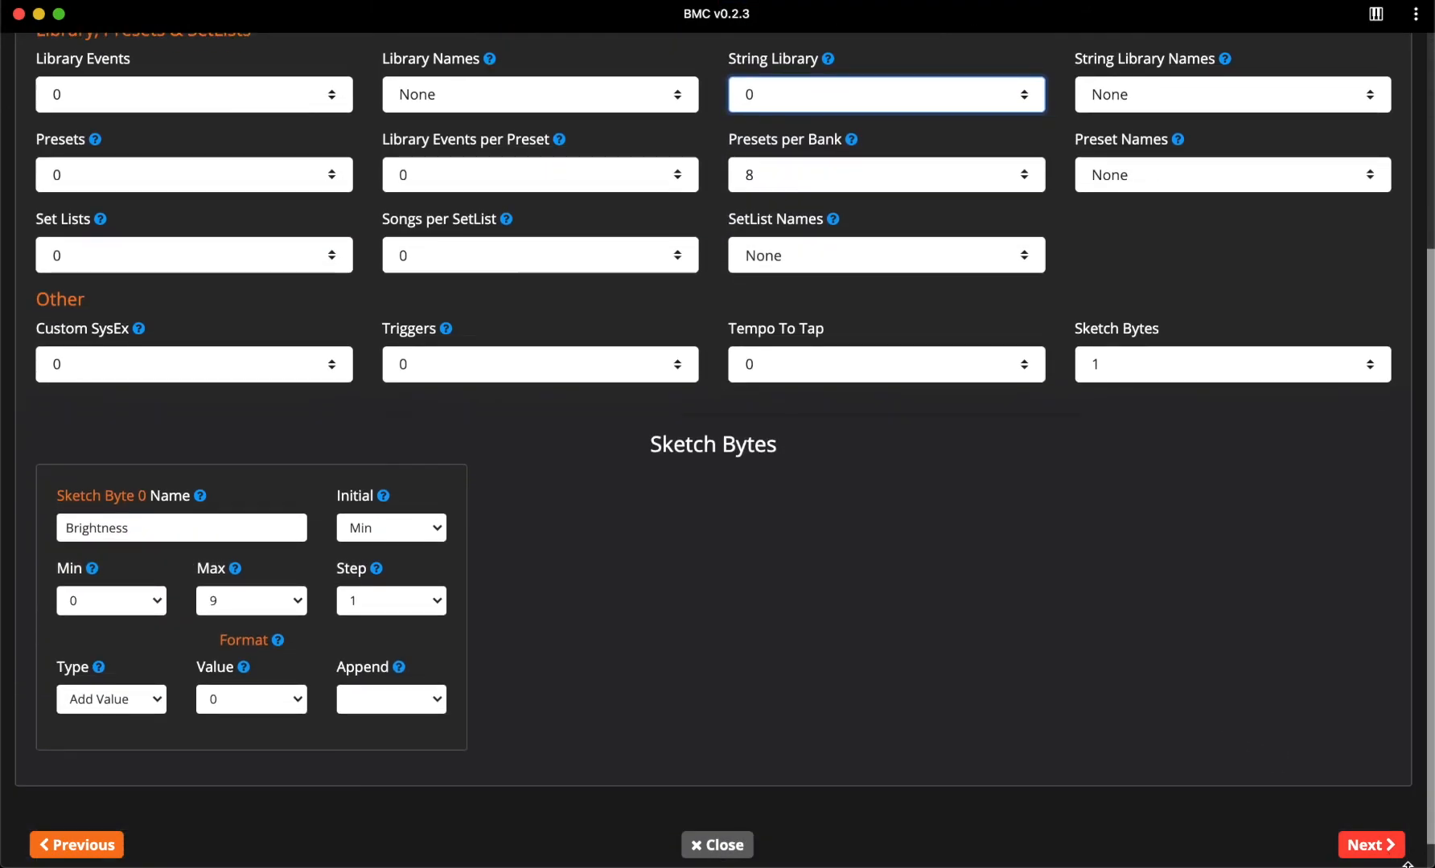
left_click(1369, 845)
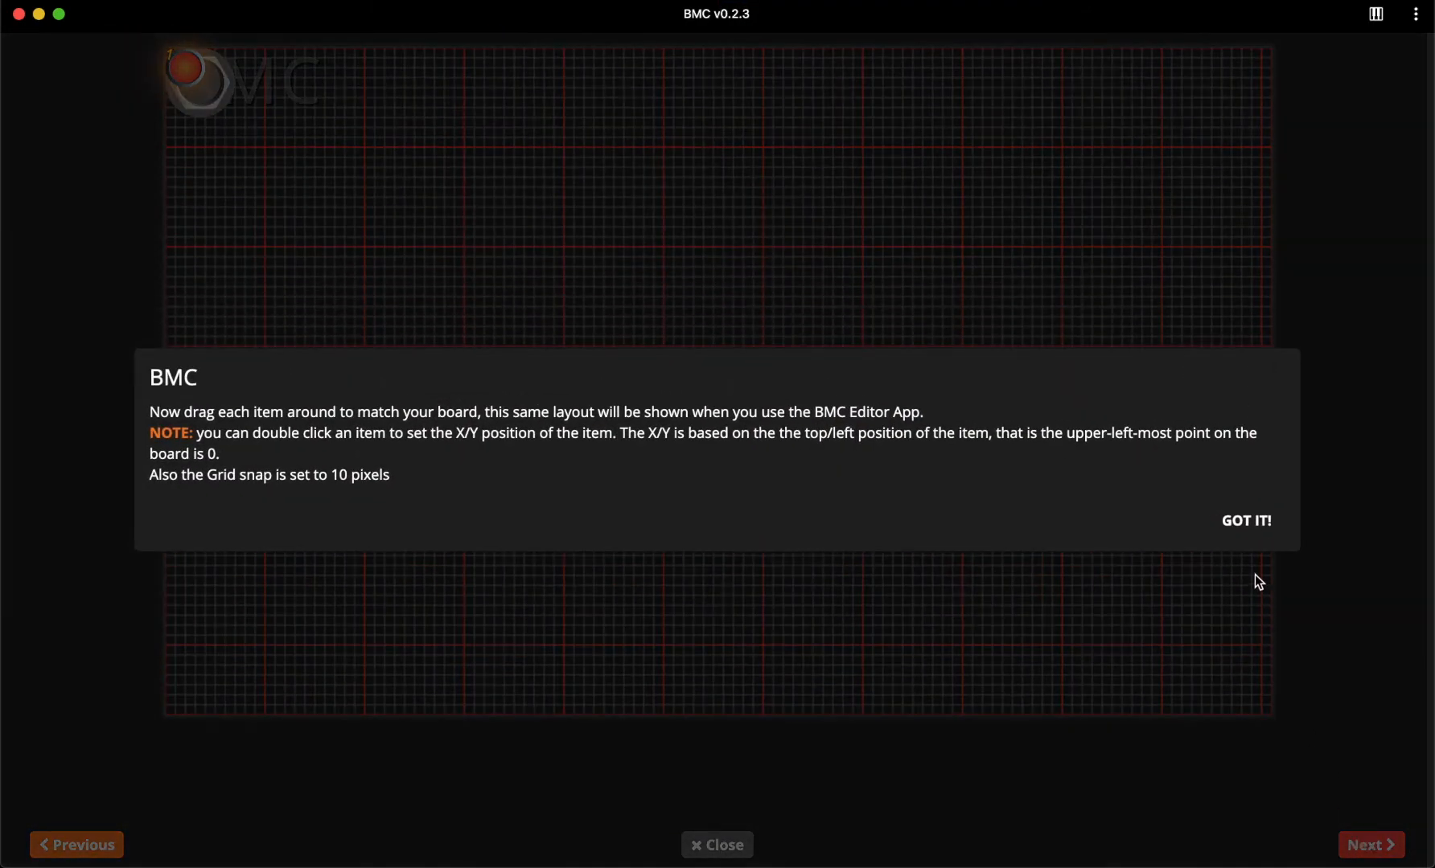
- Move Button 1 to about X 410, Y 220 on the layout grid and the LED just above it at about X 420, Y 160
left_click(1246, 531)
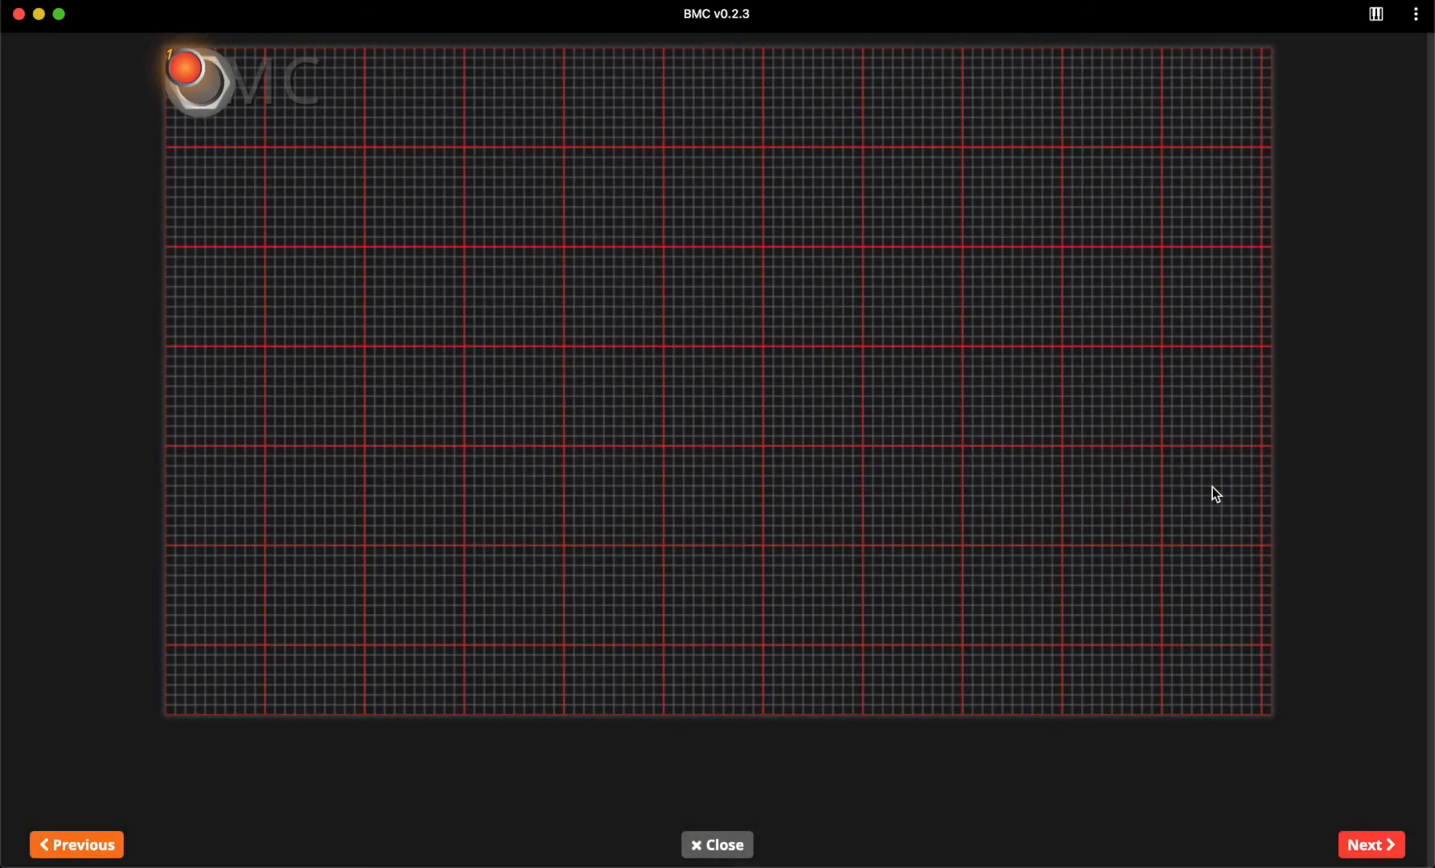
left_click_drag(217, 93, 630, 307)
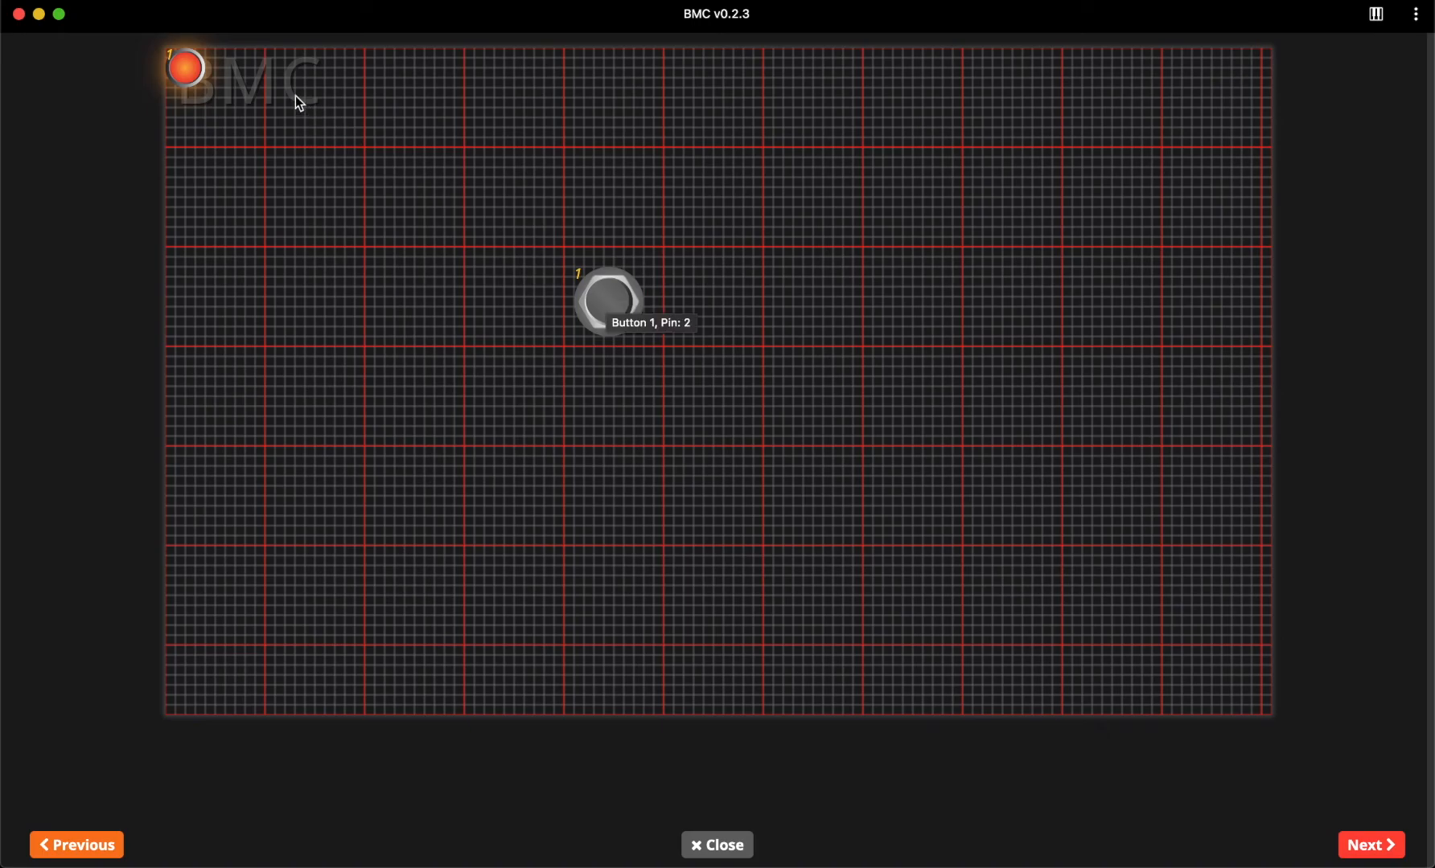
left_click_drag(202, 76, 619, 236)
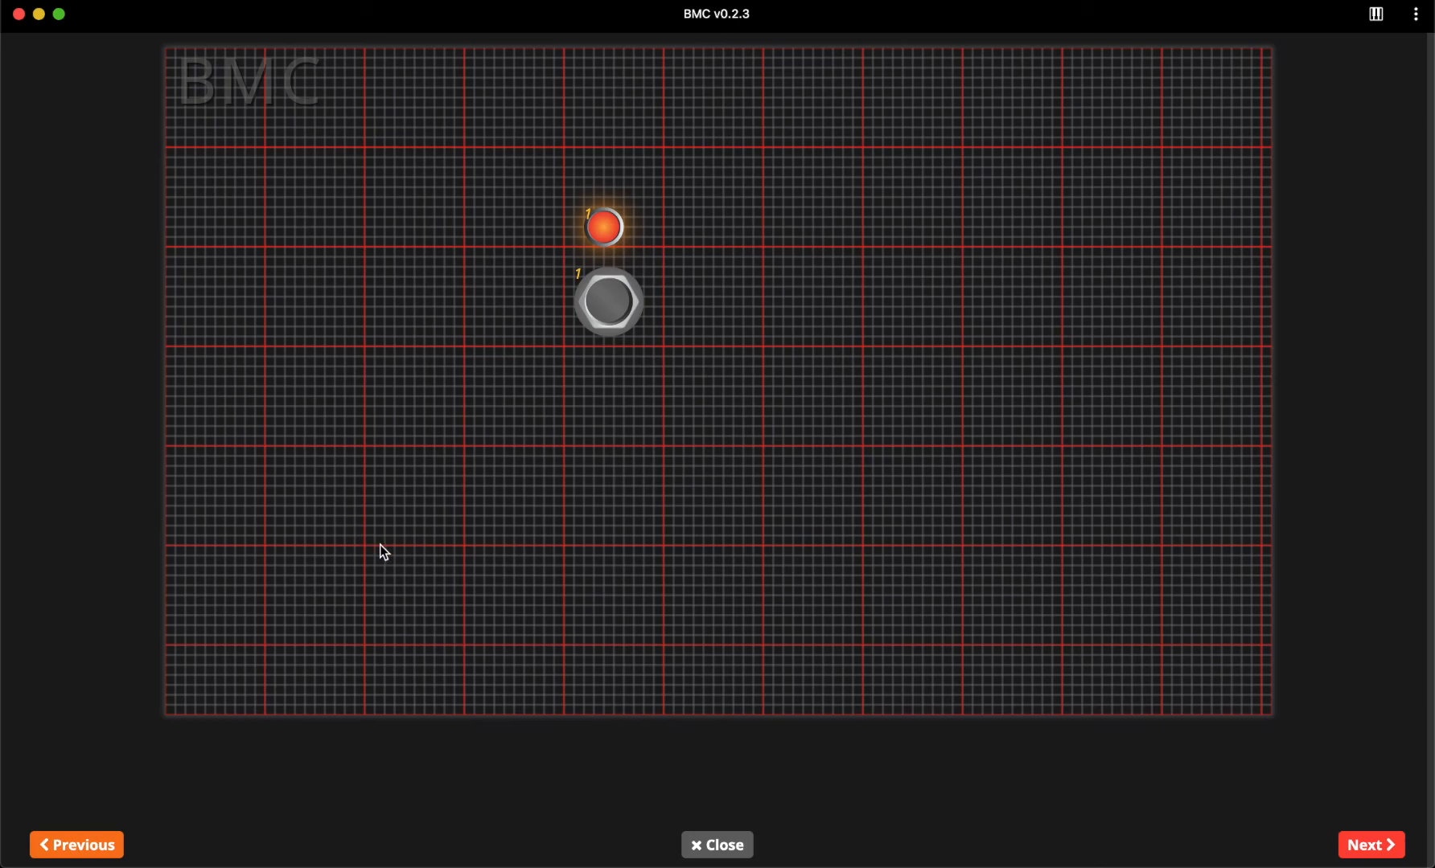
mouse_move(609, 301)
left_mouse_down()
mouse_move(400, 529)
mouse_move(324, 599)
mouse_move(307, 596)
mouse_move(576, 310)
mouse_move(612, 299)
left_mouse_up()
left_click(611, 304)
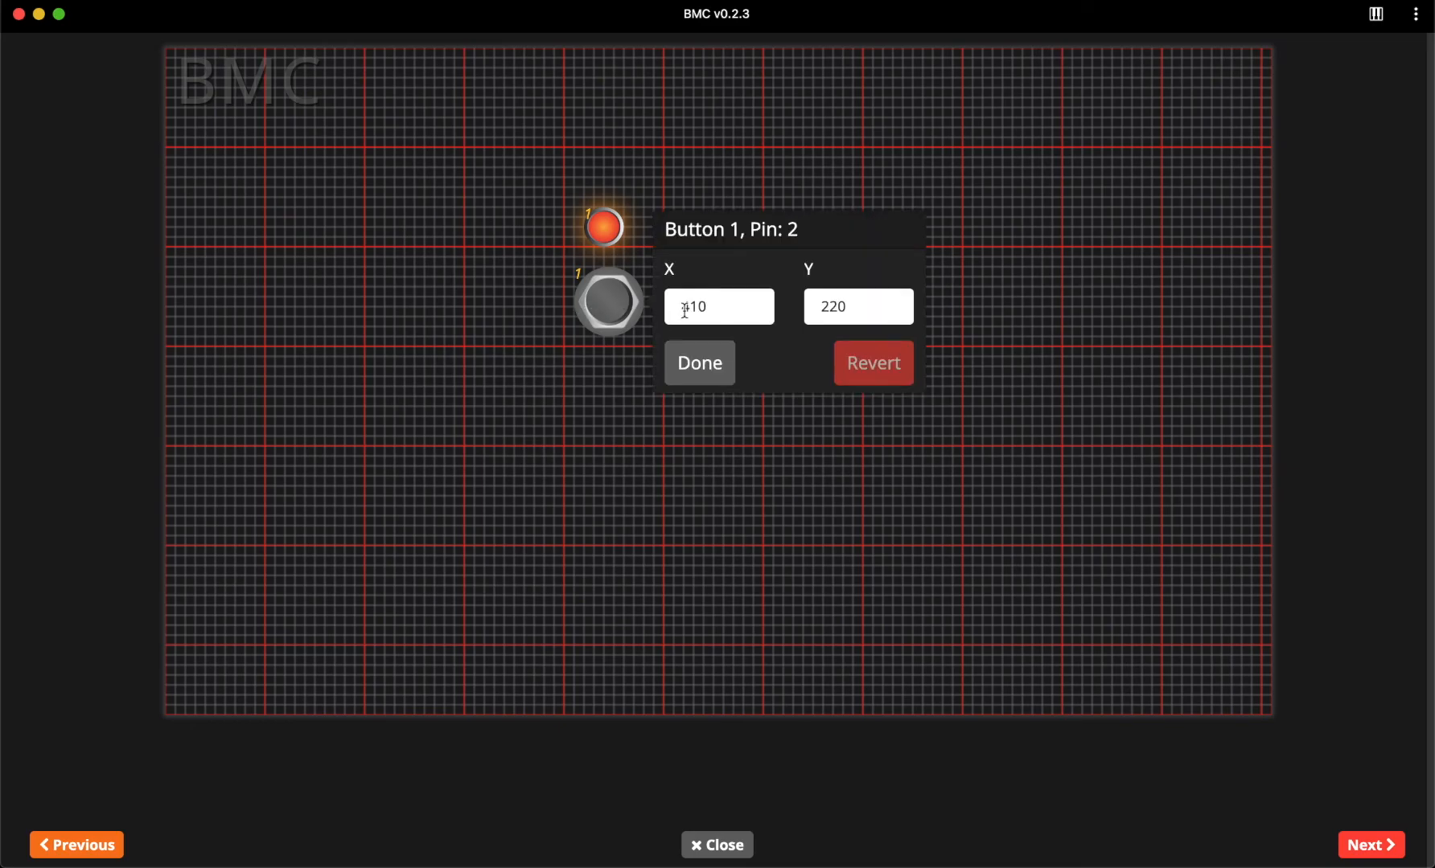
left_click(750, 304)
left_click(750, 304)
left_click(751, 303)
left_click(751, 303)
left_click(750, 303)
left_click(750, 303)
left_click(751, 303)
left_click(750, 303)
left_click(750, 303)
left_click(750, 303)
left_click(862, 382)
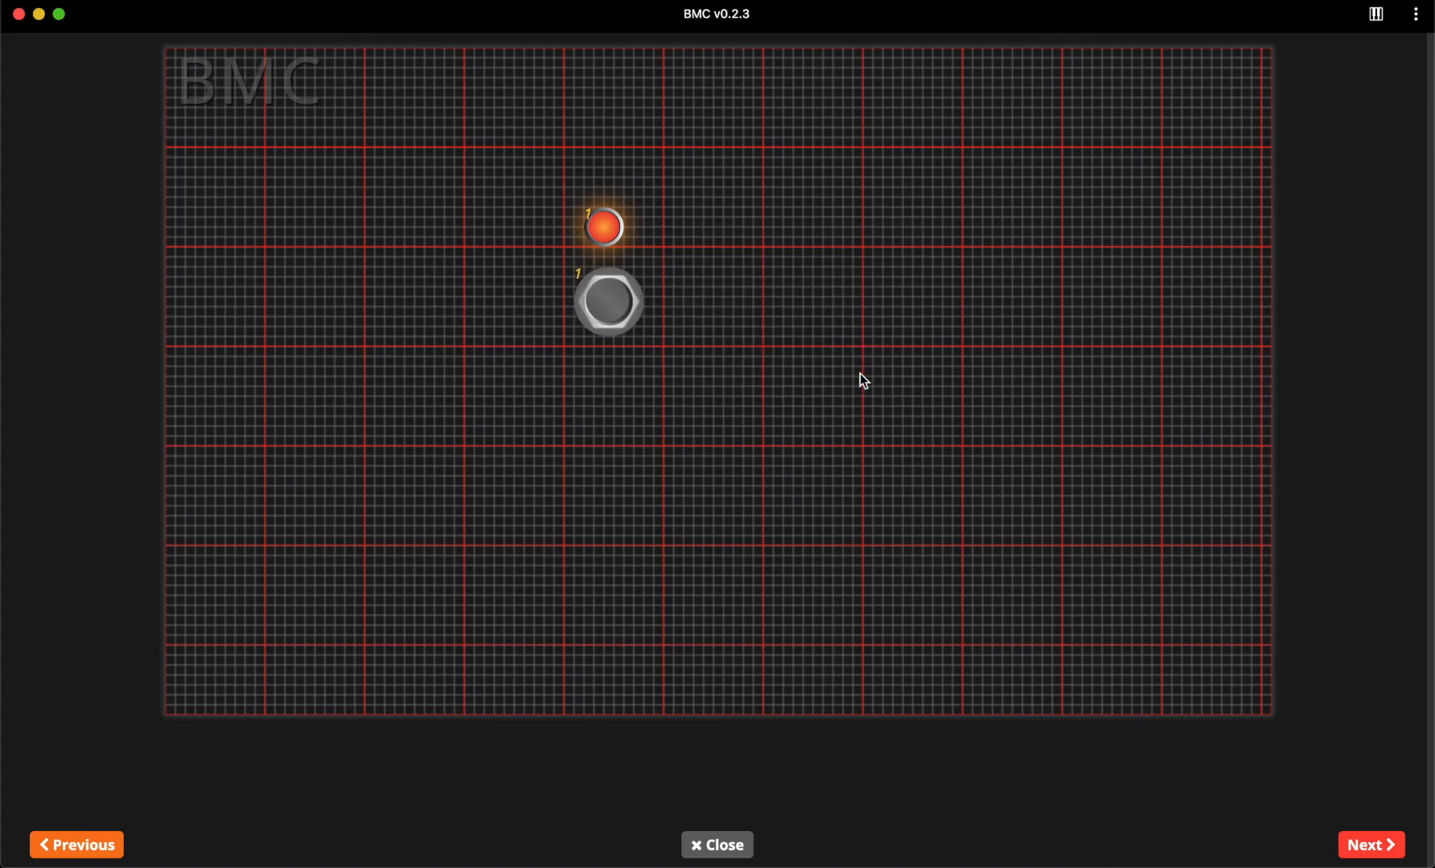
- Set Button 1's X position to 415 on the layout grid
left_click(609, 302)
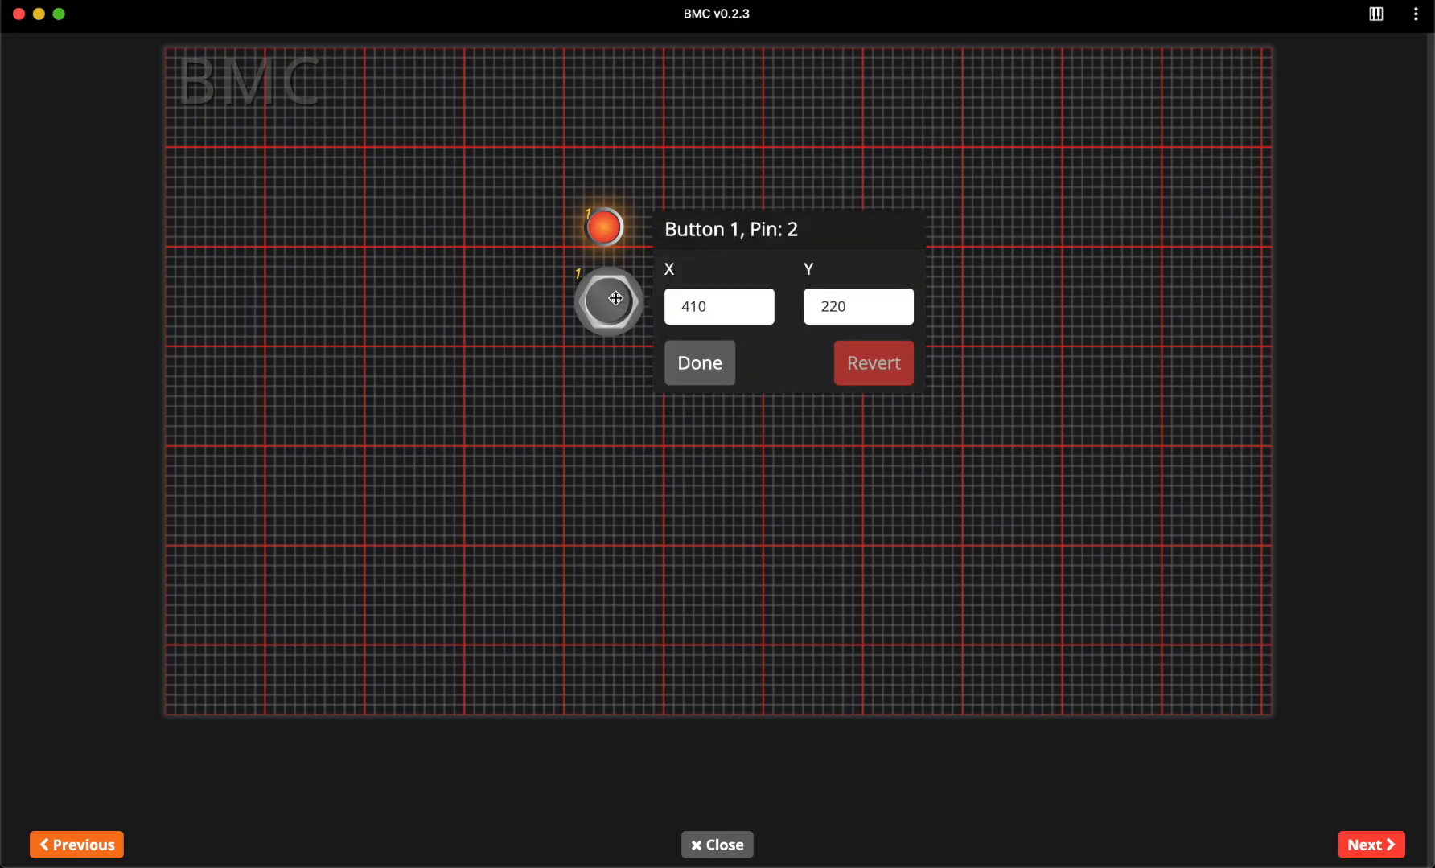
left_click(751, 303)
left_click(750, 303)
left_click(750, 304)
left_click(751, 303)
left_click(751, 303)
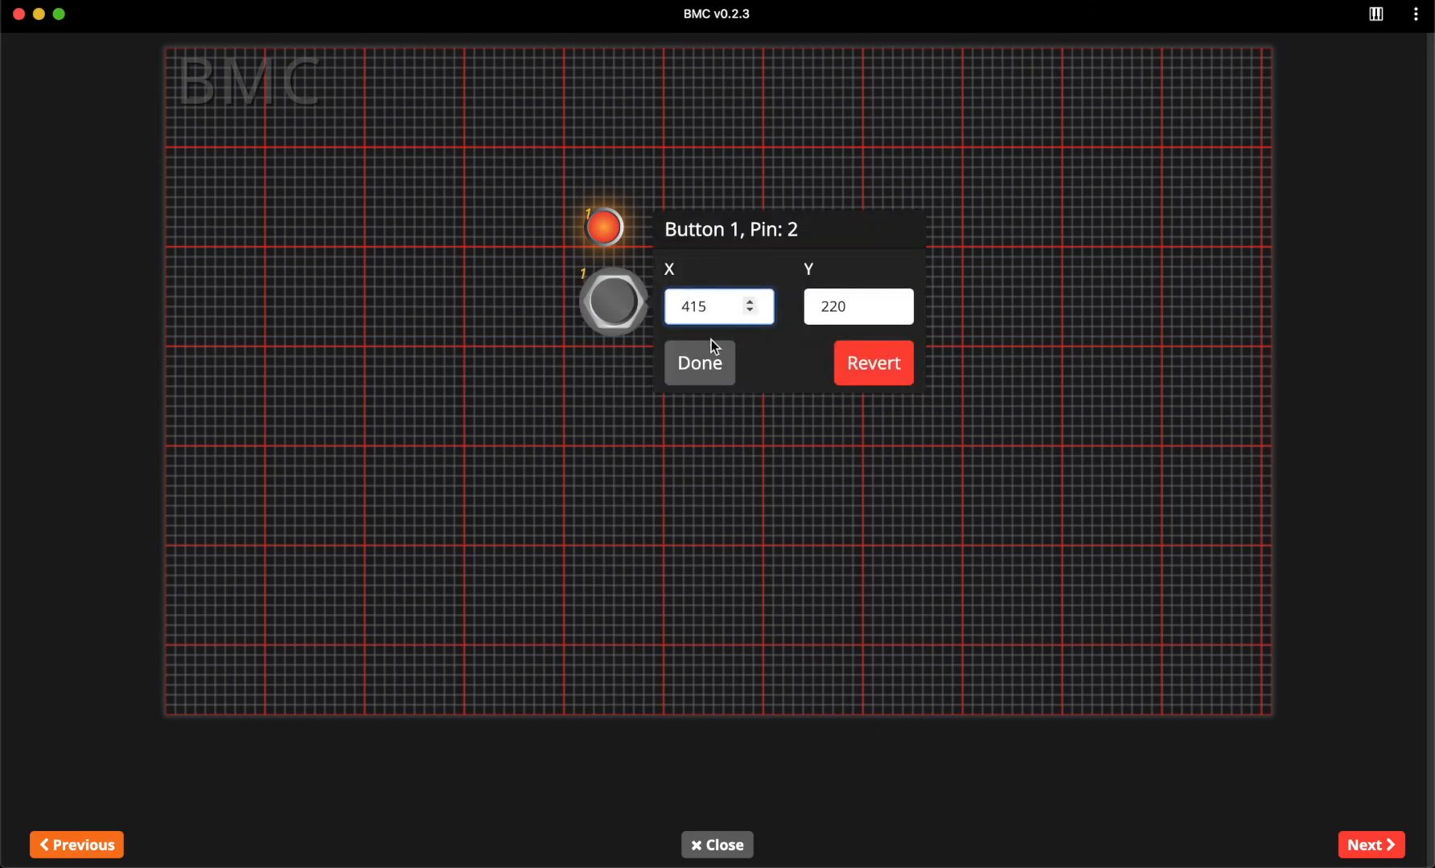
left_click(699, 363)
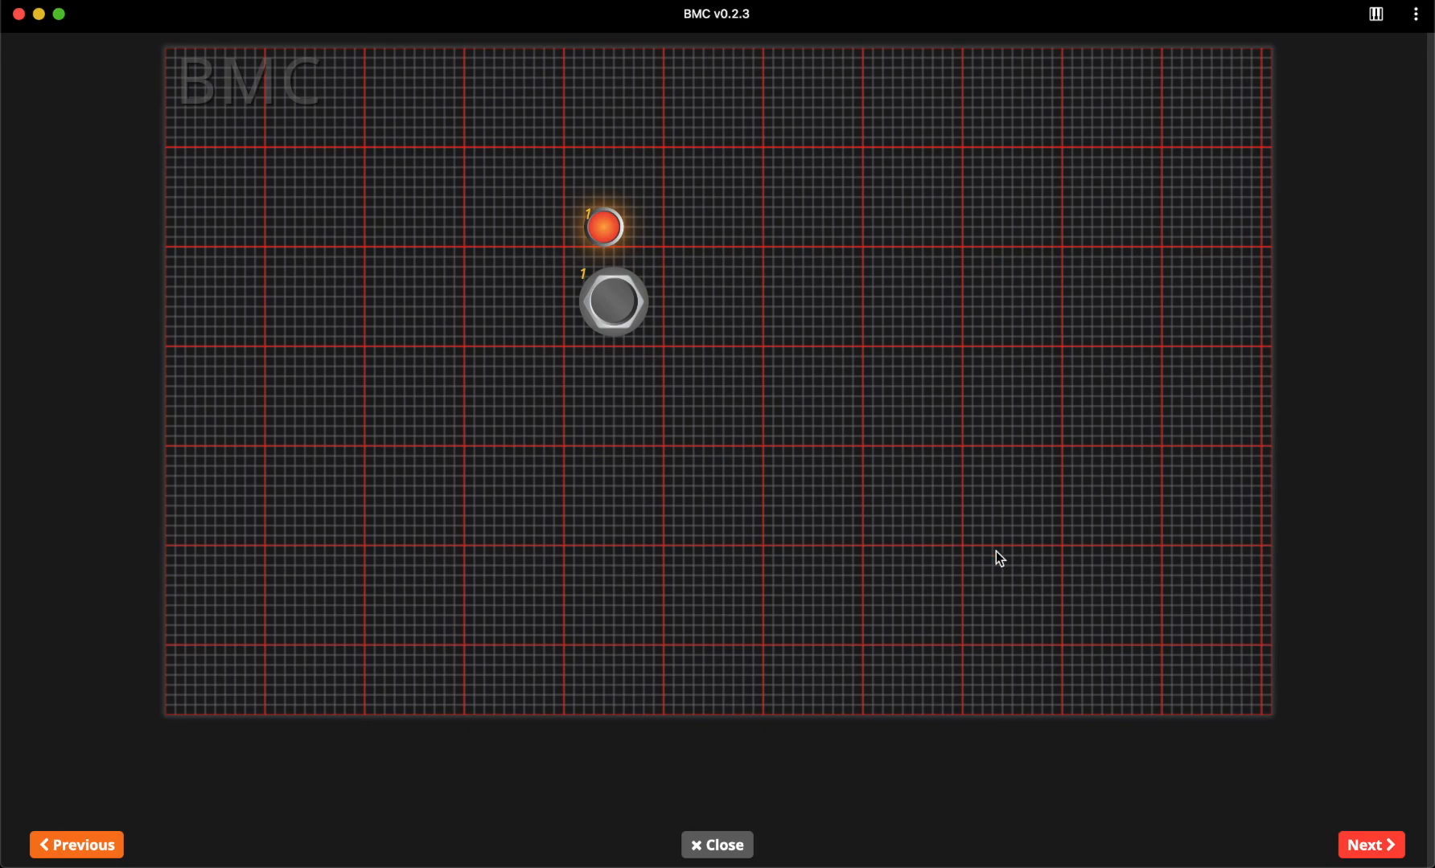
- Continue to the output page and review the generated config defines, from the MIDI ports through the button and global LED pins
left_click(1365, 849)
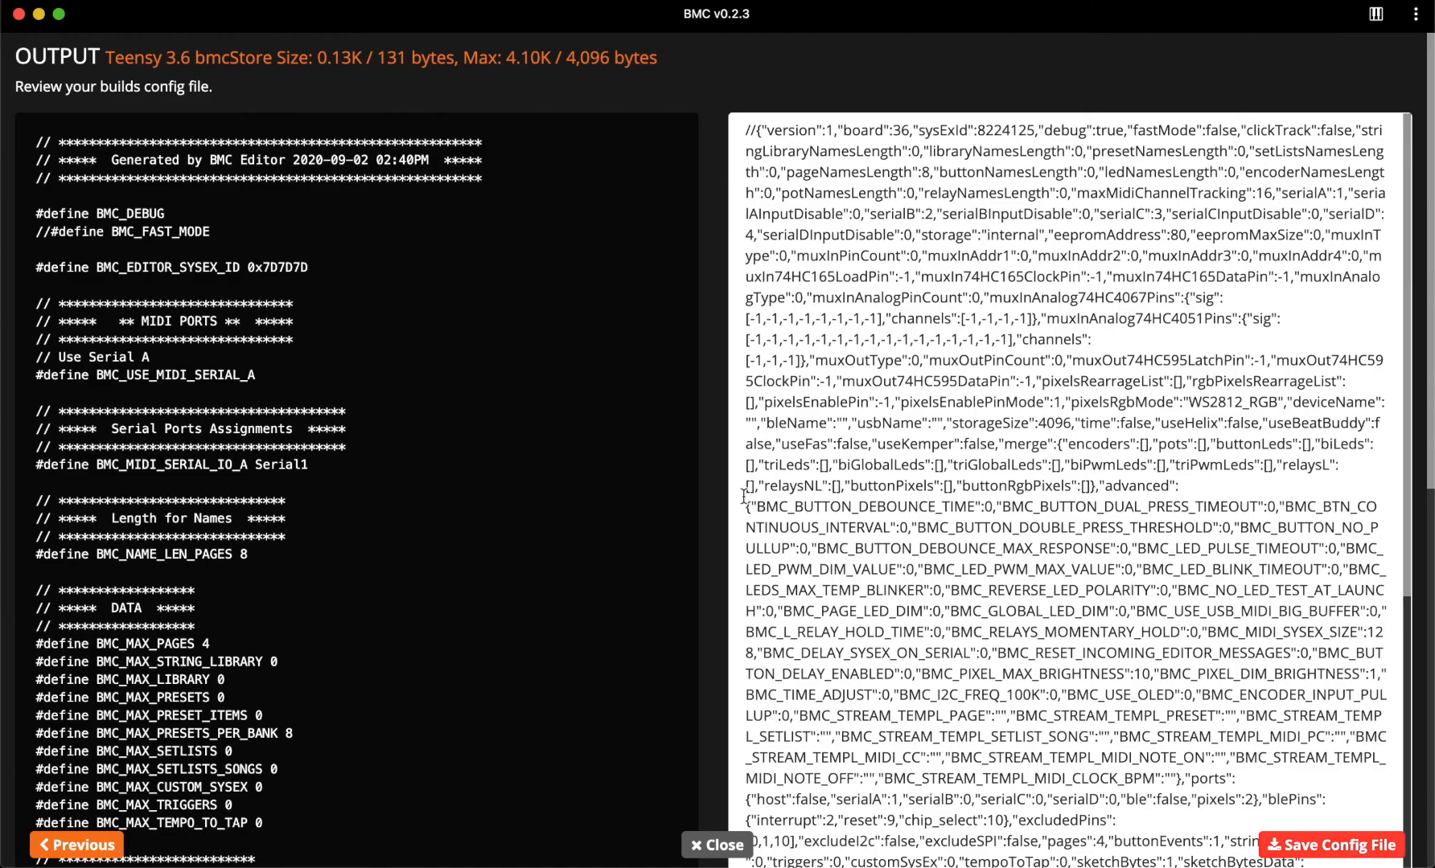
scroll(630, 470, "down", 10)
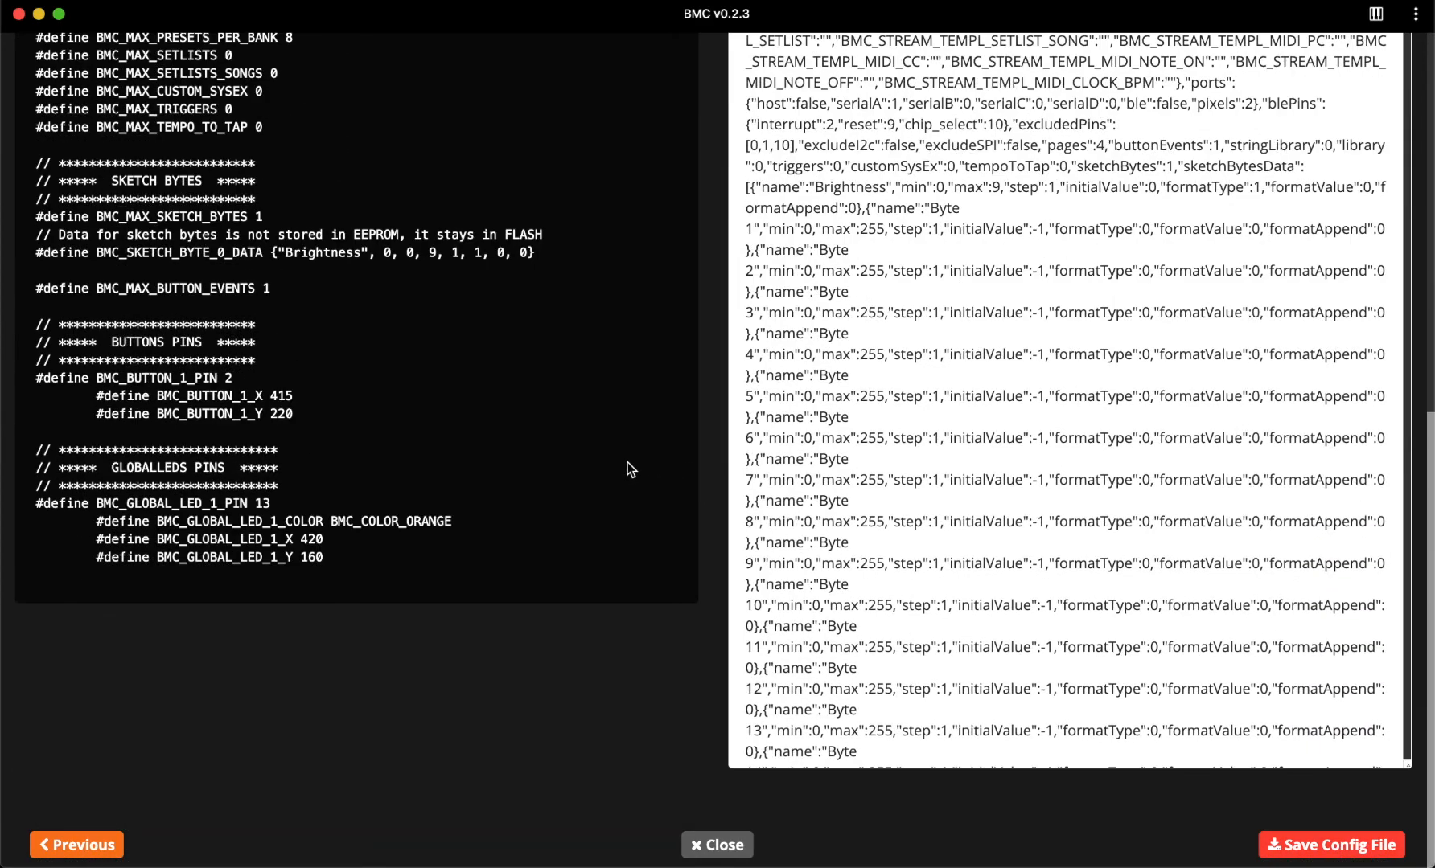
scroll(631, 470, "up", 10)
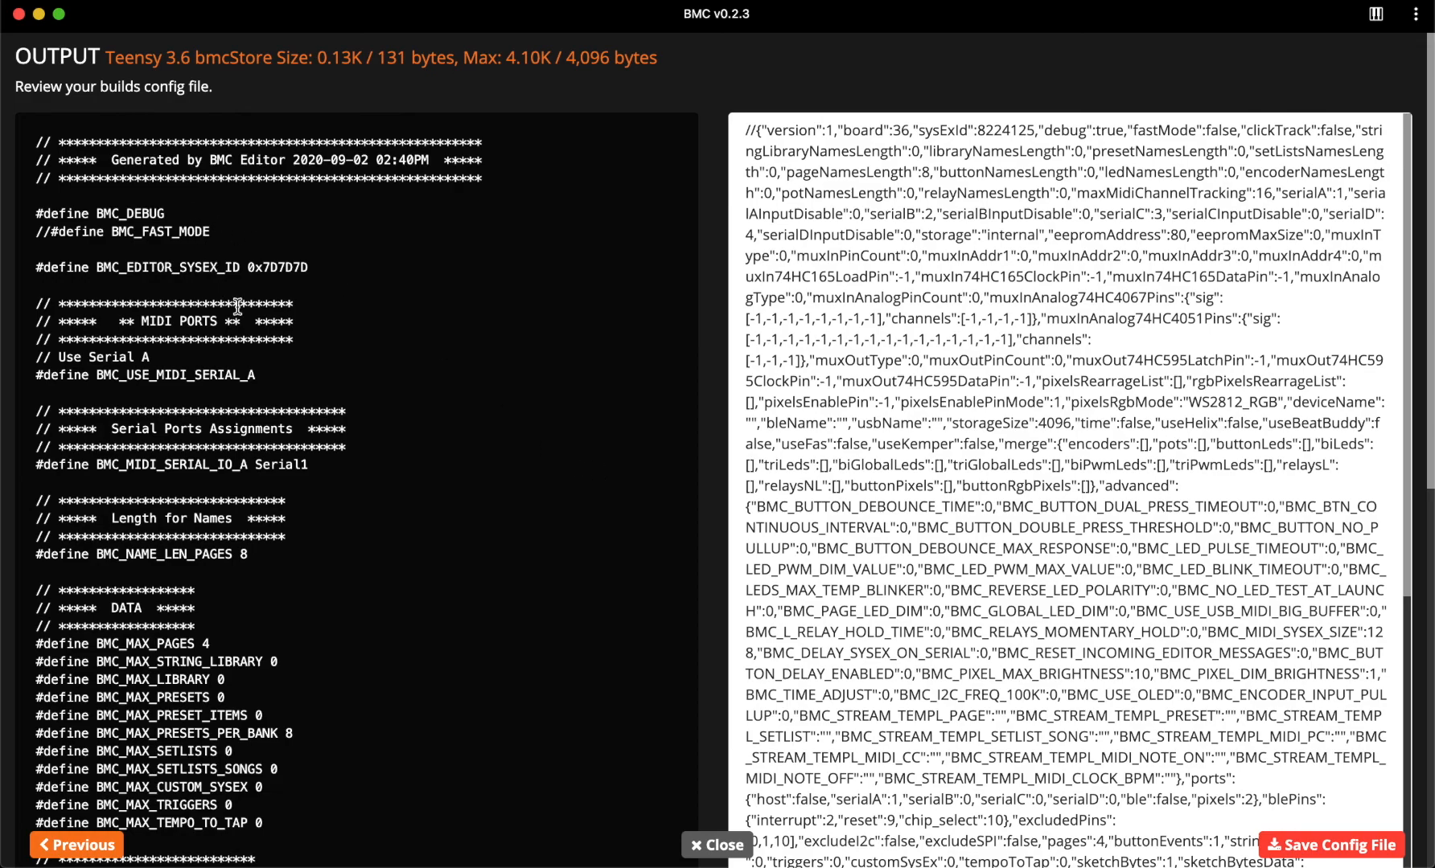
scroll(274, 615, "down", 8)
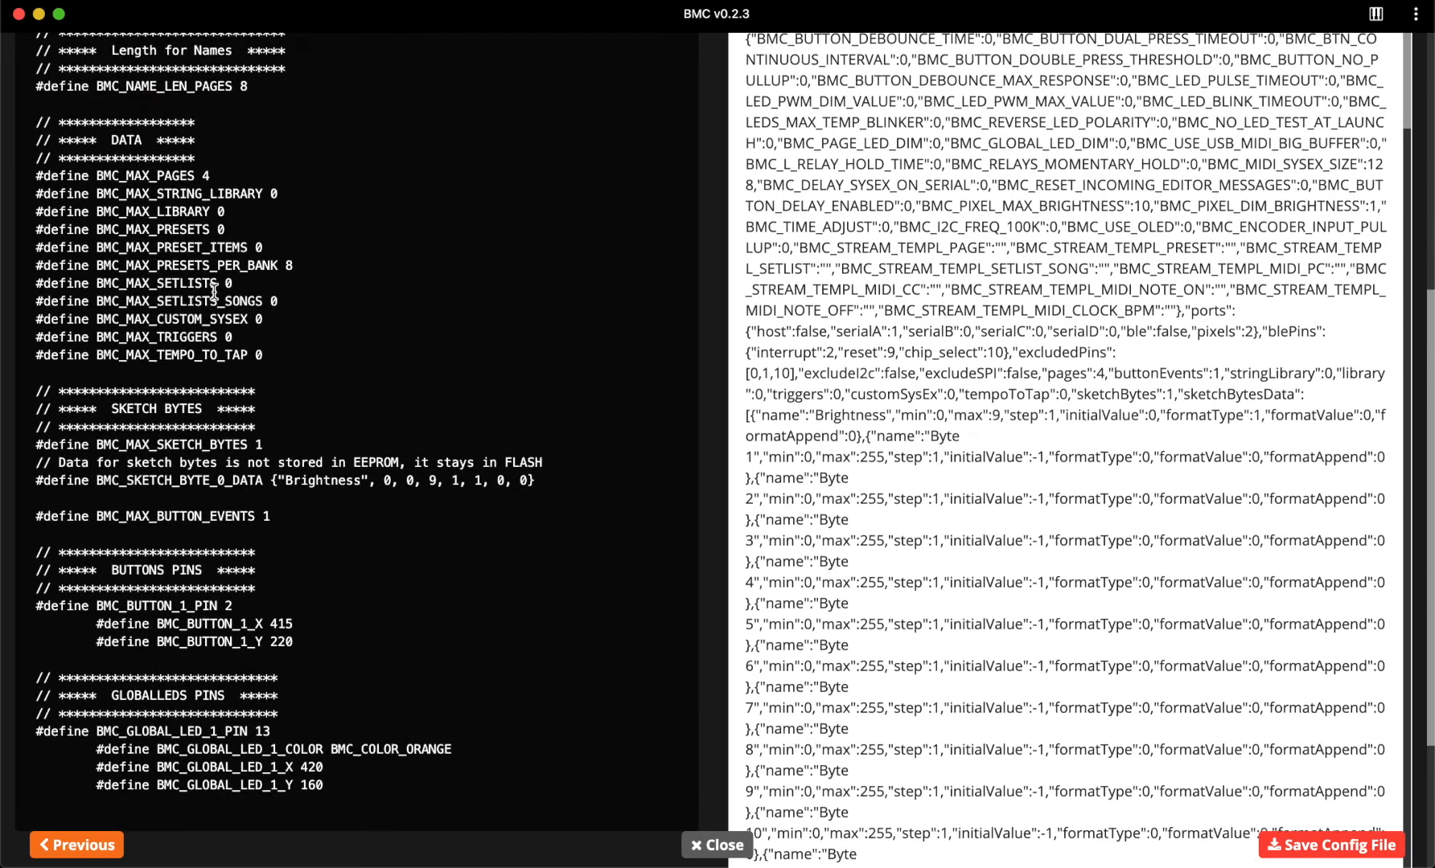
scroll(217, 328, "up", 5)
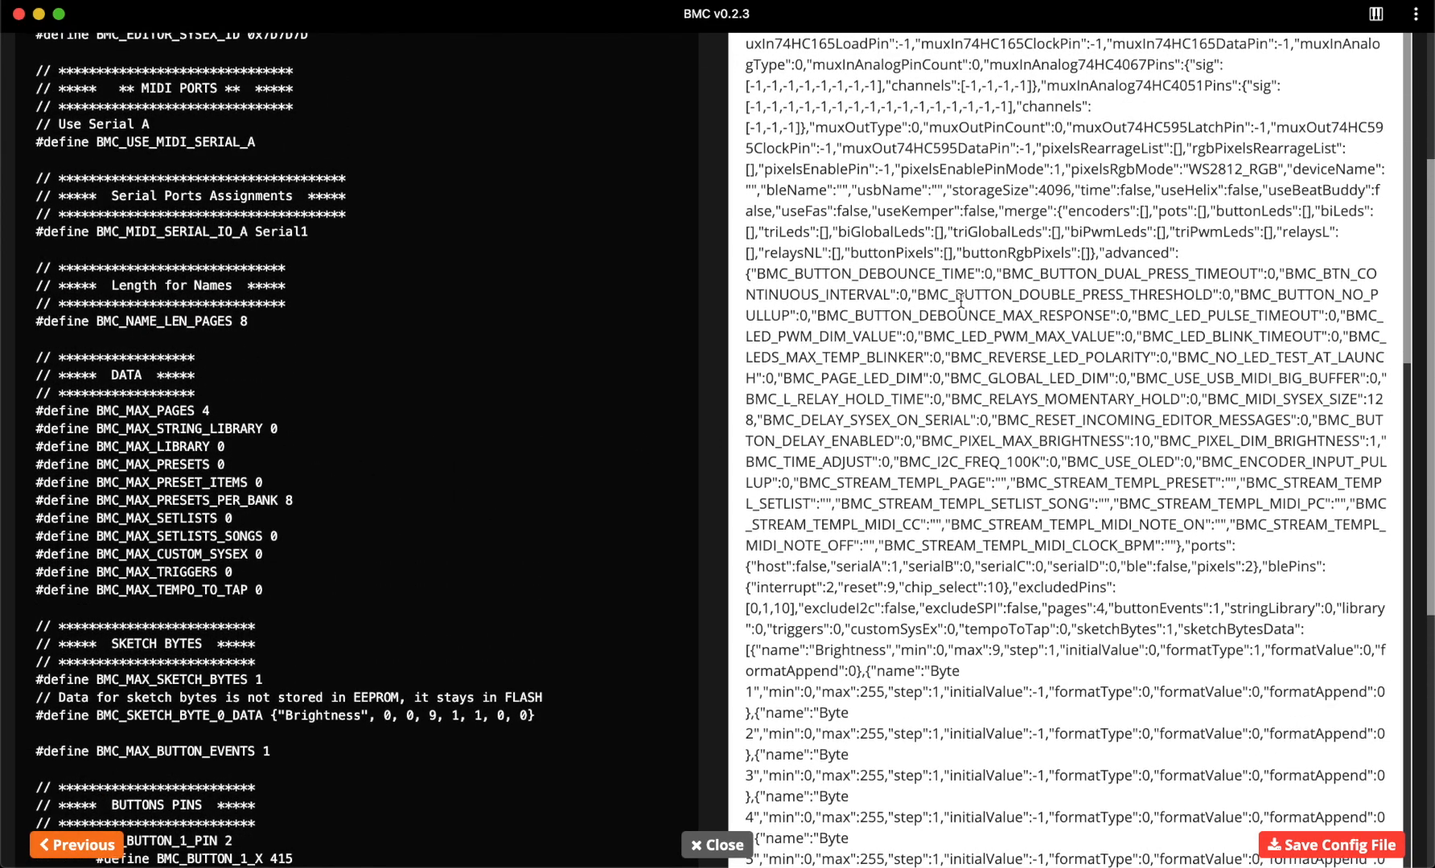
scroll(962, 302, "up", 4)
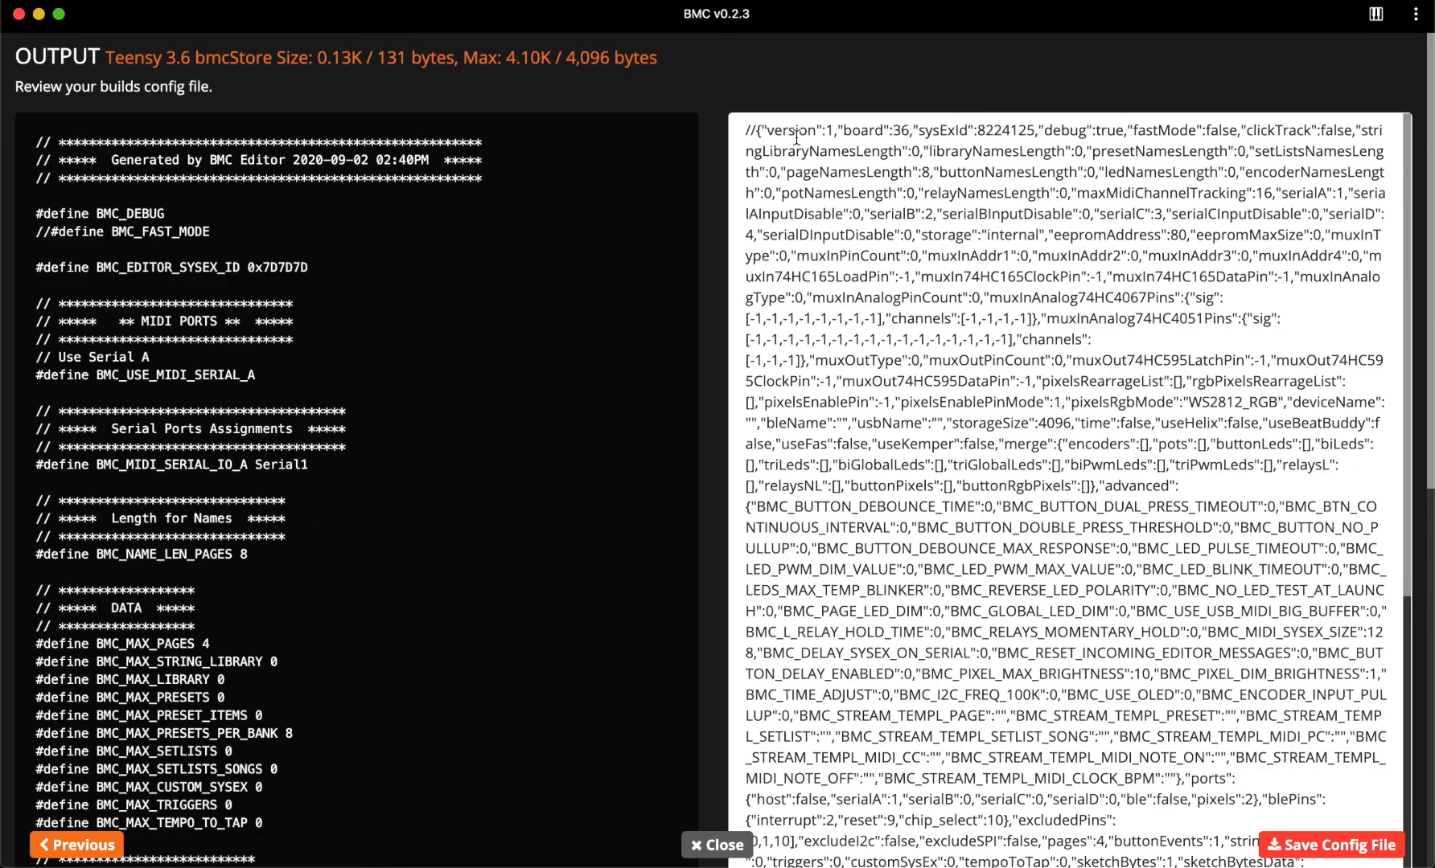
- Examine the full config file text, from the commented JSON settings line through the BMC_CONFIG_H defines
scroll(877, 362, "down", 15)
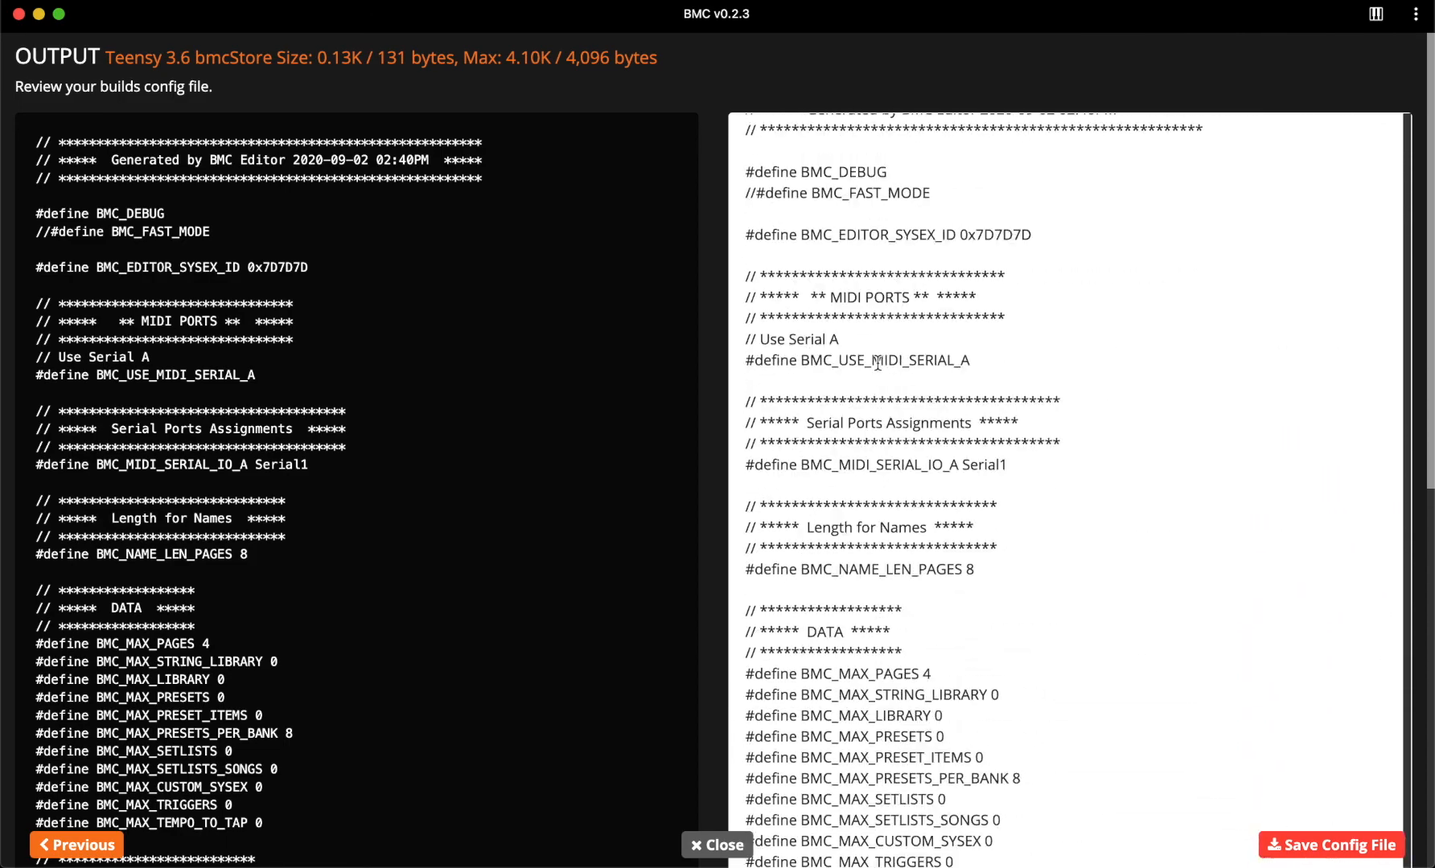
scroll(878, 362, "up", 15)
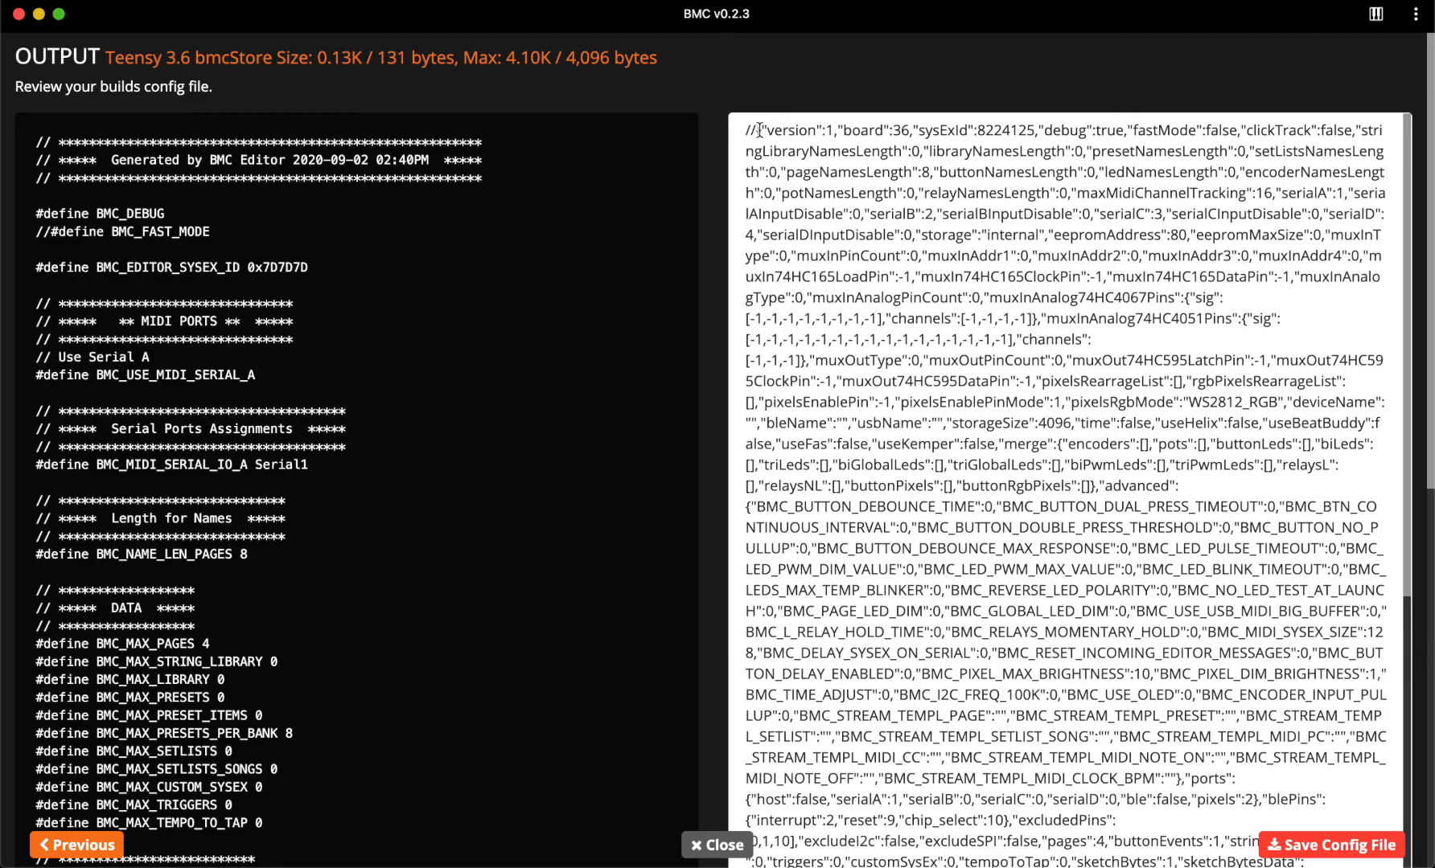
scroll(839, 281, "down", 15)
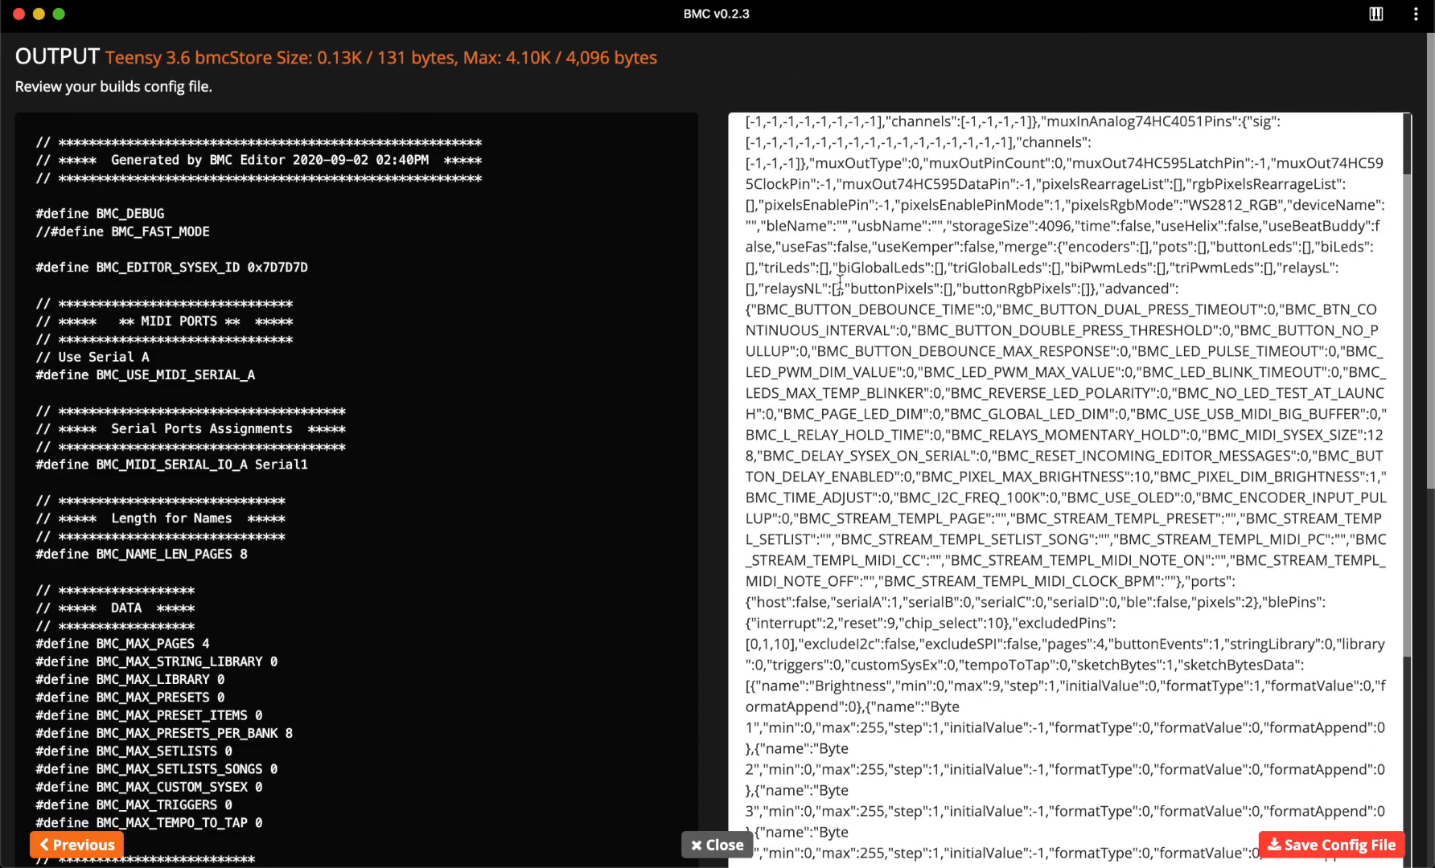
scroll(839, 282, "down", 9)
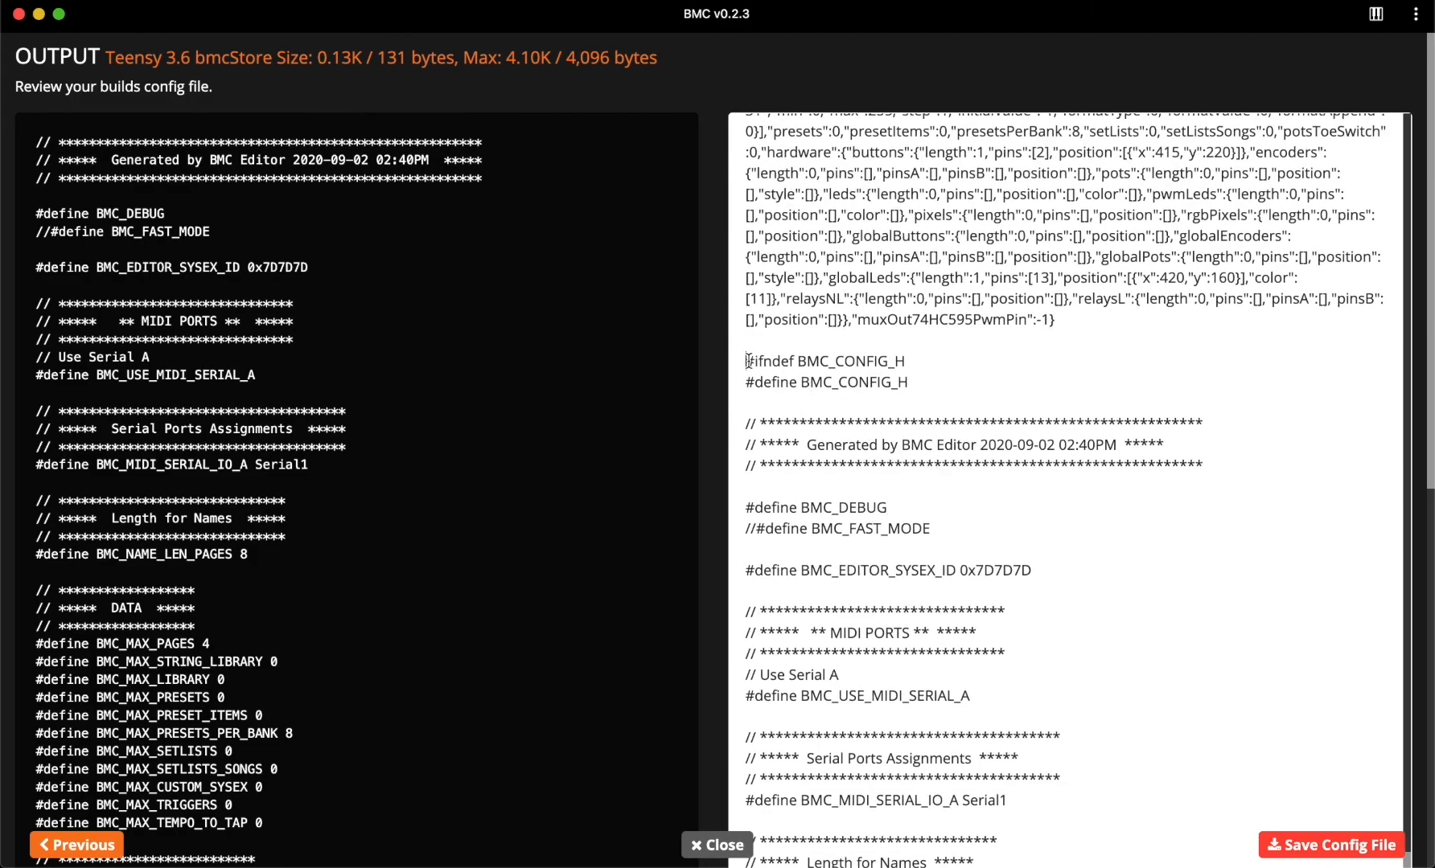
left_click_drag(746, 361, 868, 459)
scroll(896, 375, "up", 20)
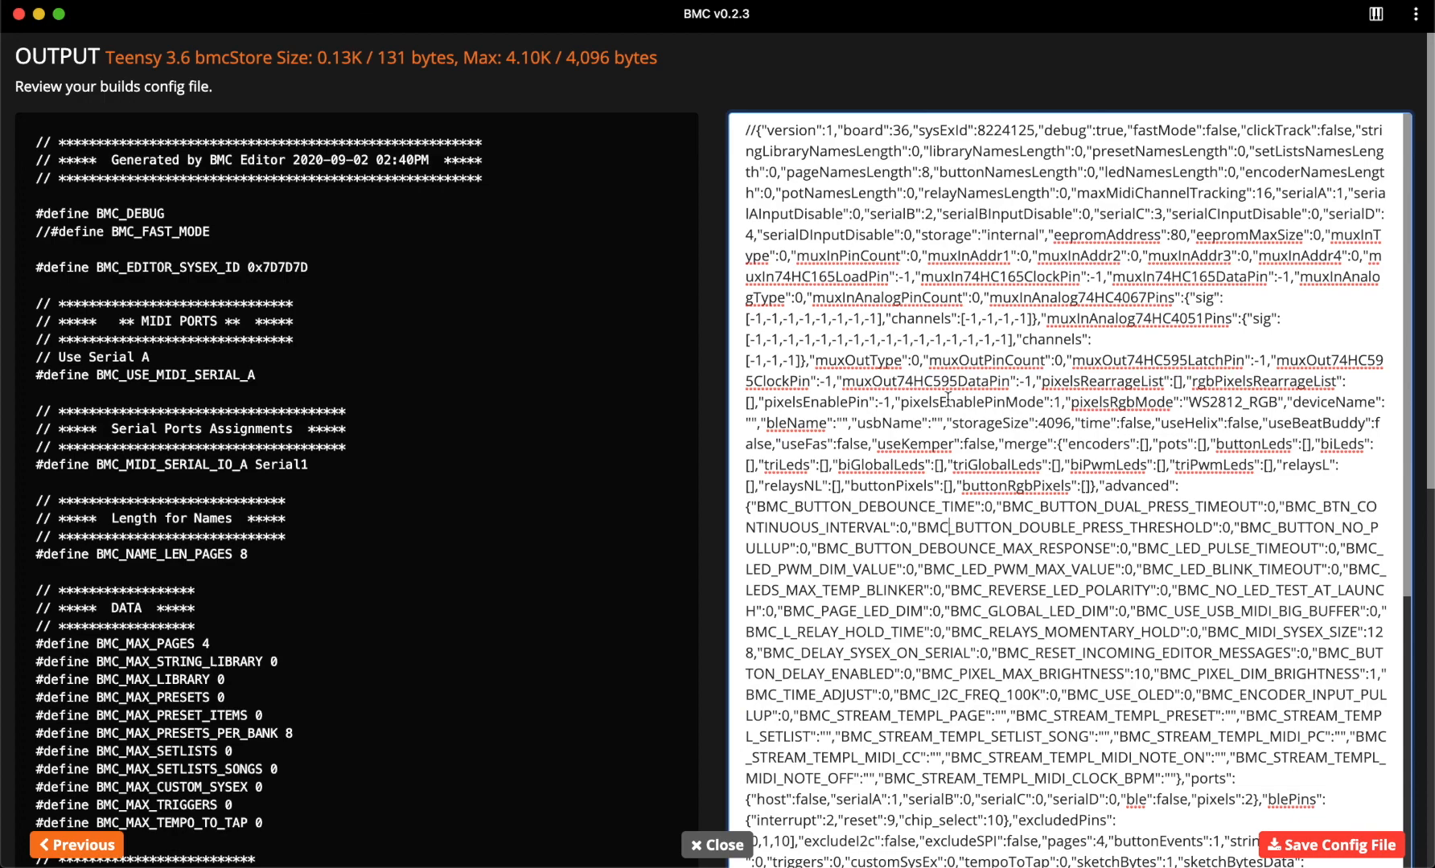
key("super+a")
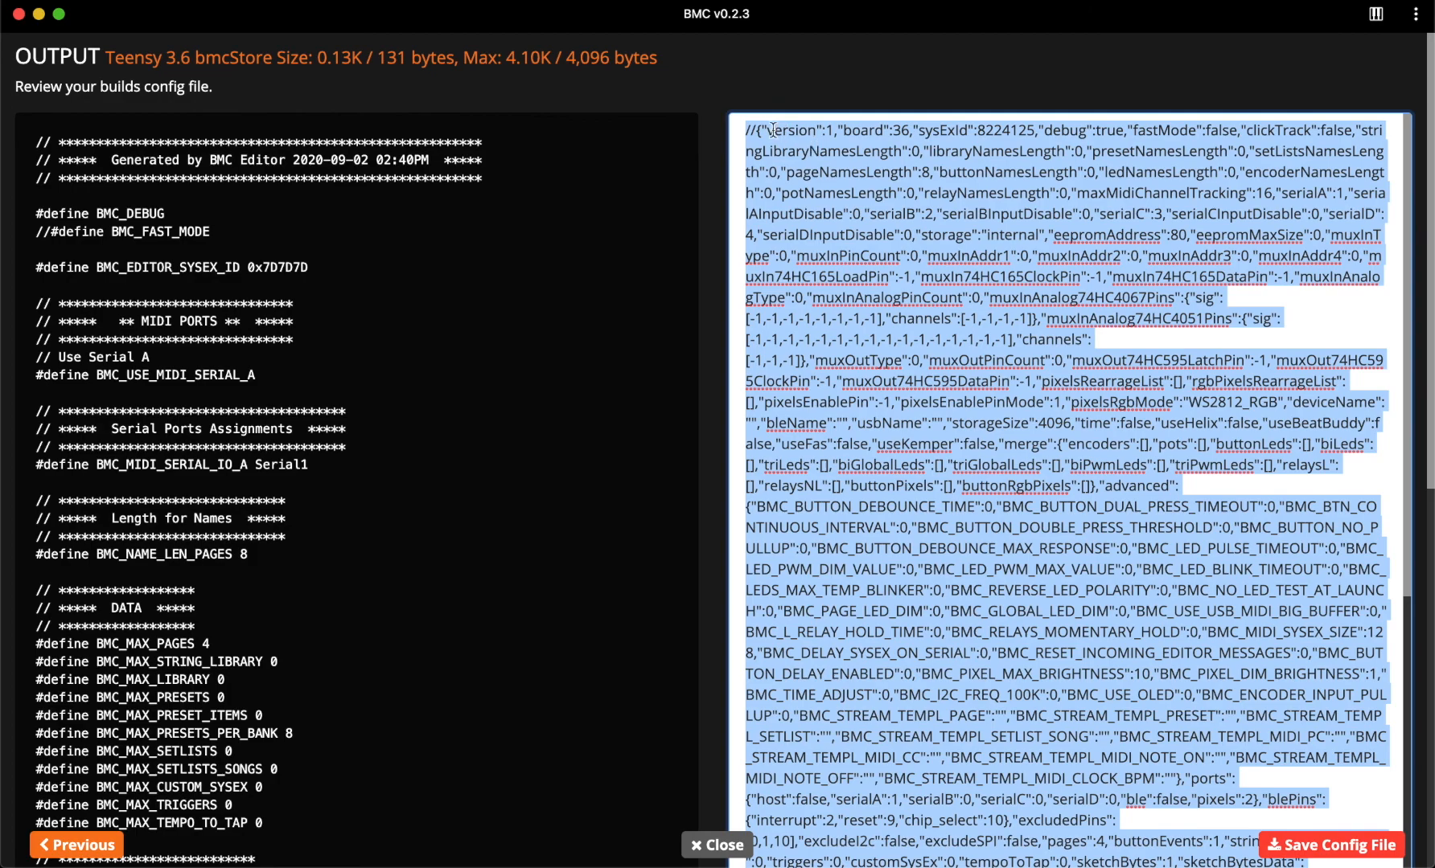
left_click(525, 178)
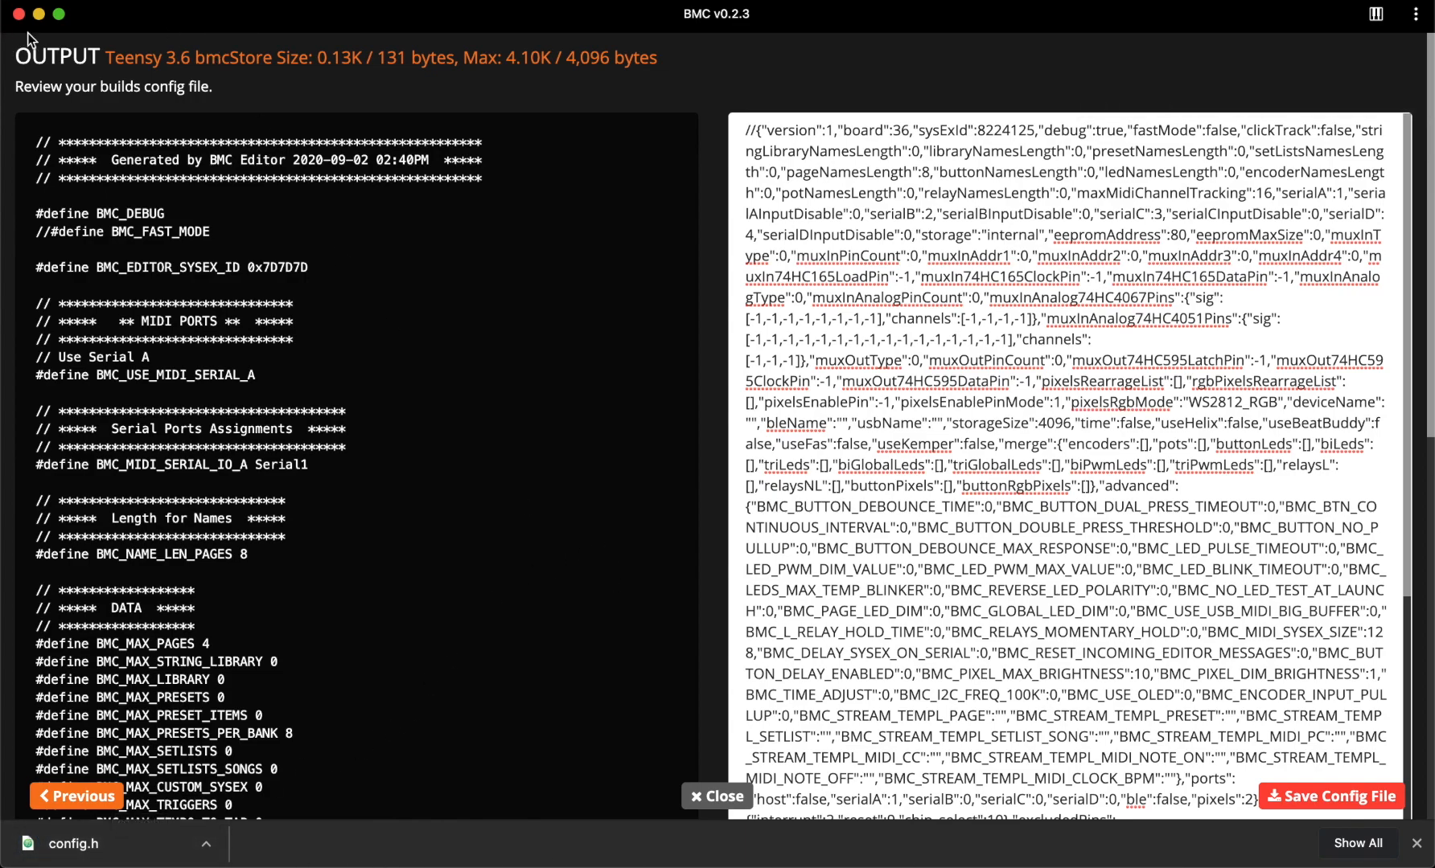
- Switch to Finder and preview the contents of the saved config.h in the Downloads folder
left_click(3, 49)
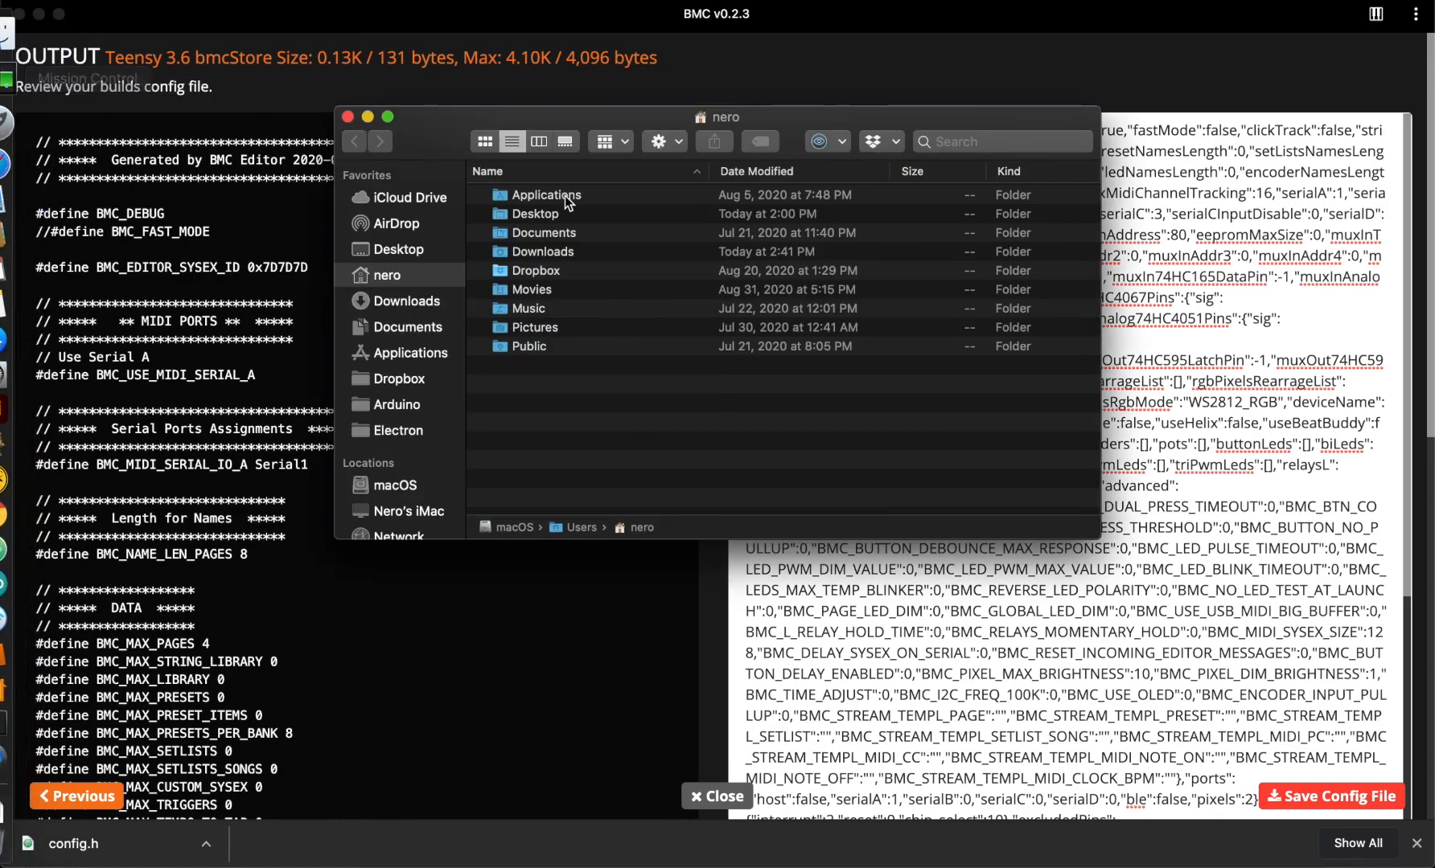
left_click(408, 299)
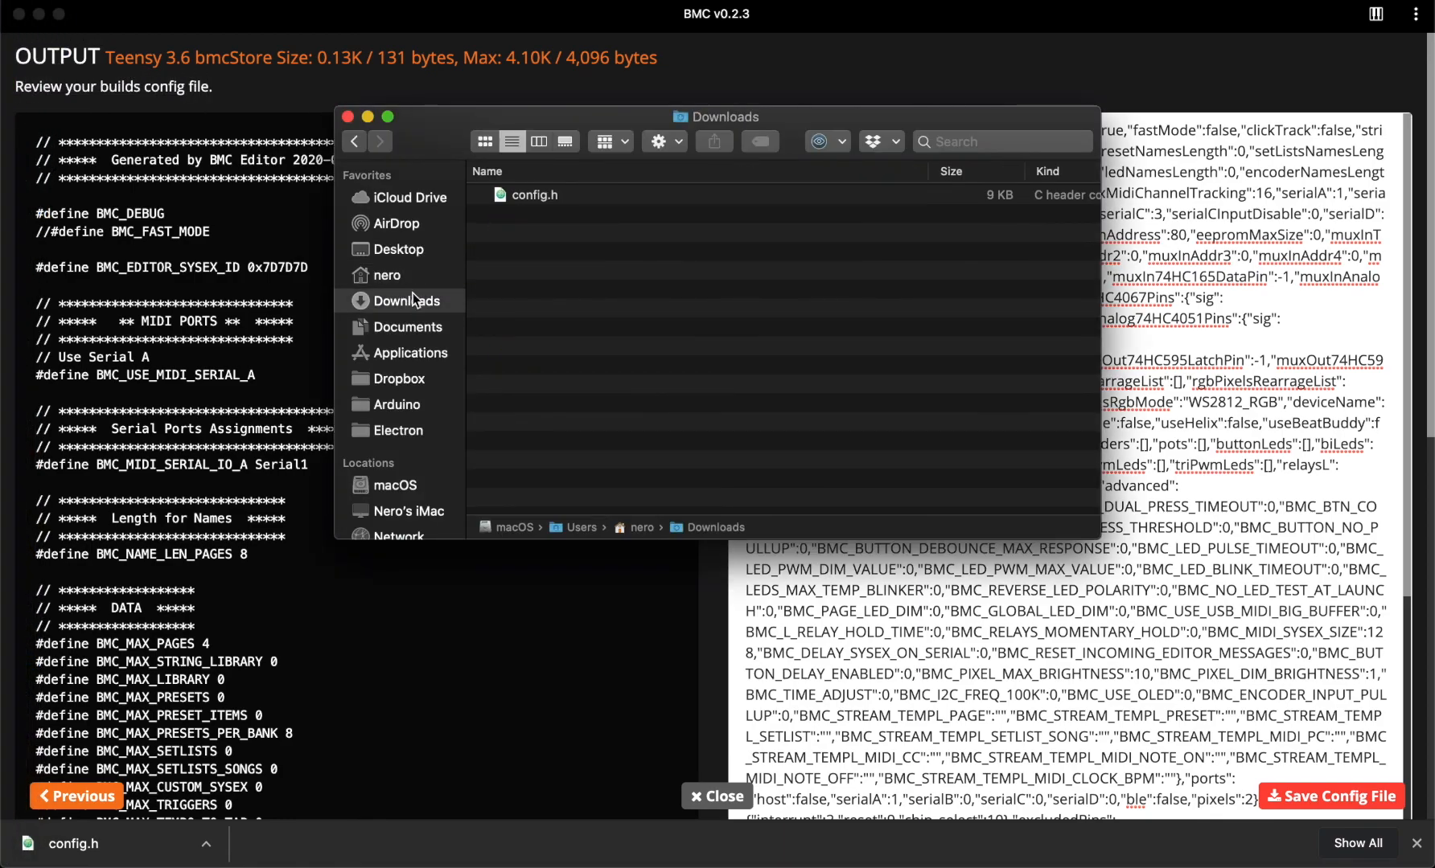
left_click(530, 193)
key("space")
scroll(530, 193, "down", 15)
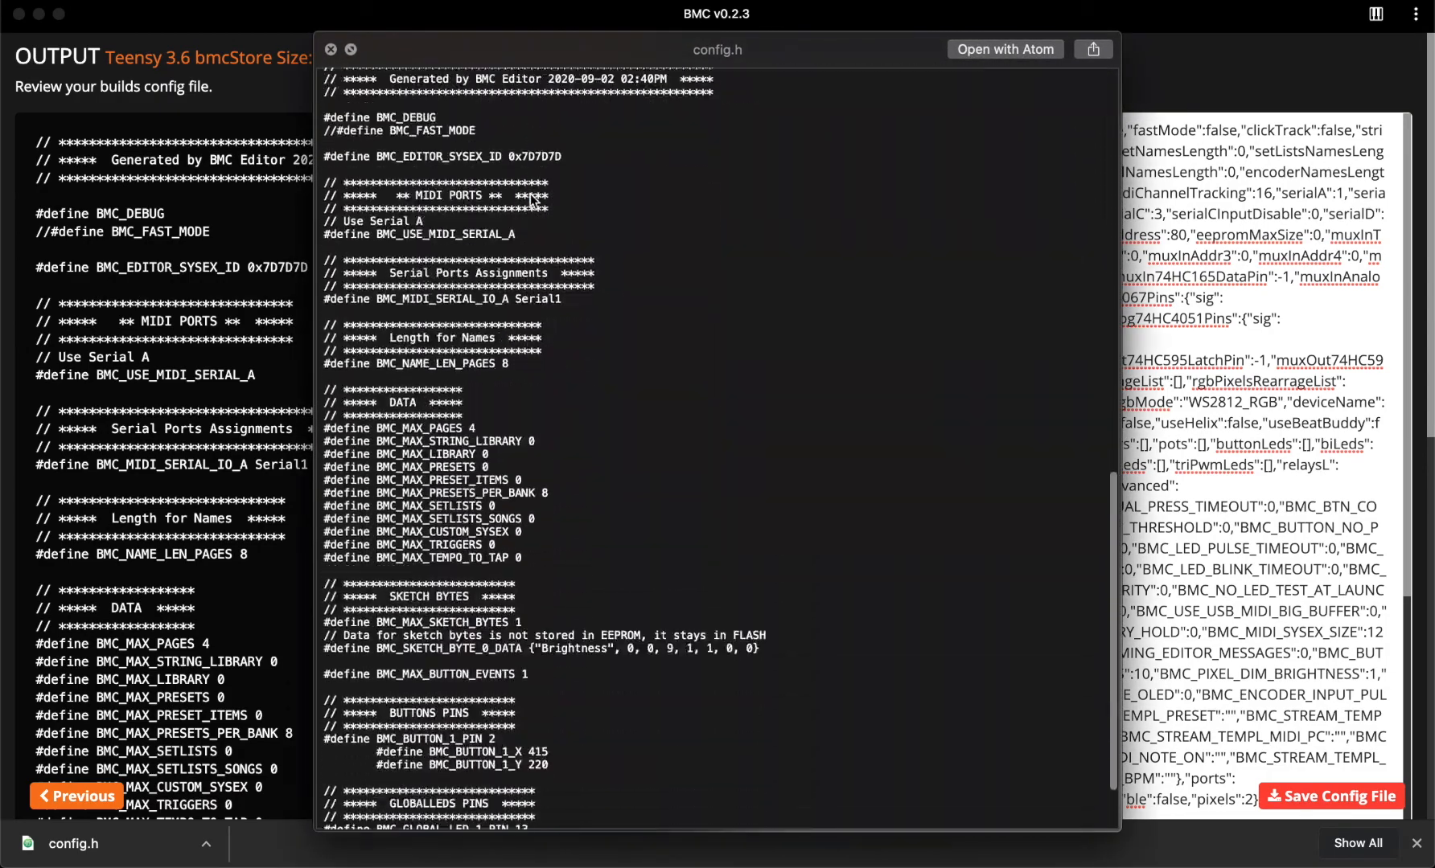
left_click(331, 49)
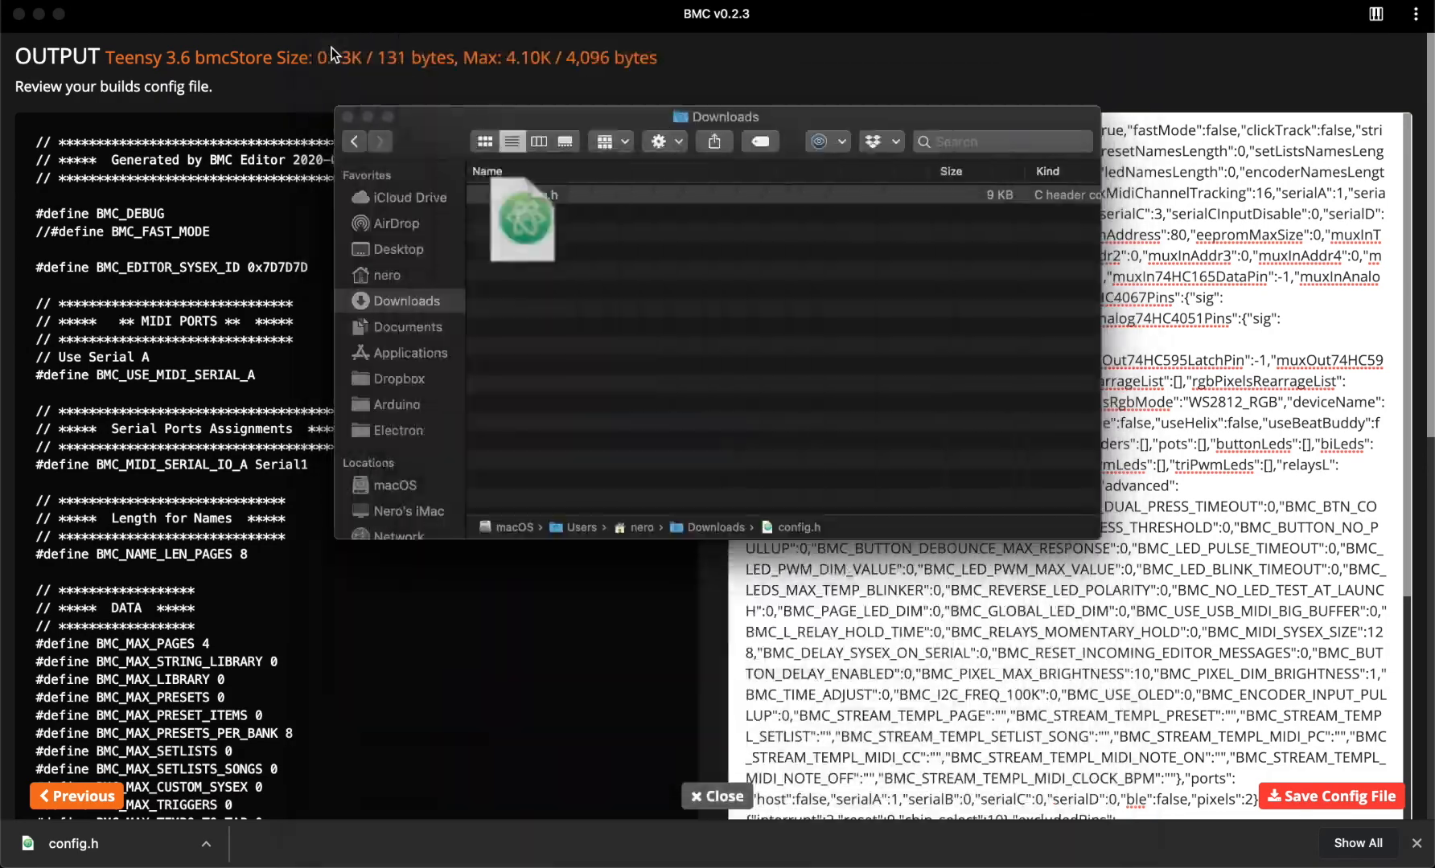
- Switch back to the BMC editor and save another copy of the generated config file
left_click(584, 637)
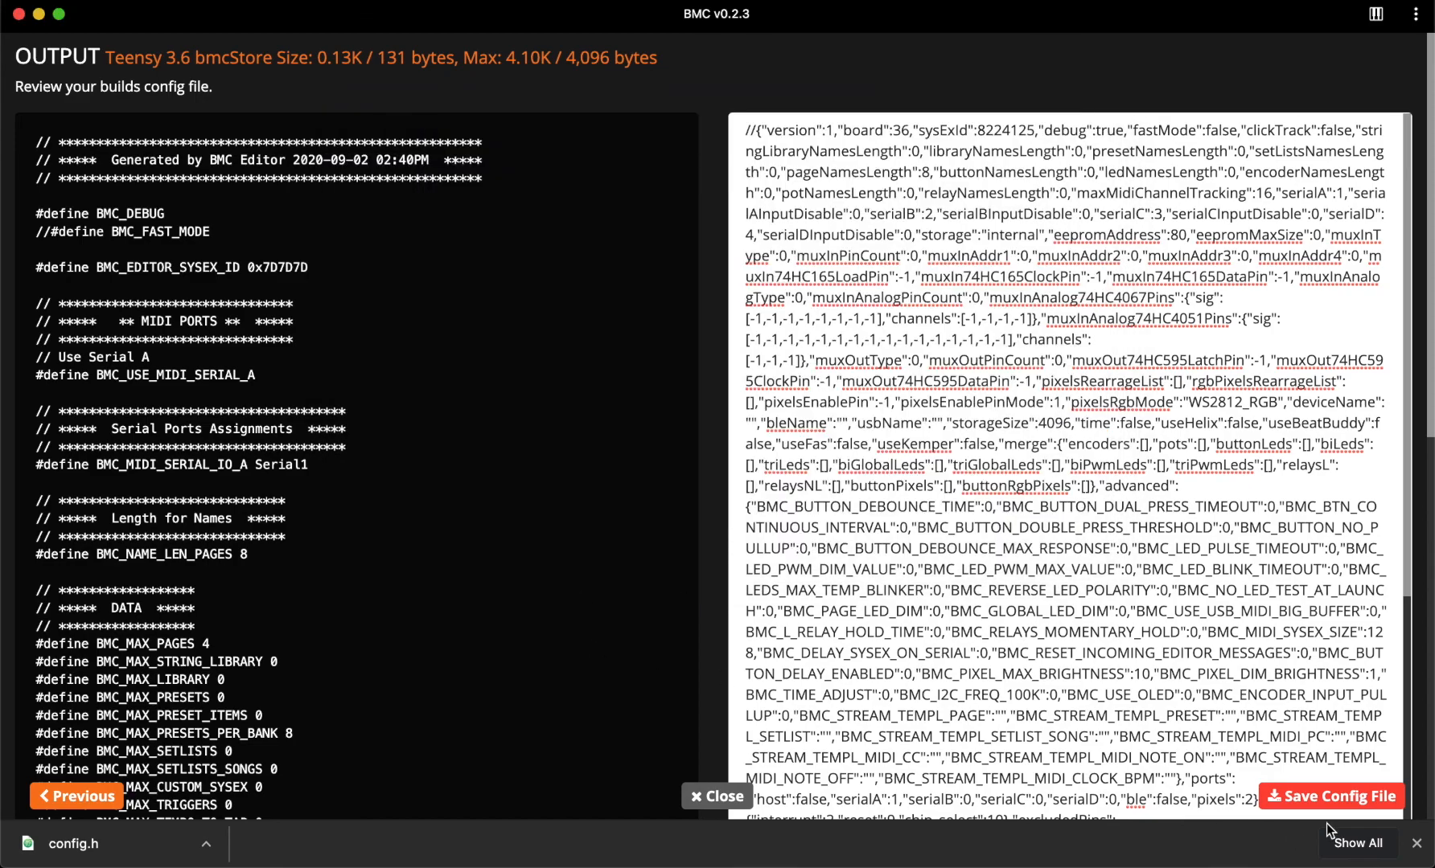
left_click(1335, 799)
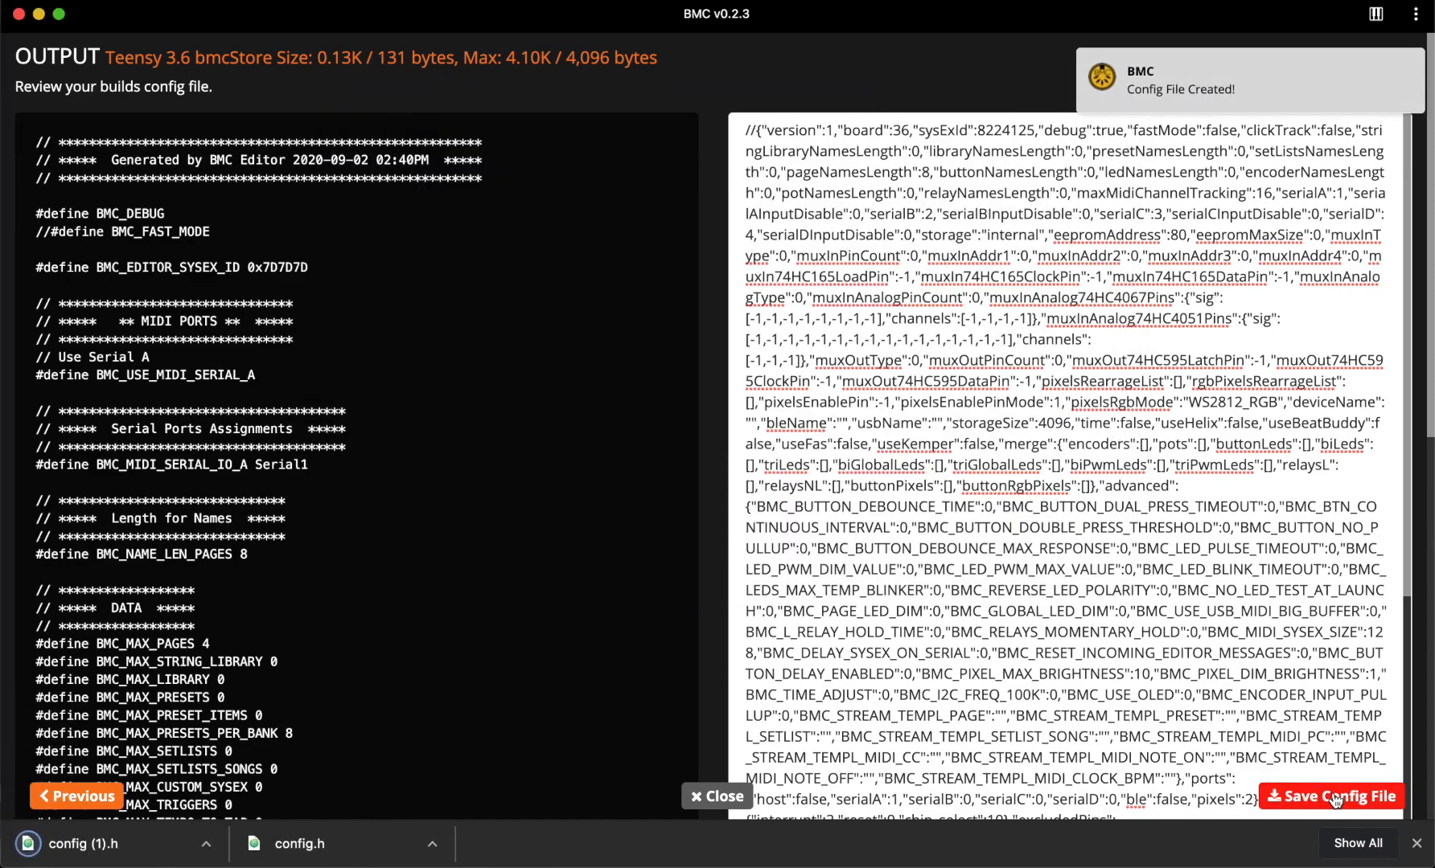
- Check the generated defines through the button and global LED pins, and exit the Config File Editor, confirming the exit
scroll(421, 588, "down", 1)
scroll(422, 588, "down", 15)
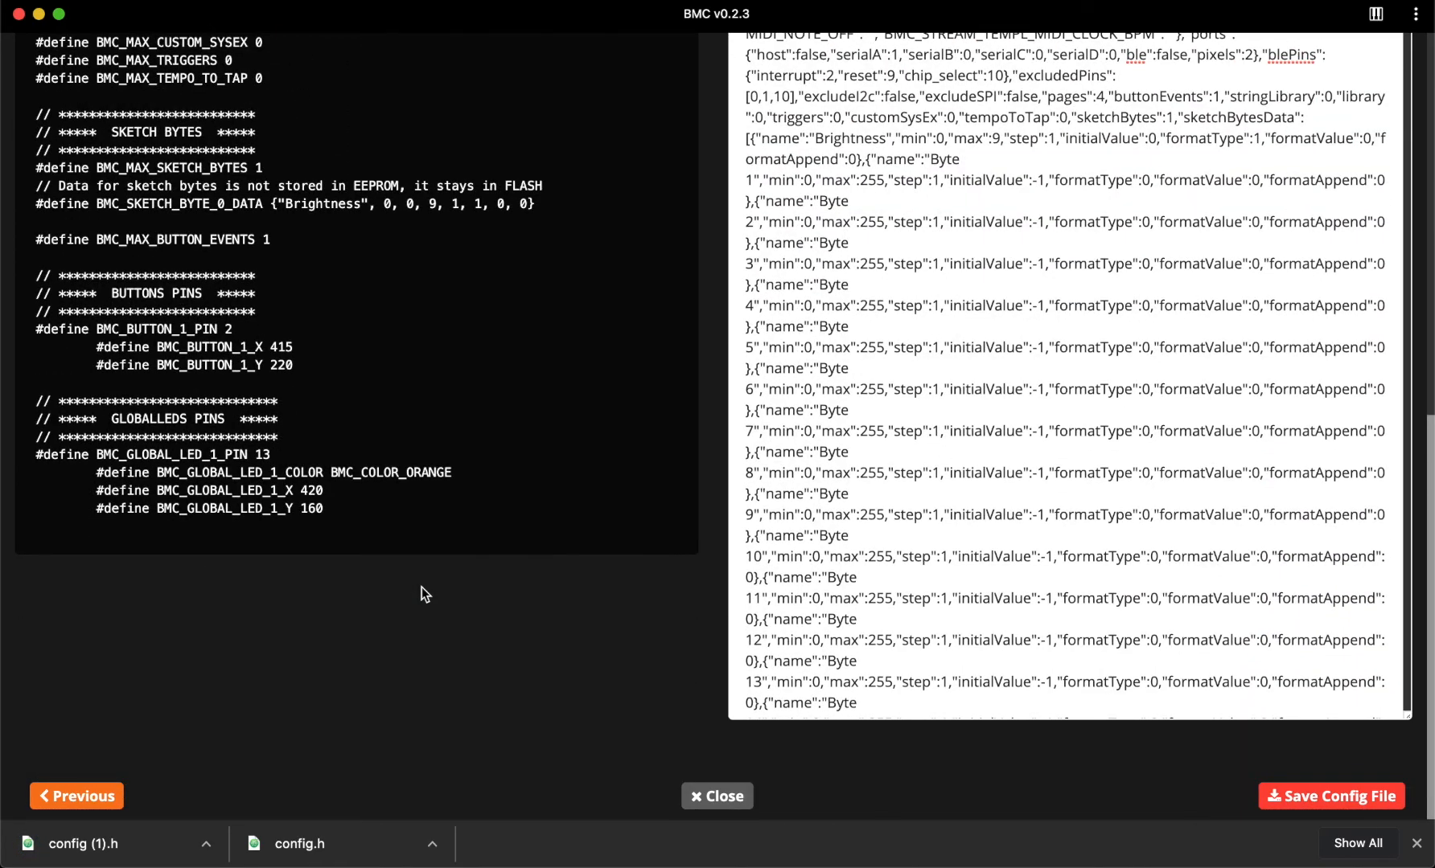
scroll(422, 594, "up", 15)
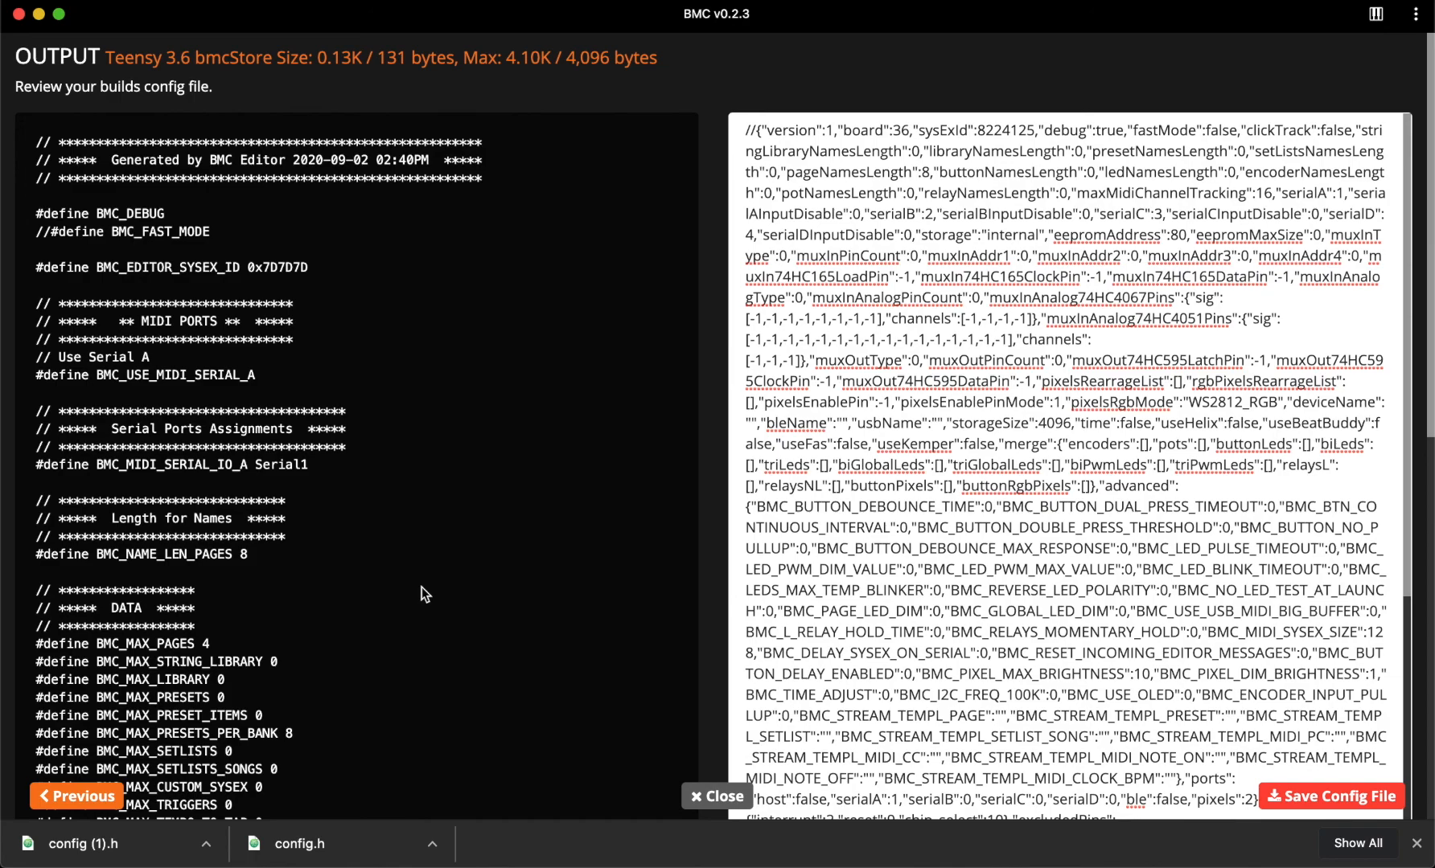
left_click(729, 797)
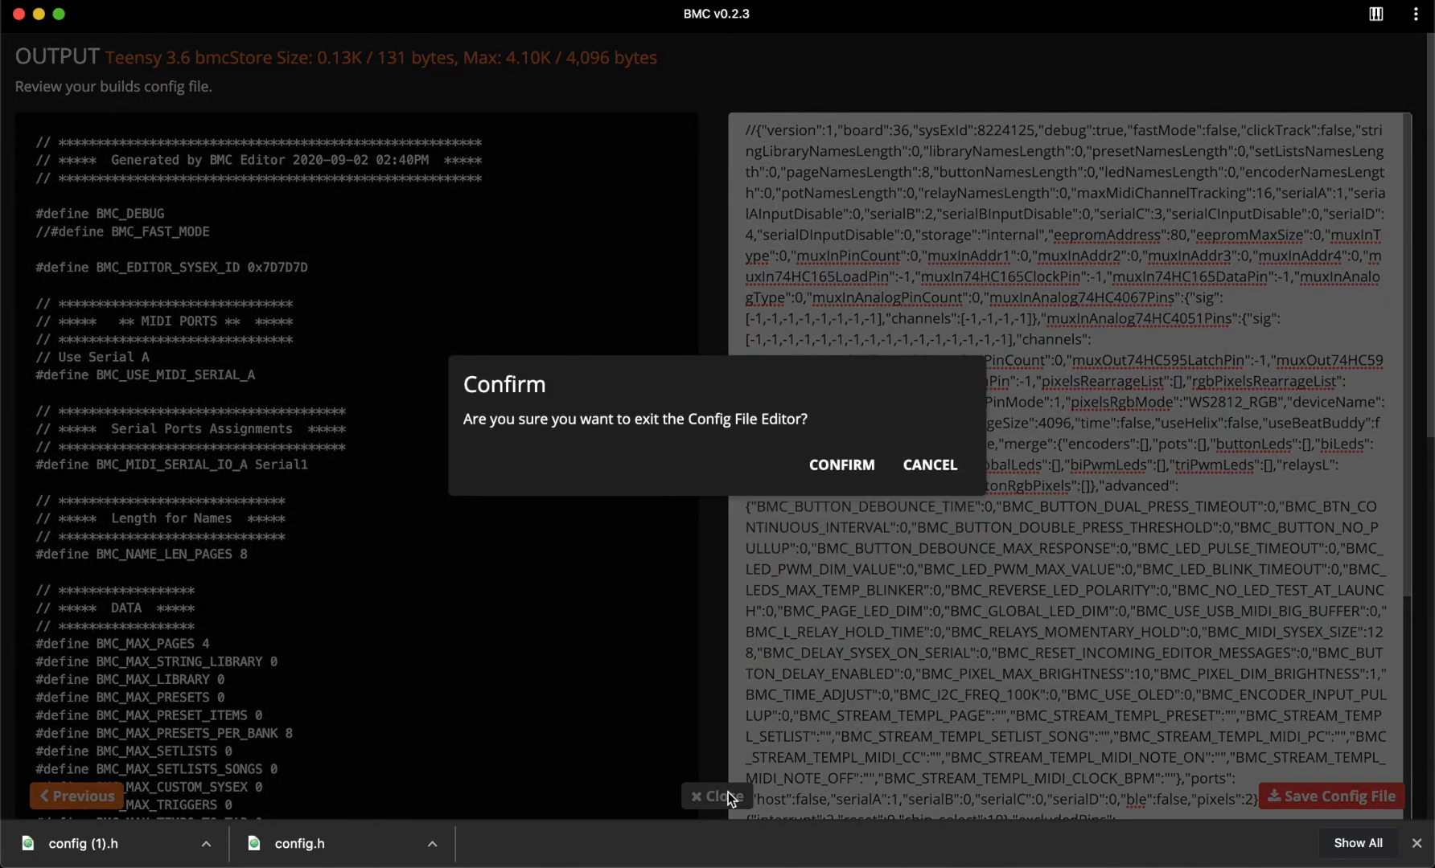
left_click(870, 474)
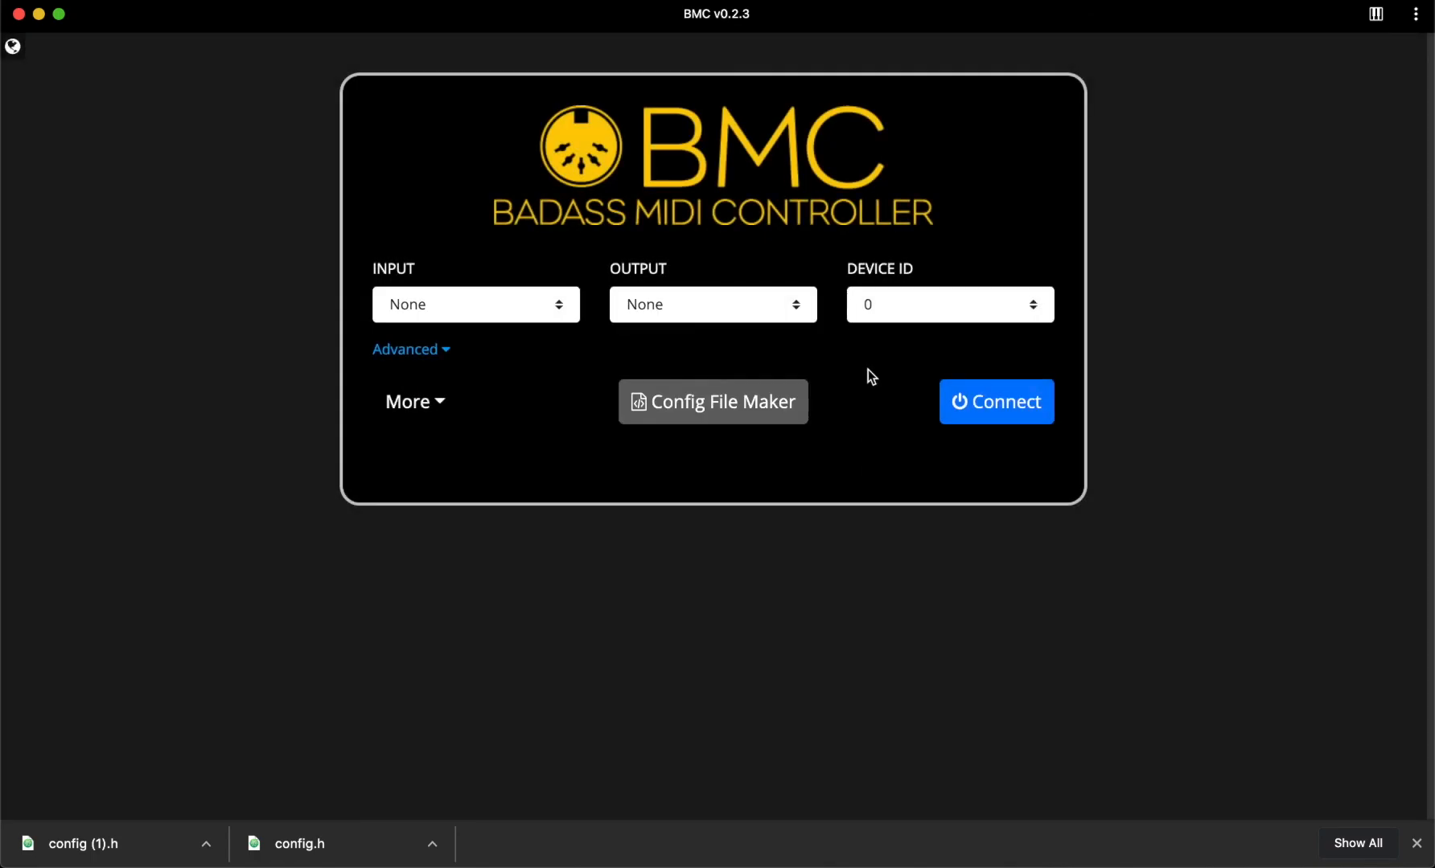